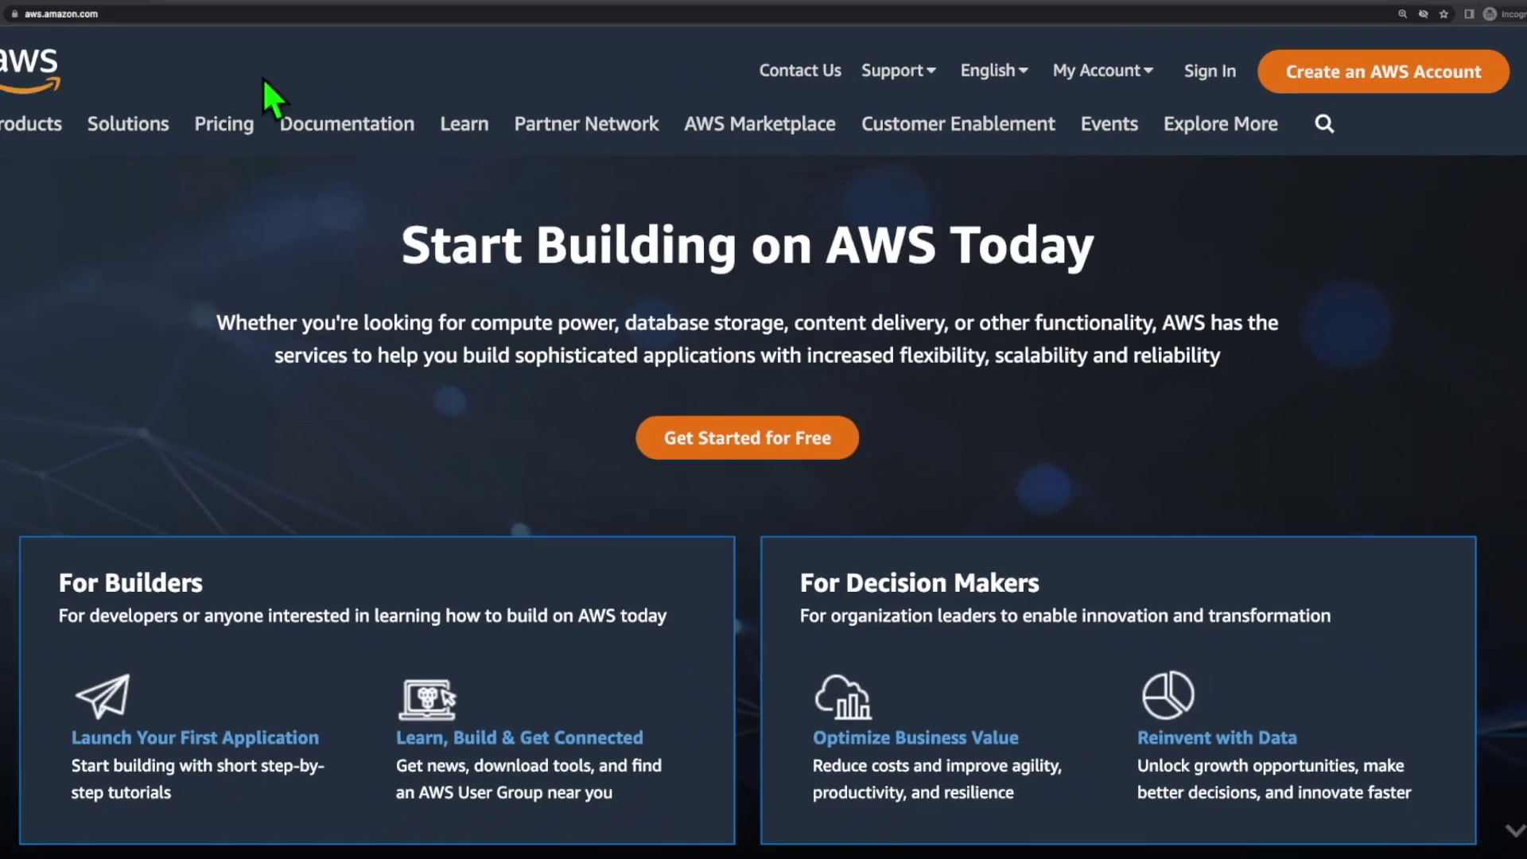
left_click(14, 14)
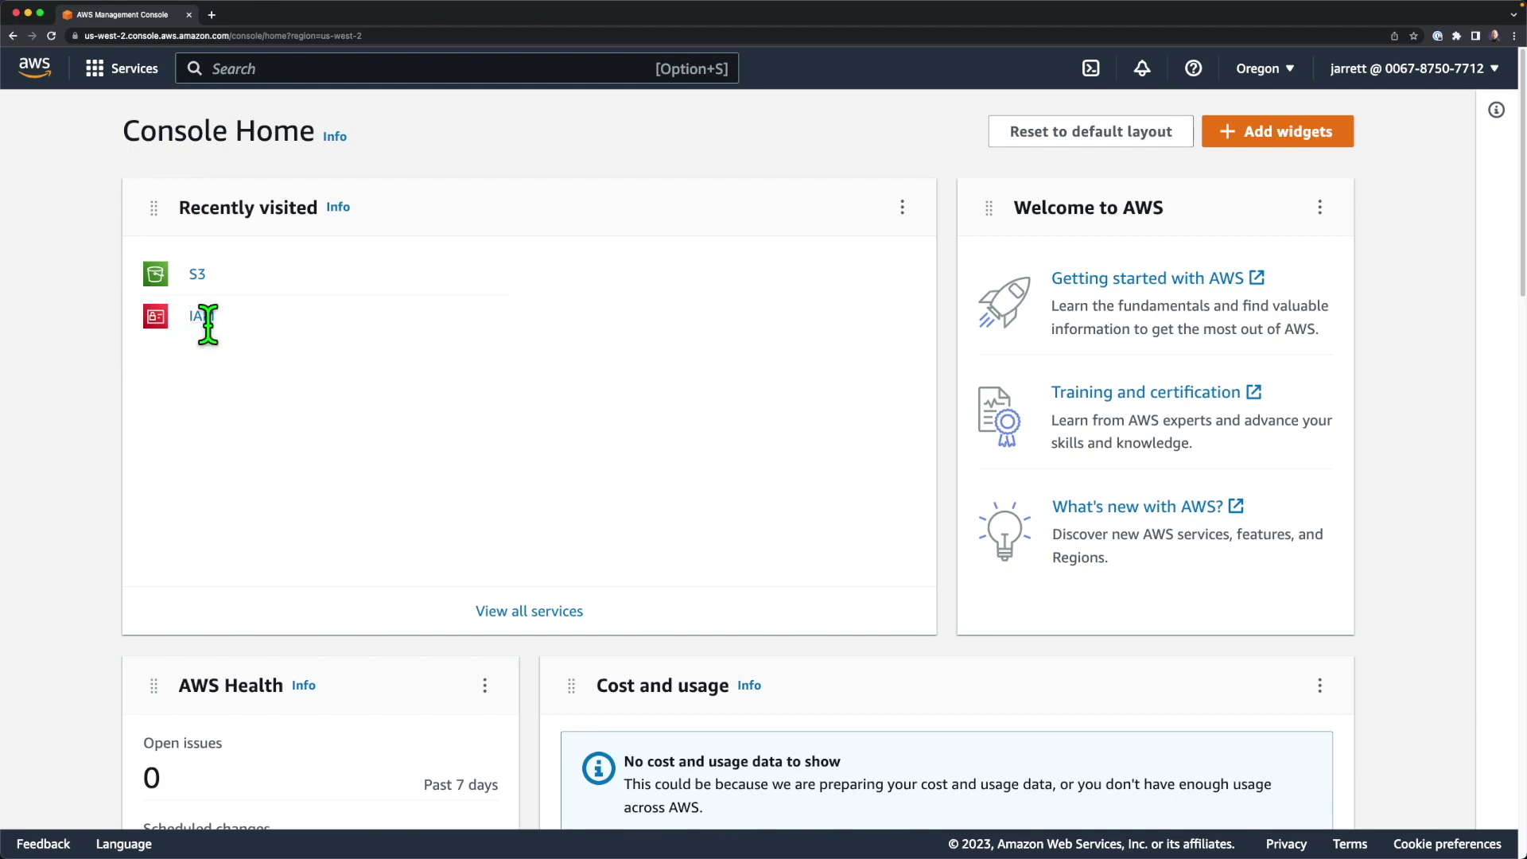
Browse the Security, Identity, & Compliance category in the full list of services to locate IAM.
left_click(136, 80)
scroll(164, 351, "down", 5)
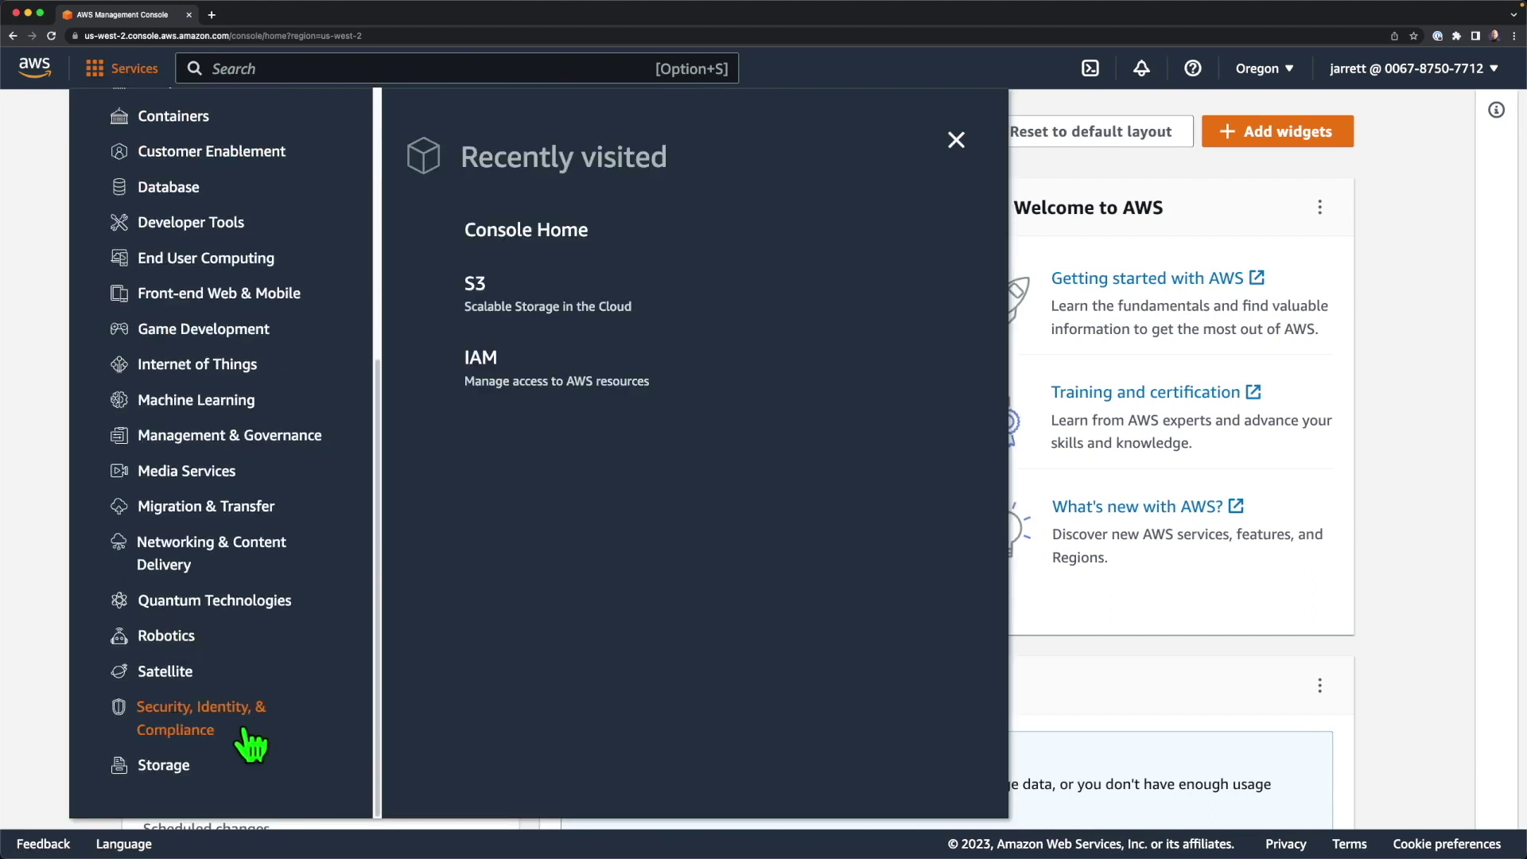
left_click(203, 731)
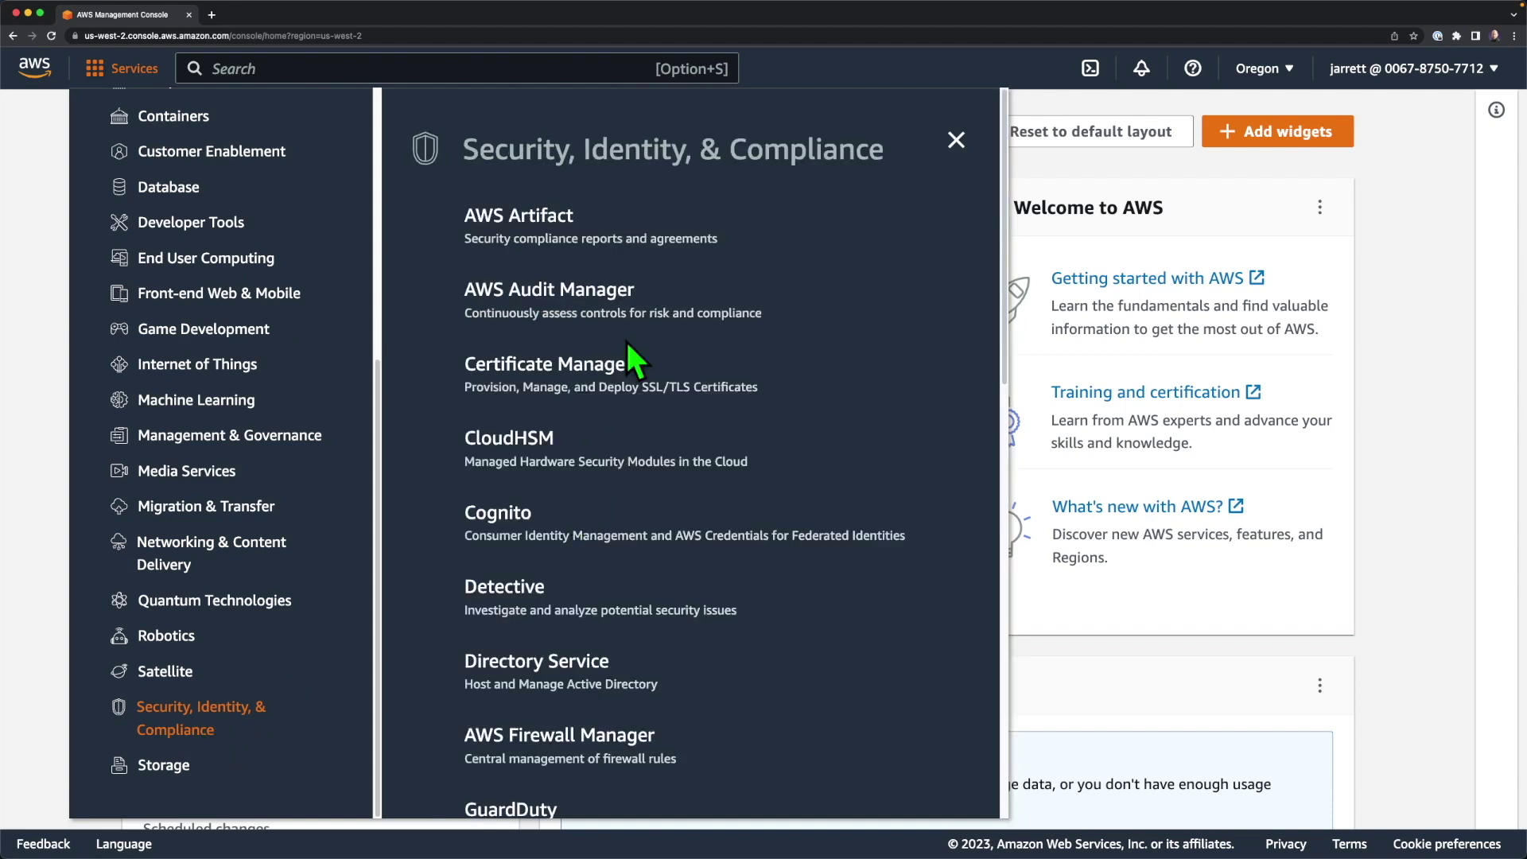
scroll(629, 347, "down", 6)
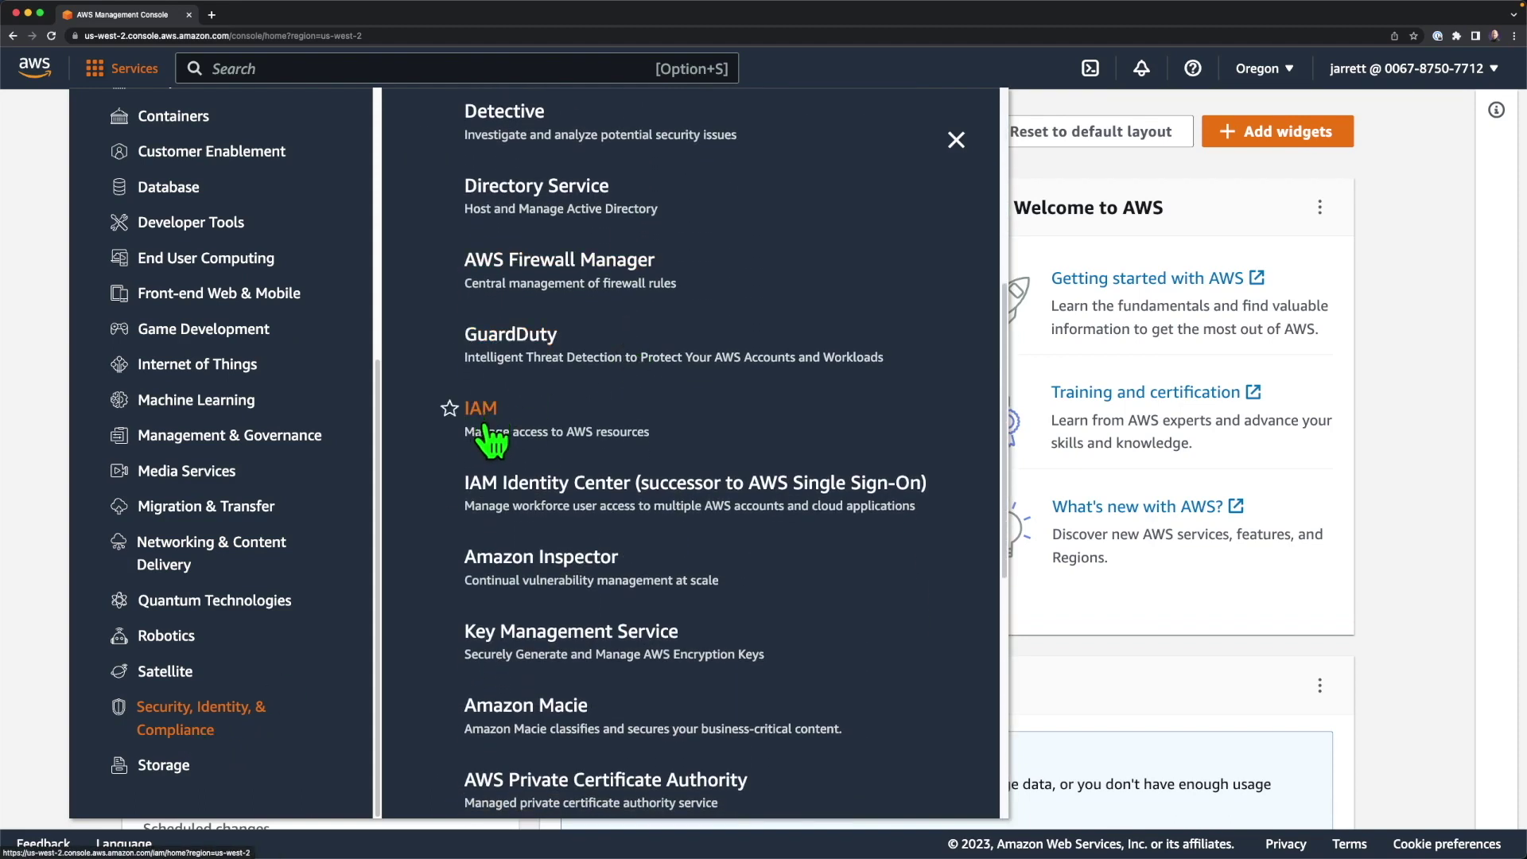
left_click(954, 142)
left_click(131, 70)
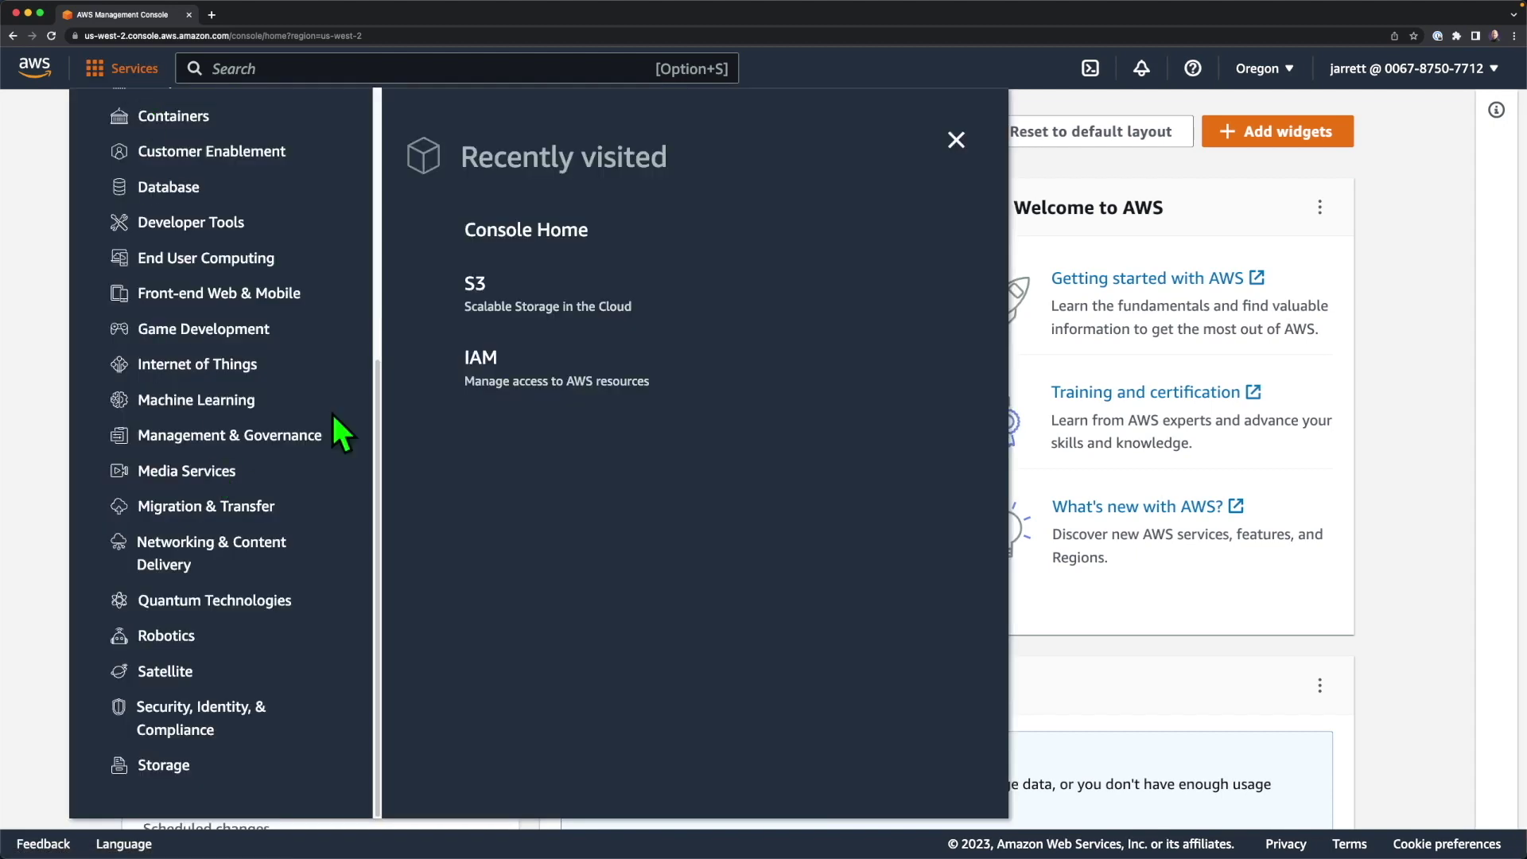
scroll(167, 528, "up", 5)
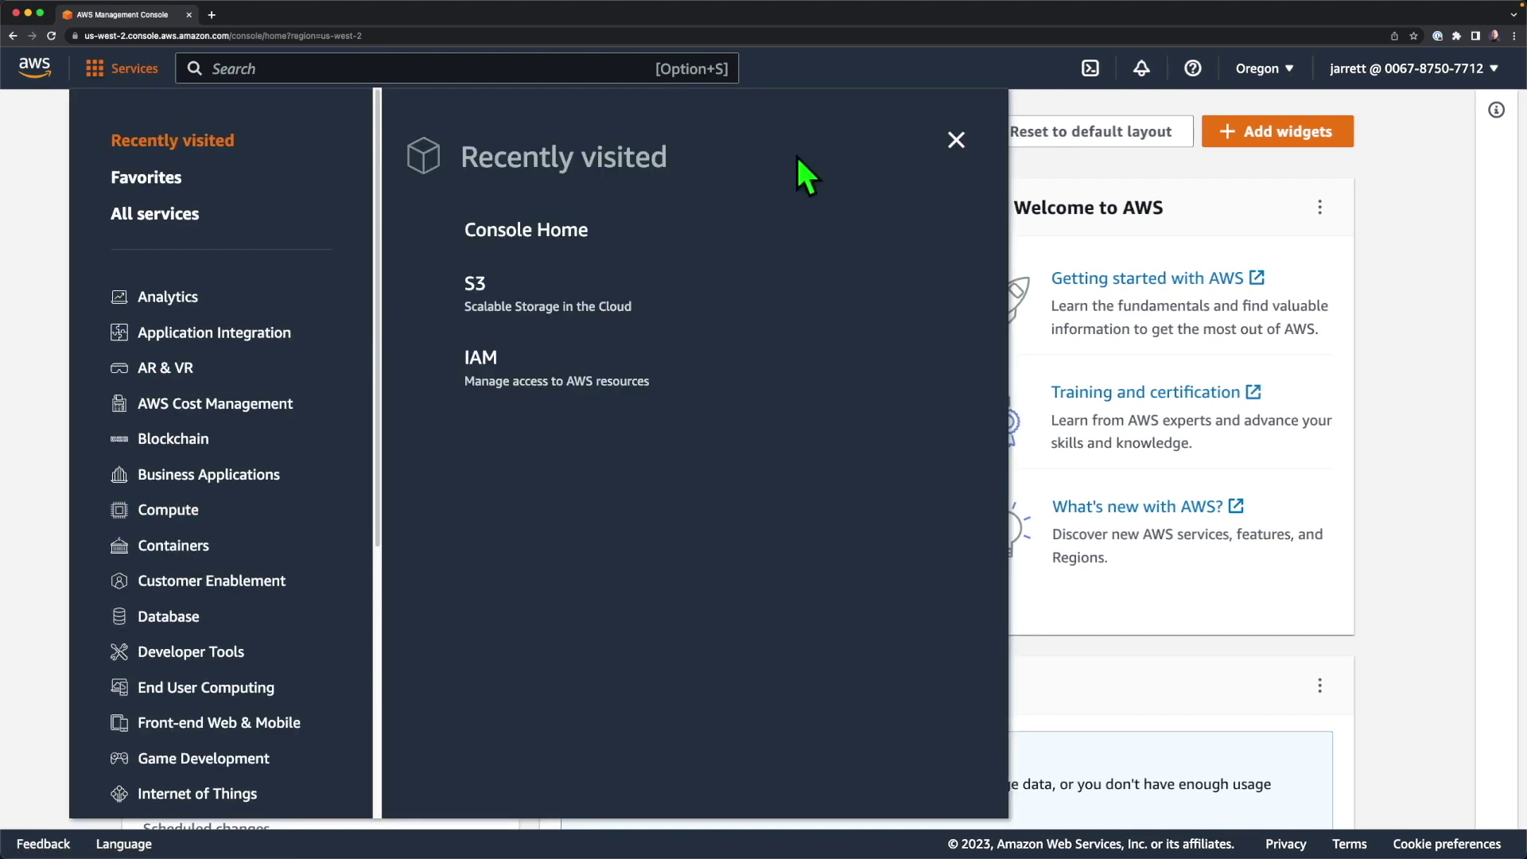
left_click(955, 141)
Search the console for IAM, open the IAM service and review its dashboard.
left_click(354, 75)
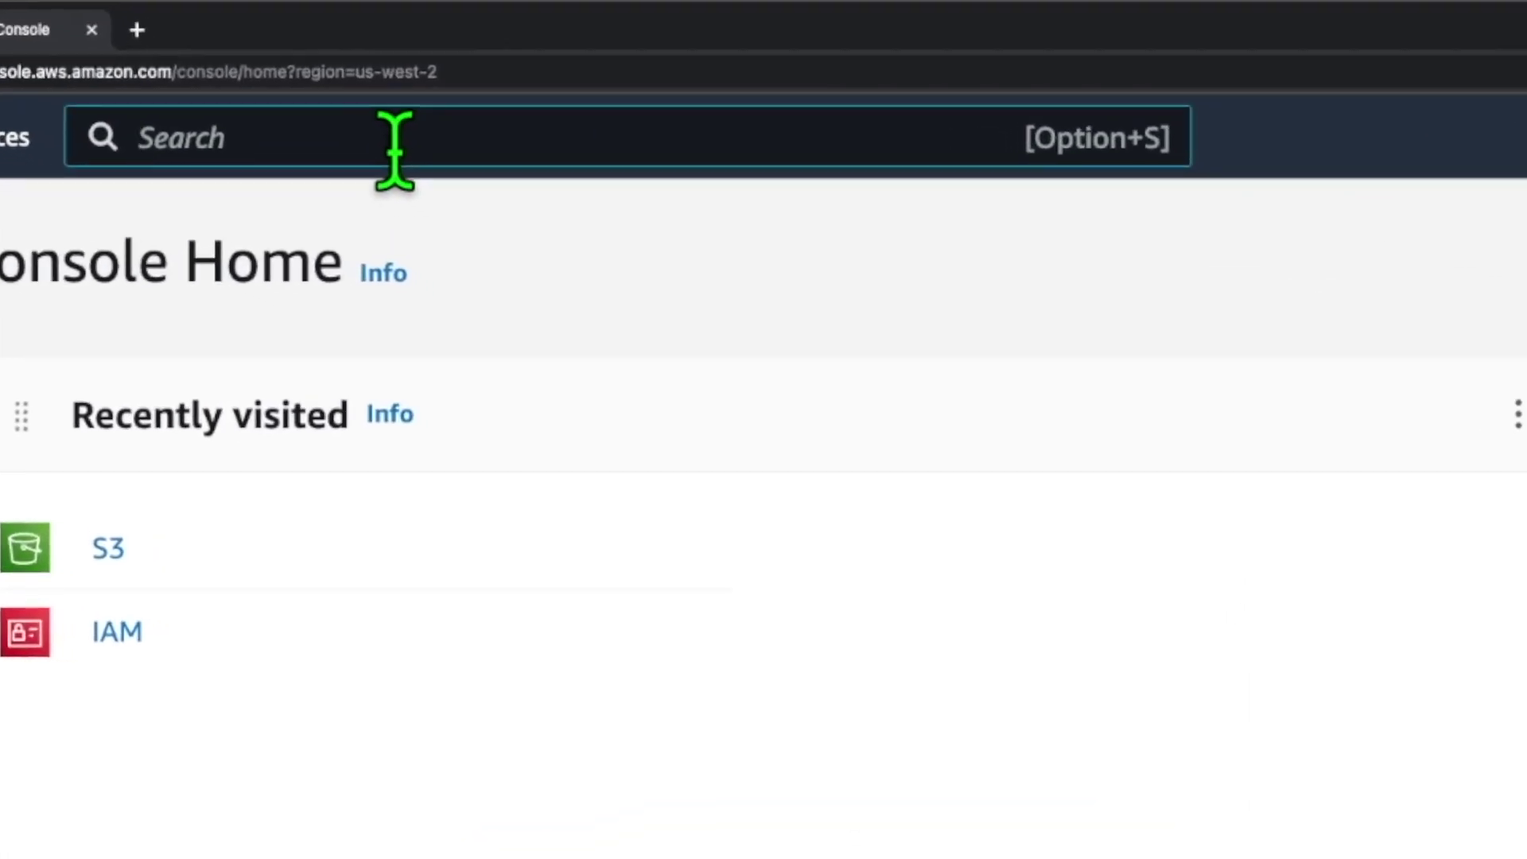
type("IAM")
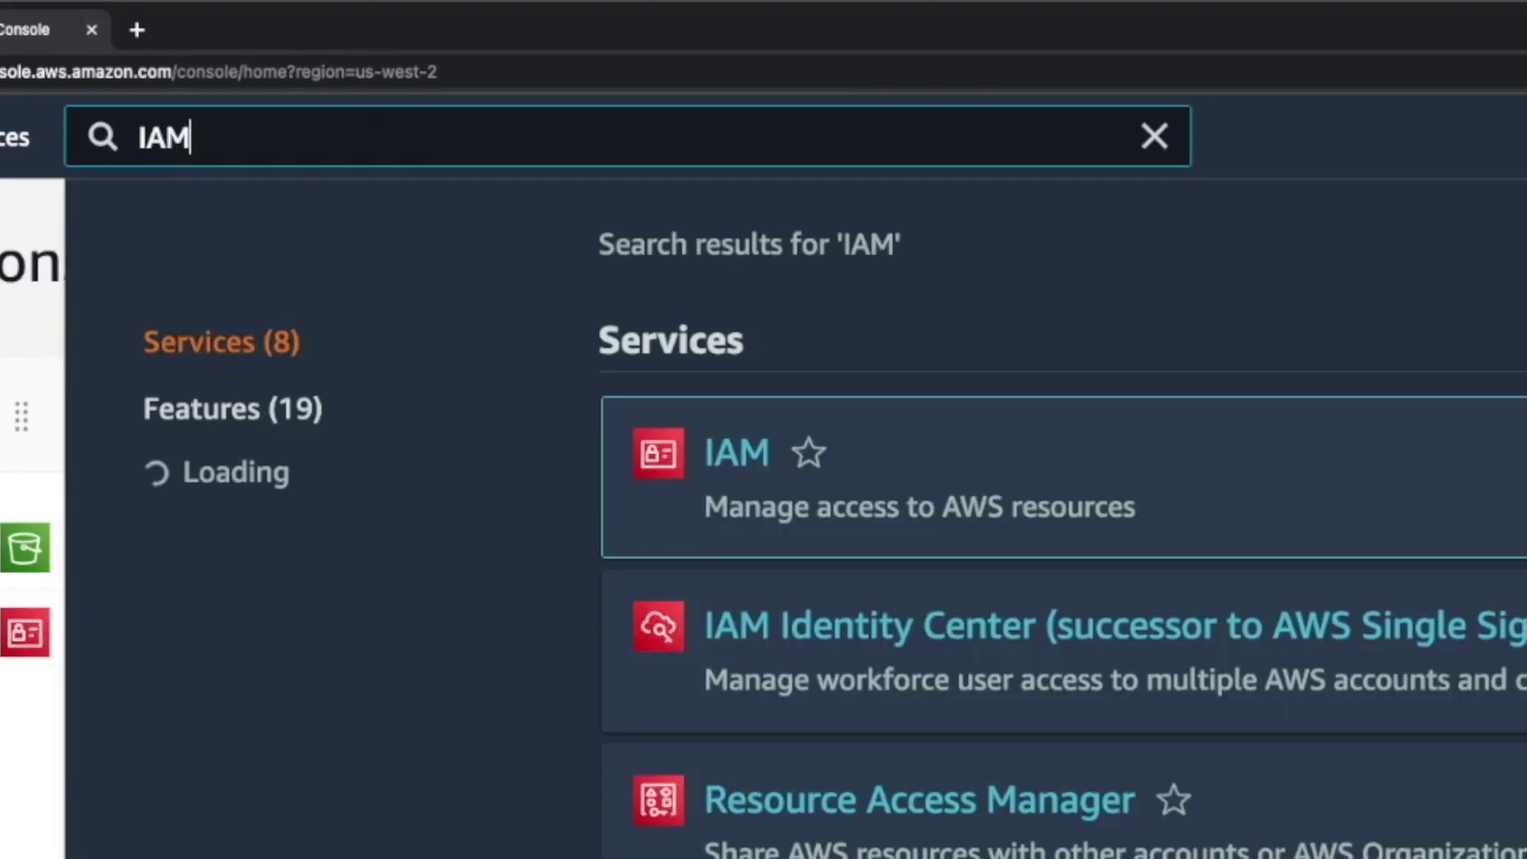
mouse_move(712, 447)
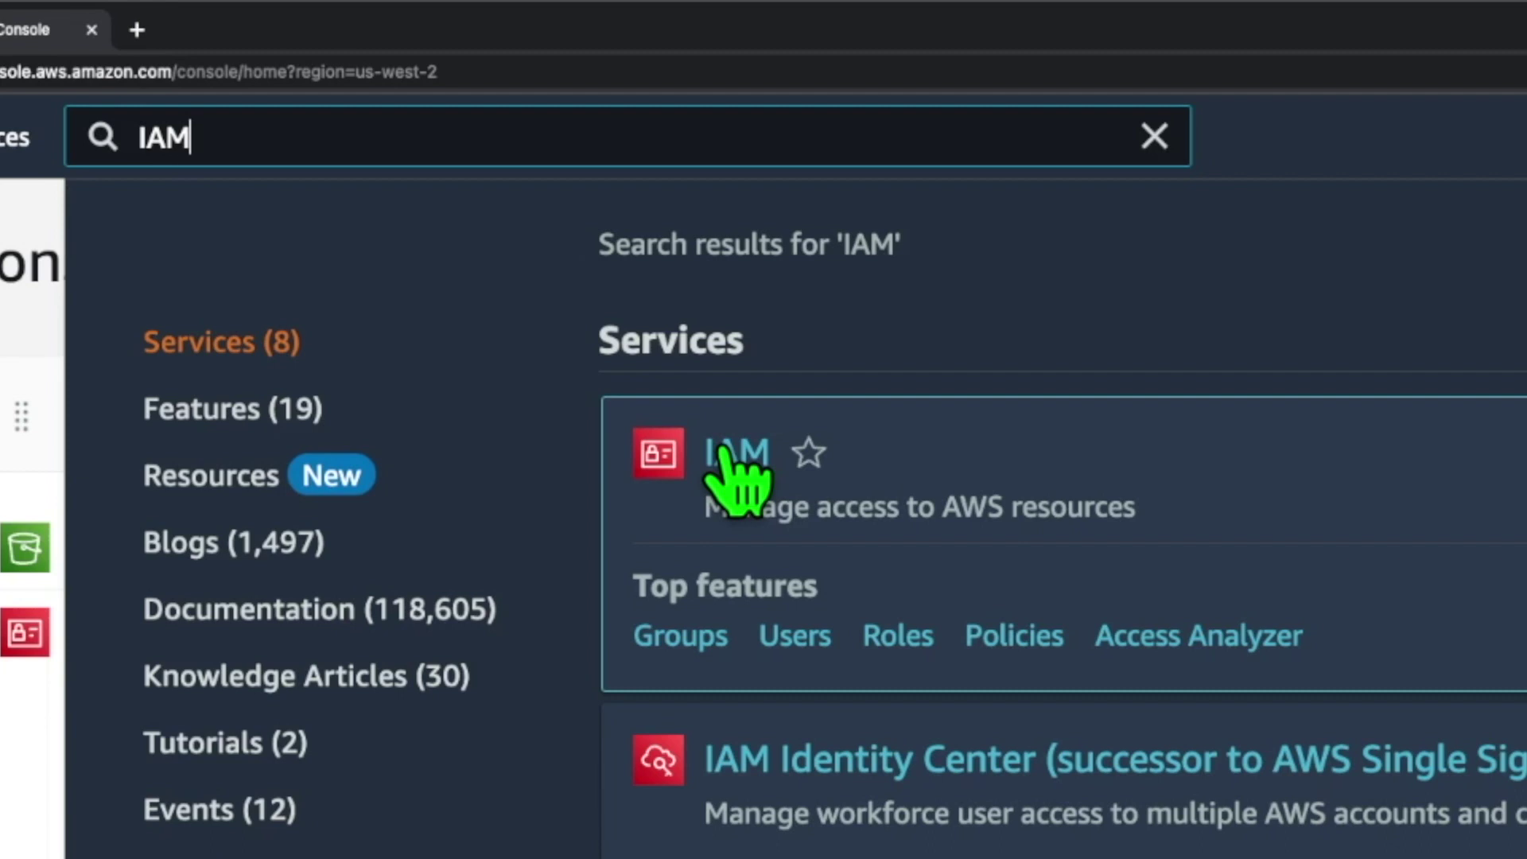
left_click(722, 452)
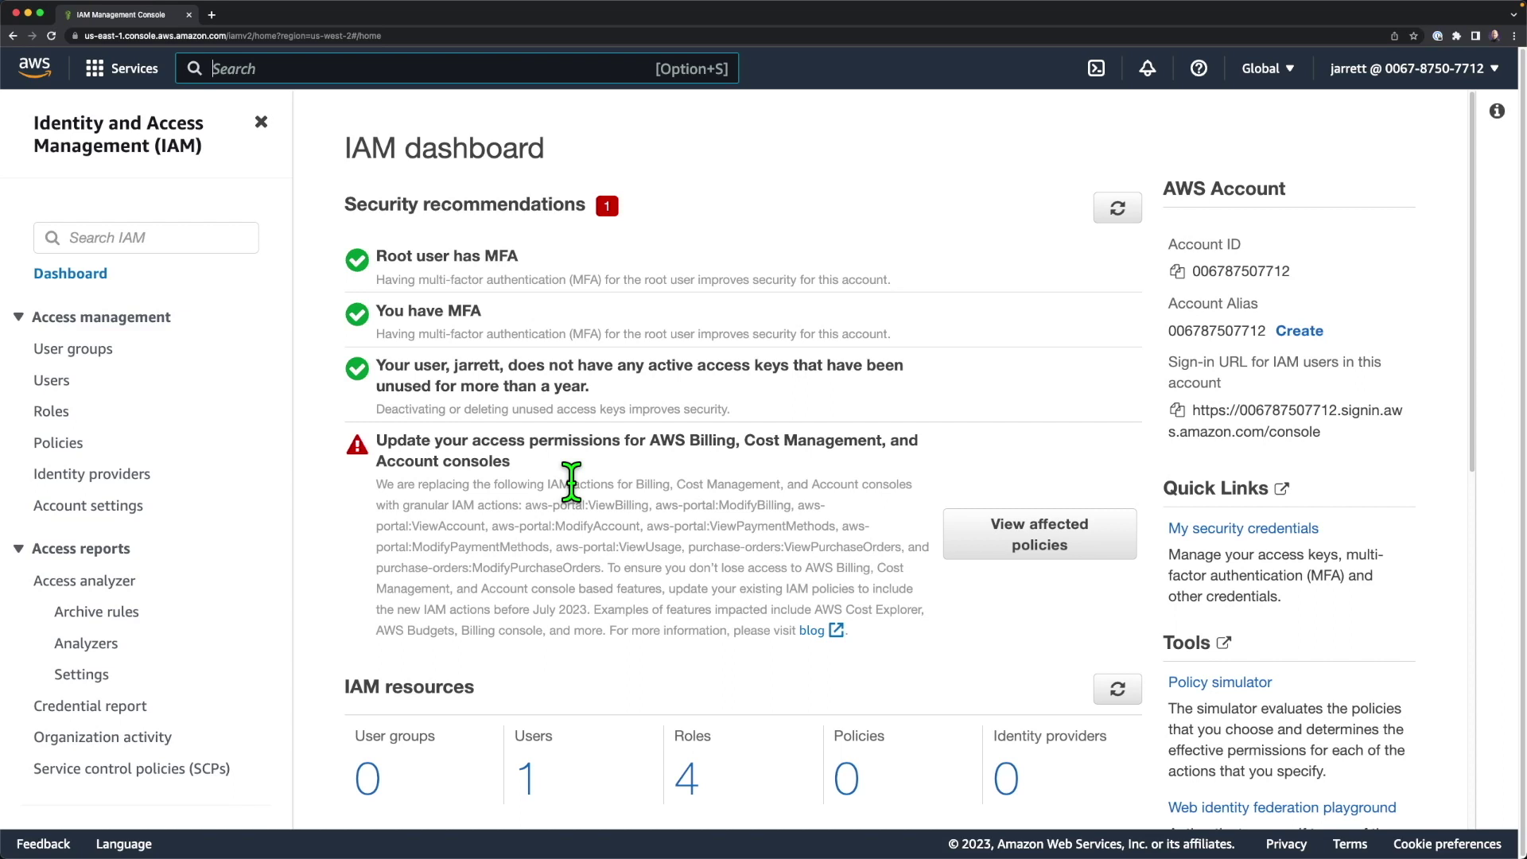
scroll(586, 482, "down", 5)
scroll(563, 553, "down", 3)
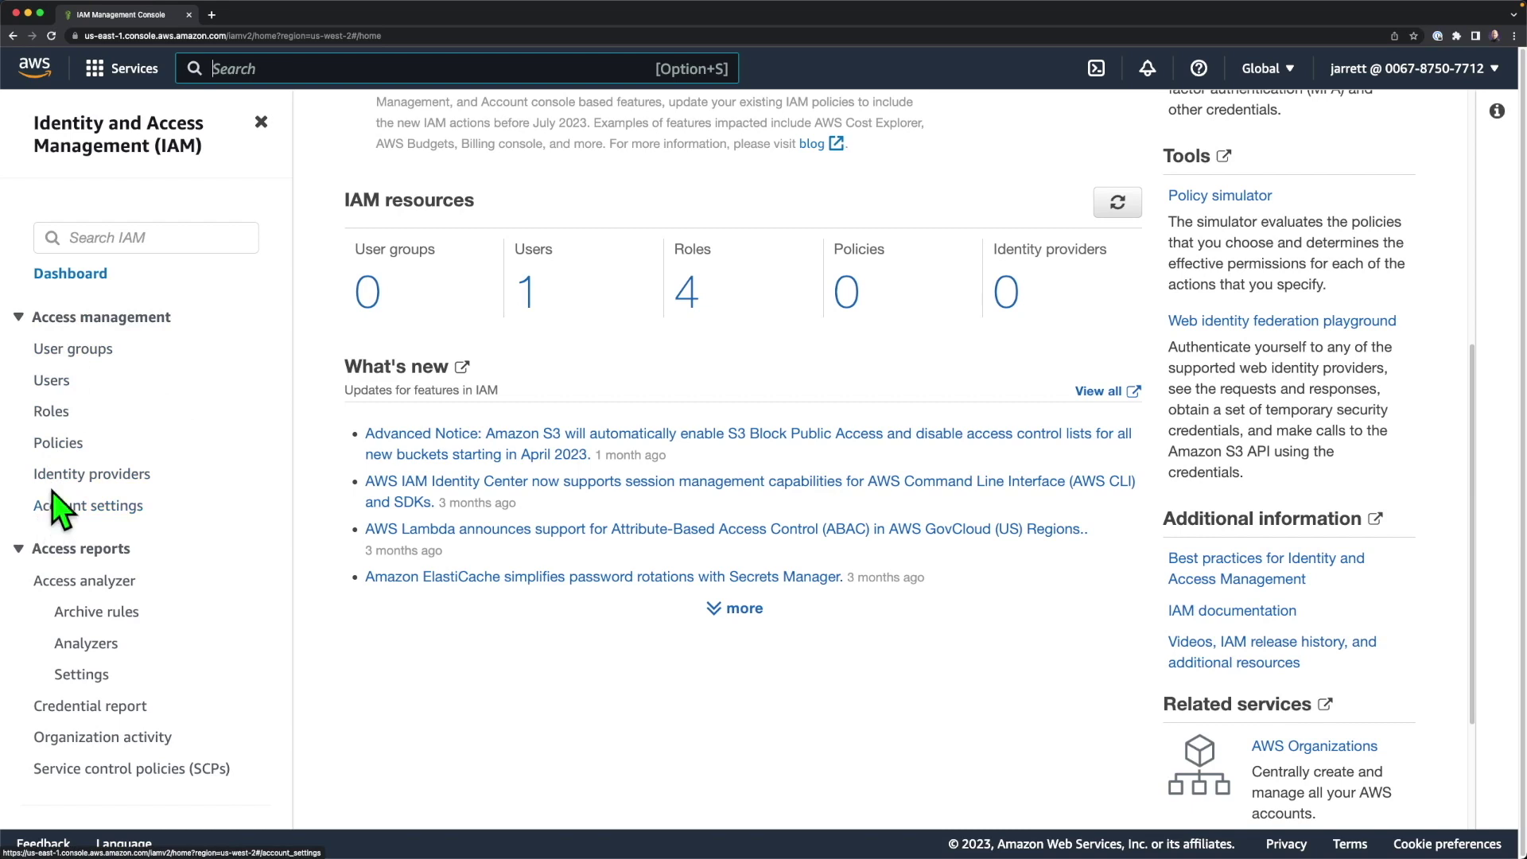
Start adding an IAM user, enter the user name and enable console access, keeping the default password options.
left_click(56, 384)
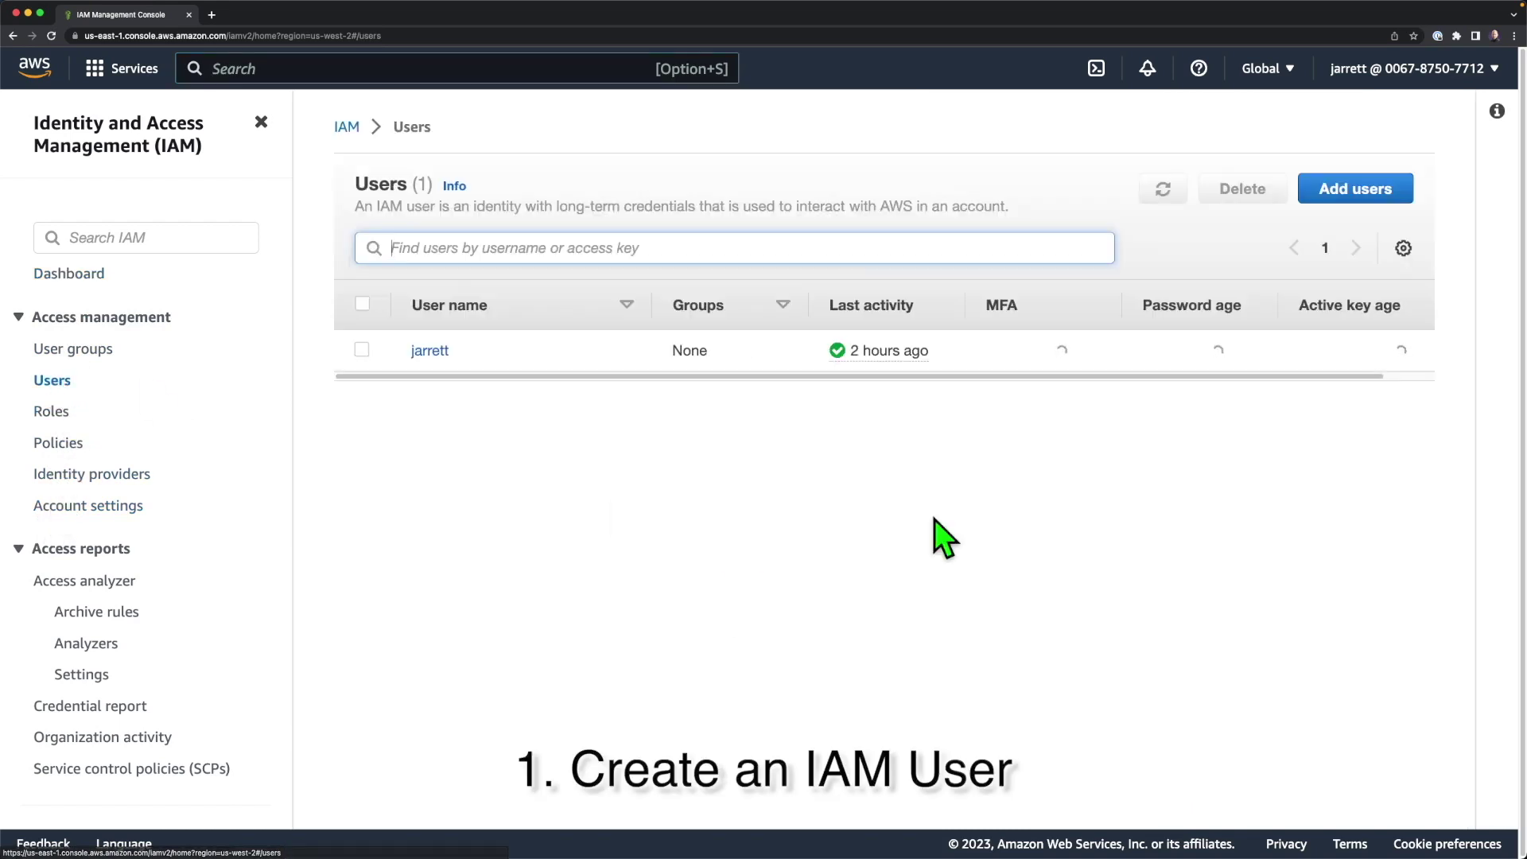
left_click(1356, 191)
left_click(628, 343)
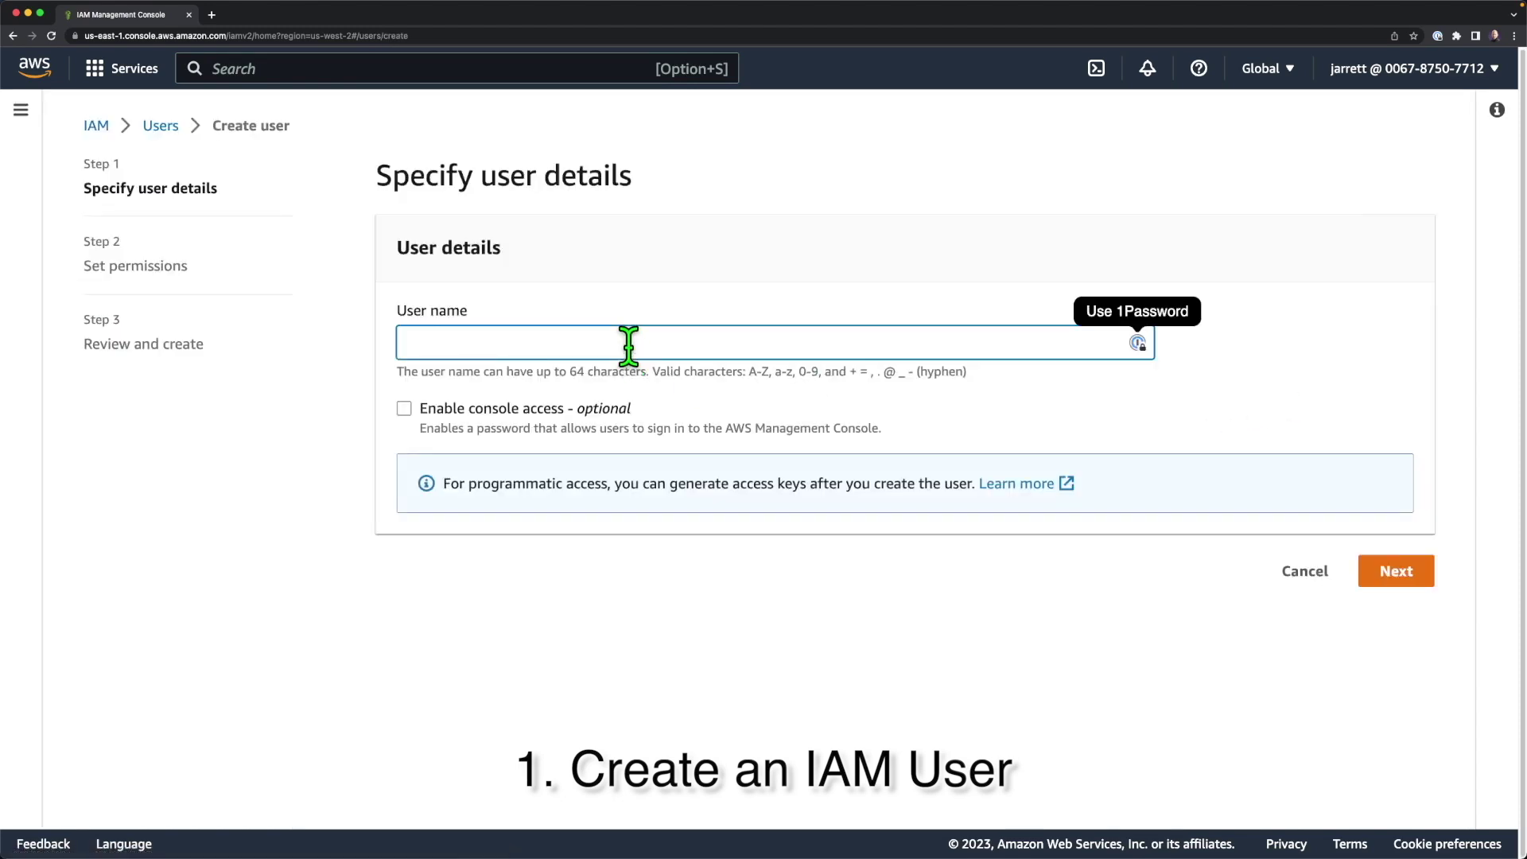
type("ted")
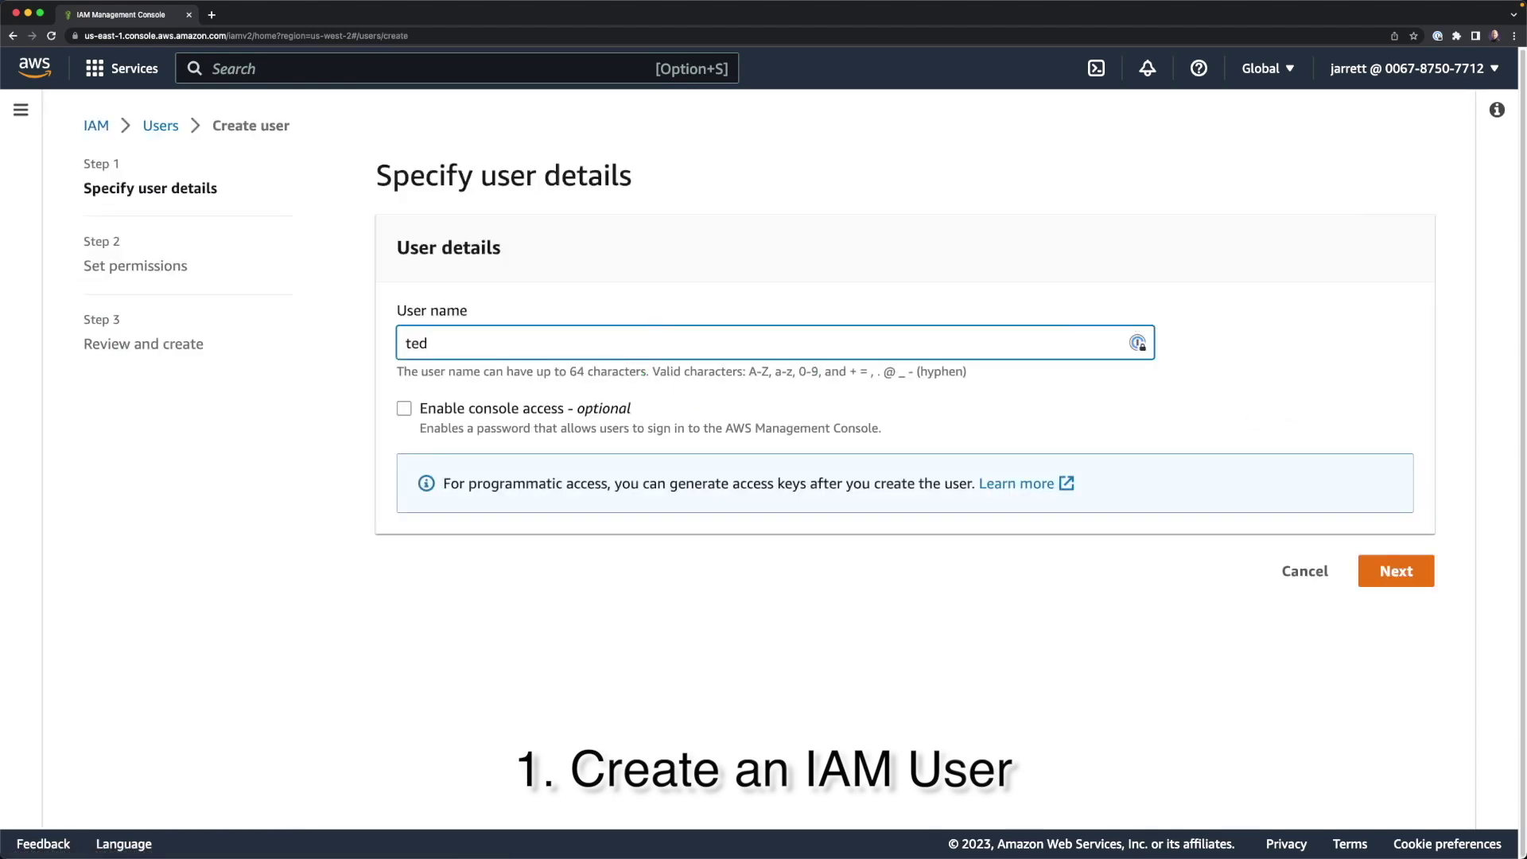
left_click(405, 409)
scroll(652, 480, "down", 2)
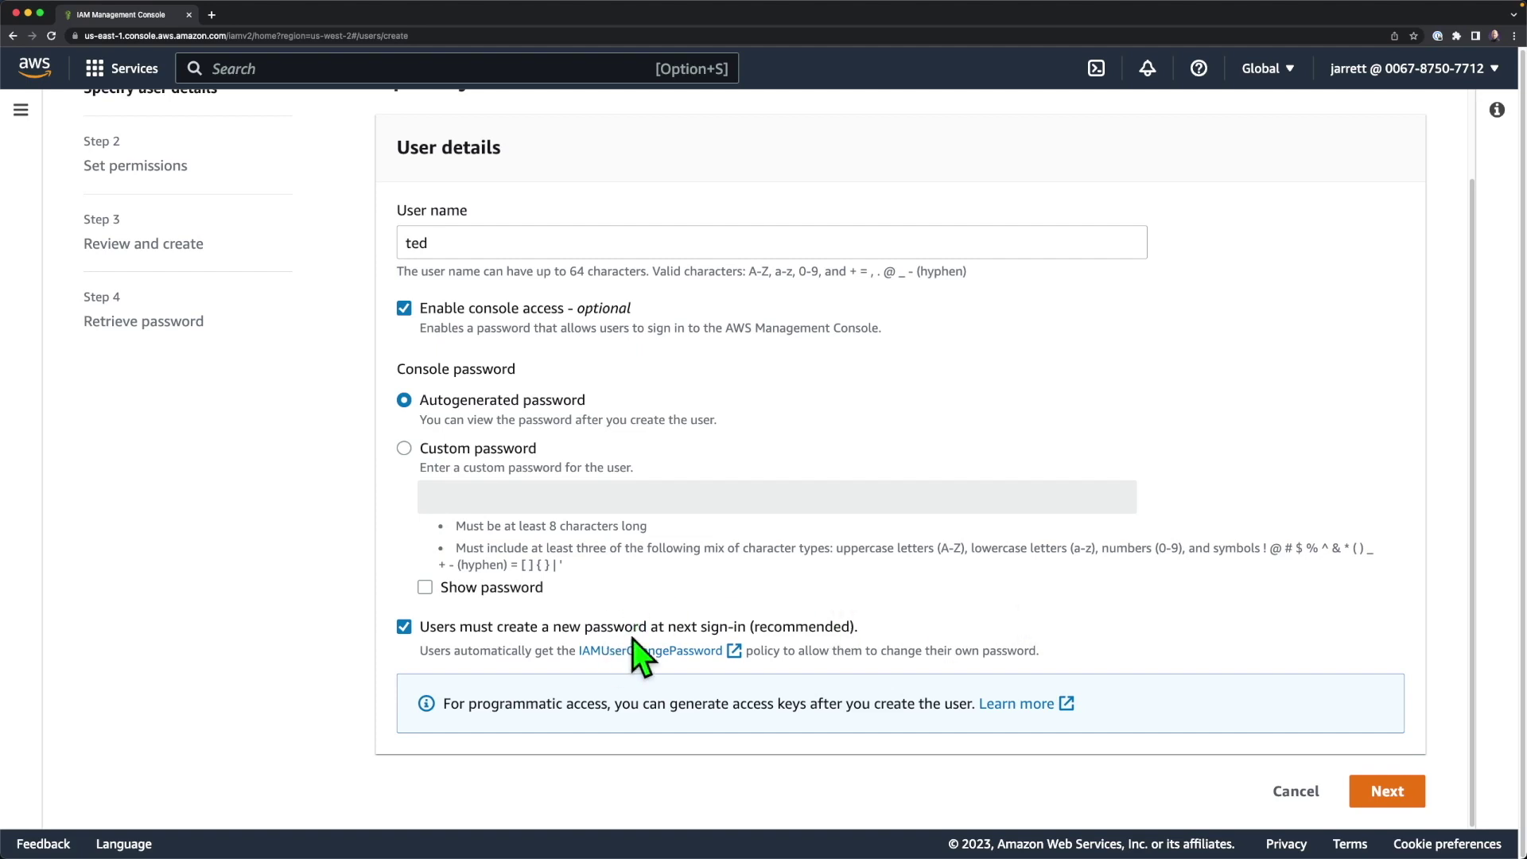
left_click(1381, 790)
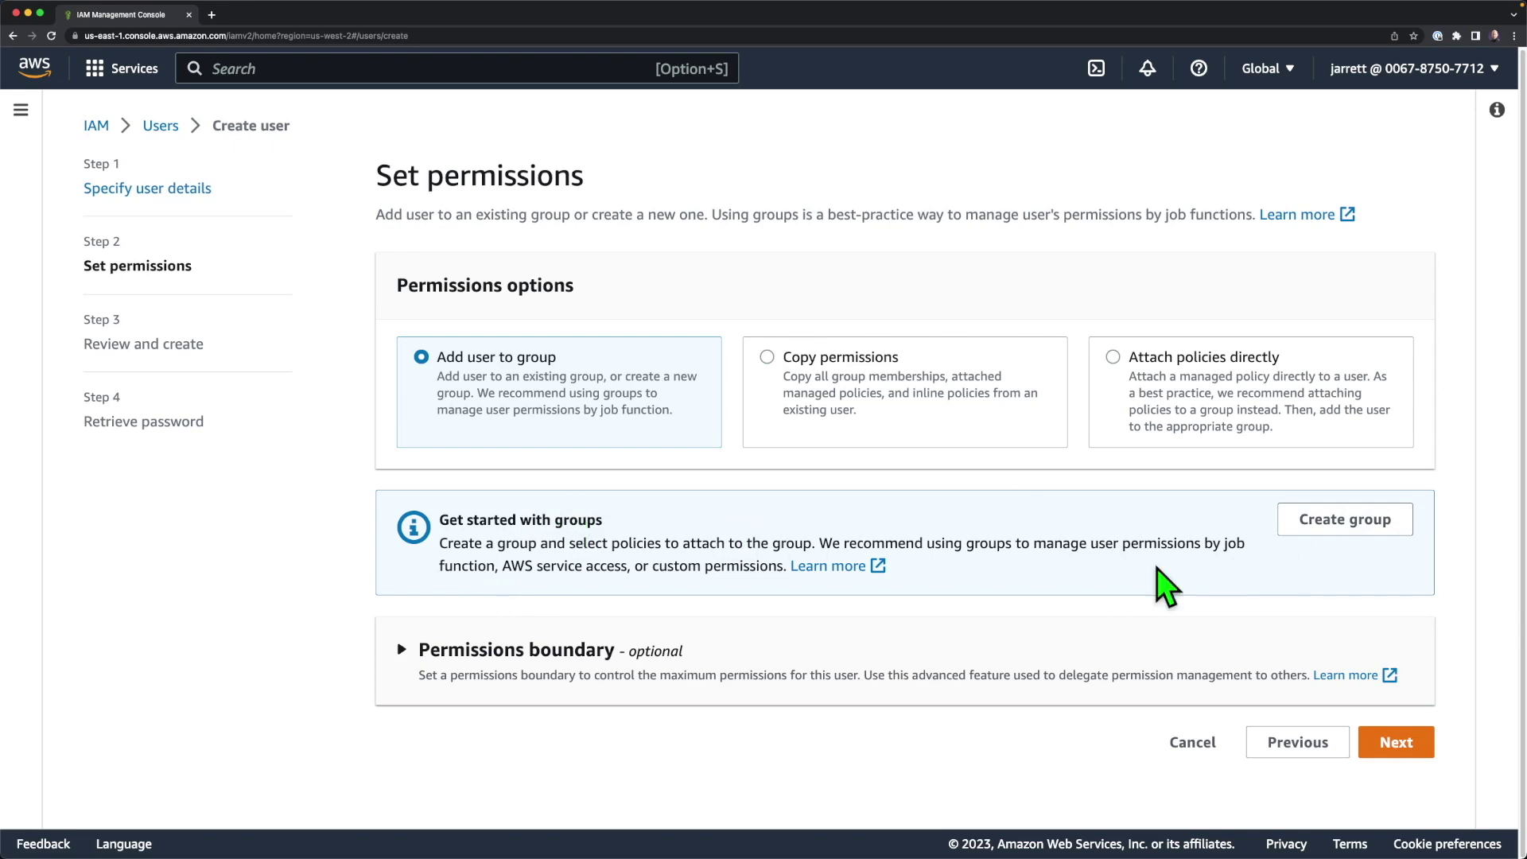
Create the user without adding it to a group and copy its autogenerated console password.
left_click(1394, 748)
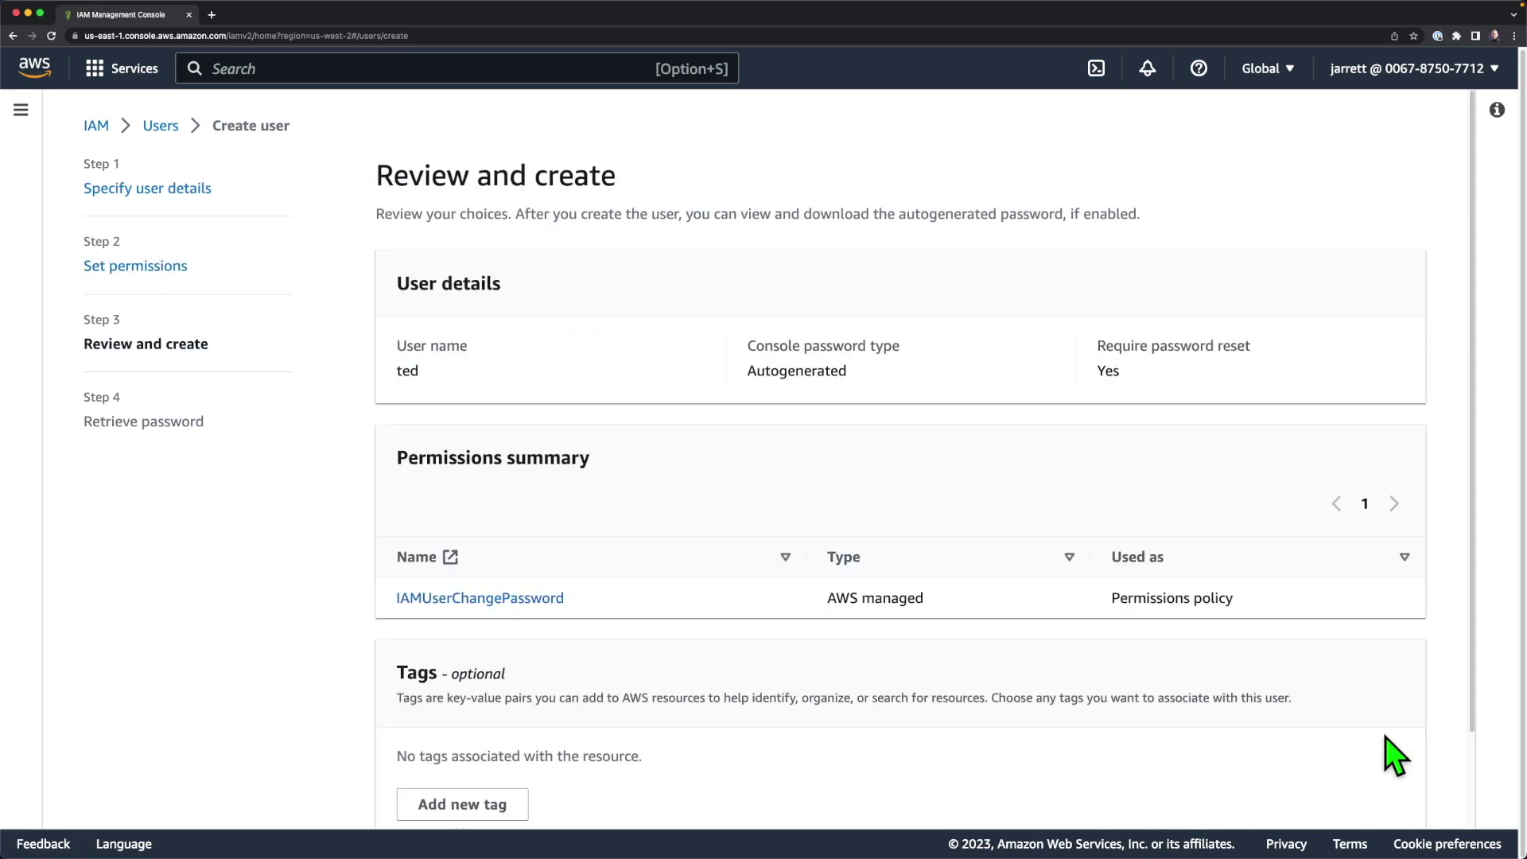
scroll(1315, 542, "down", 2)
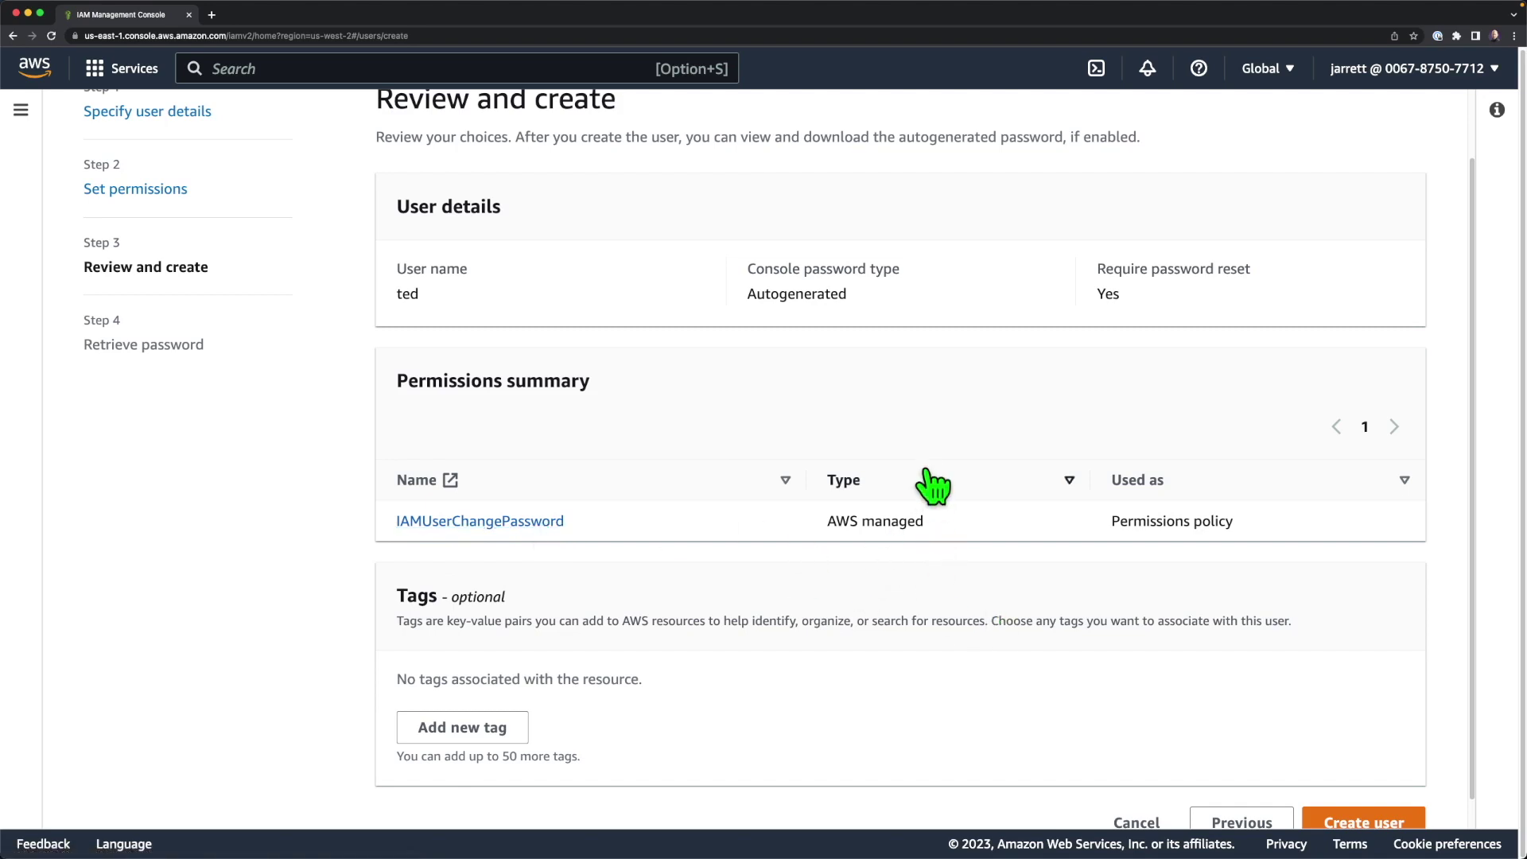
scroll(927, 494, "down", 1)
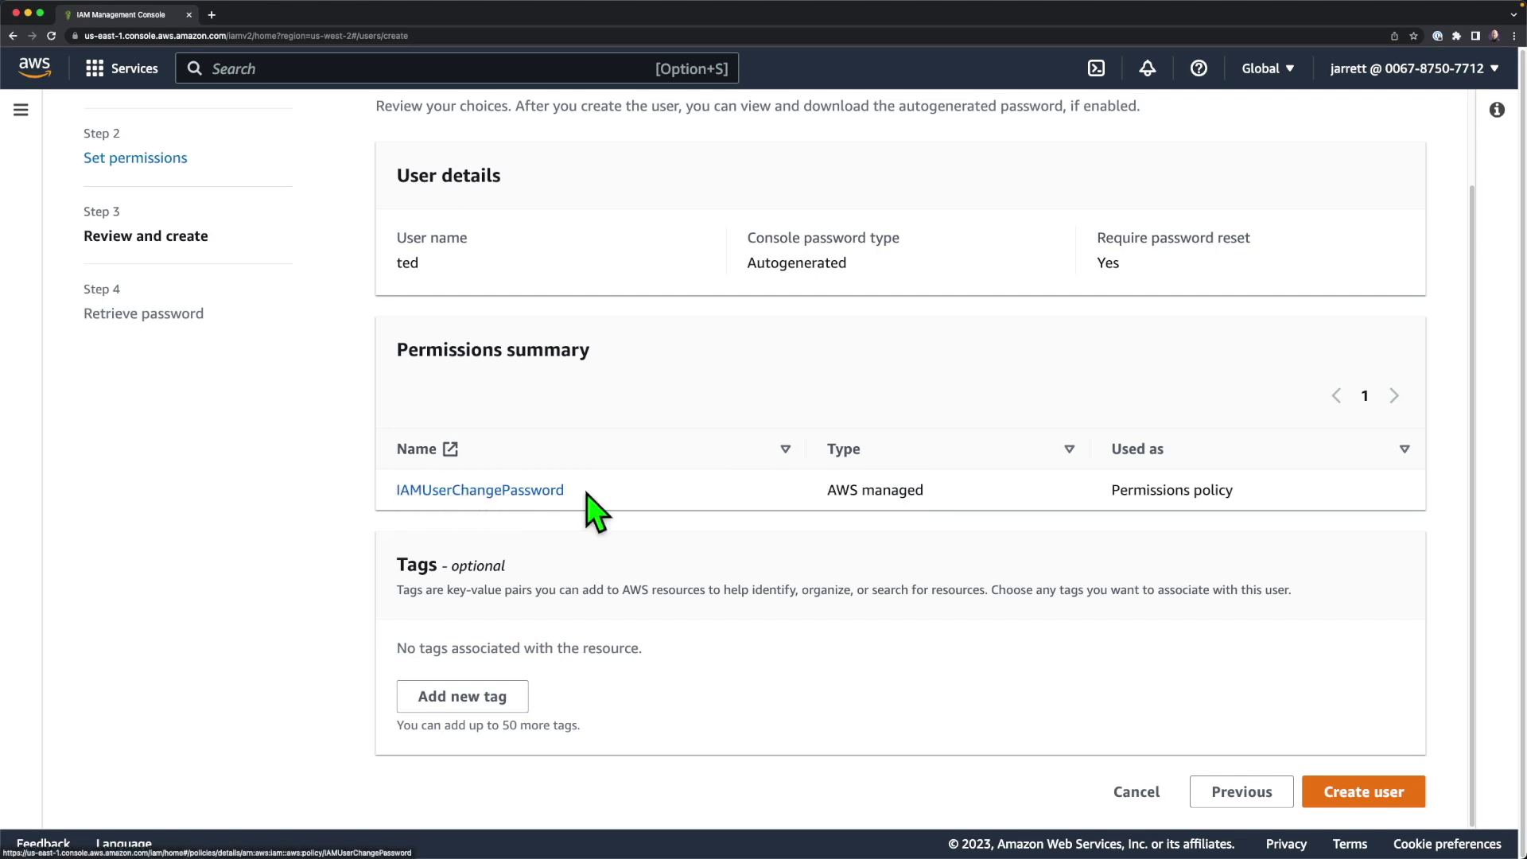
left_click(1347, 798)
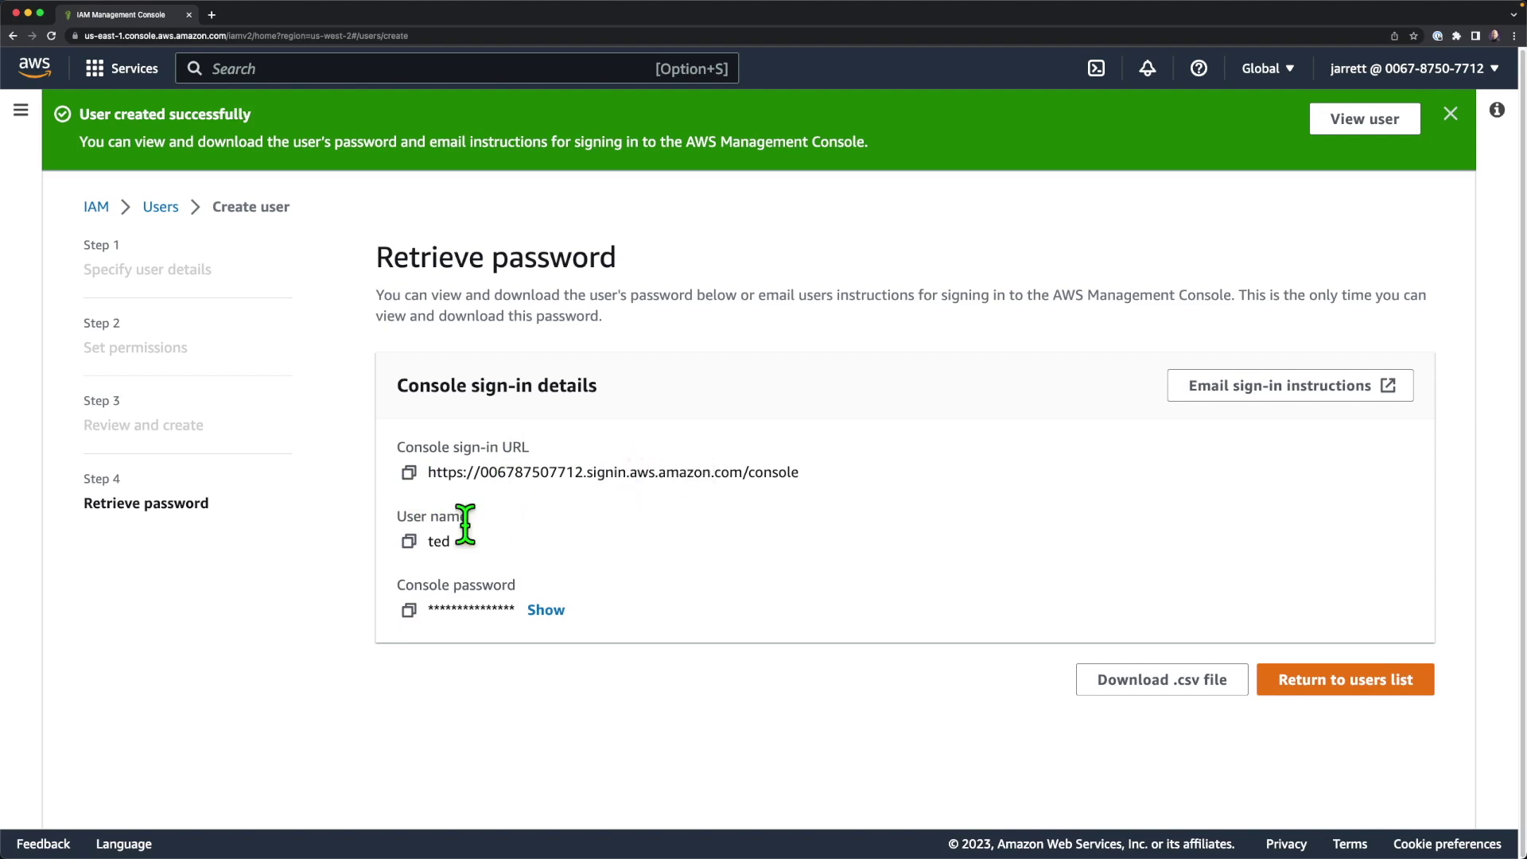
left_click(409, 610)
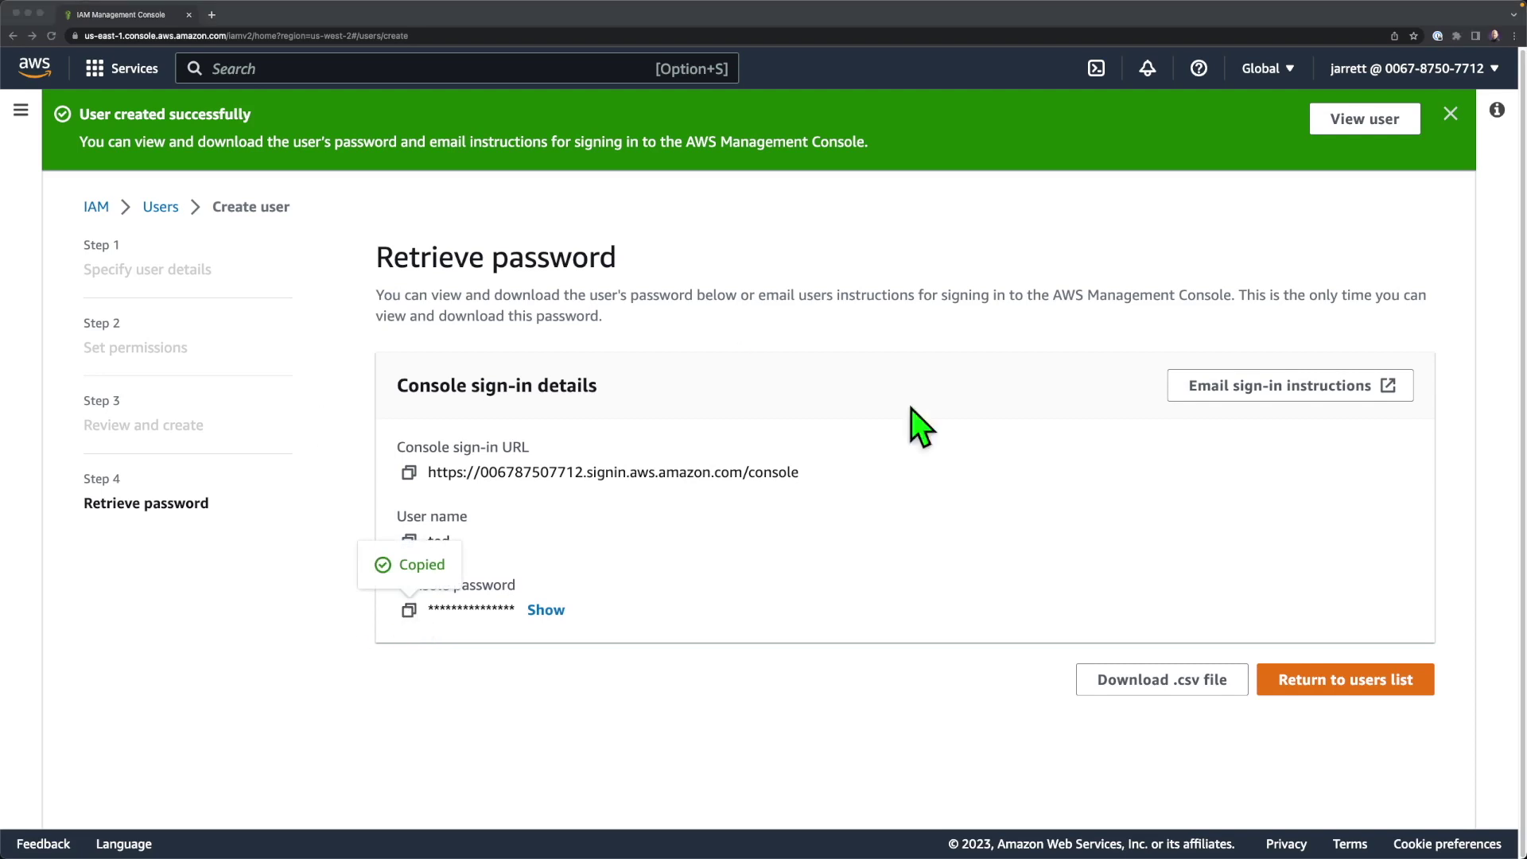
left_click(571, 526)
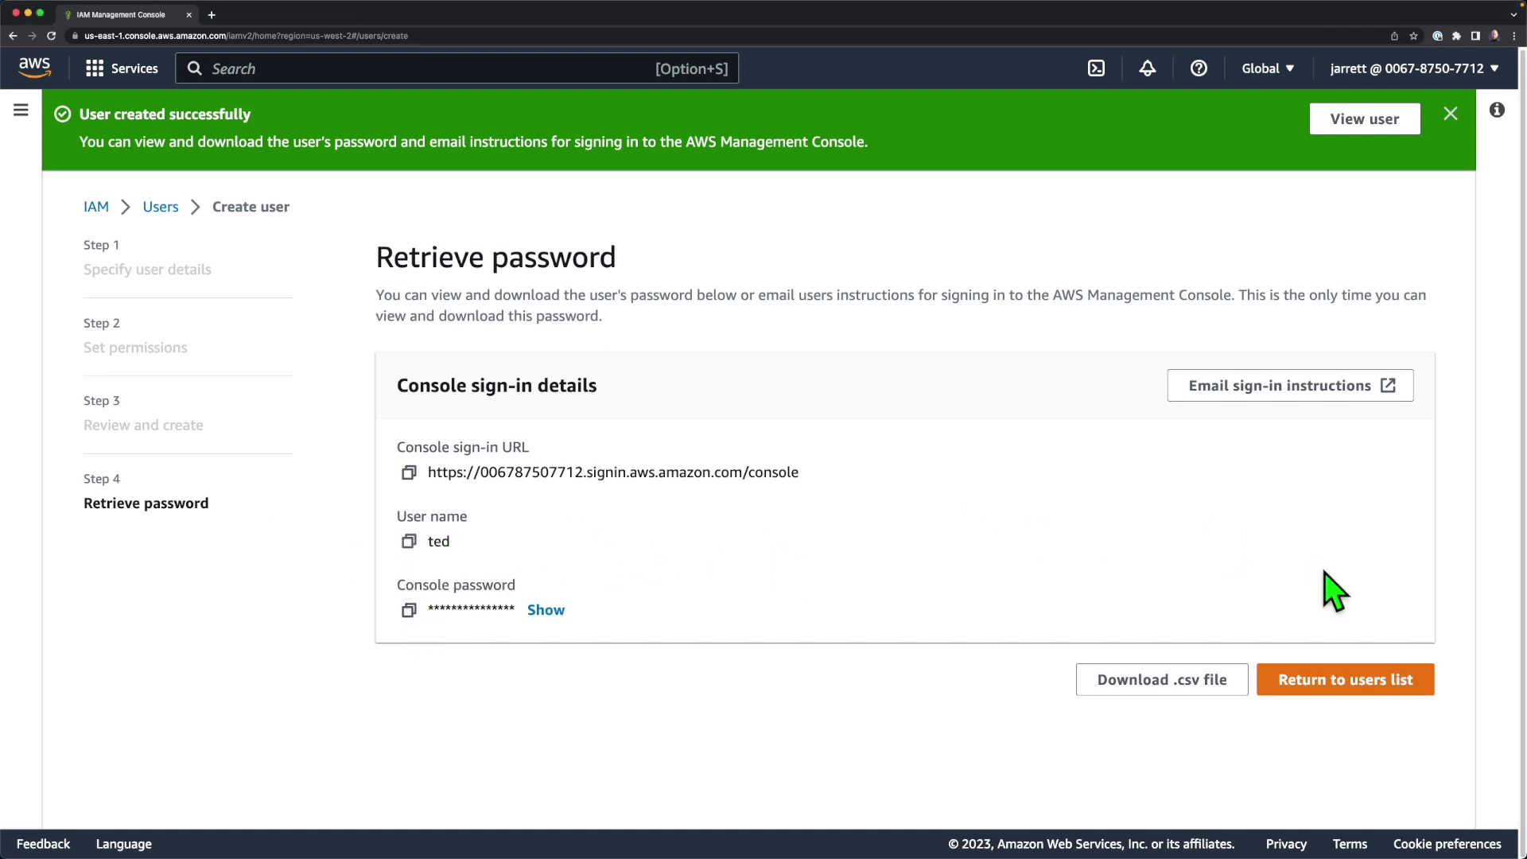
Open the new user's console sign-in URL in an incognito window and tile it side by side with the IAM console window.
key("super+shift+n")
key("ctrl+alt+Right")
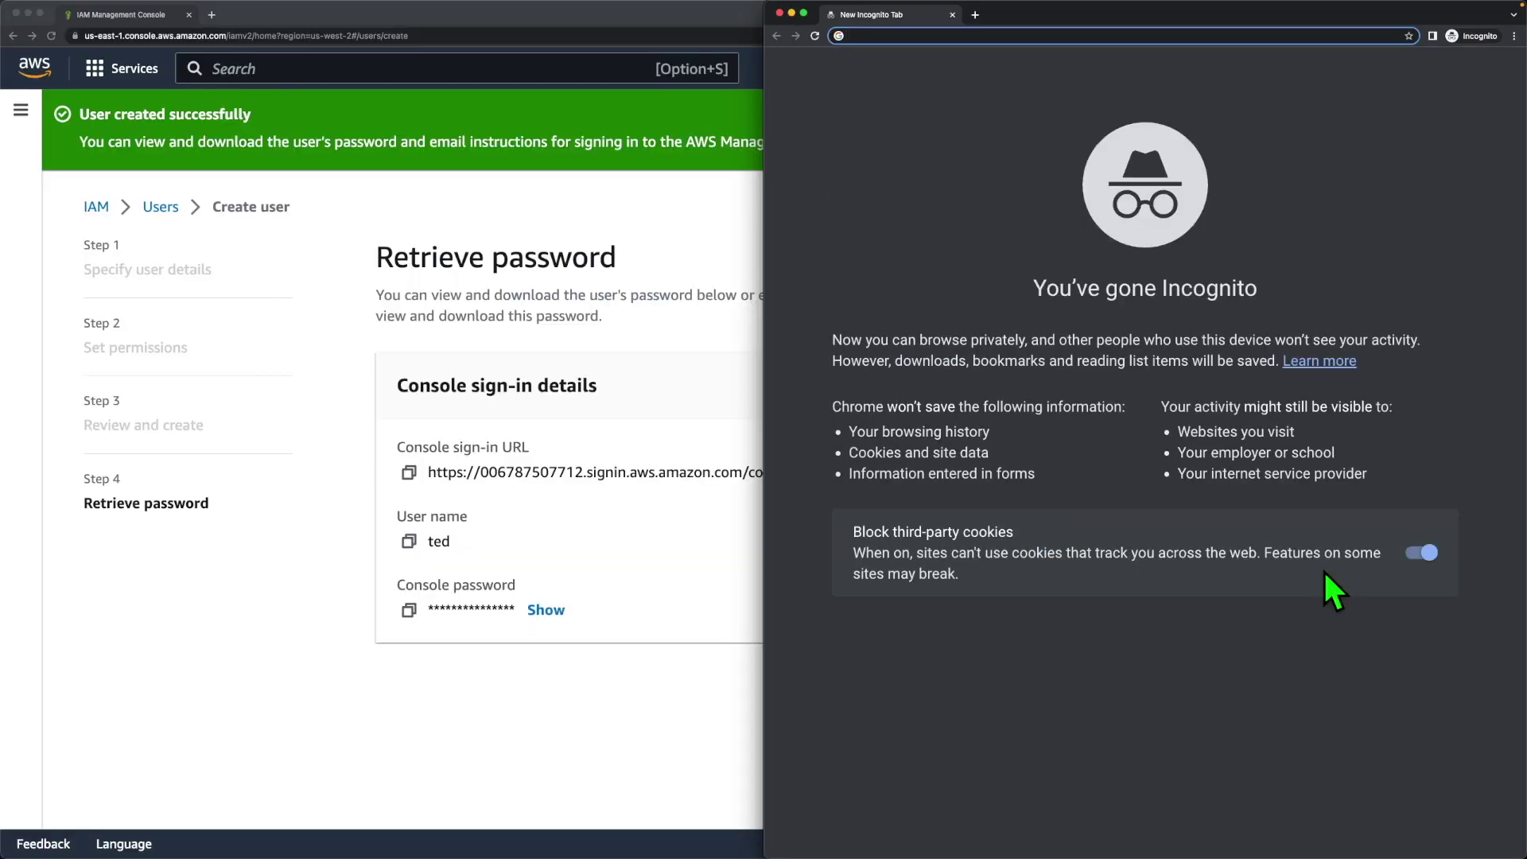
left_click(723, 515)
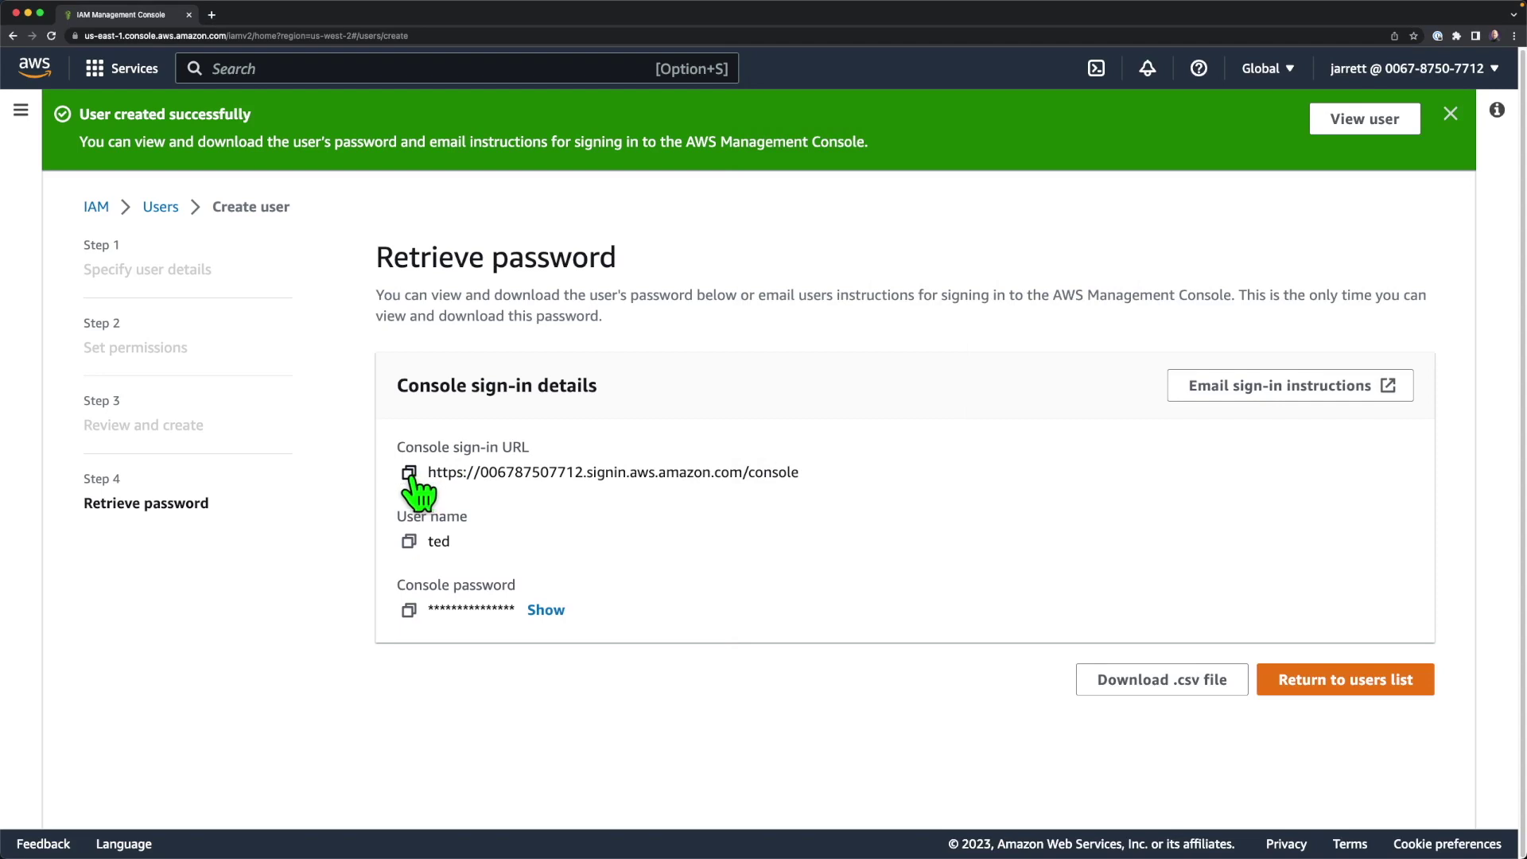
left_click(409, 472)
key("super+grave")
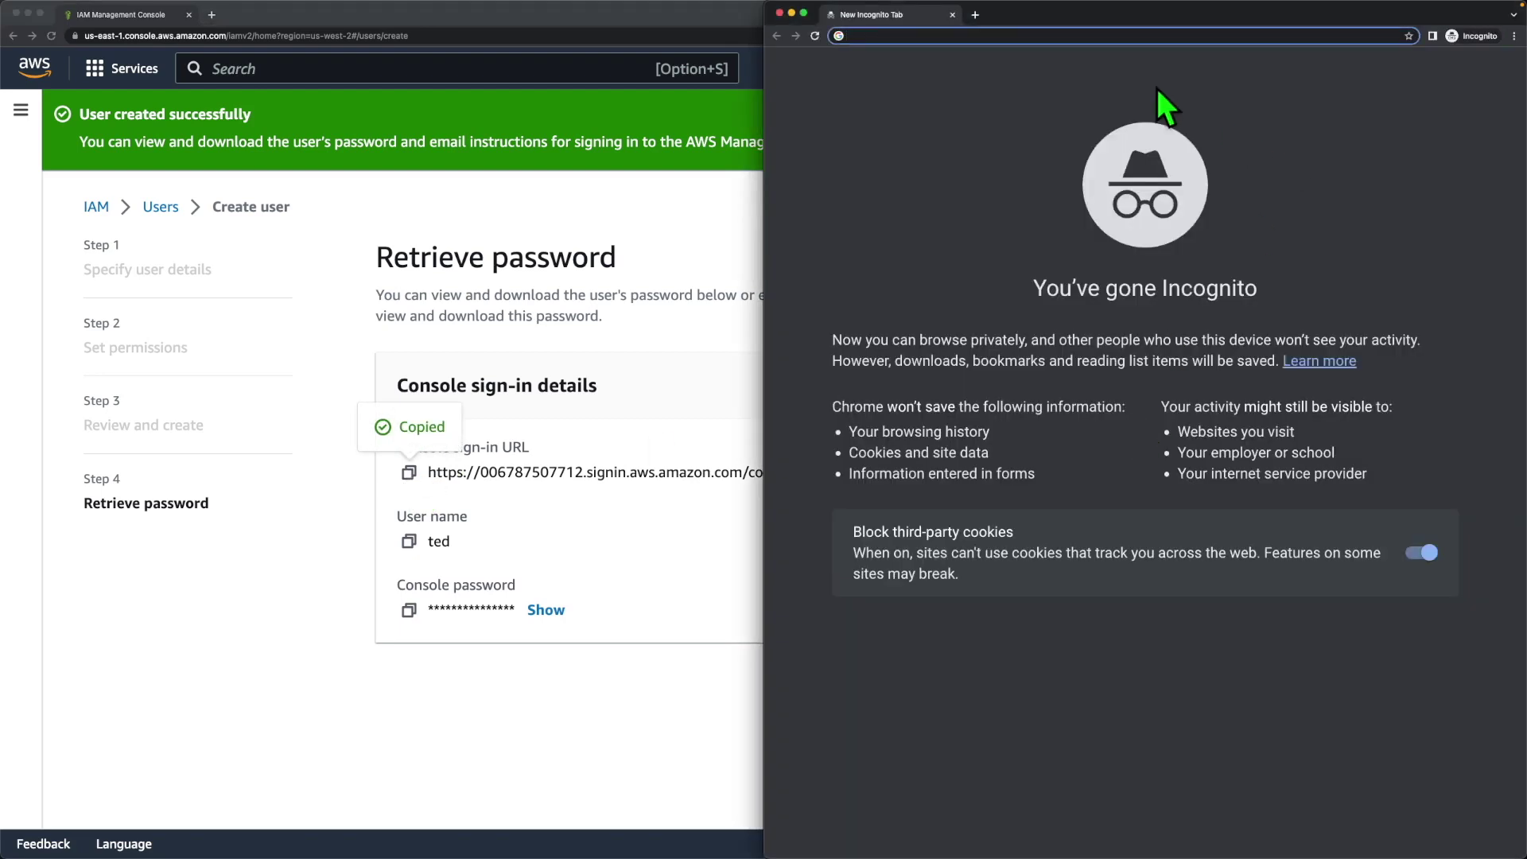
key("super+v")
key("Return")
left_click(641, 360)
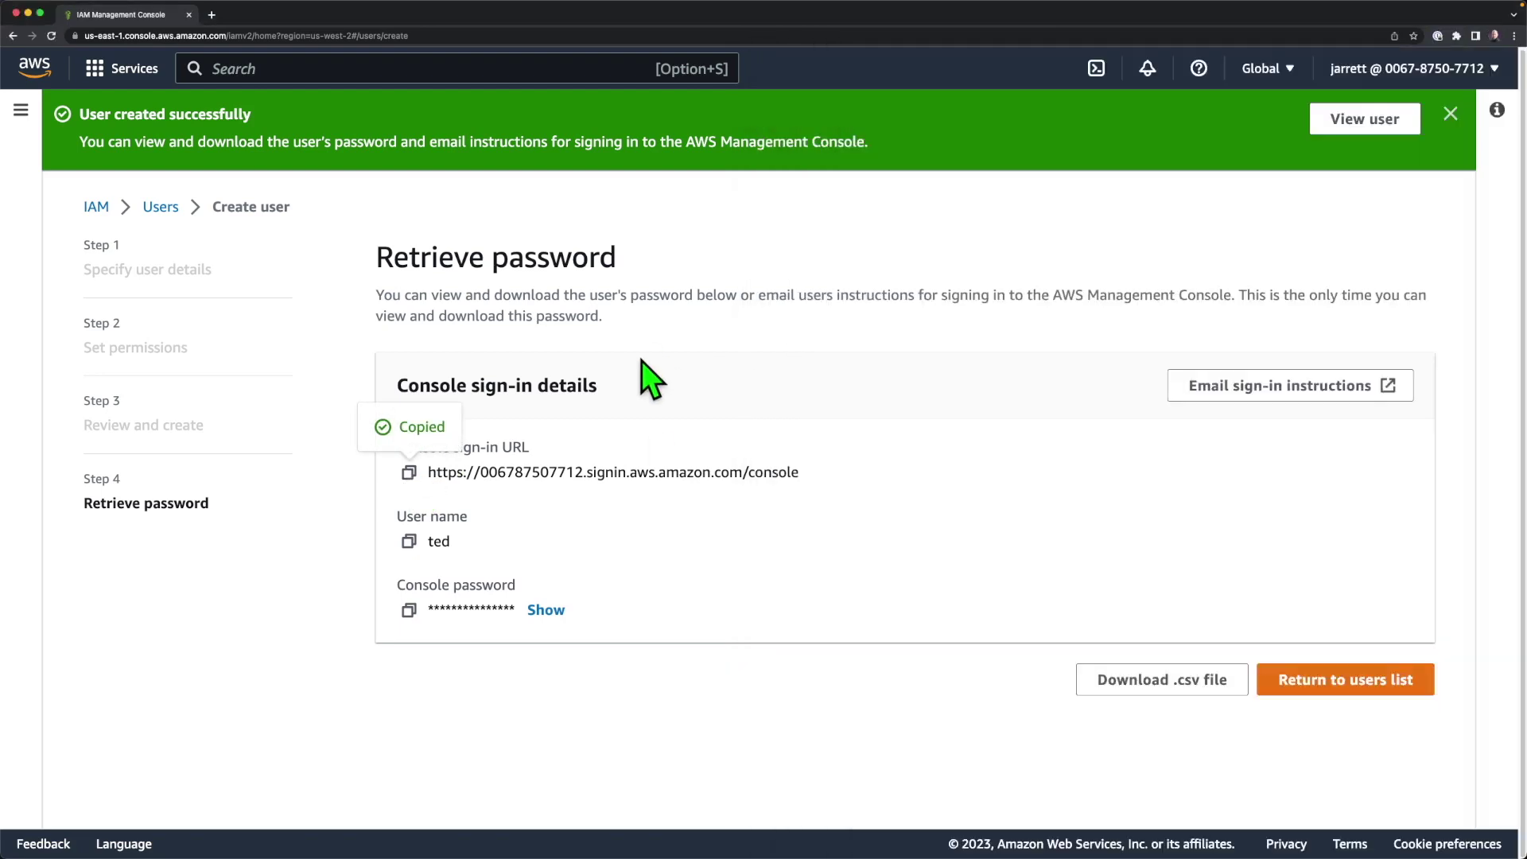
key("ctrl+alt+Left")
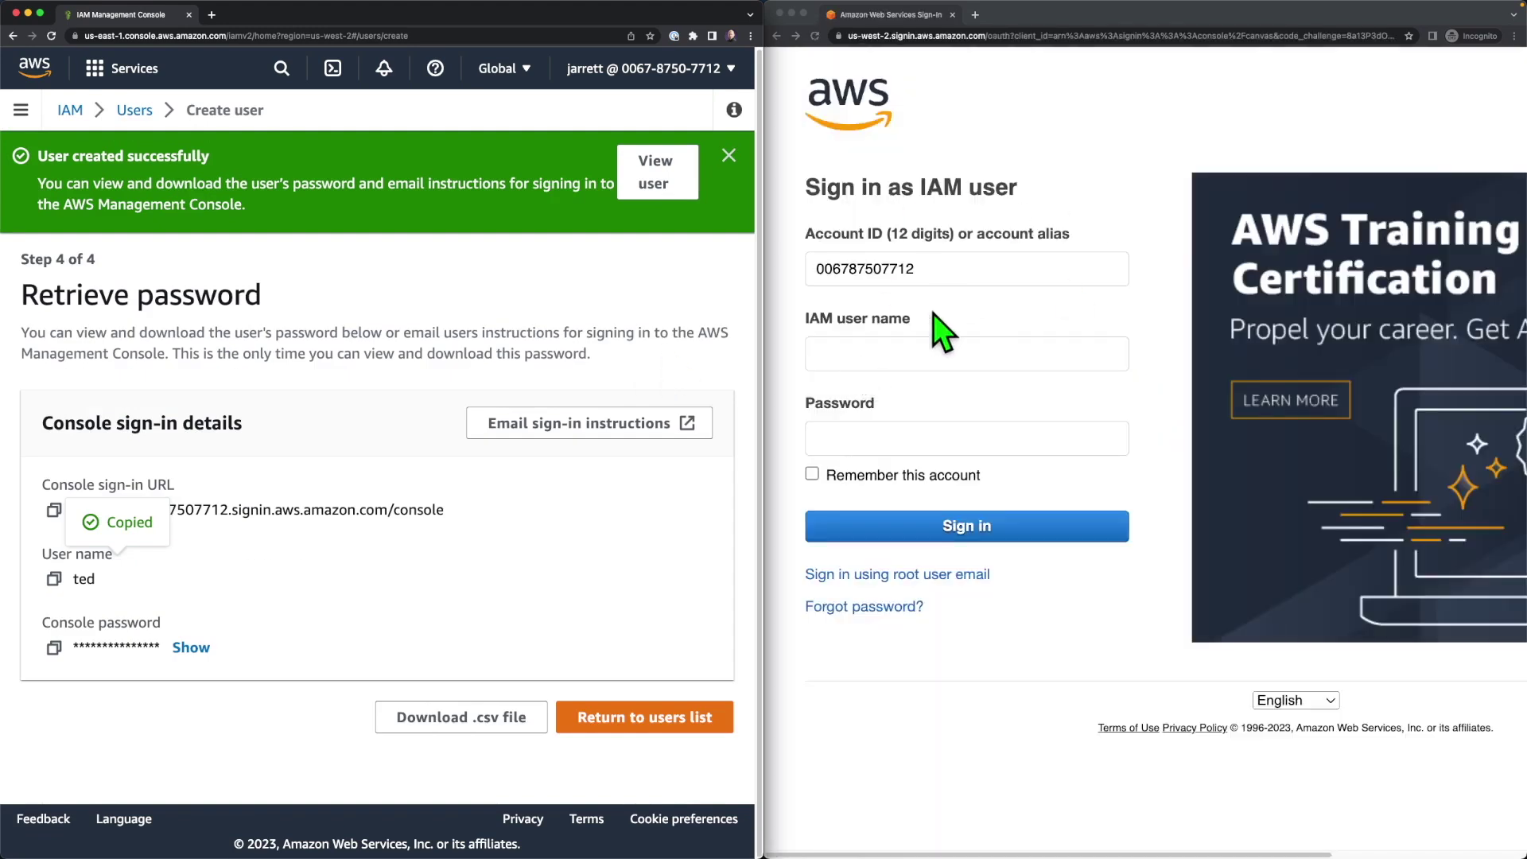
Sign in as the new IAM user, entering the user name and the copied console password.
left_click(908, 350)
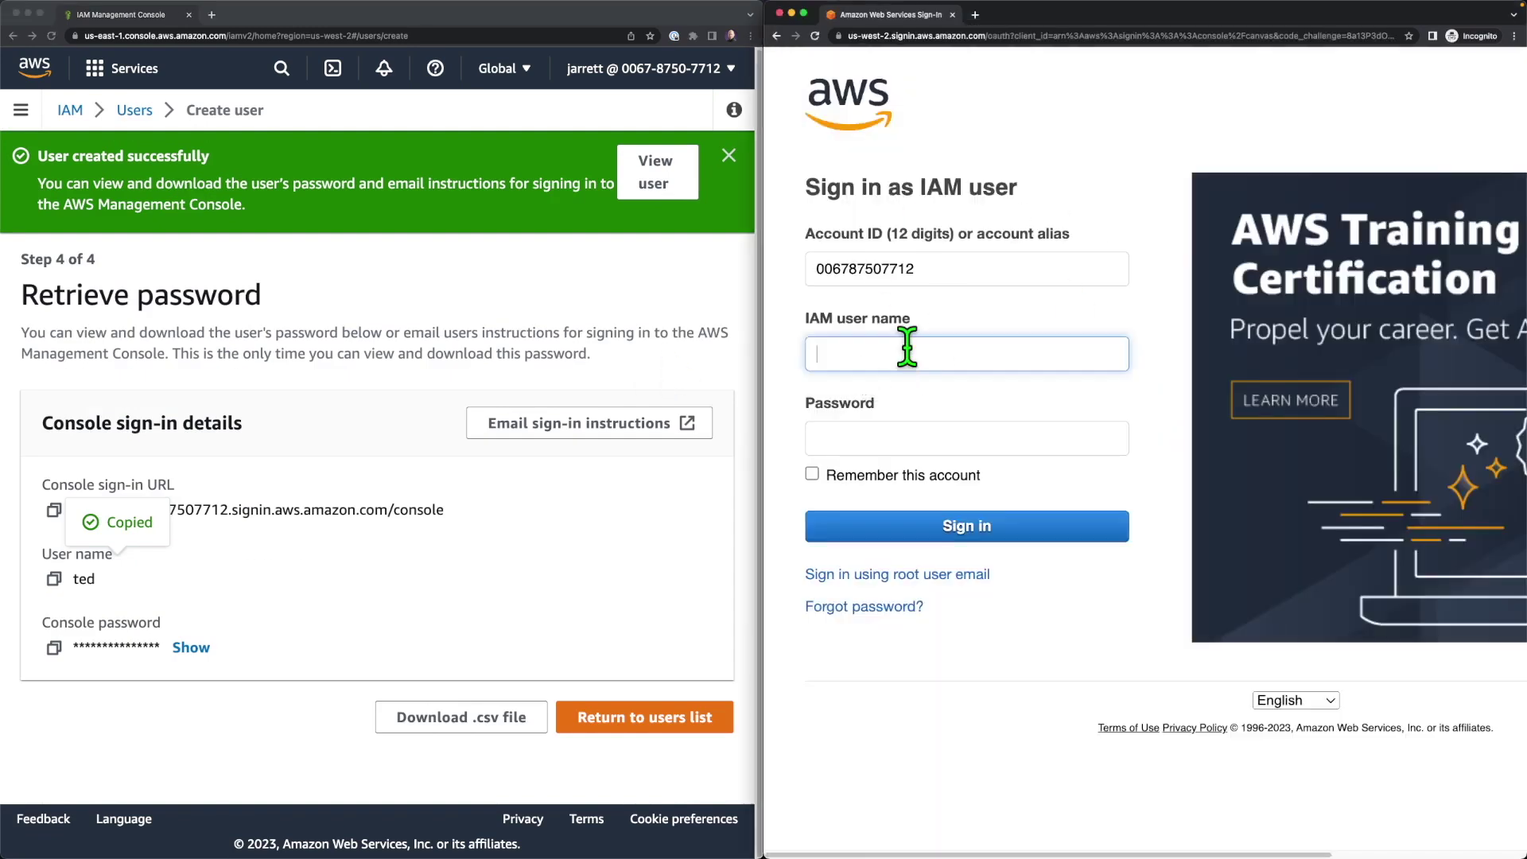
type("ted")
left_click(898, 429)
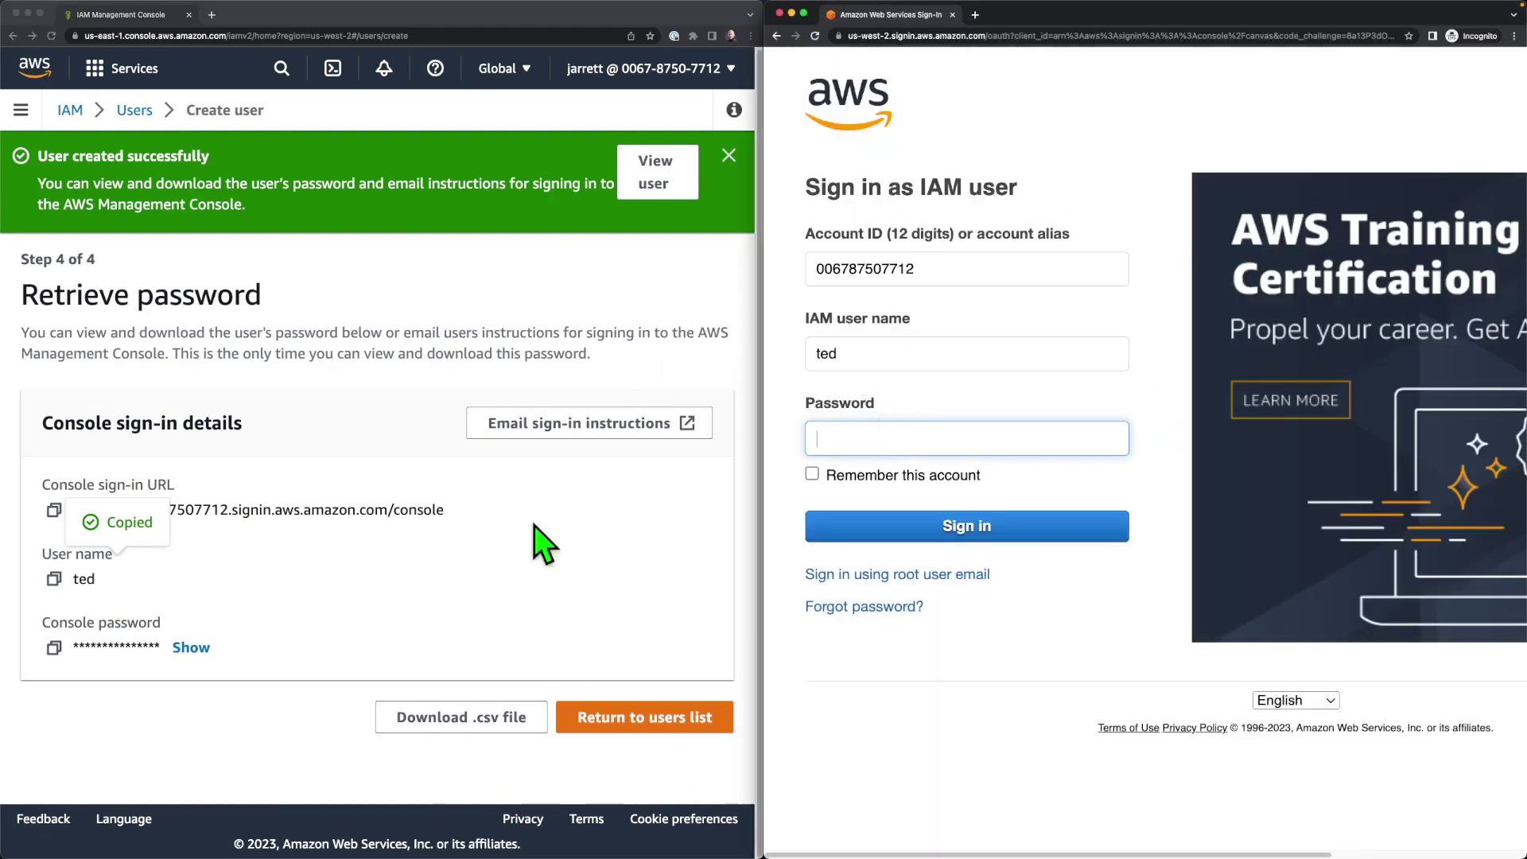
left_click(403, 579)
left_click(54, 648)
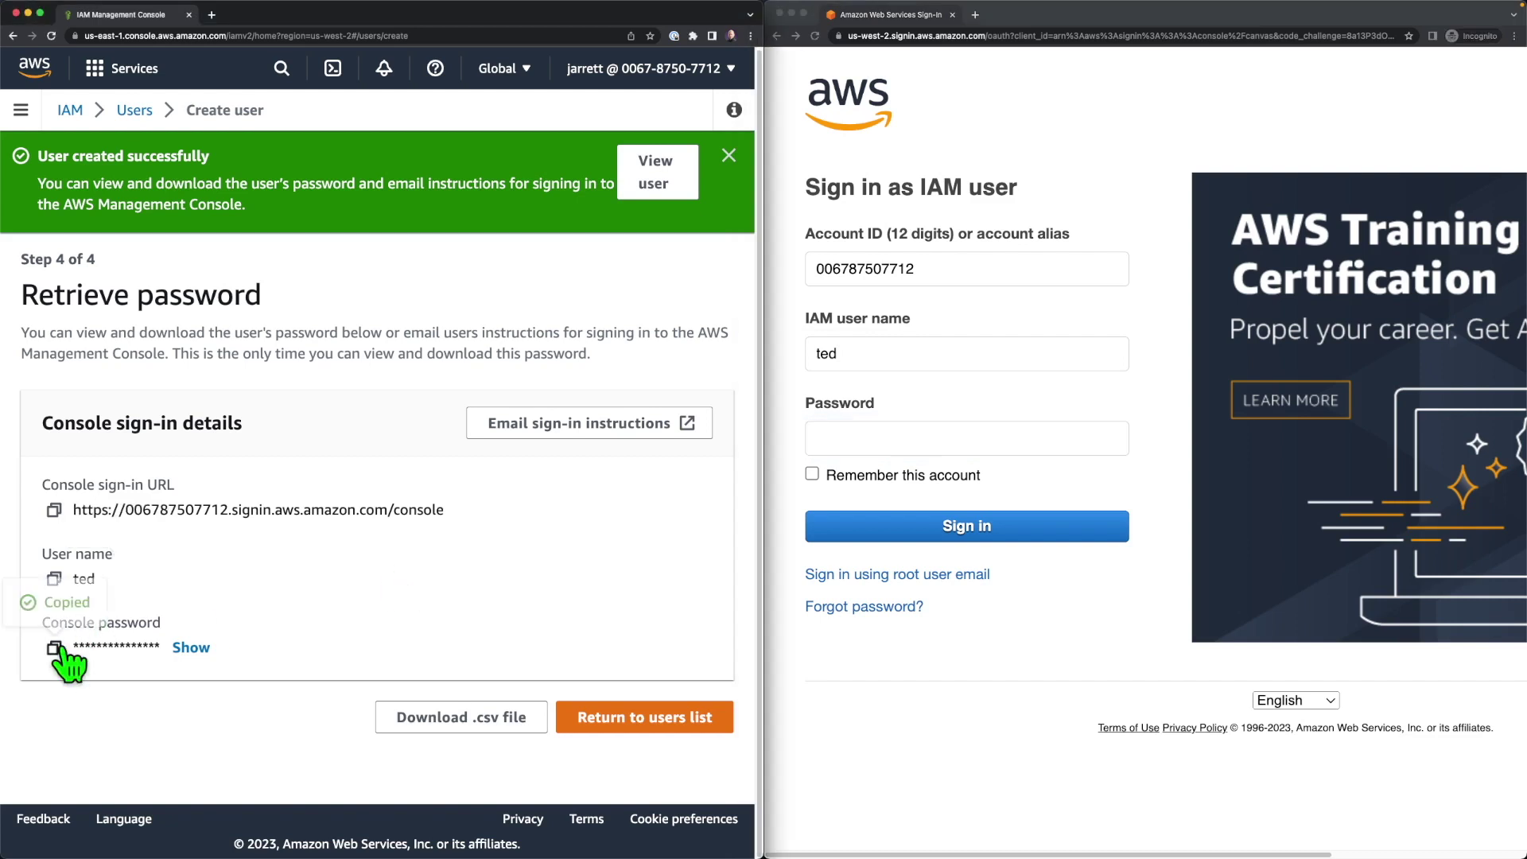
left_click(823, 436)
key("super+v")
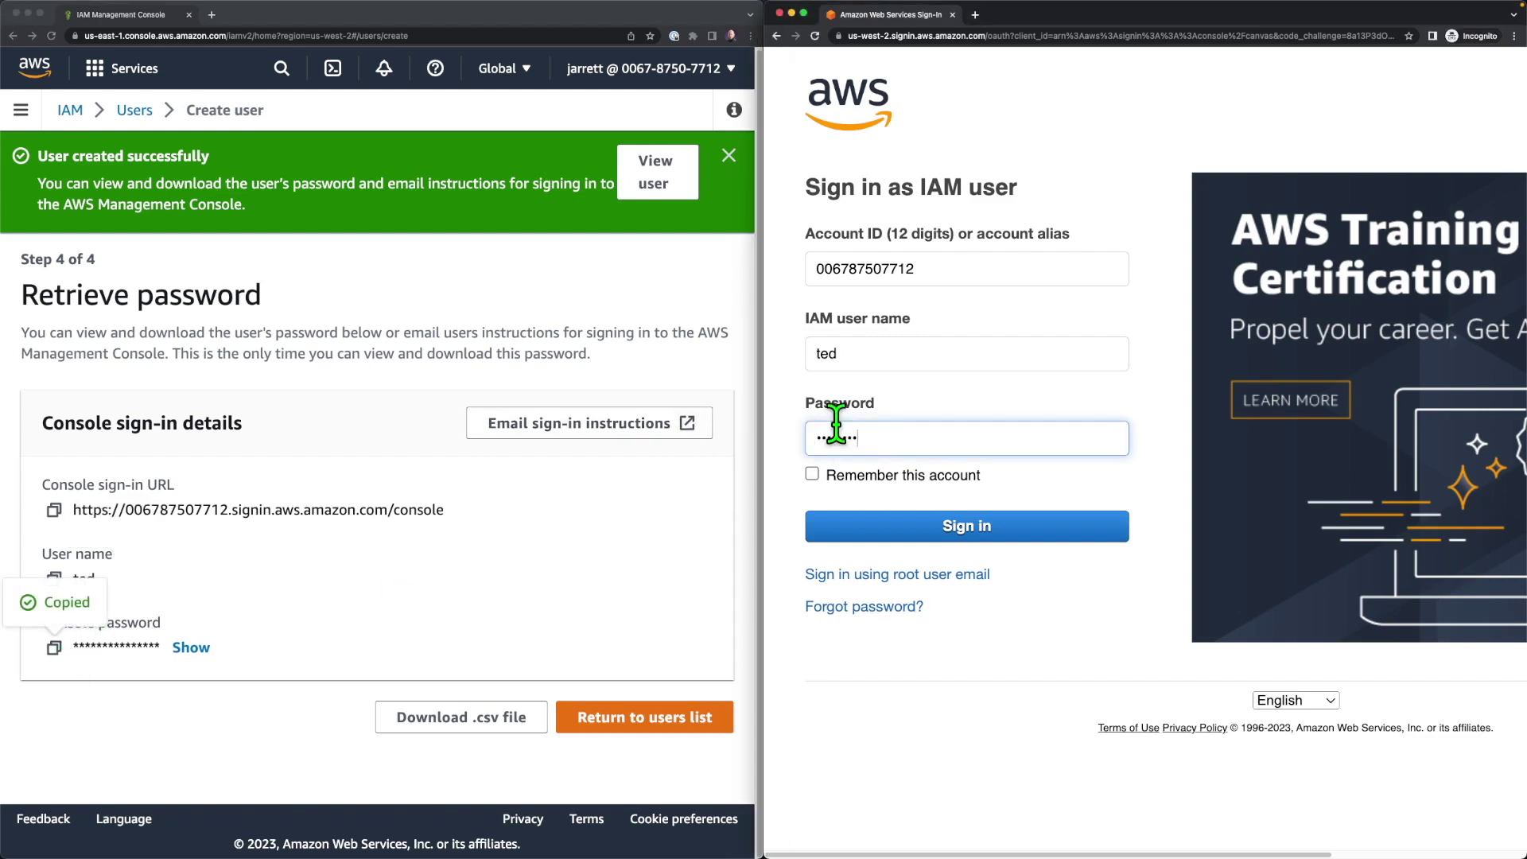
left_click(947, 527)
Change the new IAM user's initial password, entering the old password and the new password twice, and confirm the change.
left_click(1078, 265)
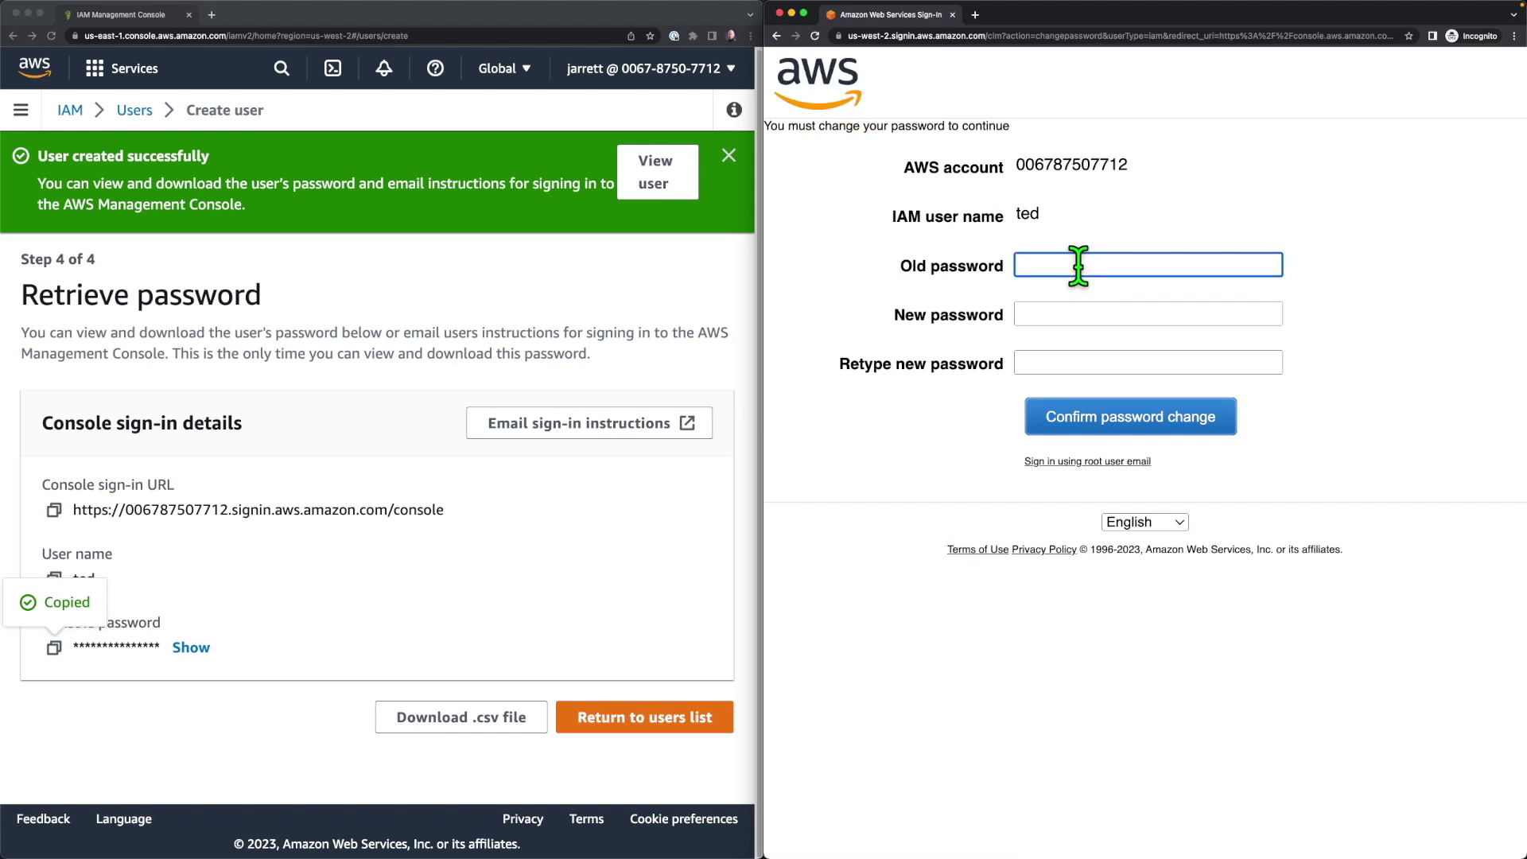
key("super+v")
key("Tab")
type("••••••••••••")
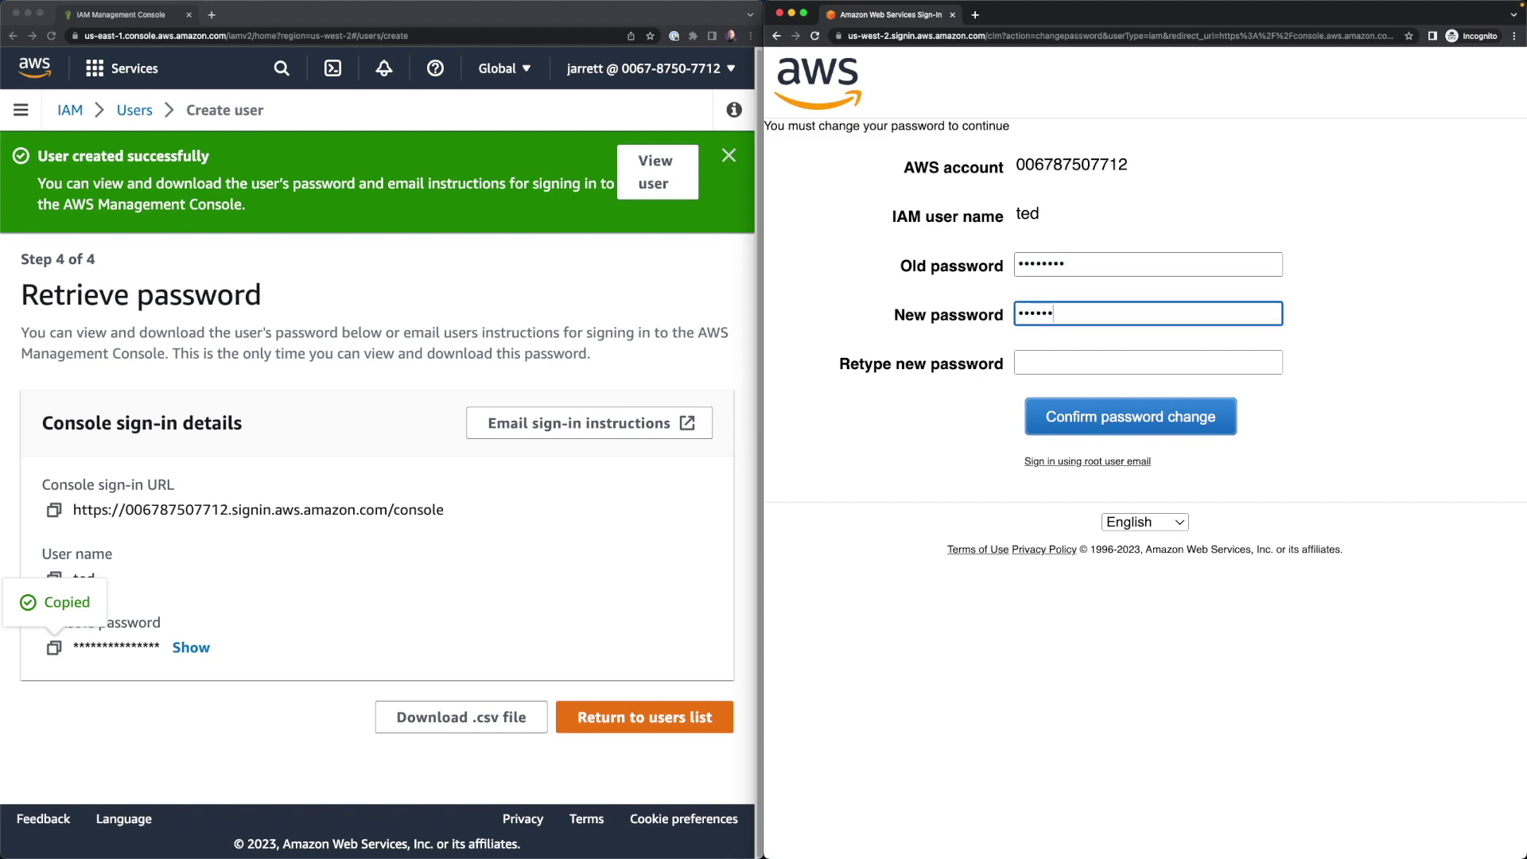
type("•")
key("Tab")
type("••••••••••")
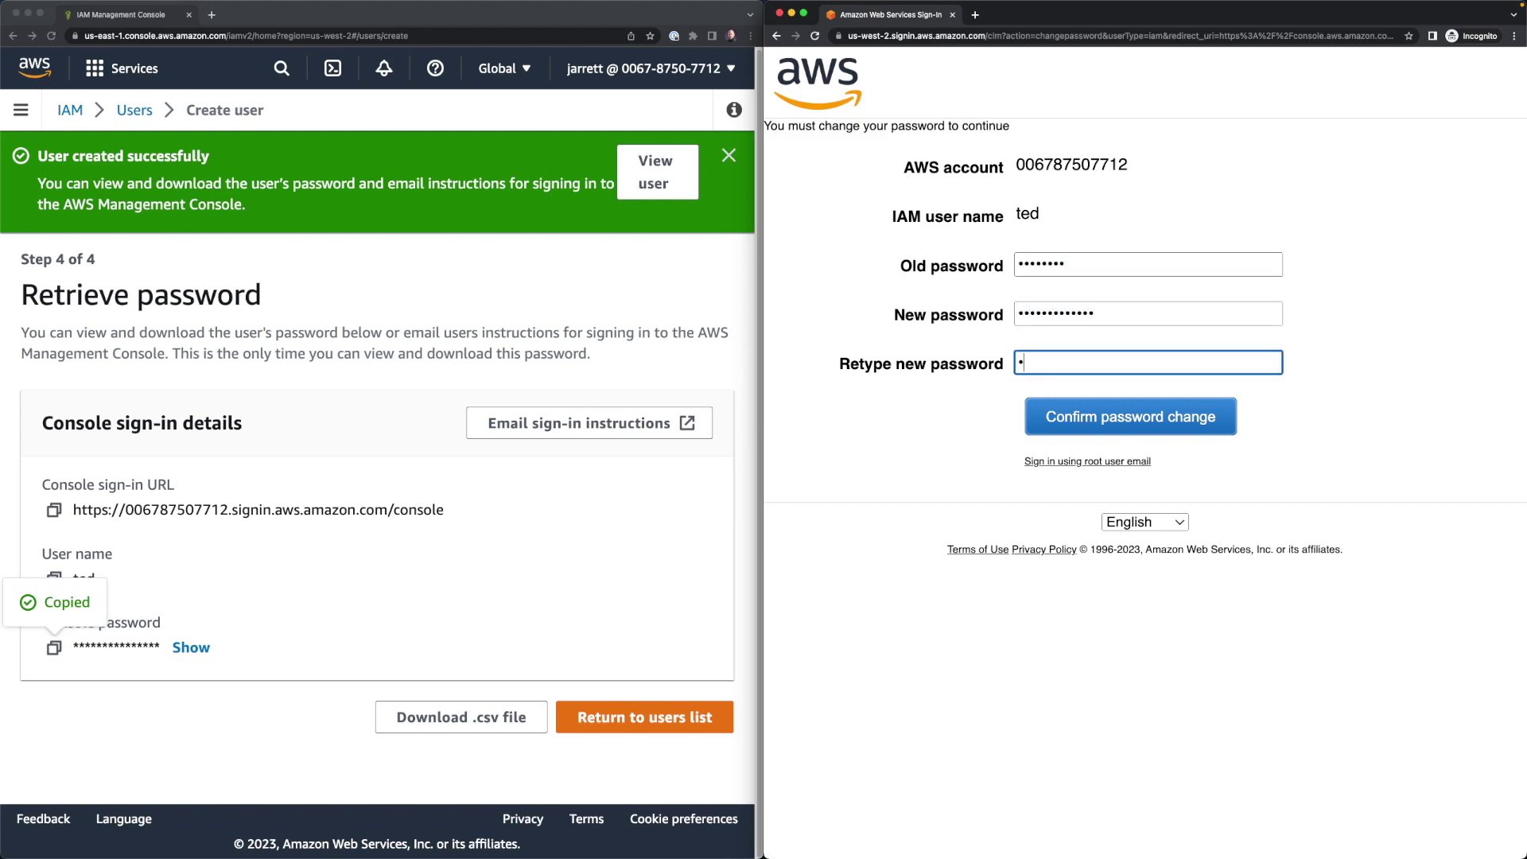
type("•••")
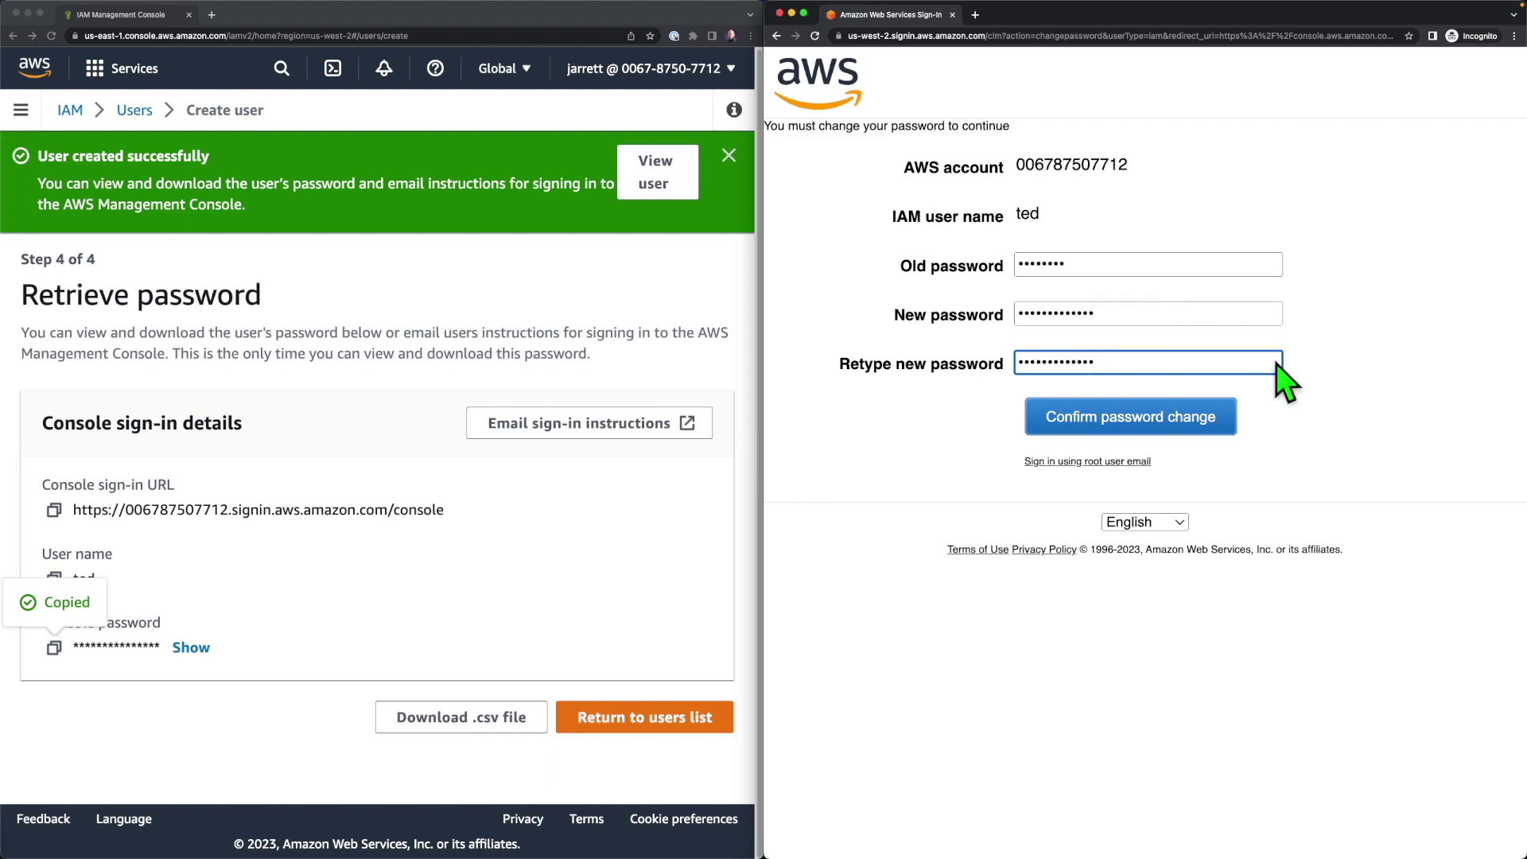
left_click(1164, 426)
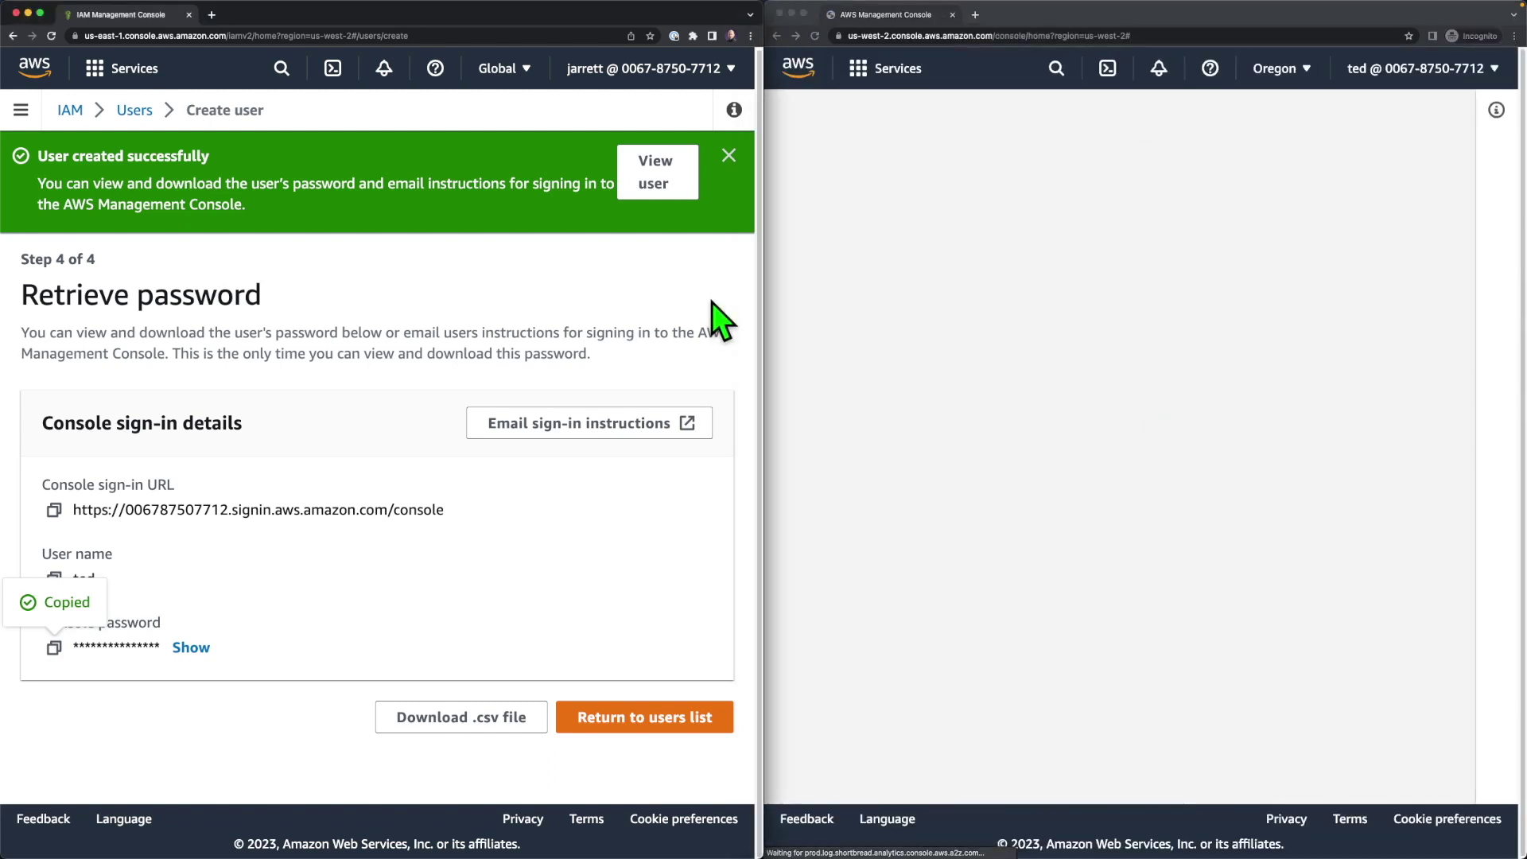
Dismiss the user-created notice and return to the IAM users list, continuing without viewing or downloading the console password.
left_click(729, 156)
left_click(670, 614)
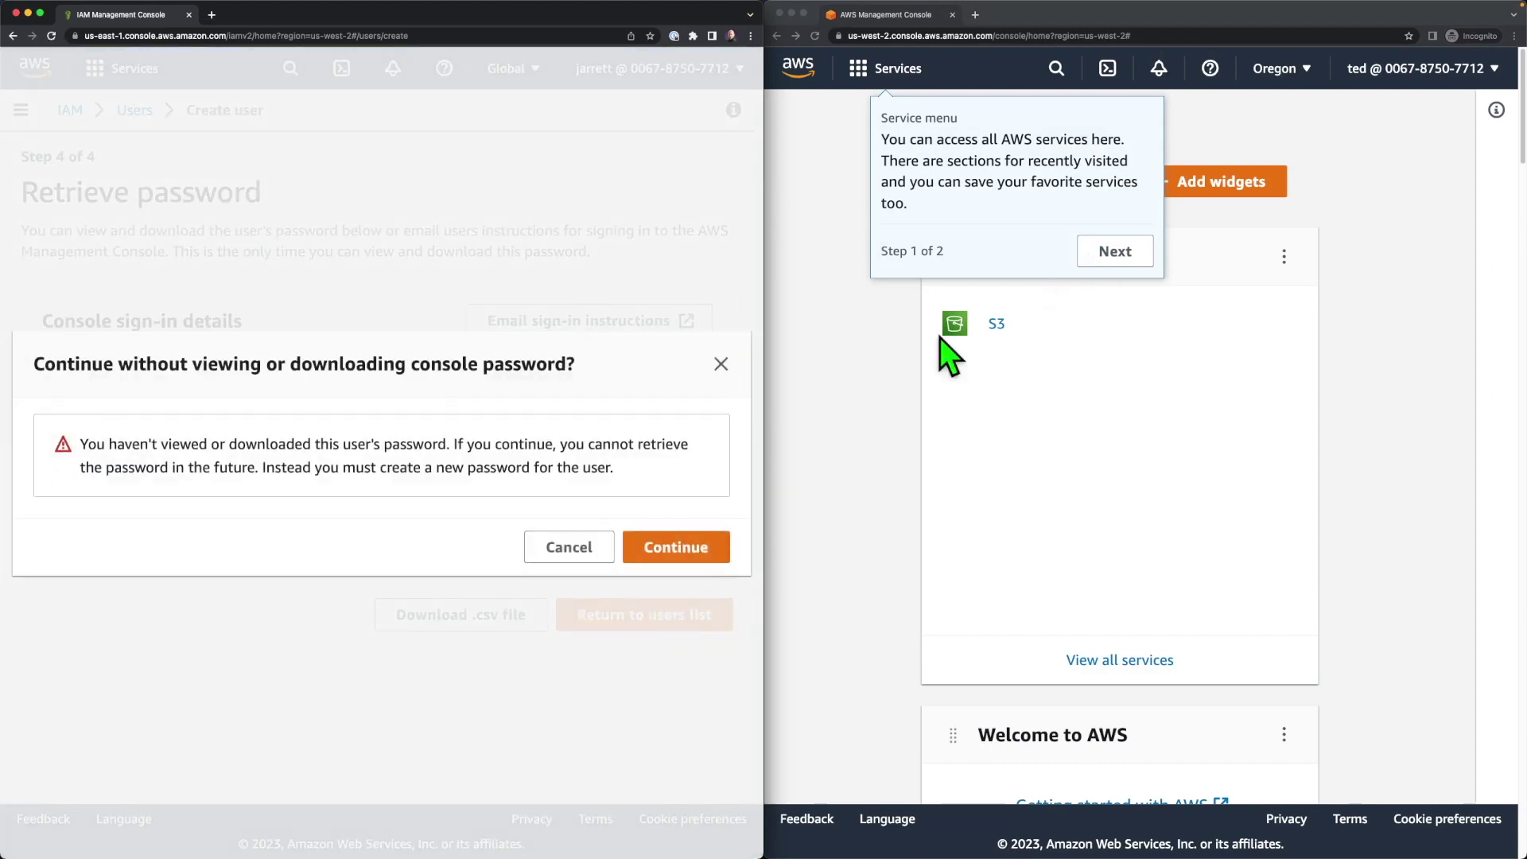
left_click(678, 546)
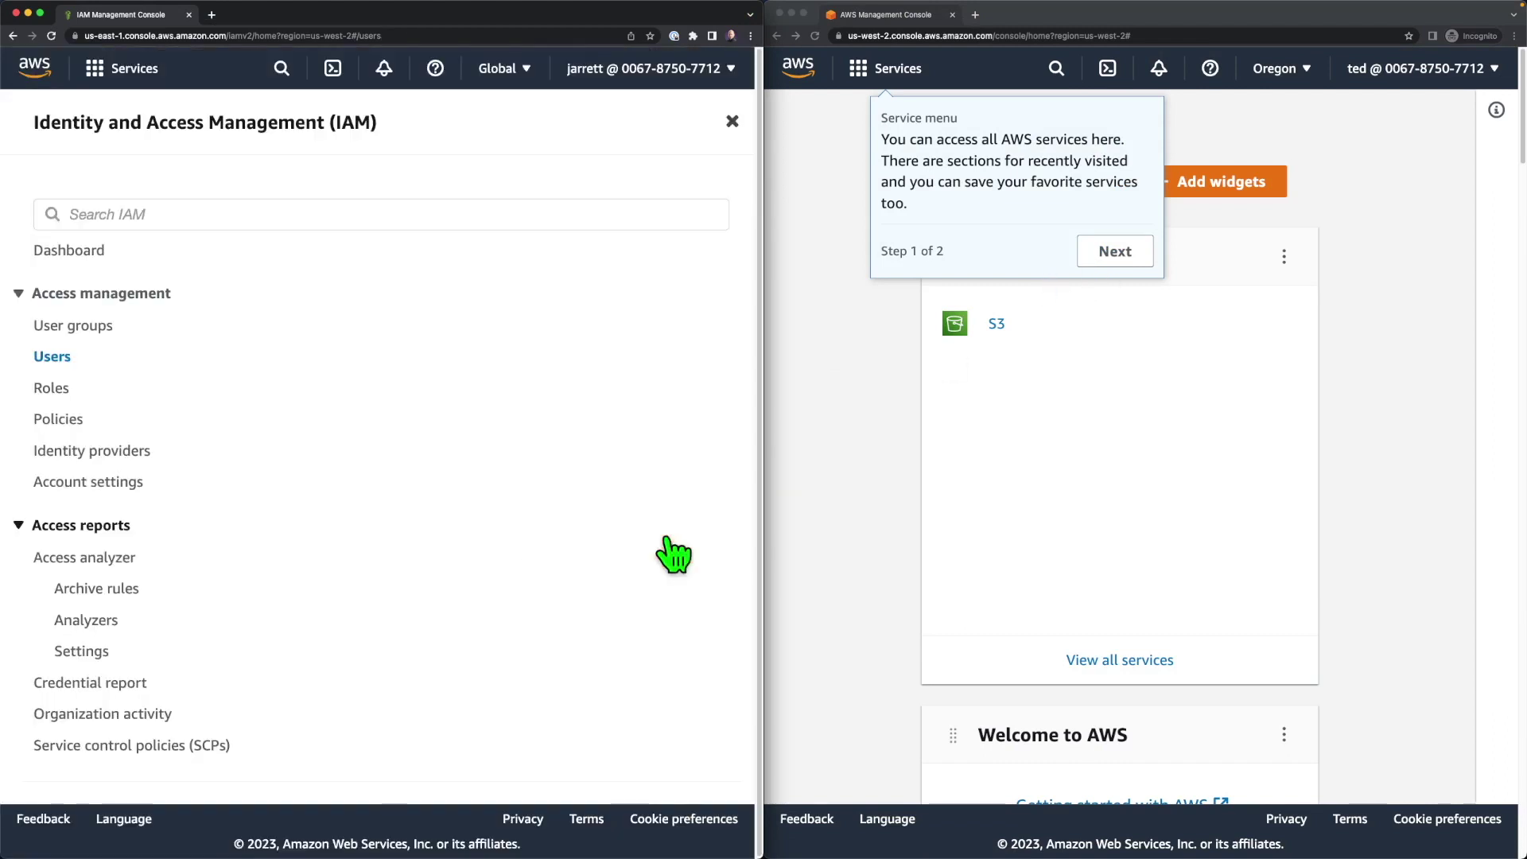
left_click(732, 122)
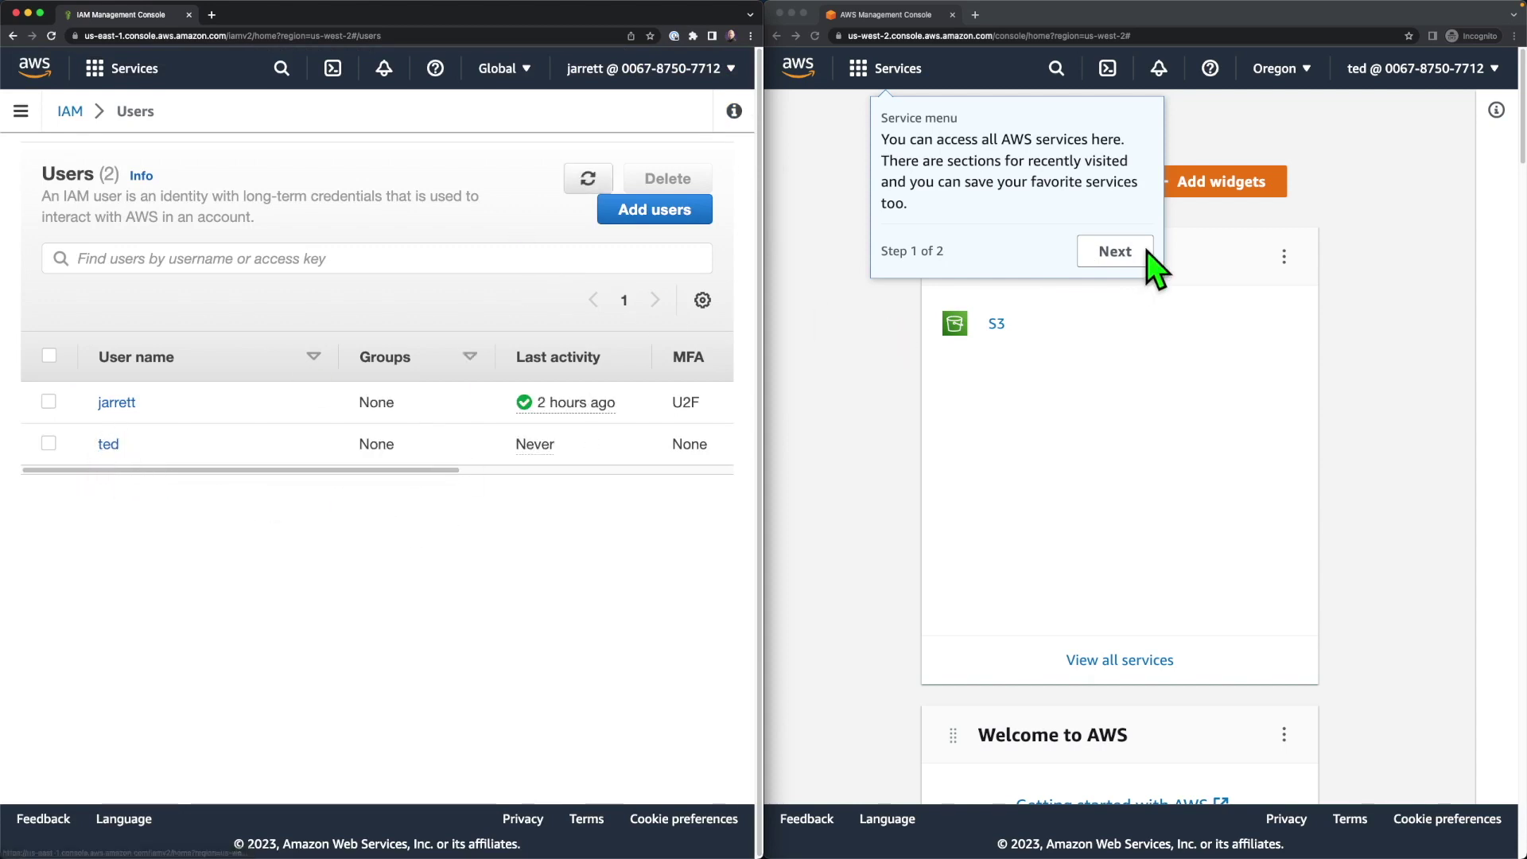
Step through and finish the two-part console introduction in the incognito window.
left_click(1122, 252)
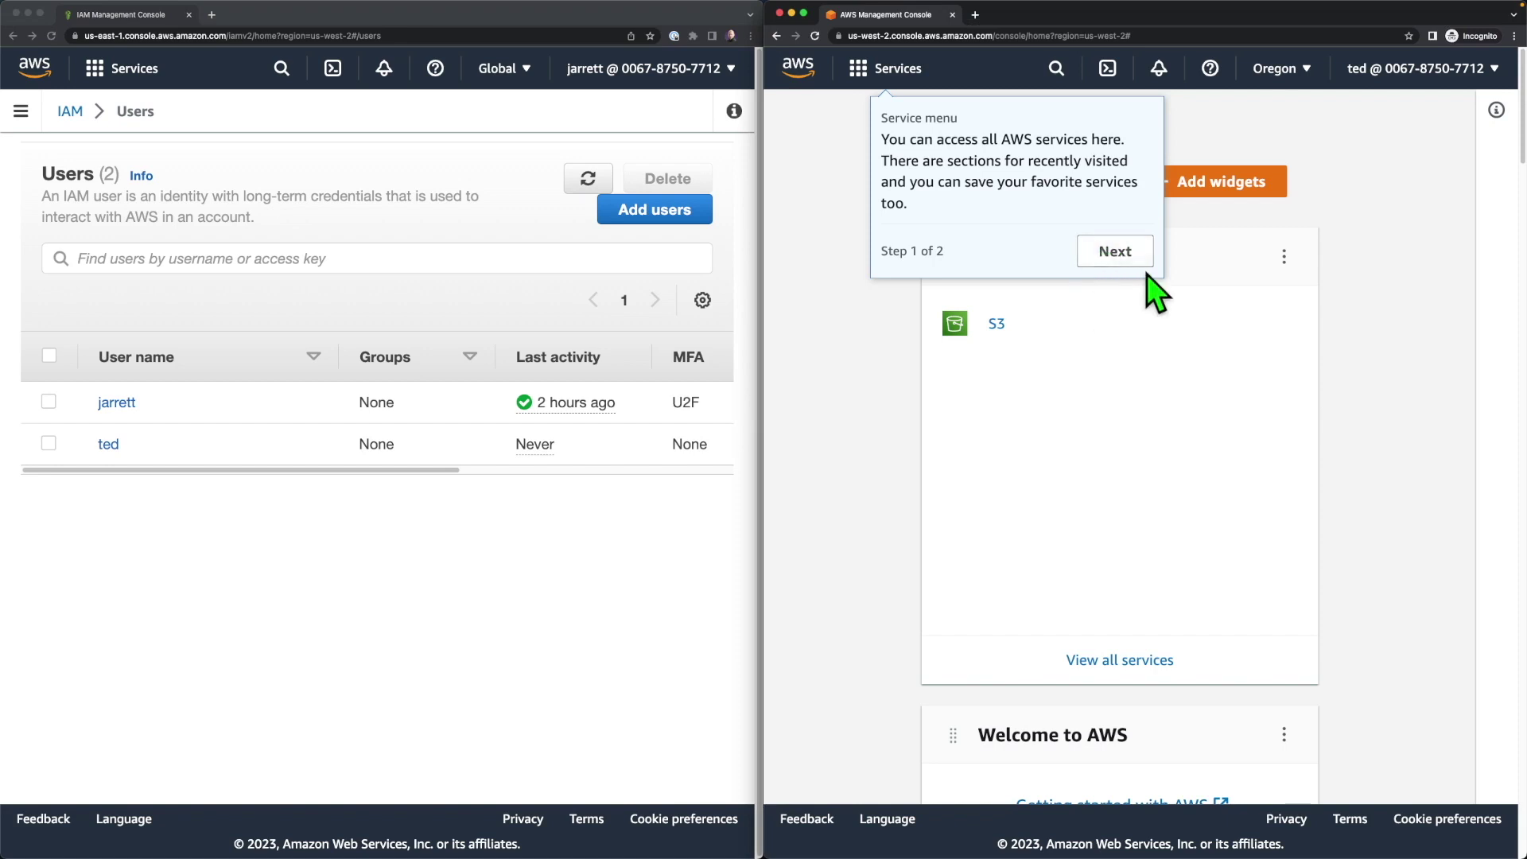
left_click(1107, 246)
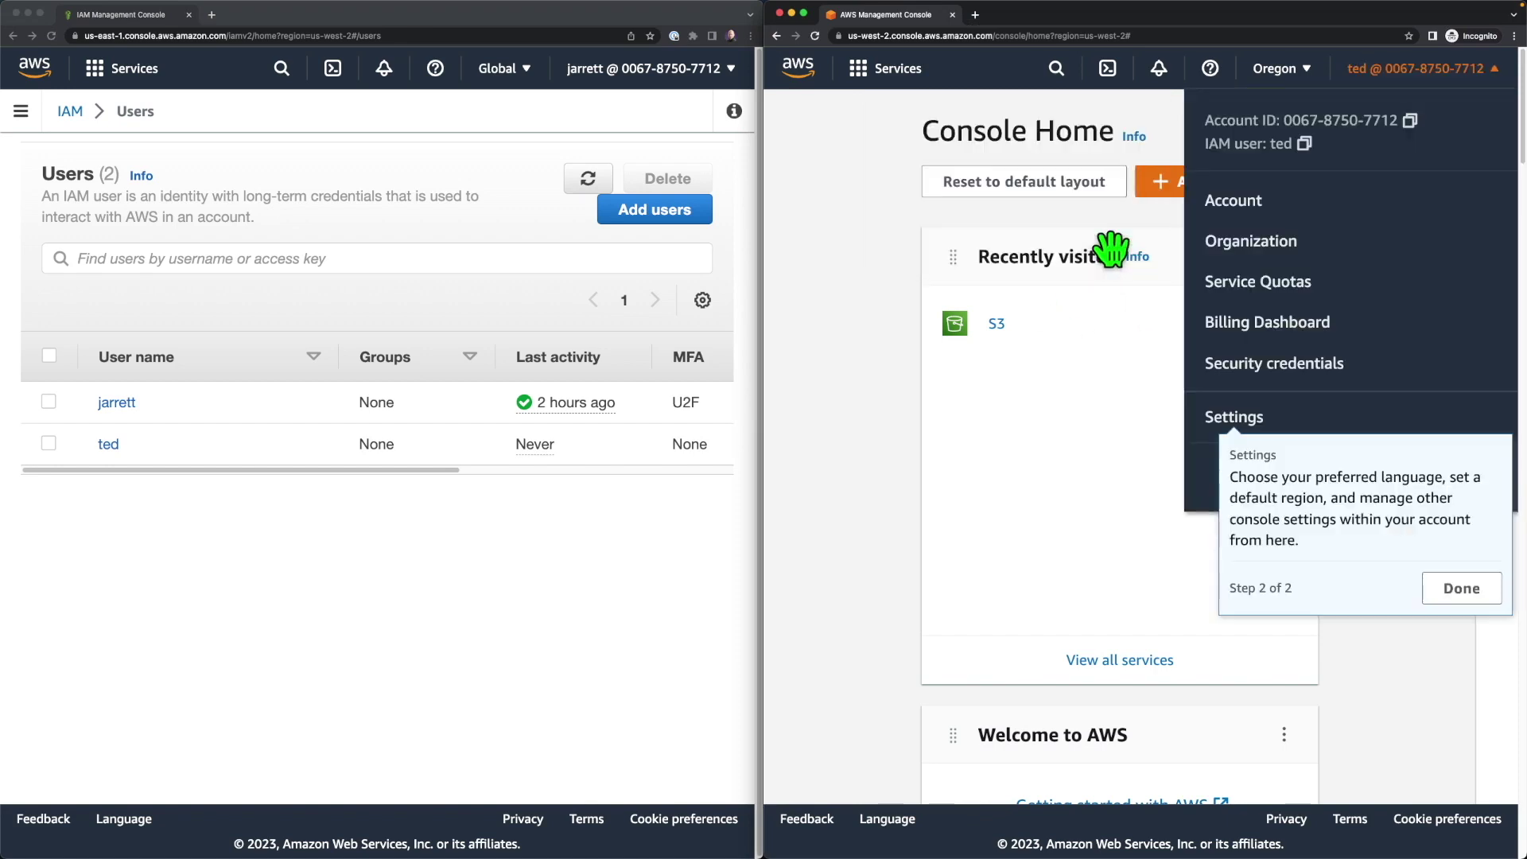
left_click(1441, 598)
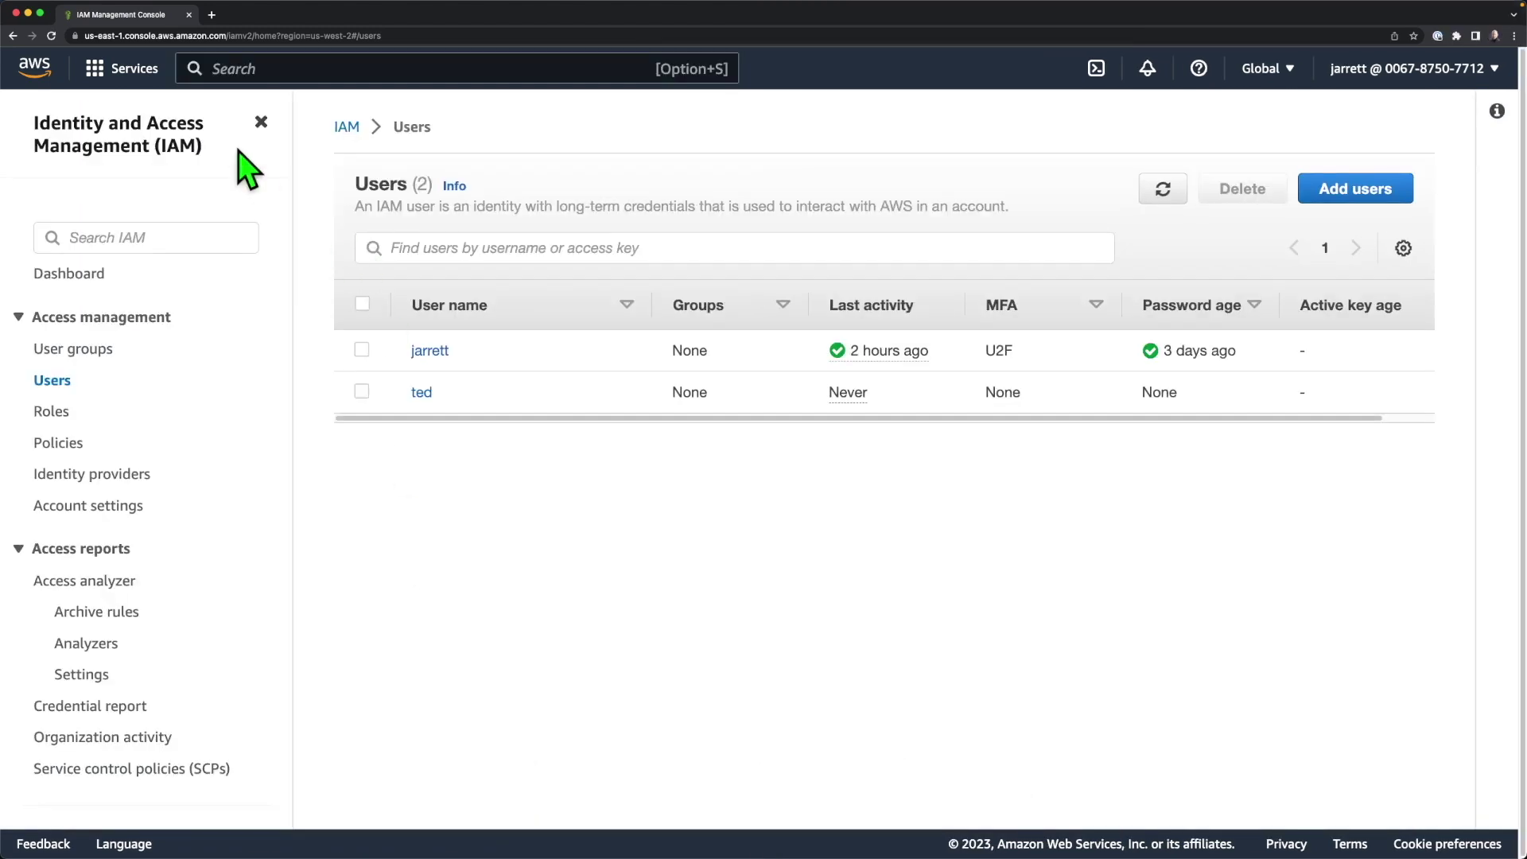
Search the administrator's console for s3, open the S3 buckets list and refresh it.
left_click(241, 70)
type("s3")
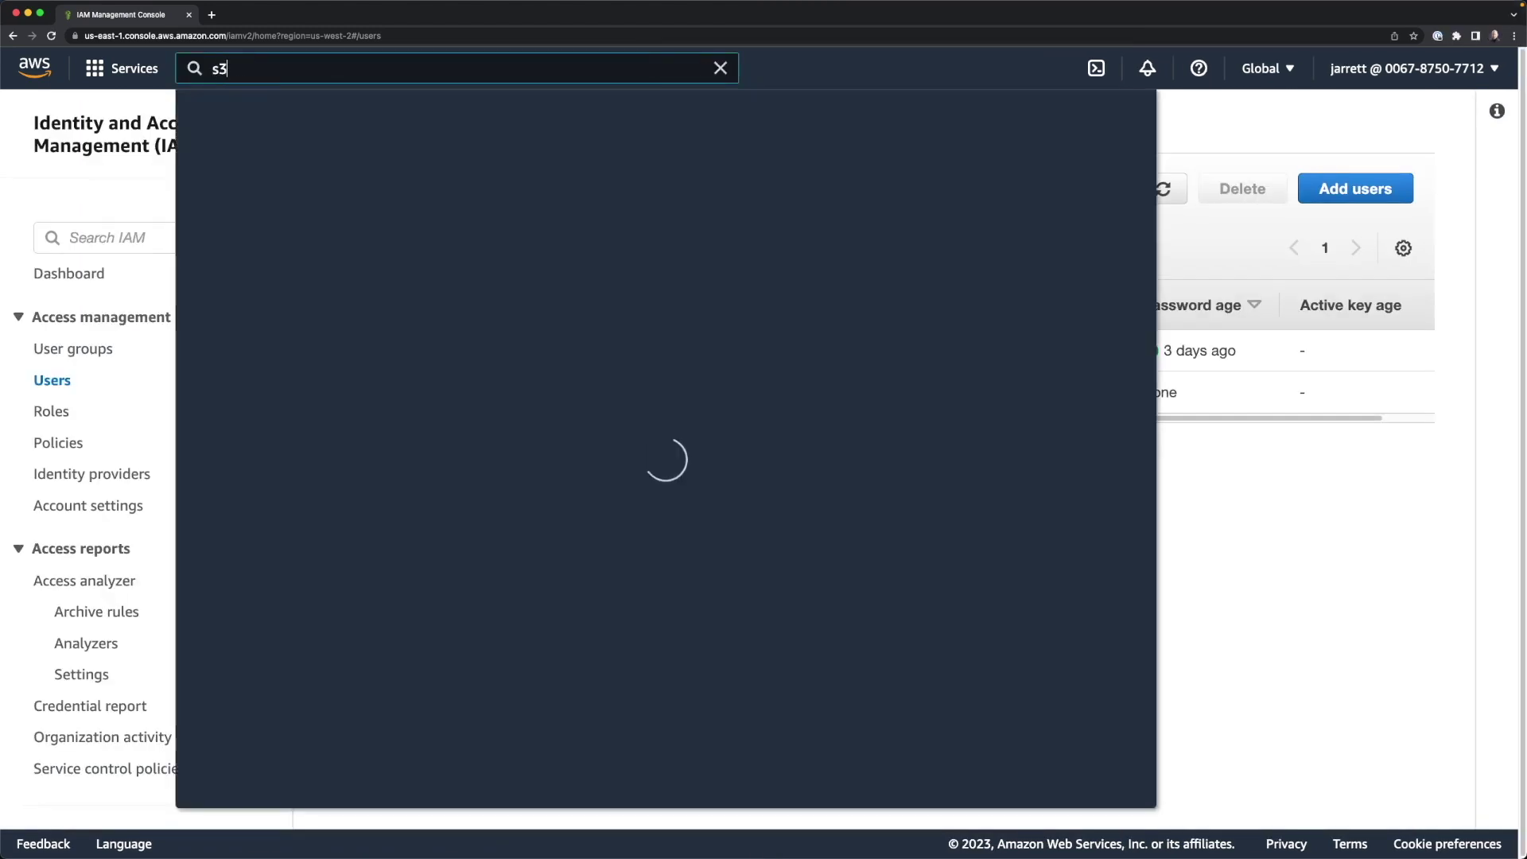
mouse_move(504, 246)
left_click(482, 320)
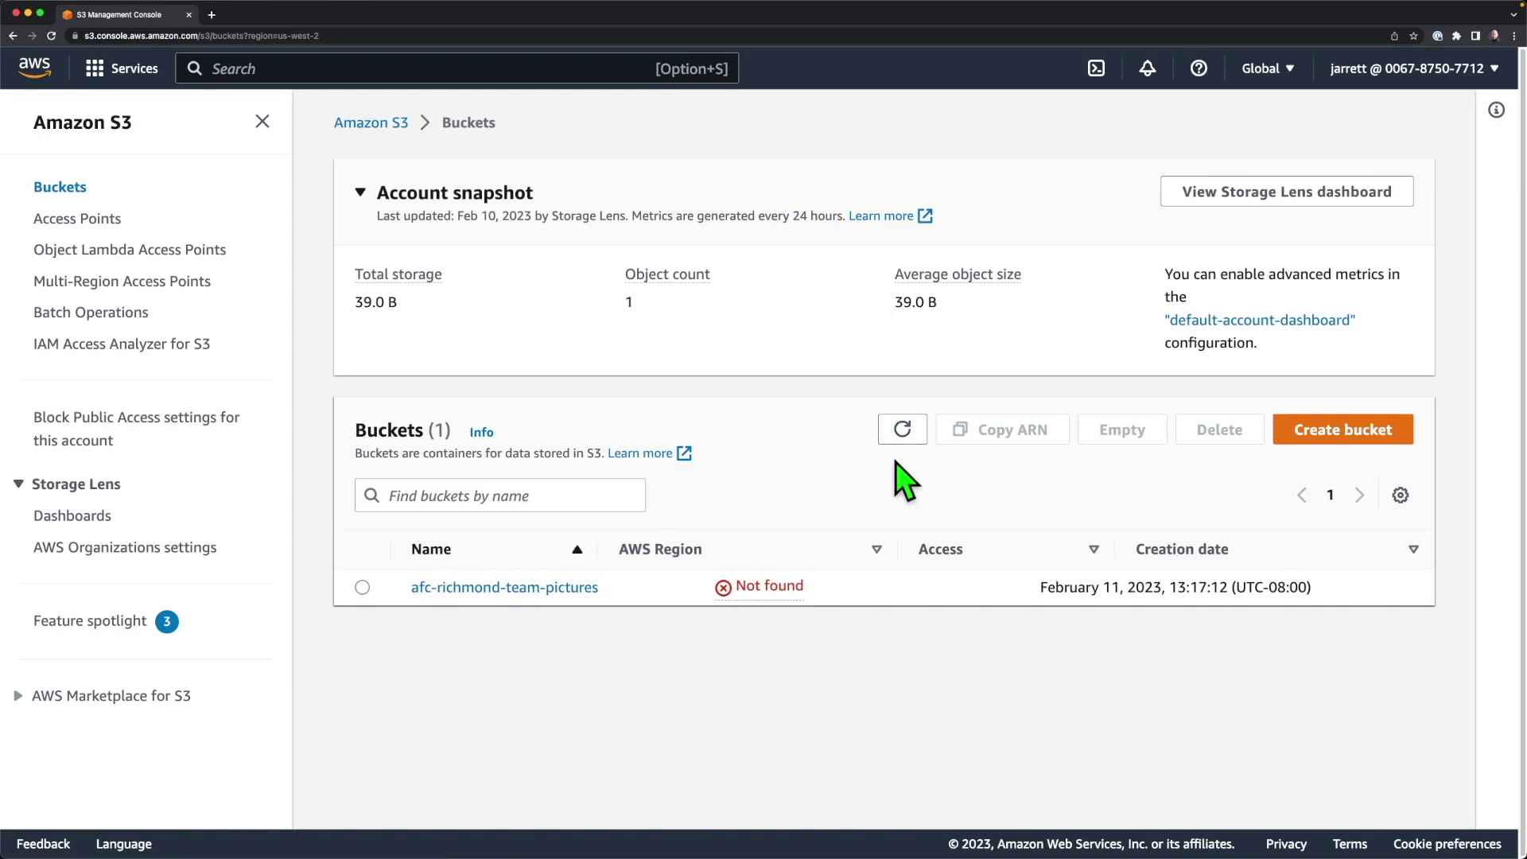
left_click(904, 432)
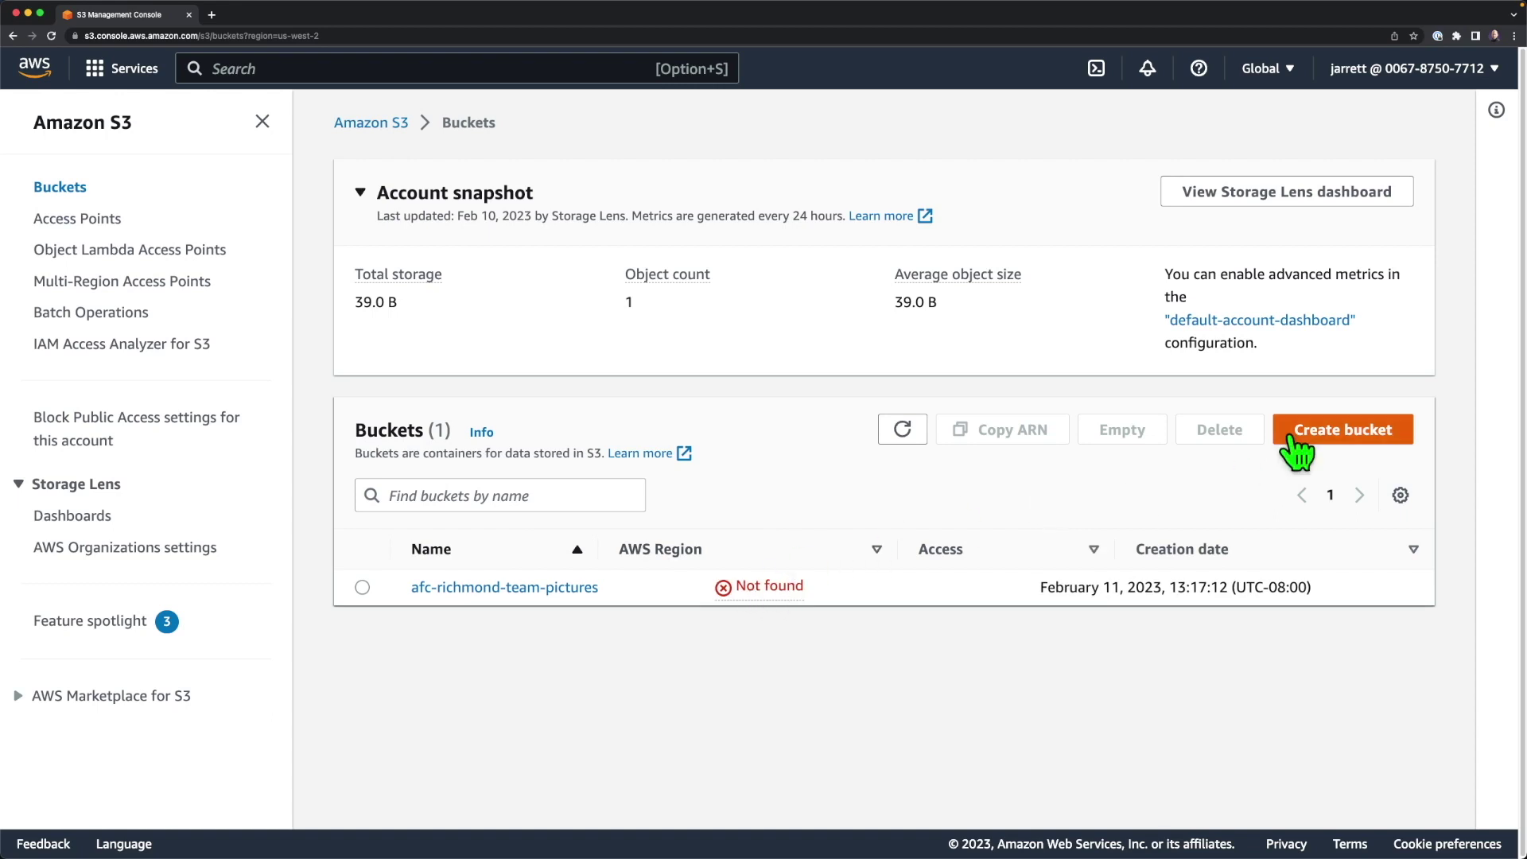
Create an S3 bucket named afc-team-pics in US West (Oregon) us-west-2 with the default settings and open it.
left_click(1321, 433)
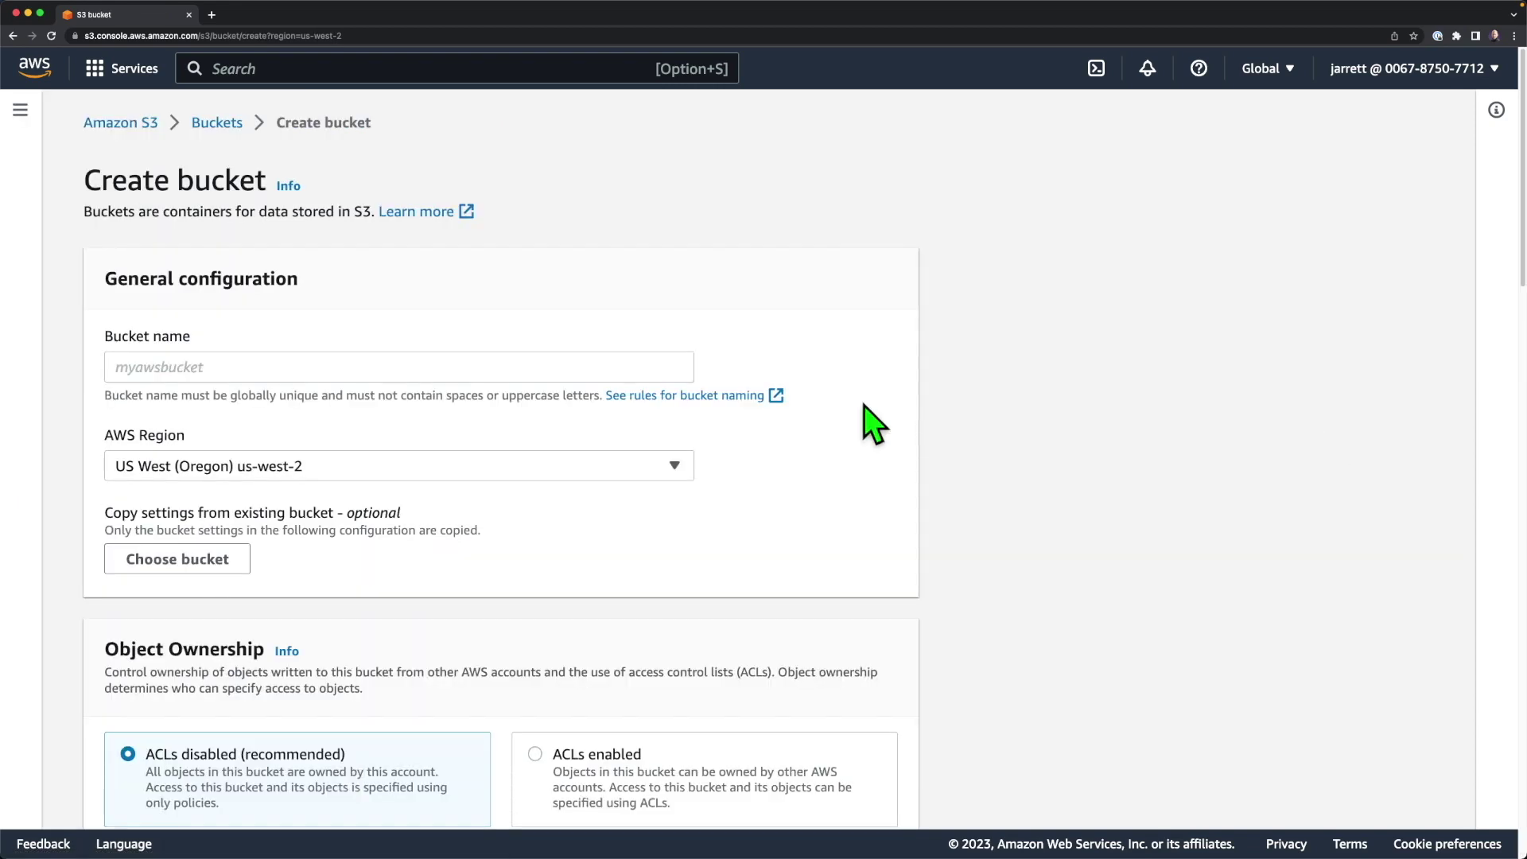
left_click(569, 368)
type("afc")
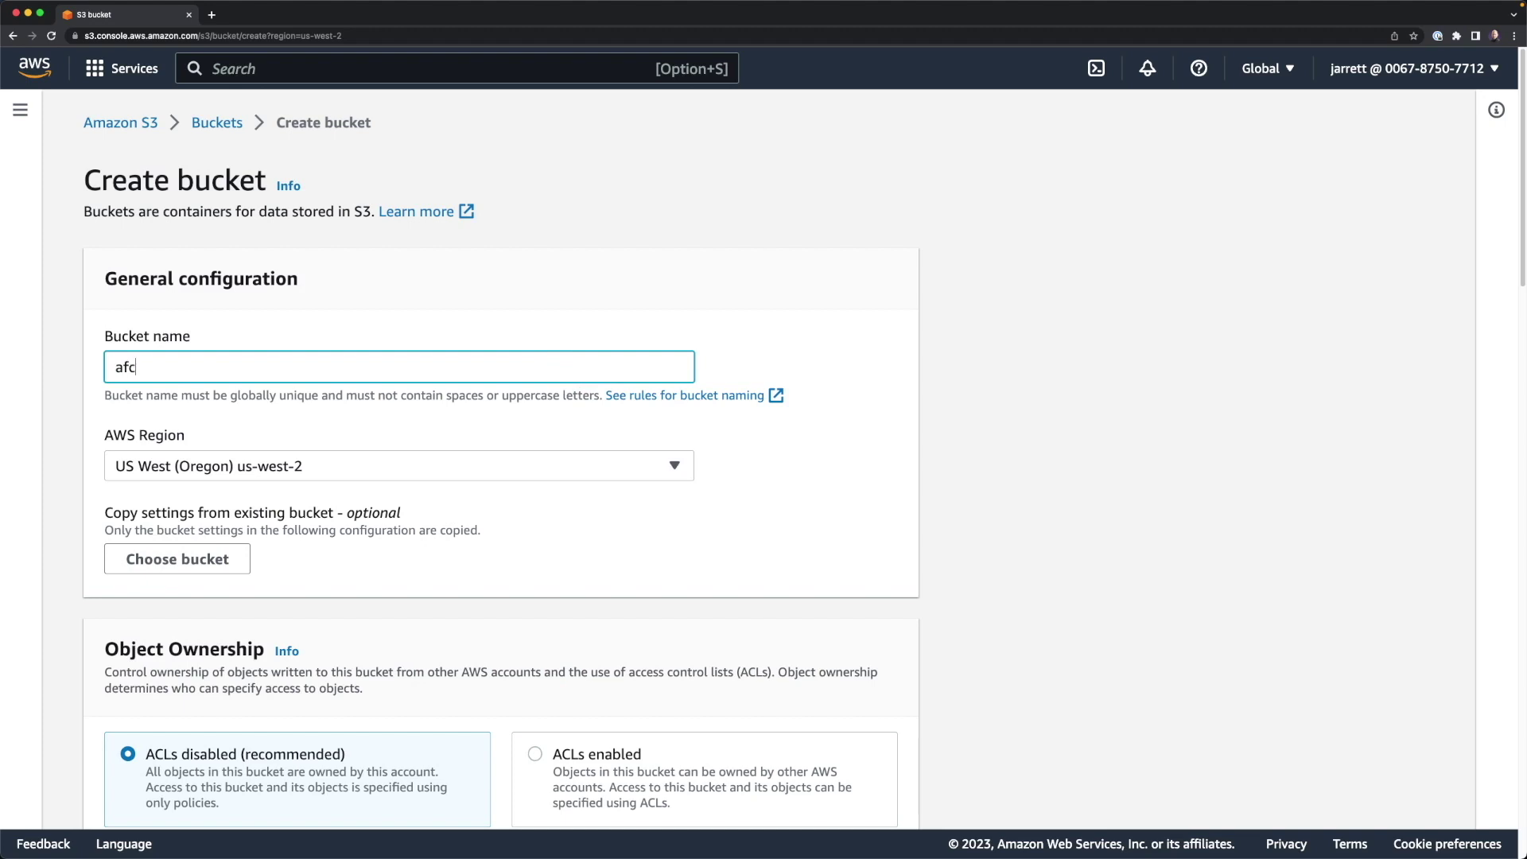
type("-team-pics")
scroll(568, 356, "down", 10)
scroll(568, 358, "down", 12)
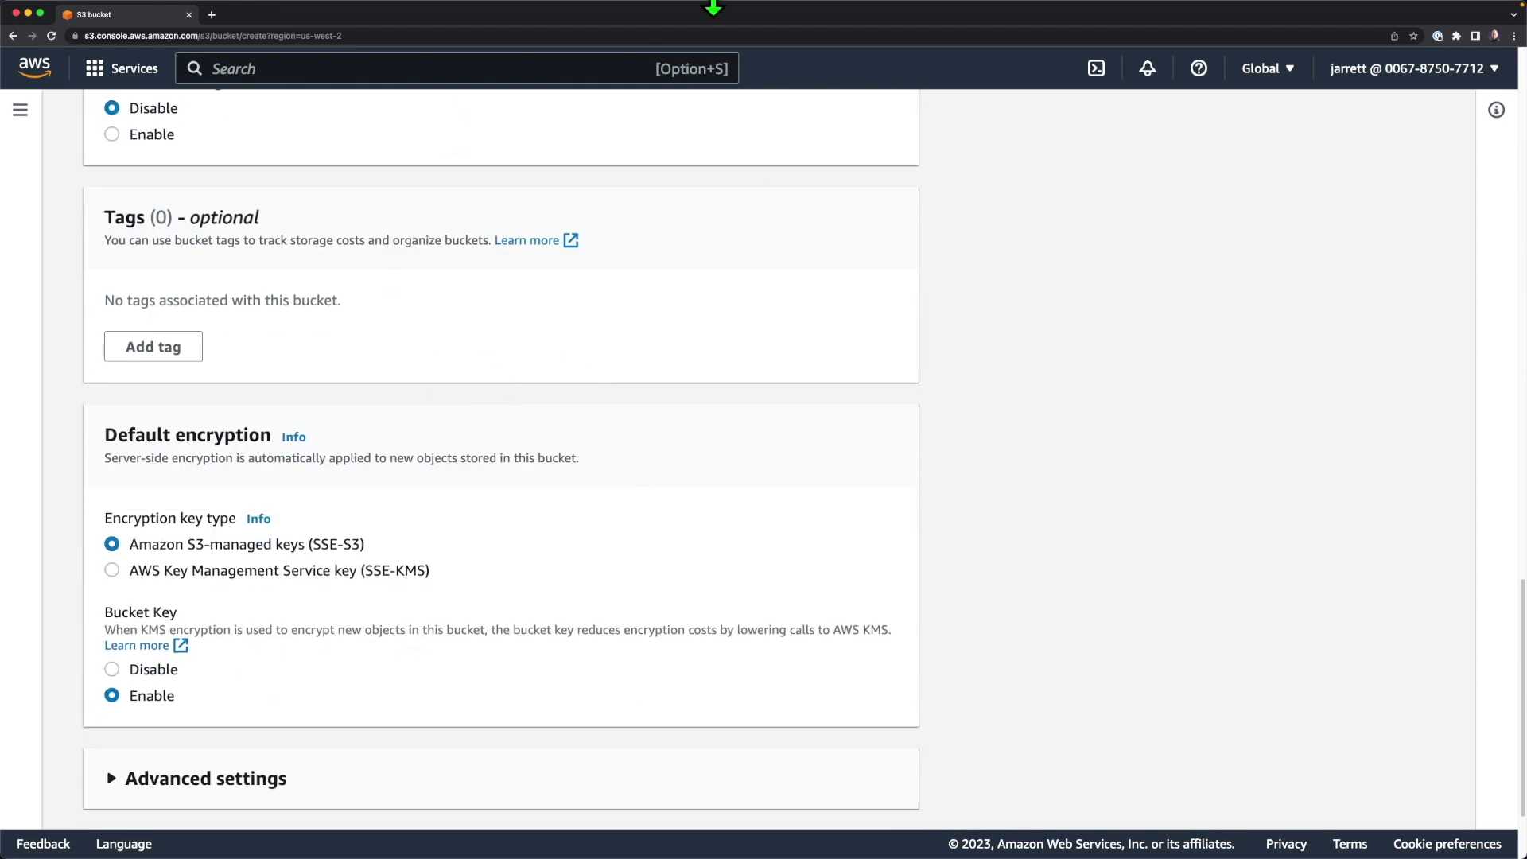
scroll(738, 386, "down", 3)
left_click(878, 798)
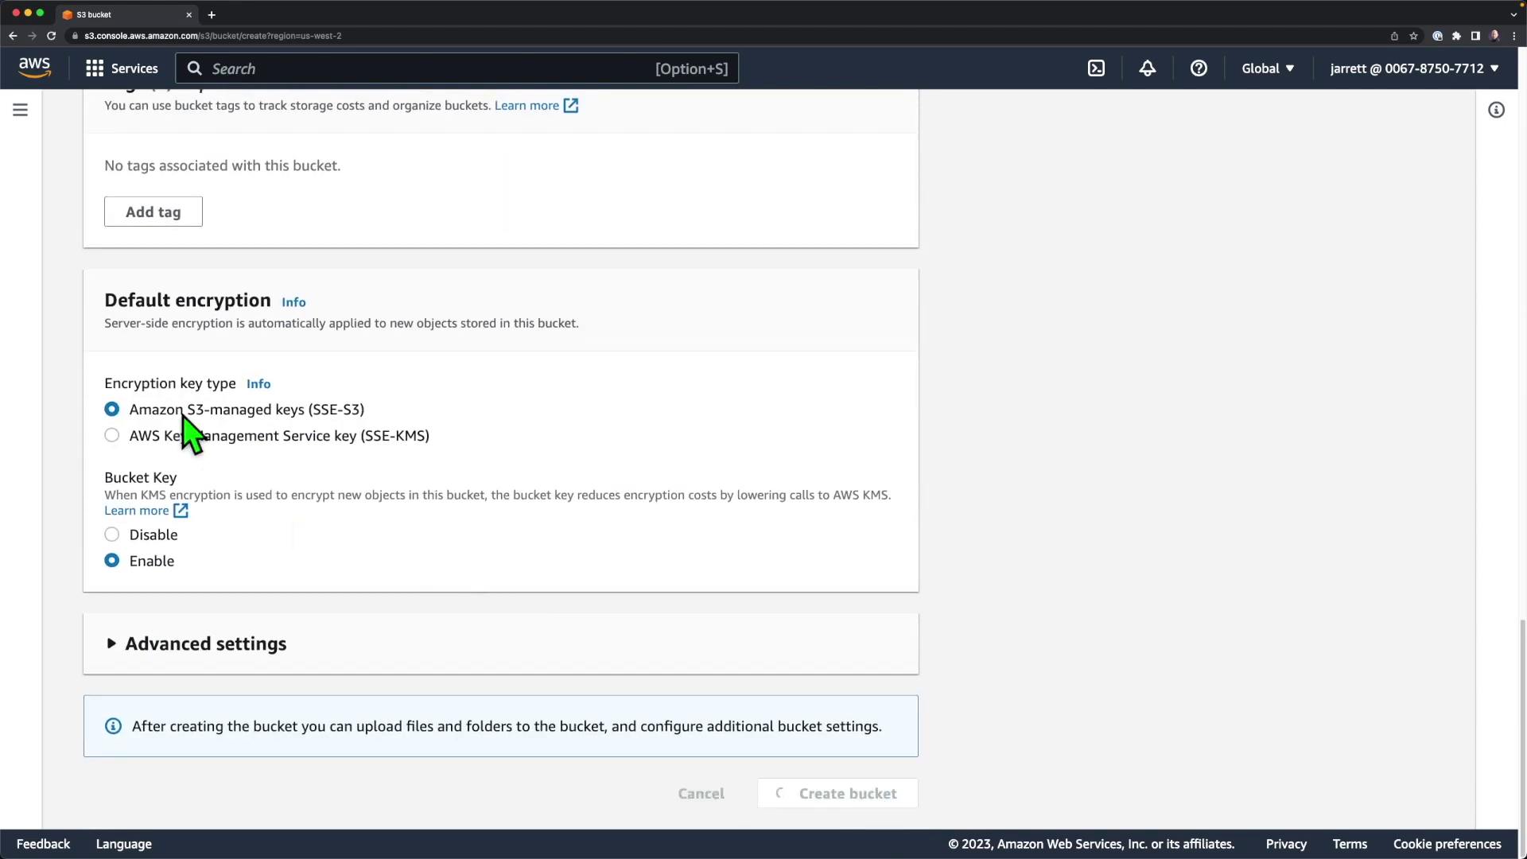
left_click(436, 690)
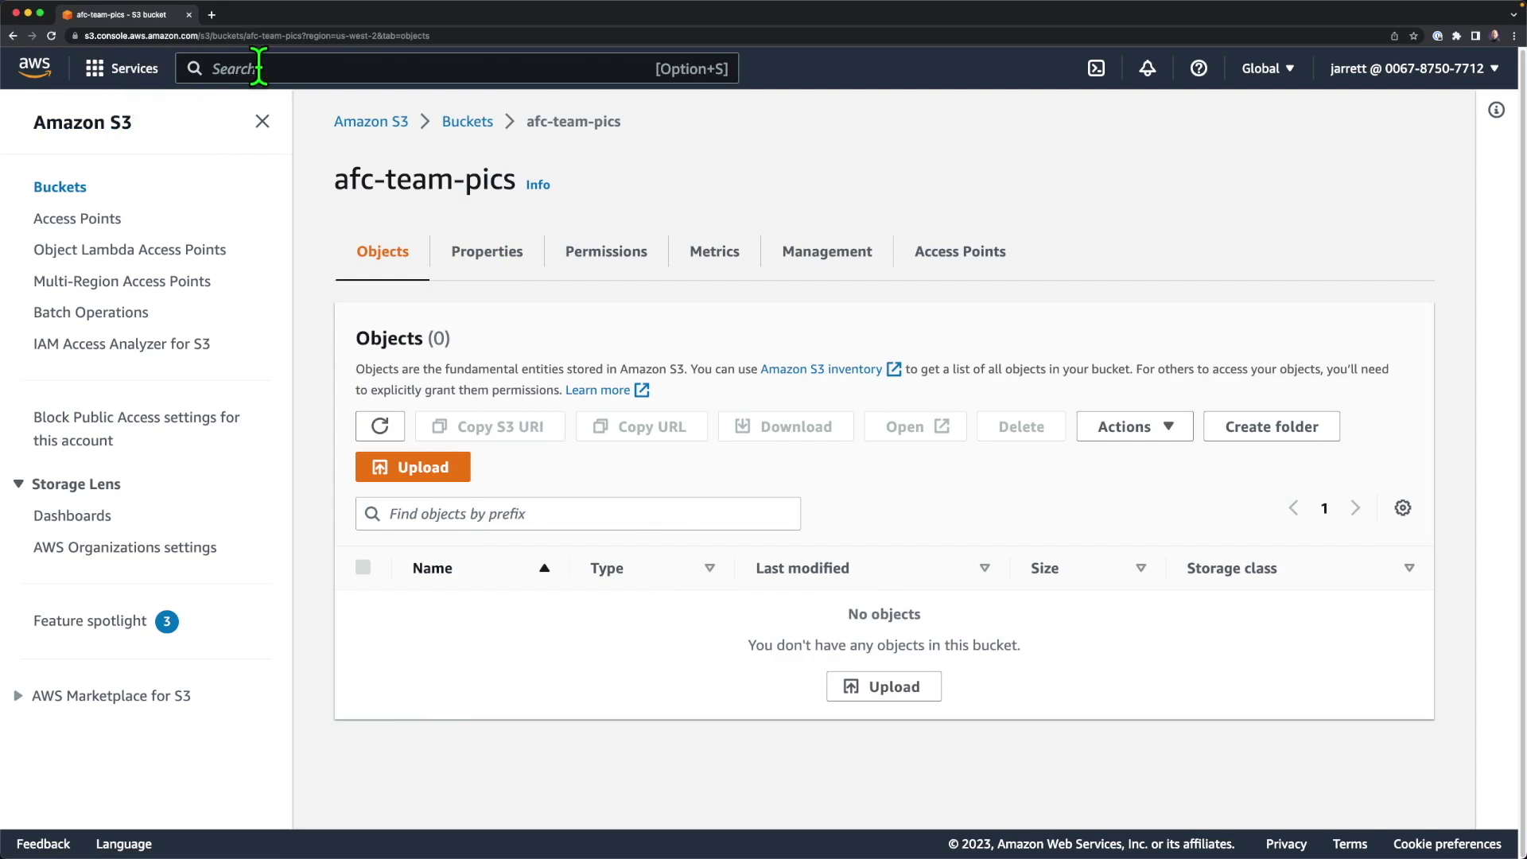
Open the IAM console in a separate browser tab, keeping the S3 bucket page open, and switch to it.
left_click(132, 70)
left_click(497, 362, "super")
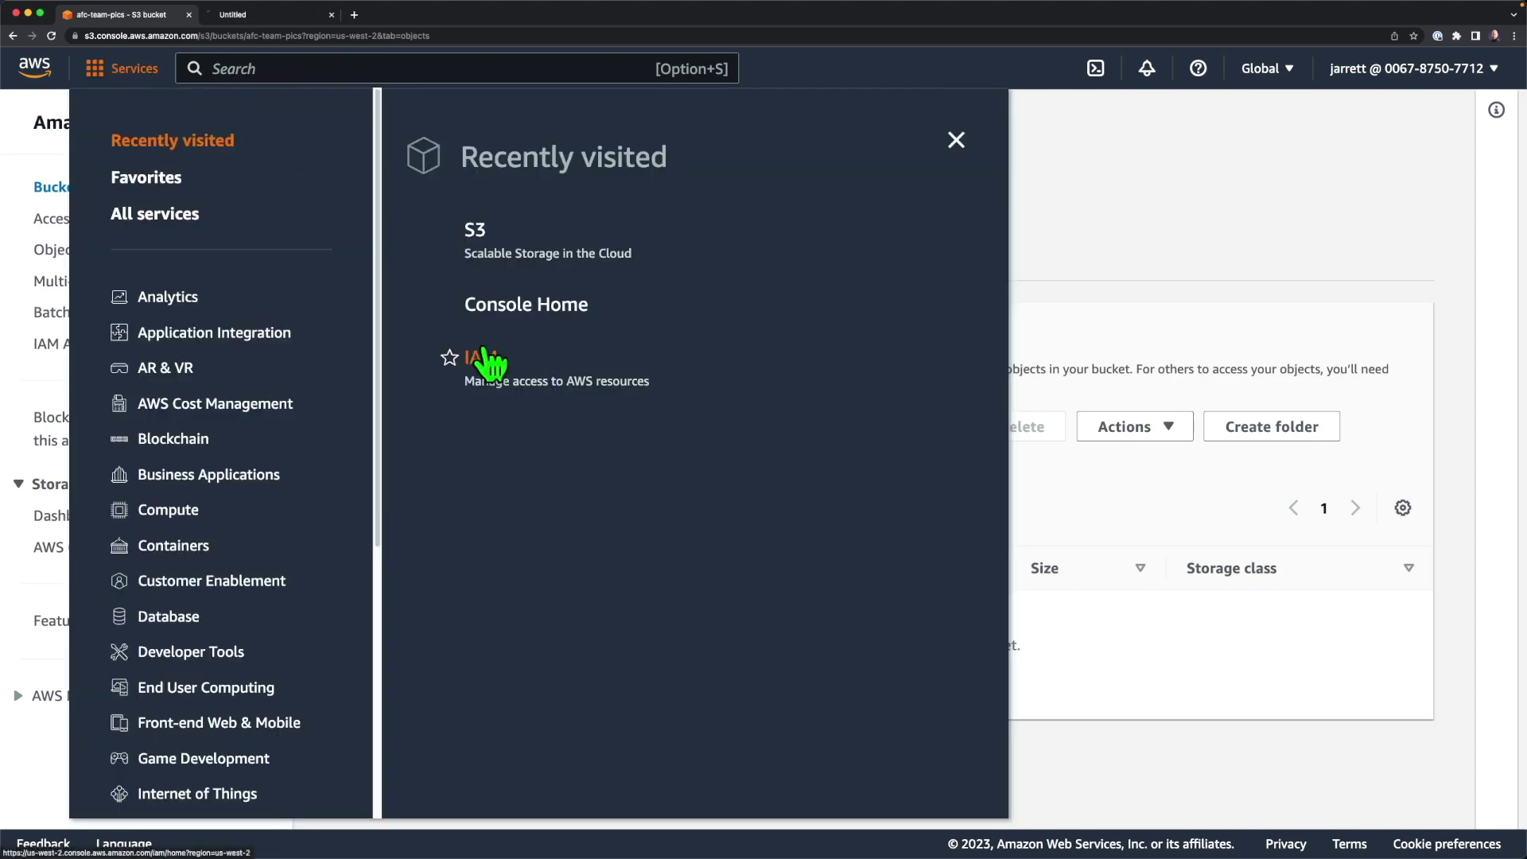
left_click(1244, 212)
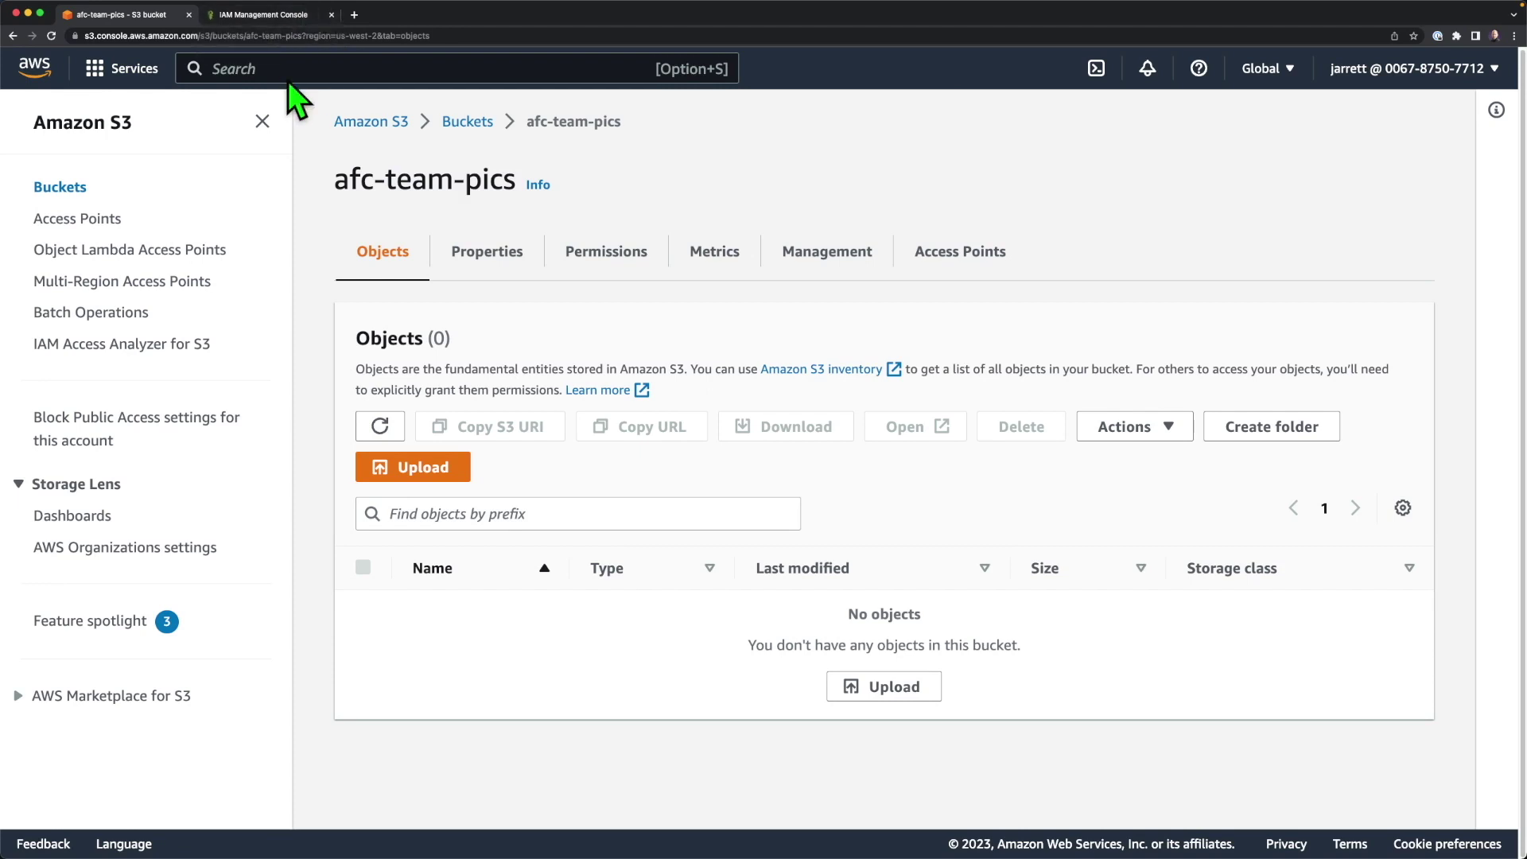
left_click(218, 16)
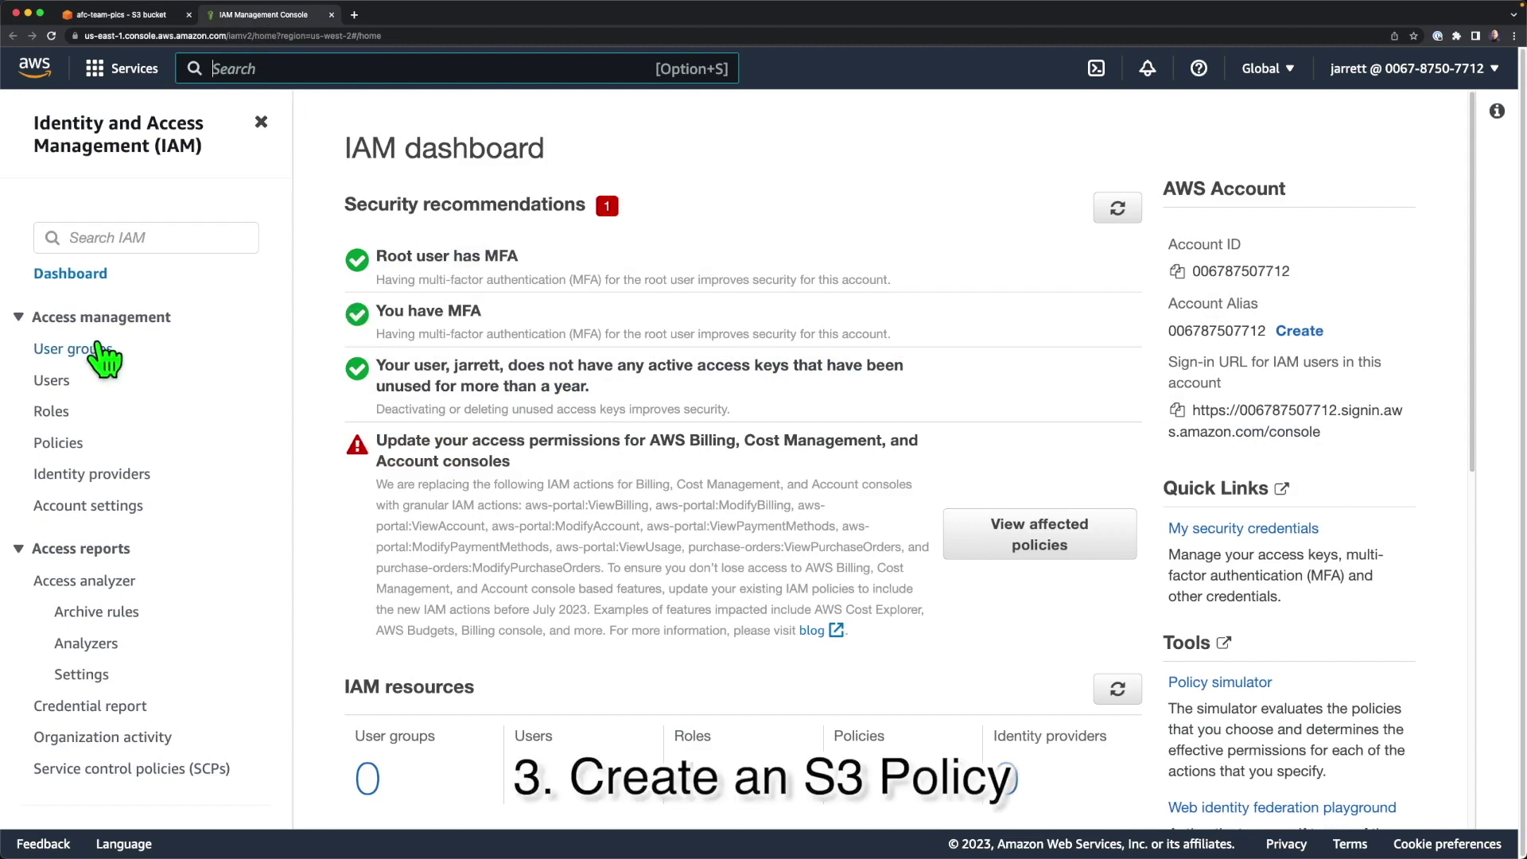
Go to the IAM policies list and start creating a new policy.
left_click(57, 442)
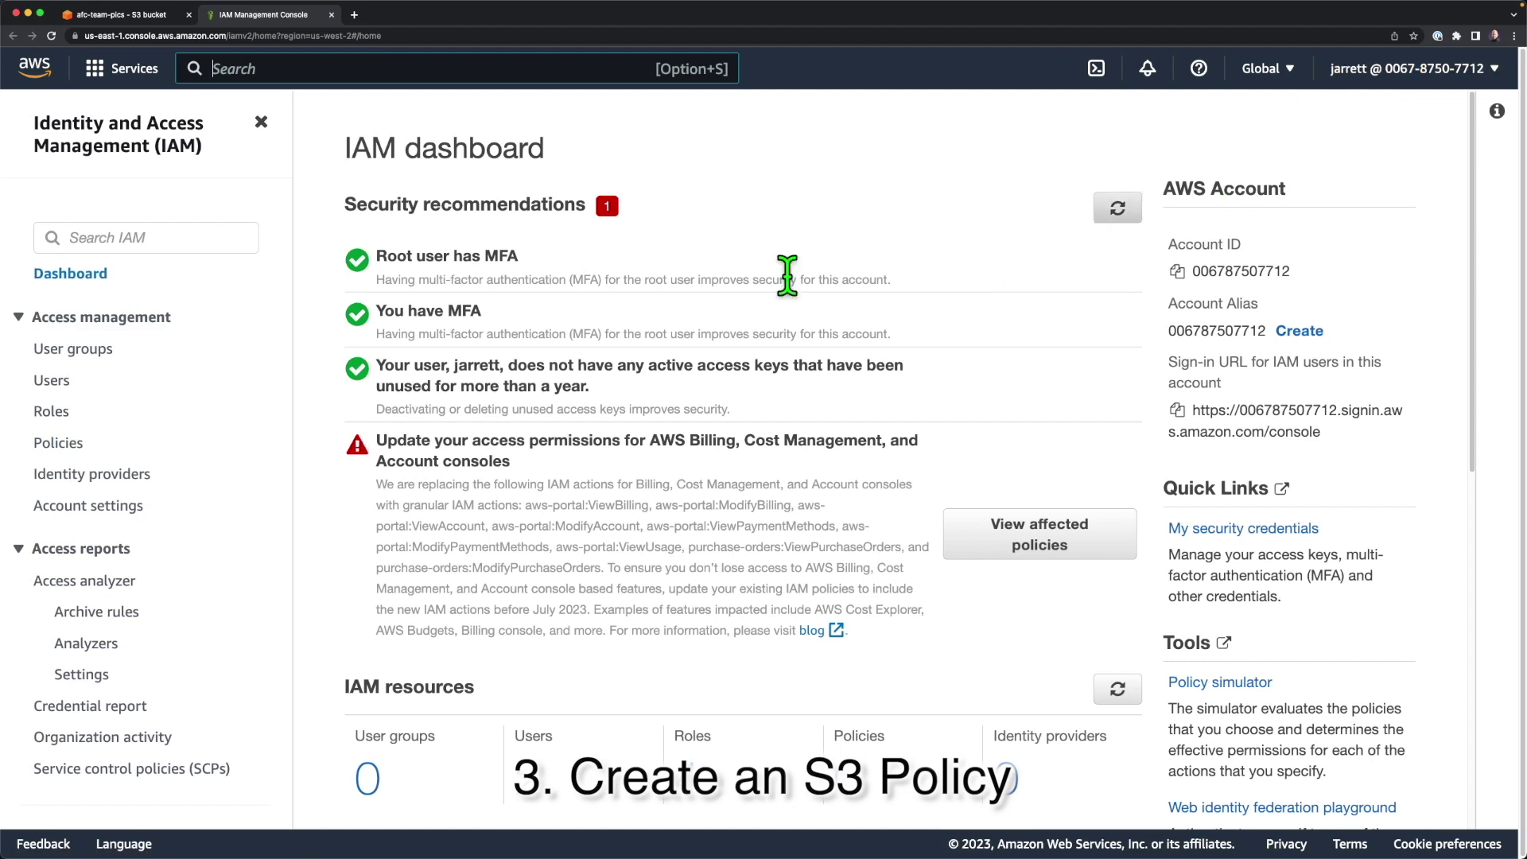
left_click(70, 442)
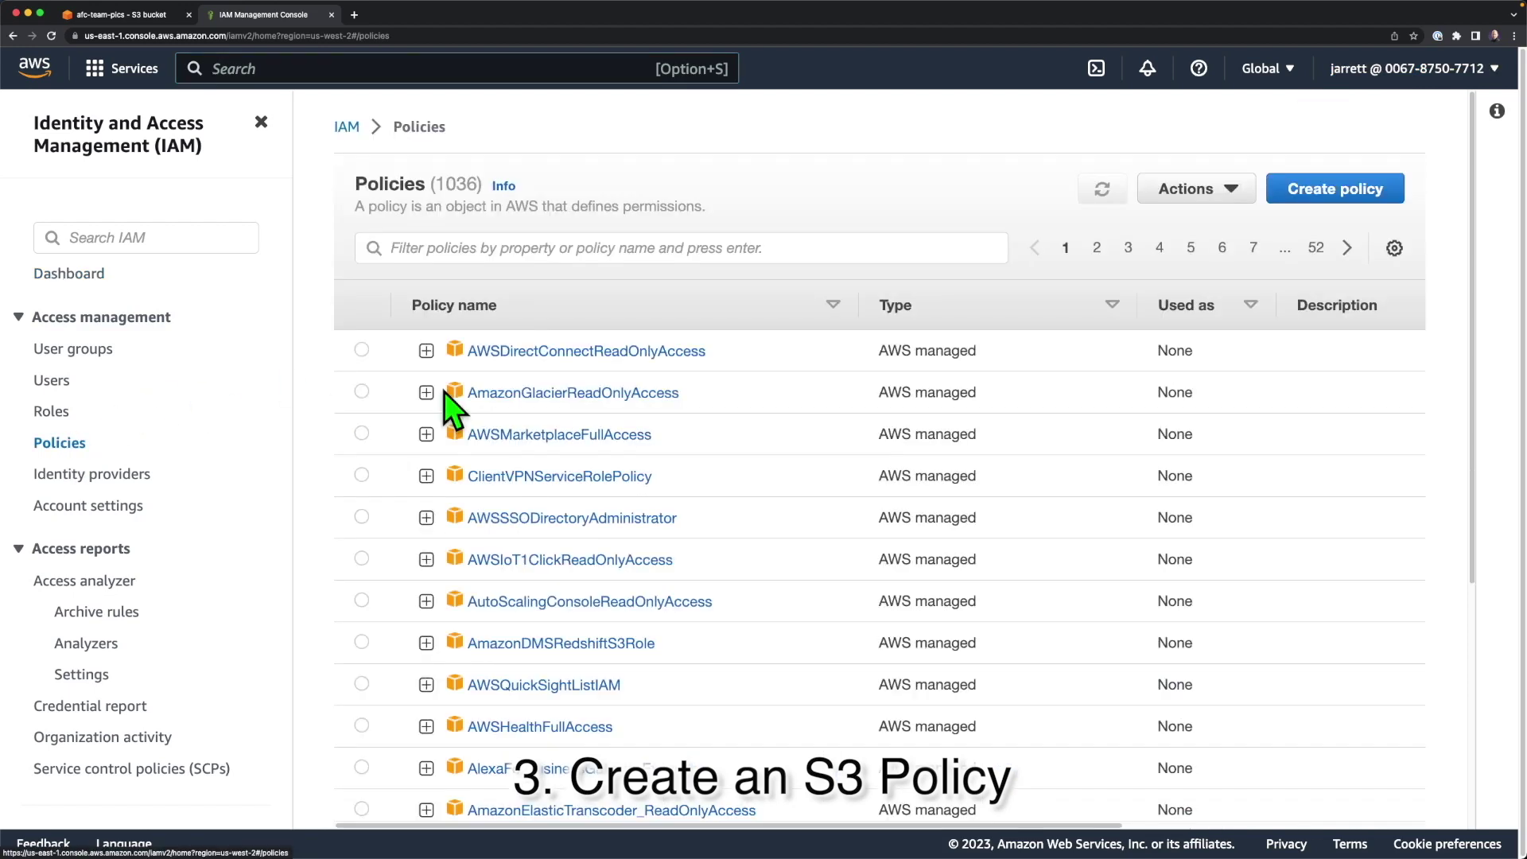
left_click(1317, 208)
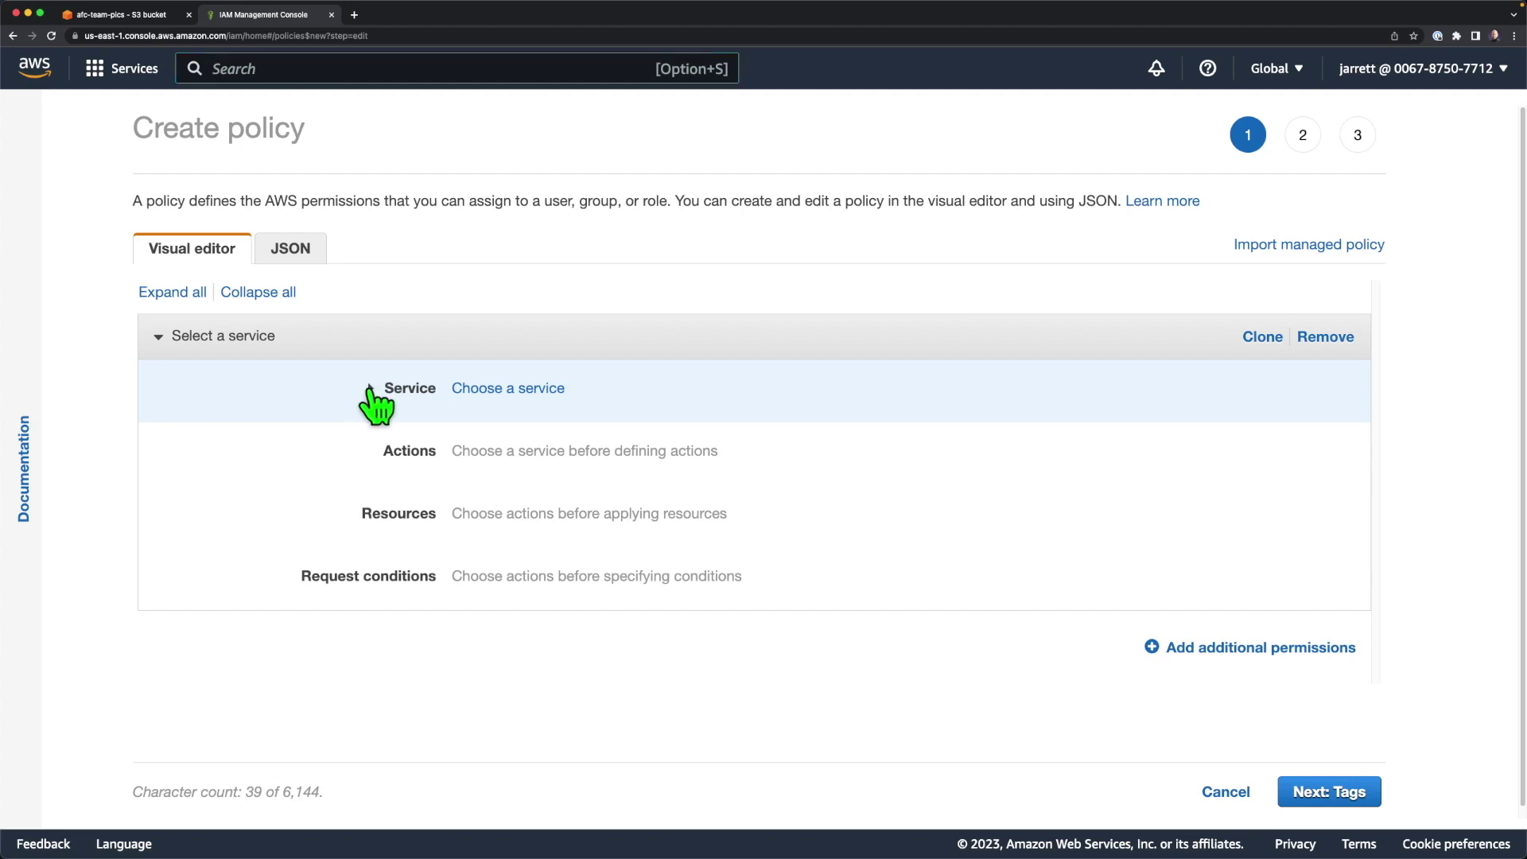
Find S3 among the available services and choose it as the service for the new policy.
left_click(458, 397)
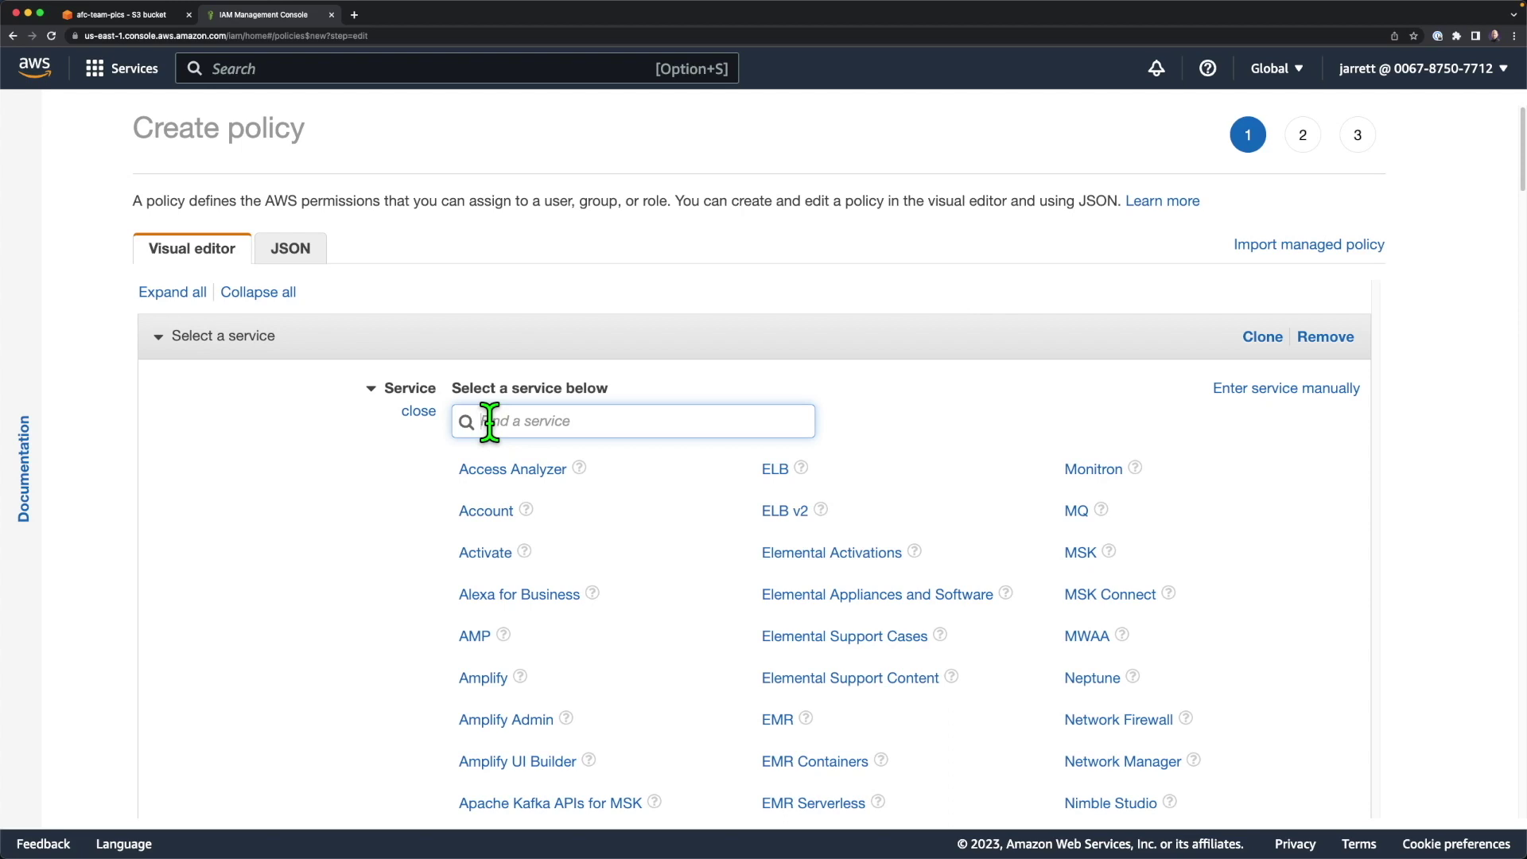
scroll(902, 546, "down", 10)
scroll(901, 546, "down", 14)
scroll(901, 546, "down", 7)
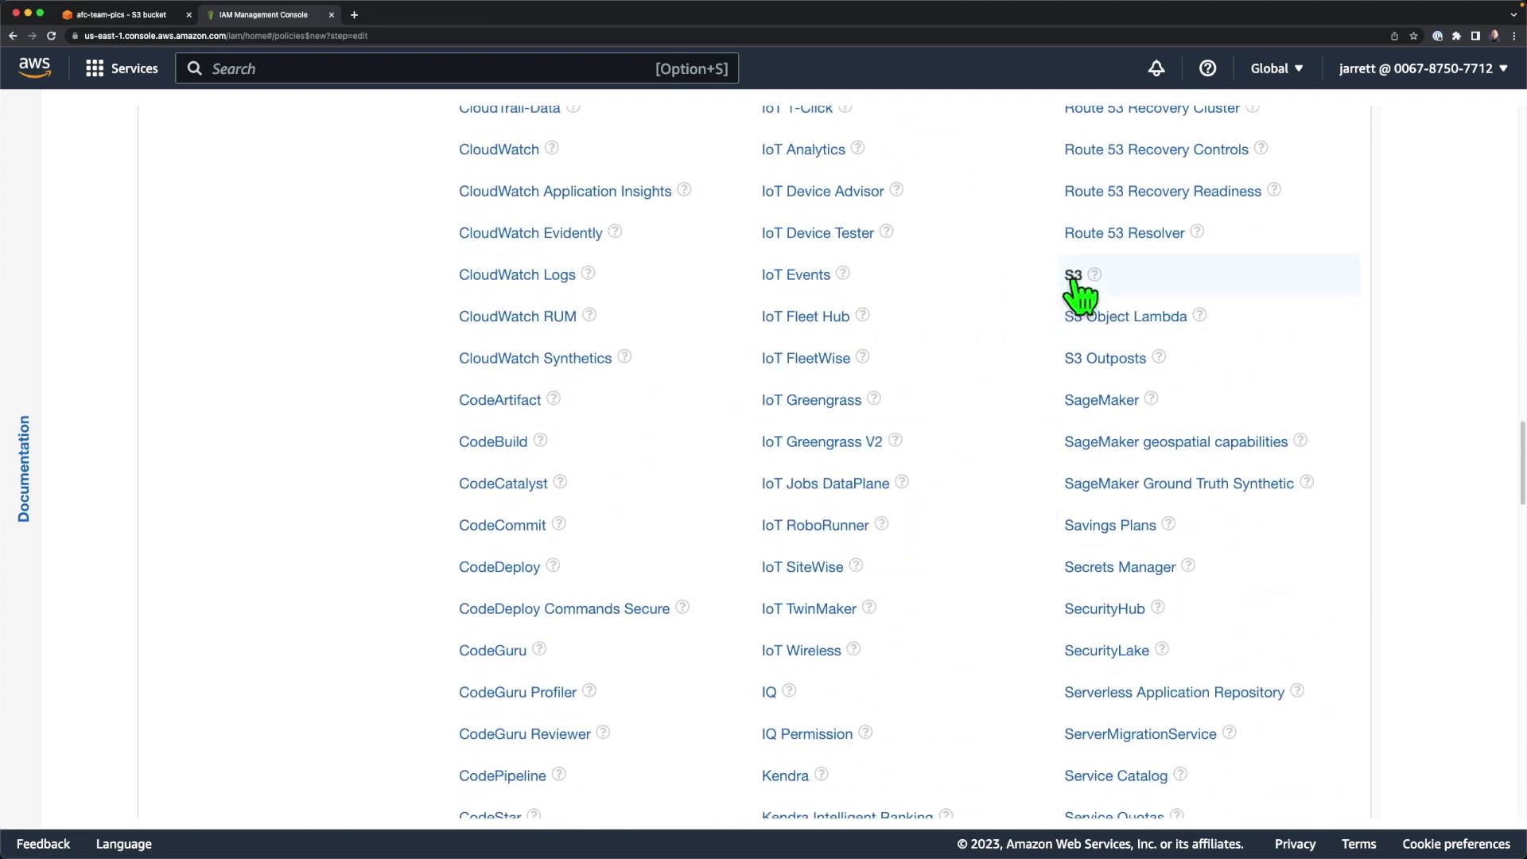
scroll(1080, 295, "up", 20)
scroll(1080, 295, "up", 2)
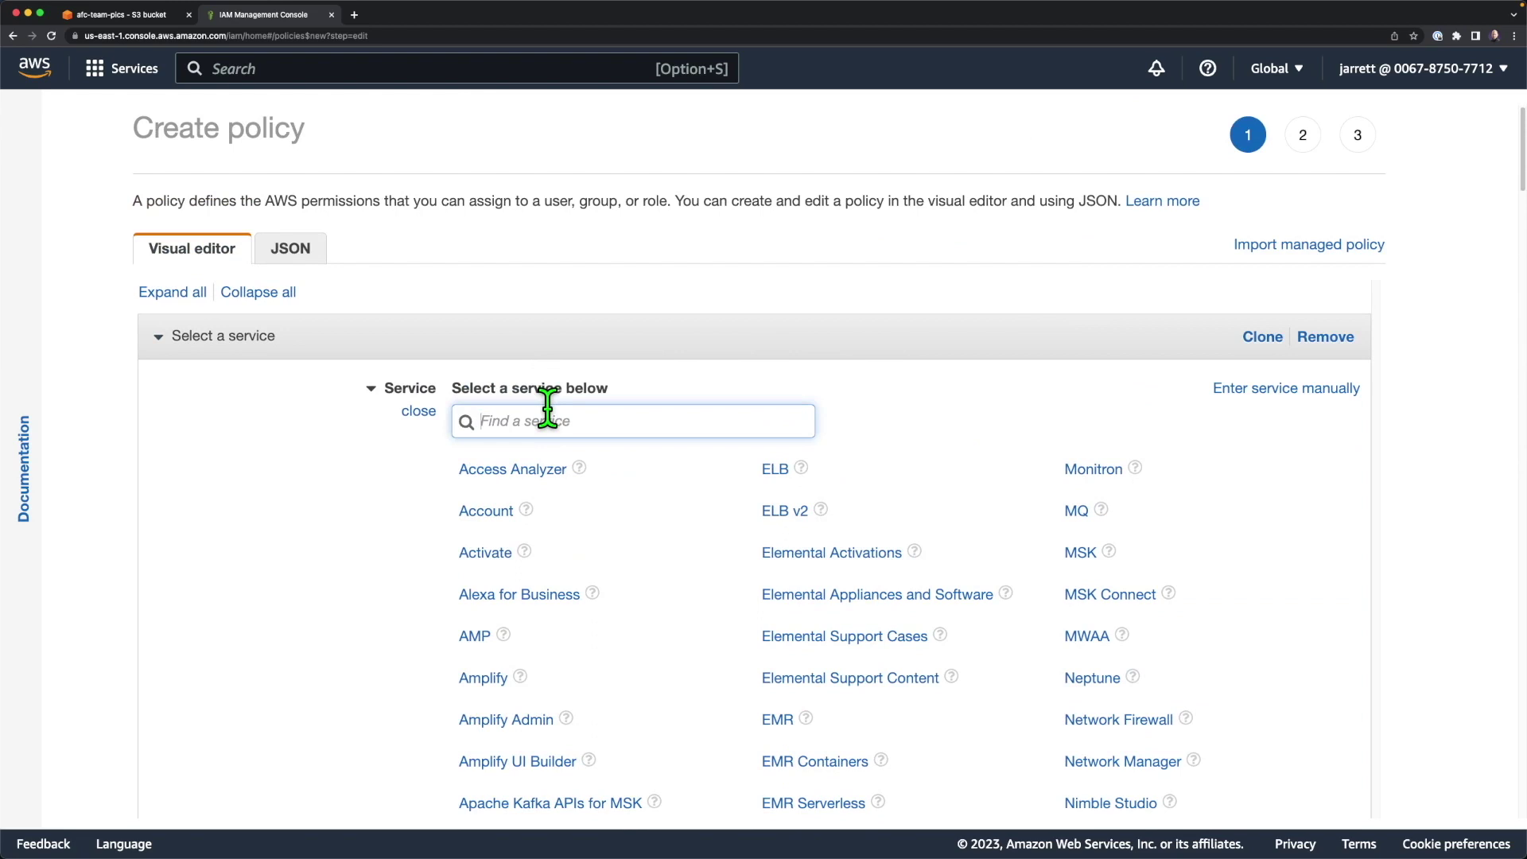
type("S3")
left_click(469, 469)
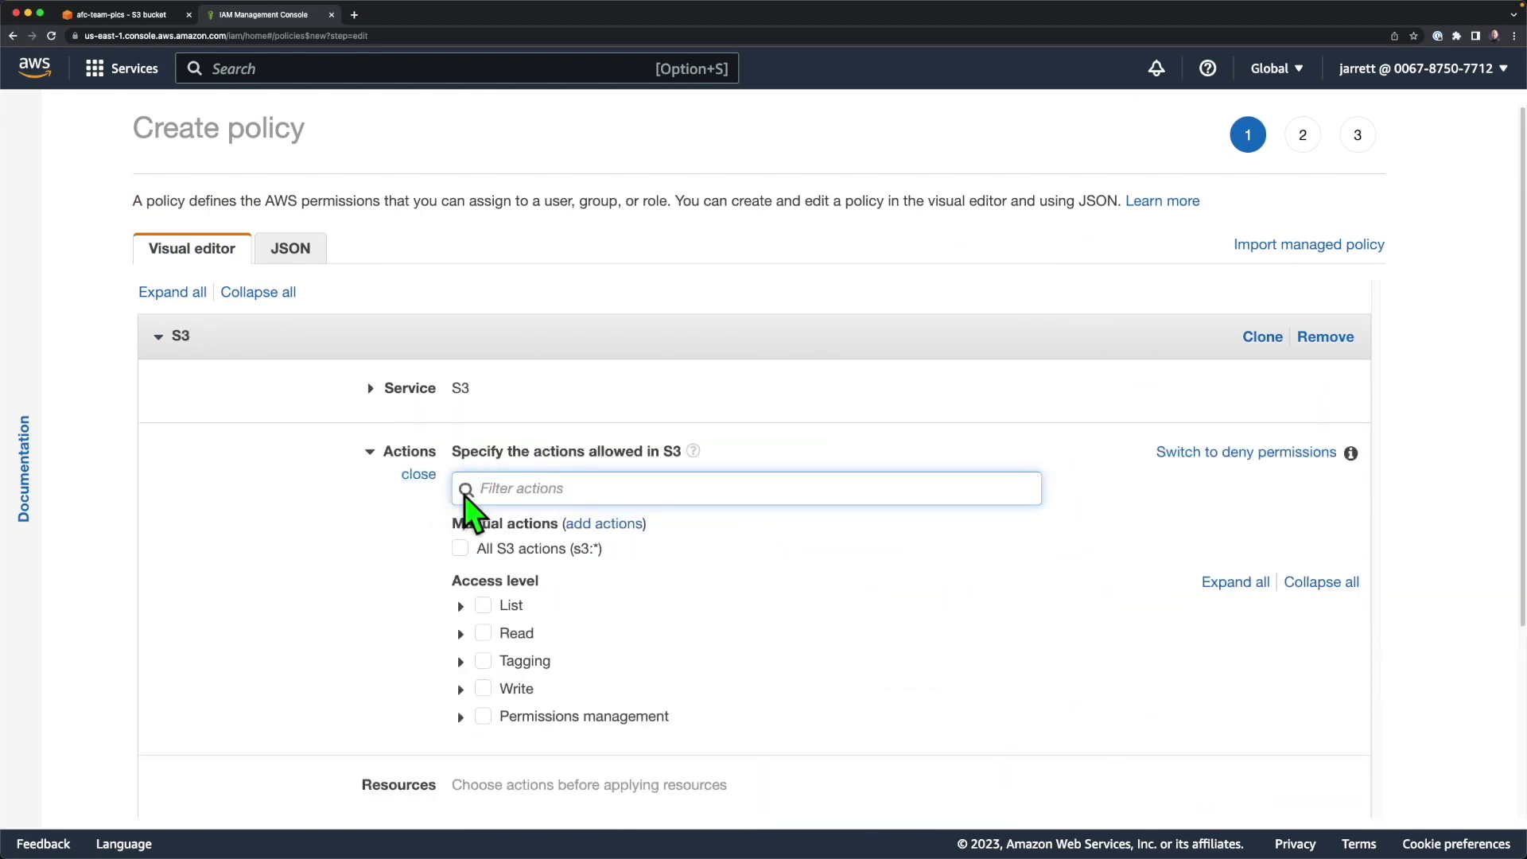
Expand the List access level for S3 and allow the ListAllMyBuckets action.
left_click(460, 606)
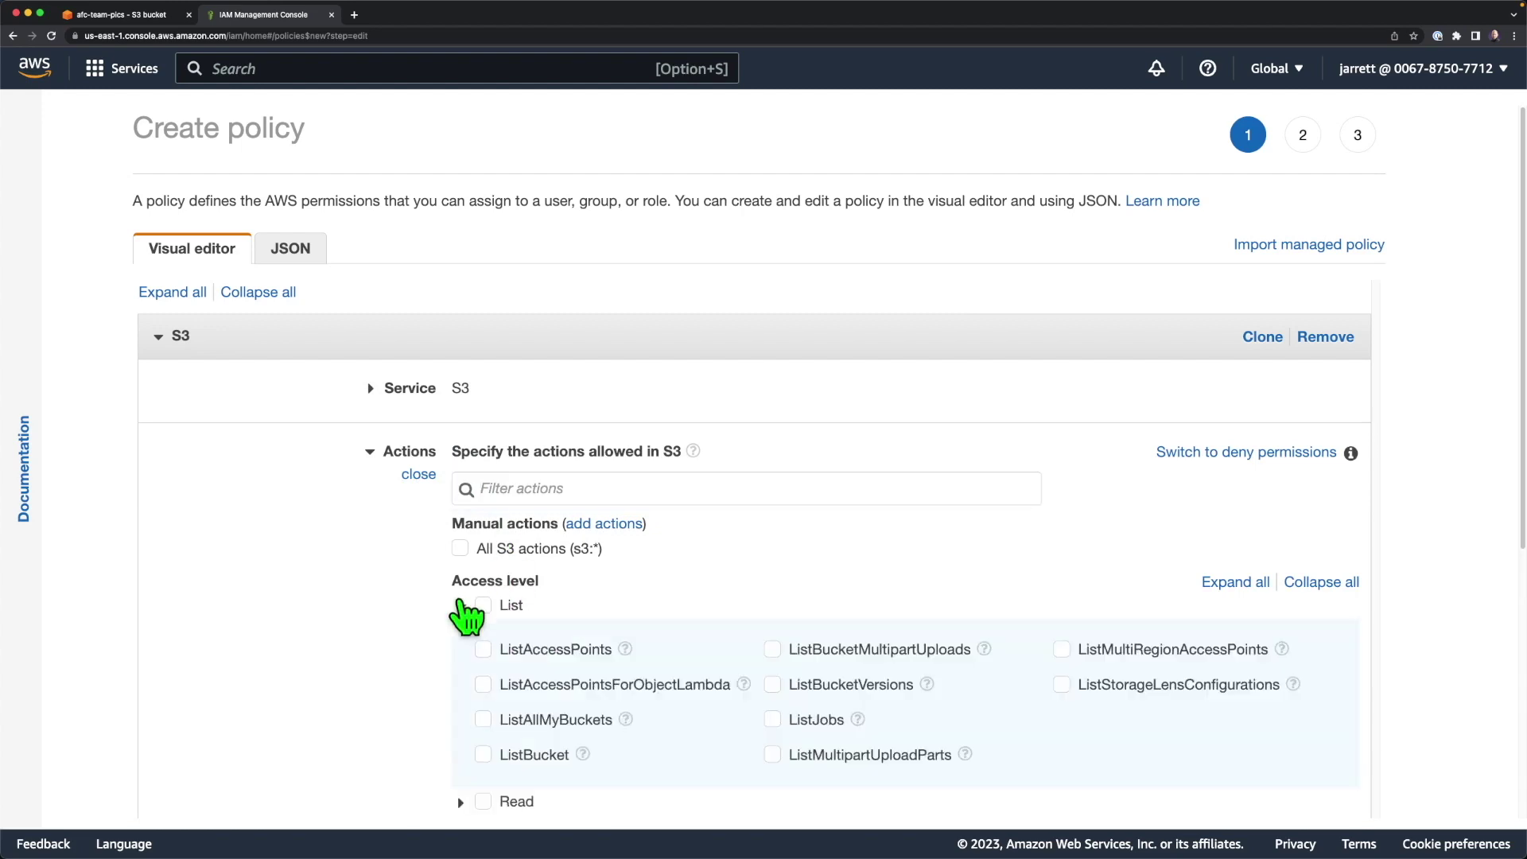
scroll(571, 601, "down", 2)
scroll(571, 601, "down", 2)
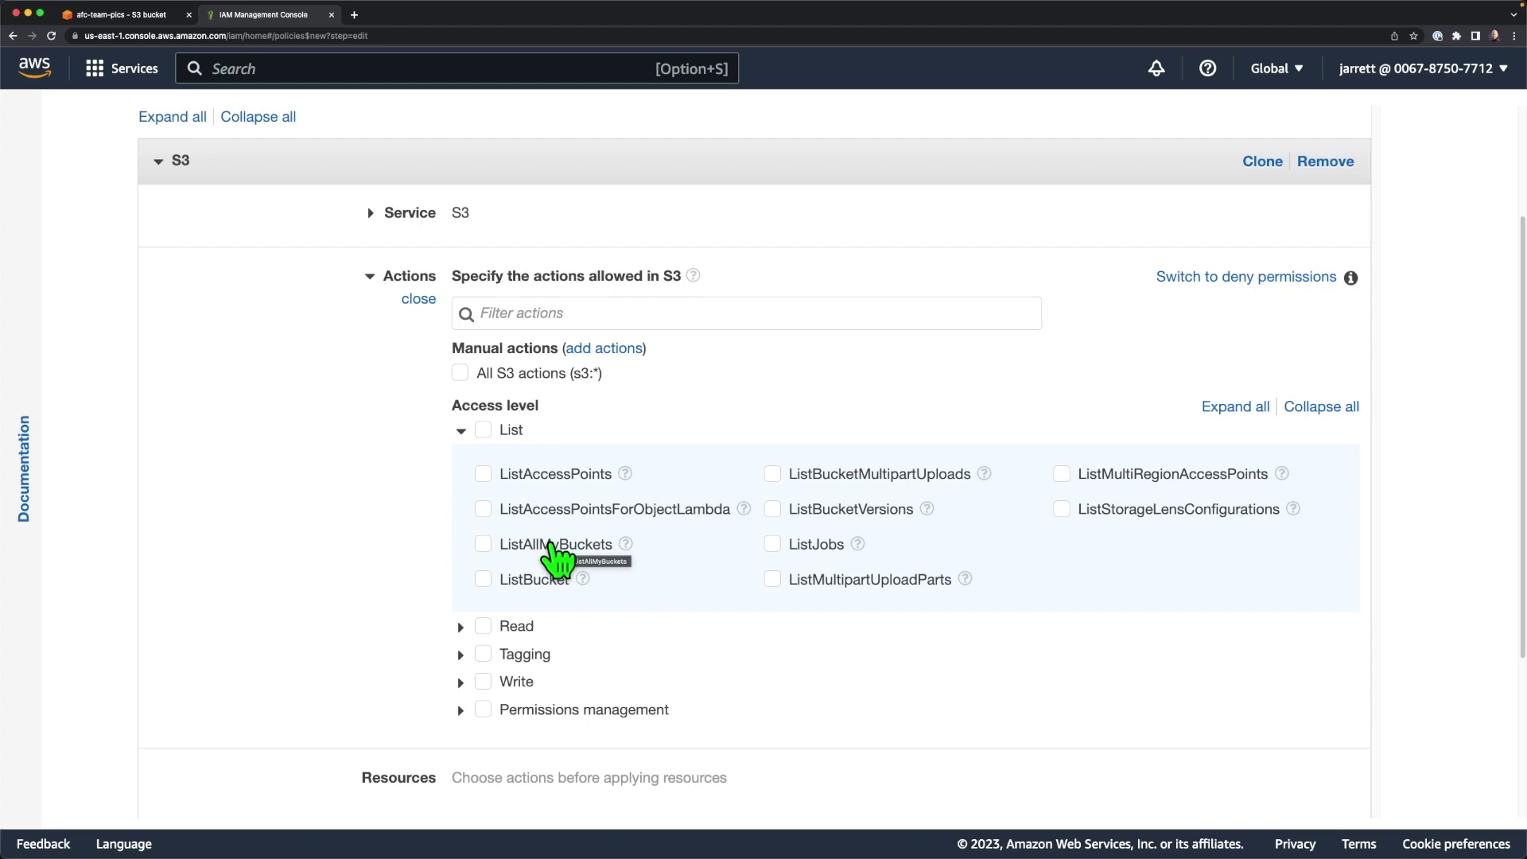
left_click(518, 547)
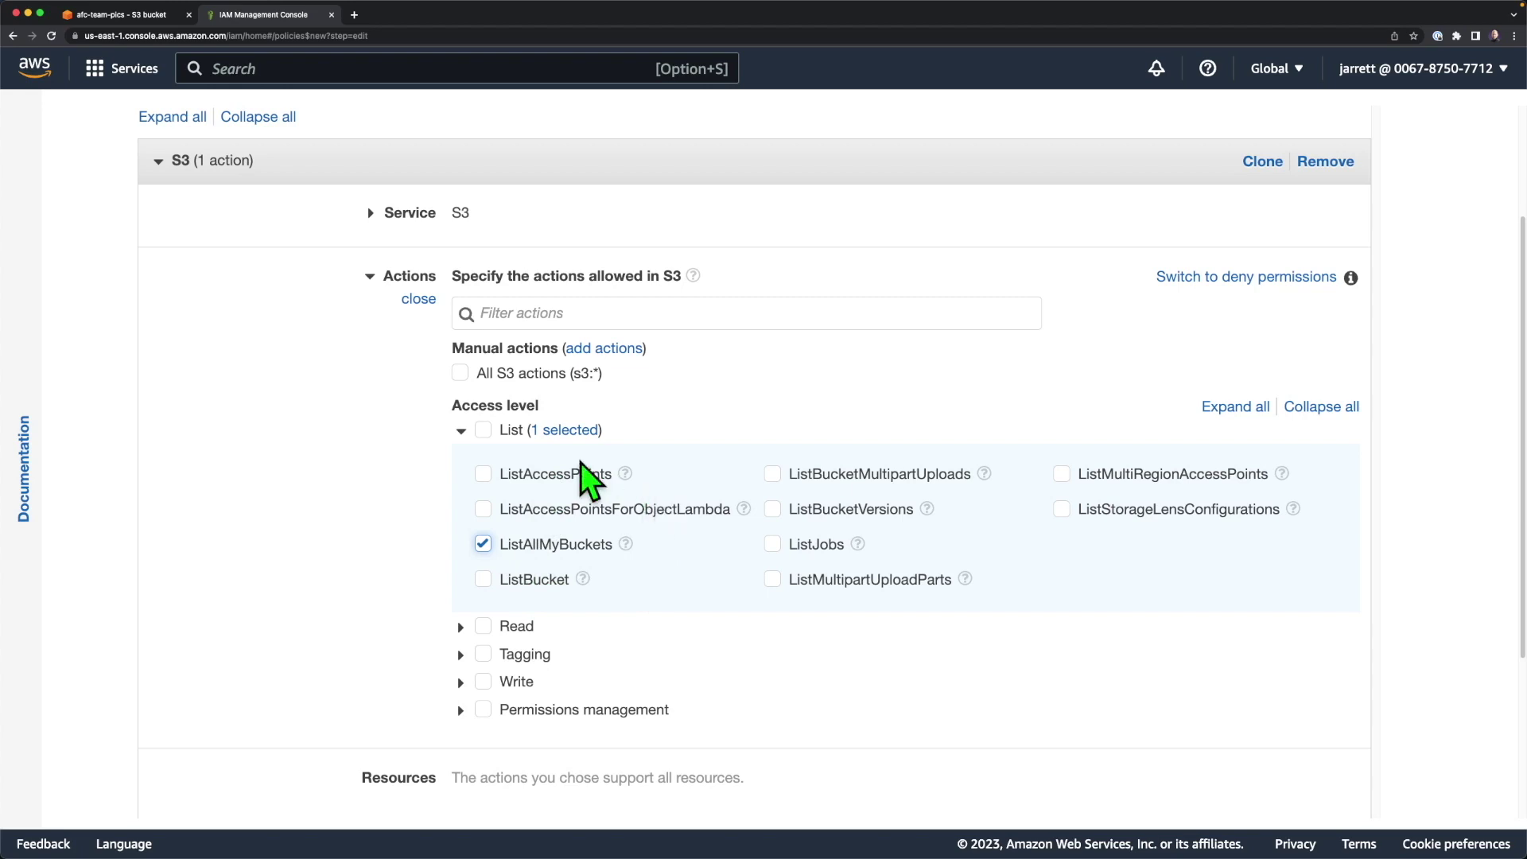
Read the help descriptions of the ListAllMyBuckets and ListBucket actions.
left_click(626, 544)
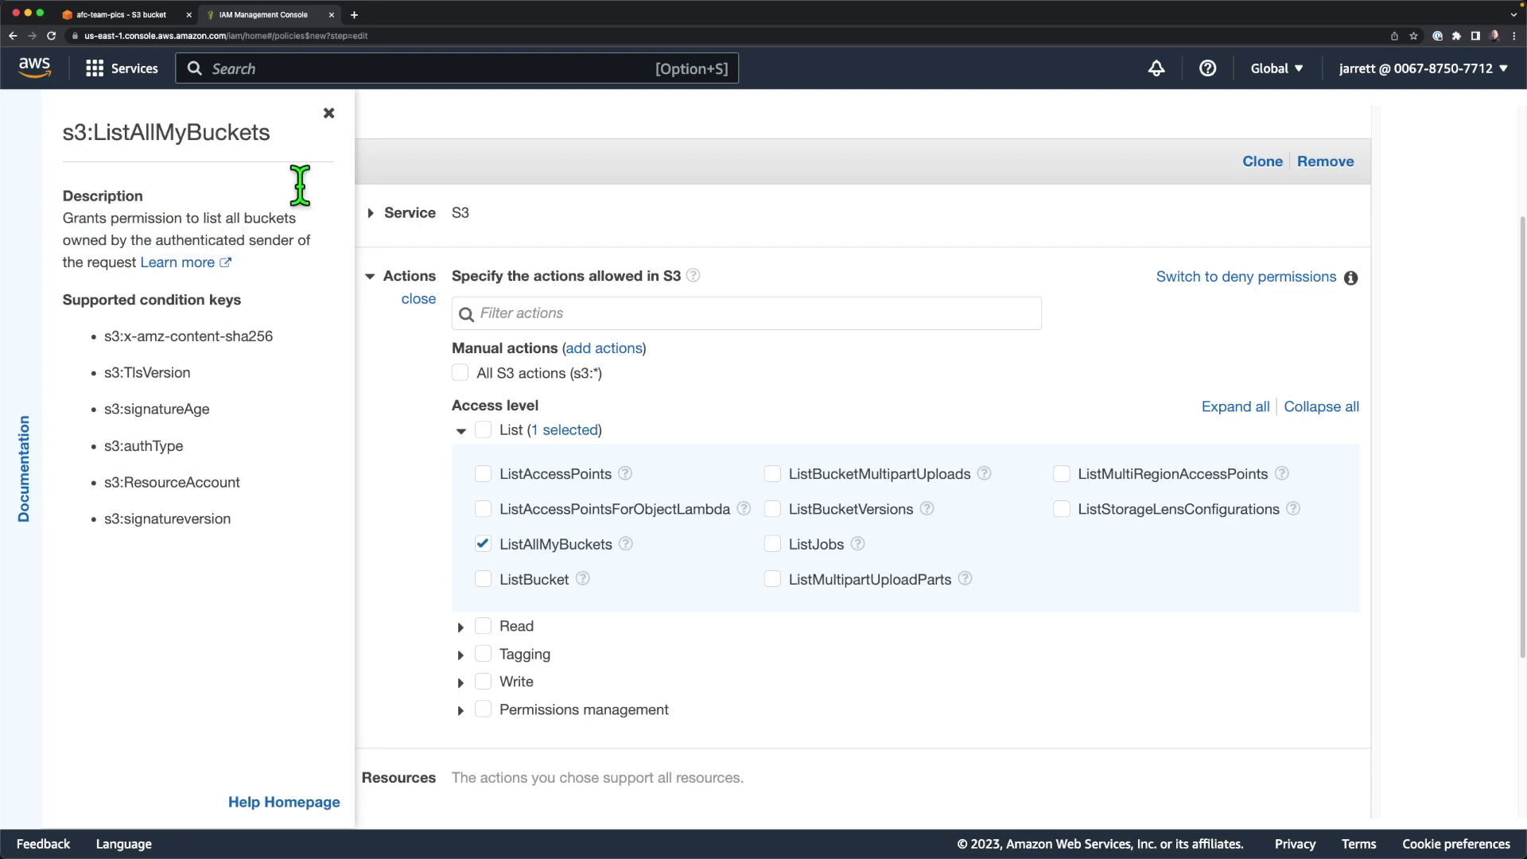
left_click(328, 114)
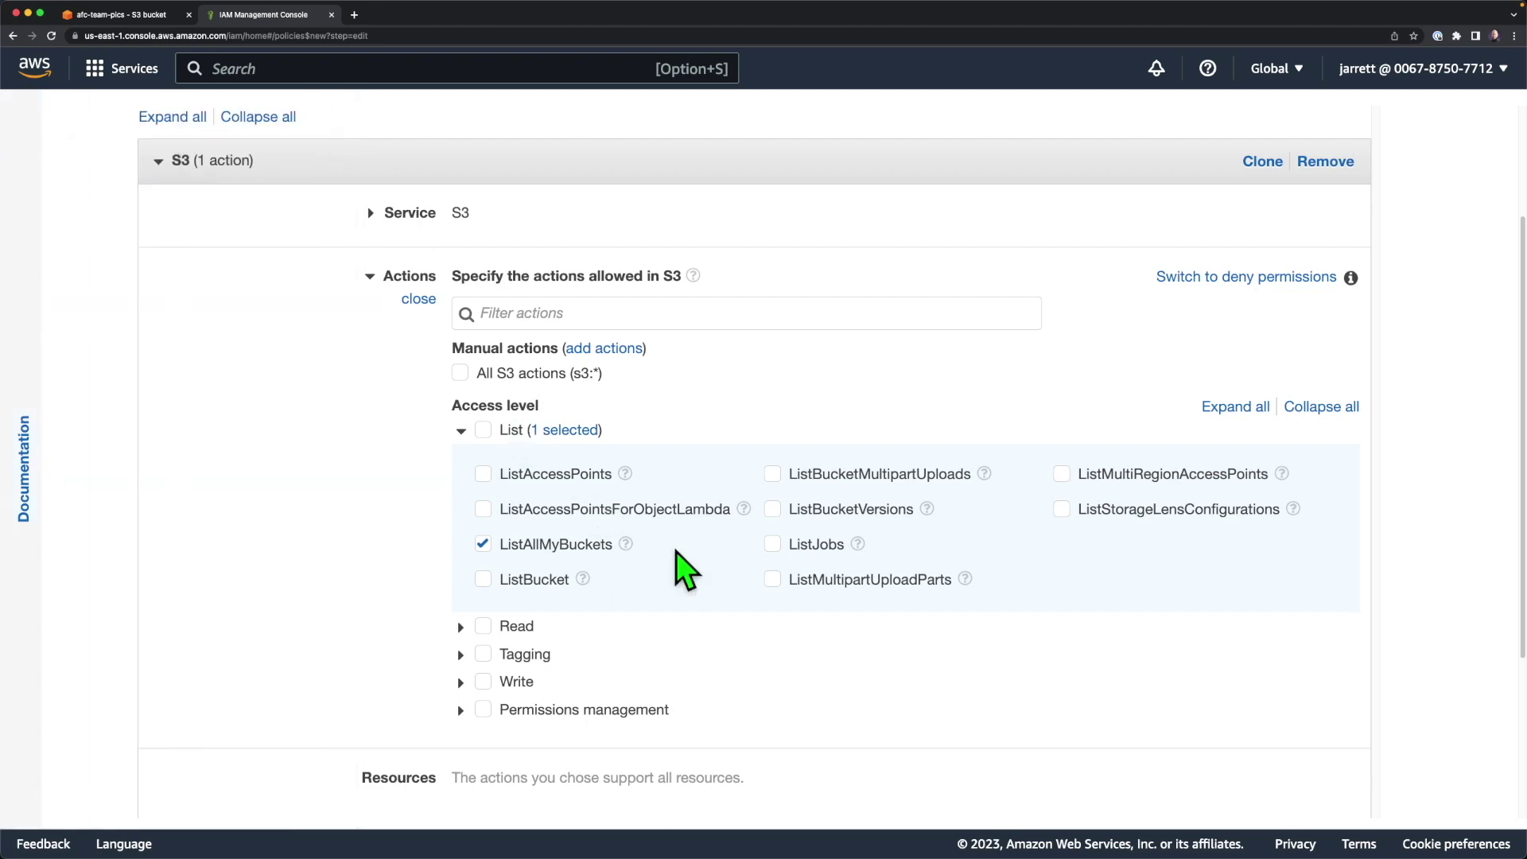
left_click(584, 580)
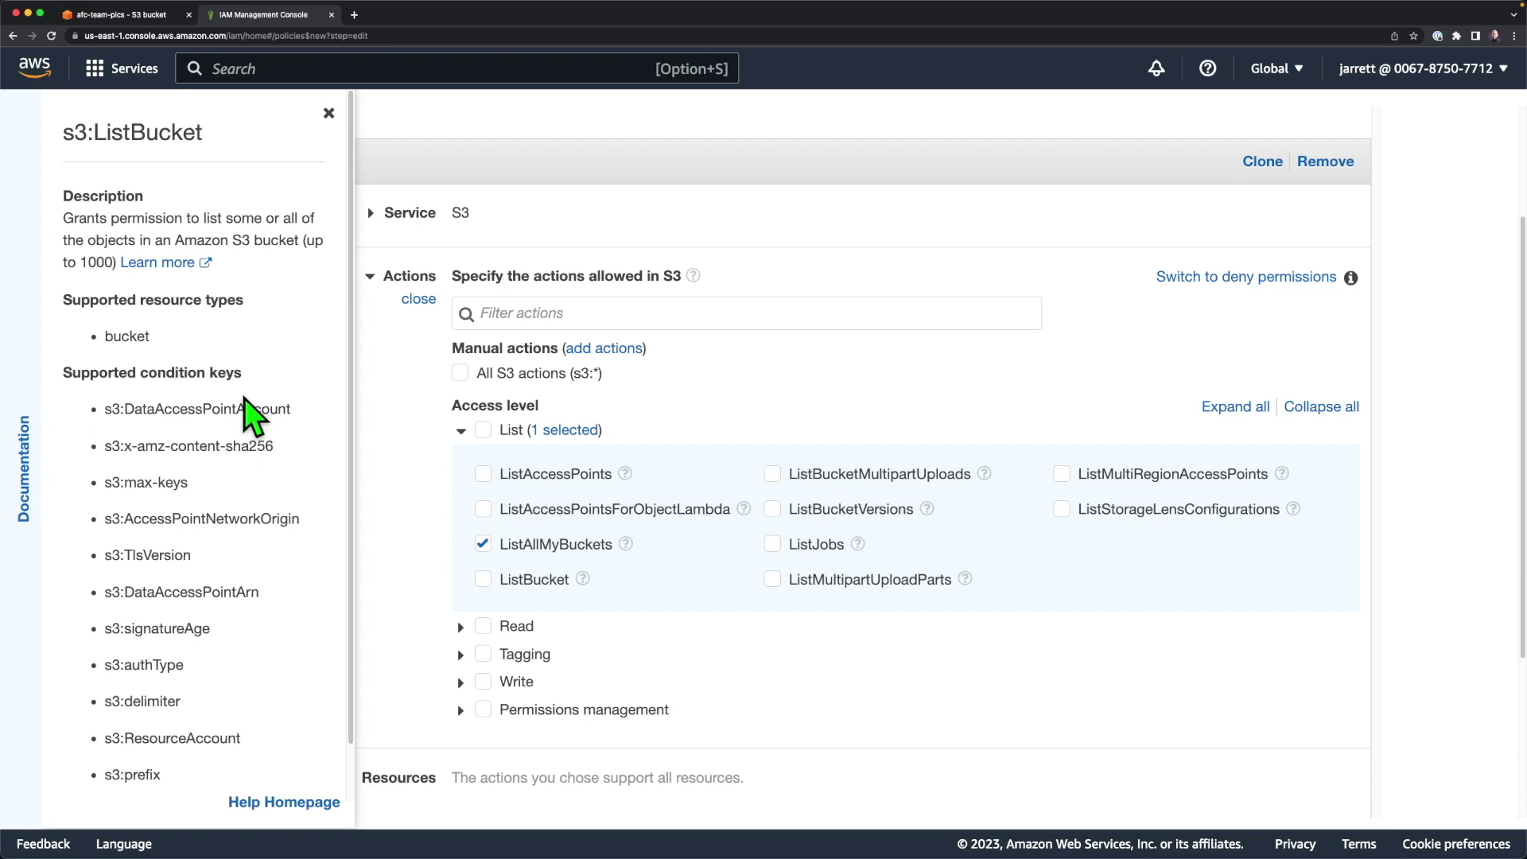
Close the action's help description and allow the ListBucket action in the List access level.
left_click(329, 113)
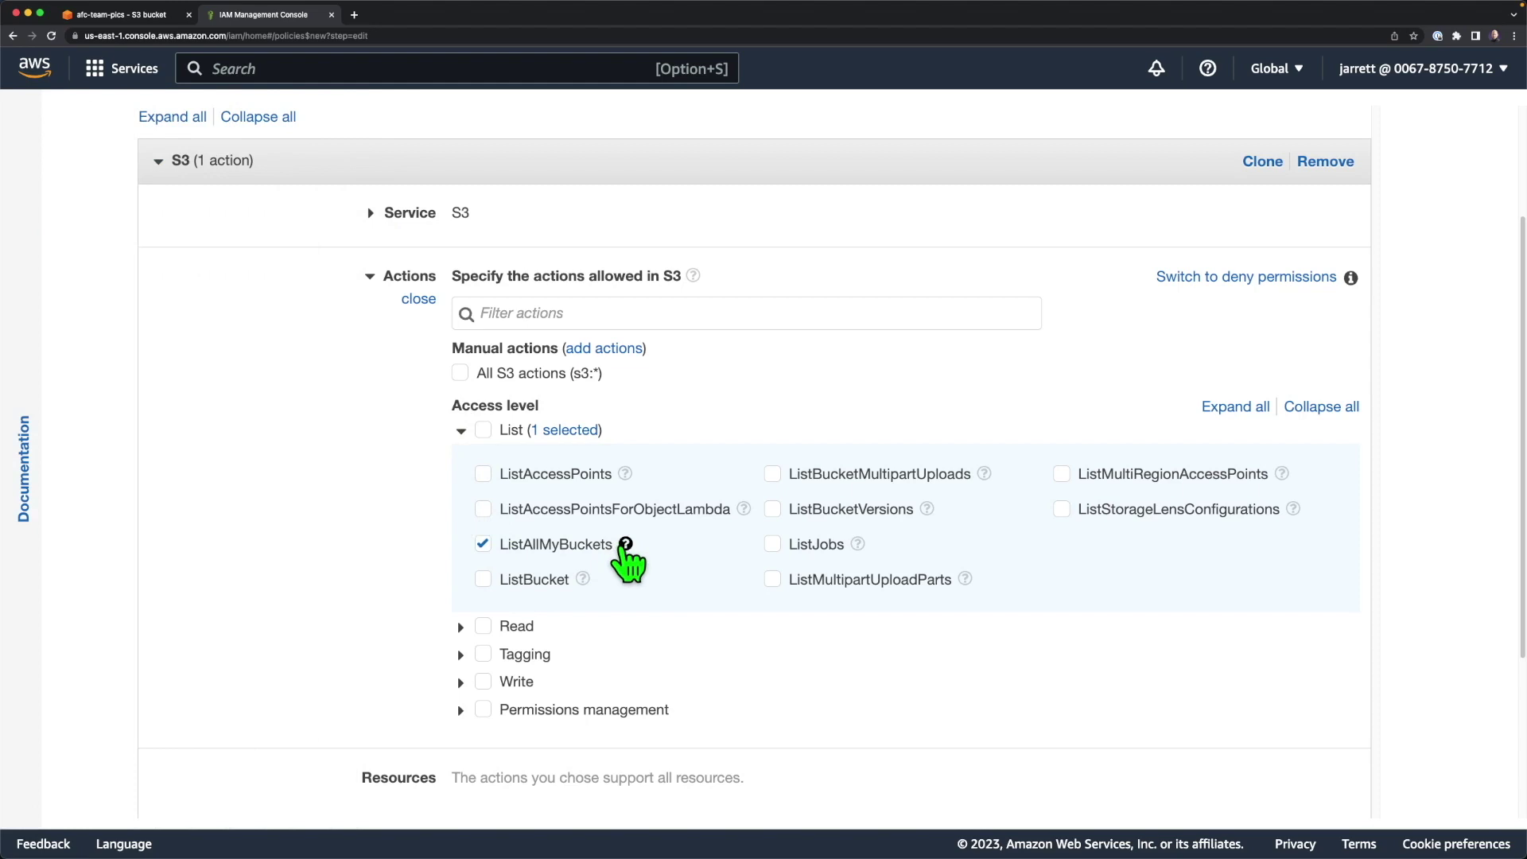
left_click(503, 586)
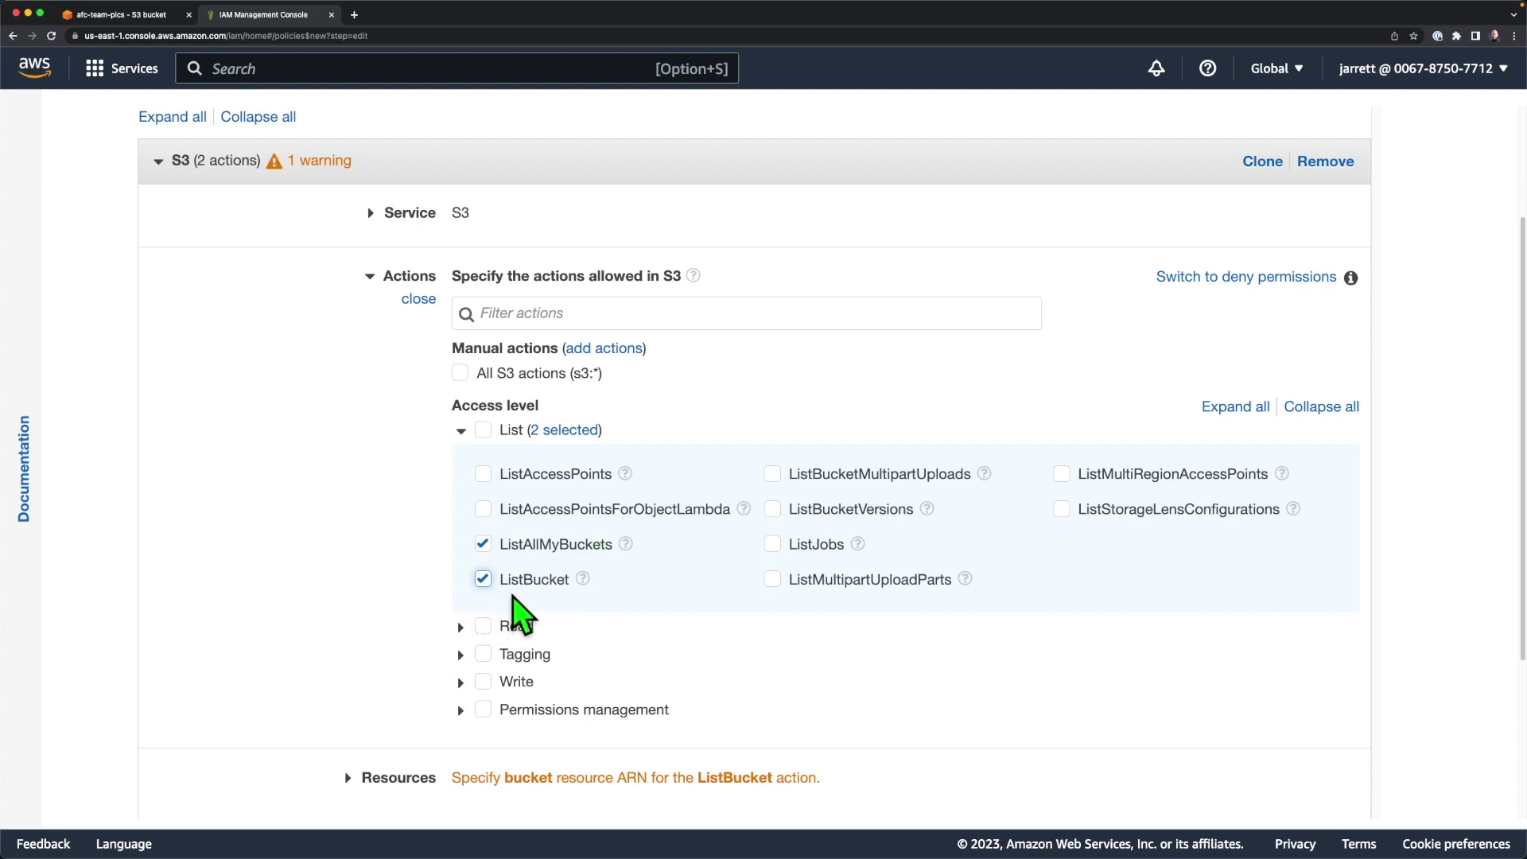
scroll(562, 590, "down", 2)
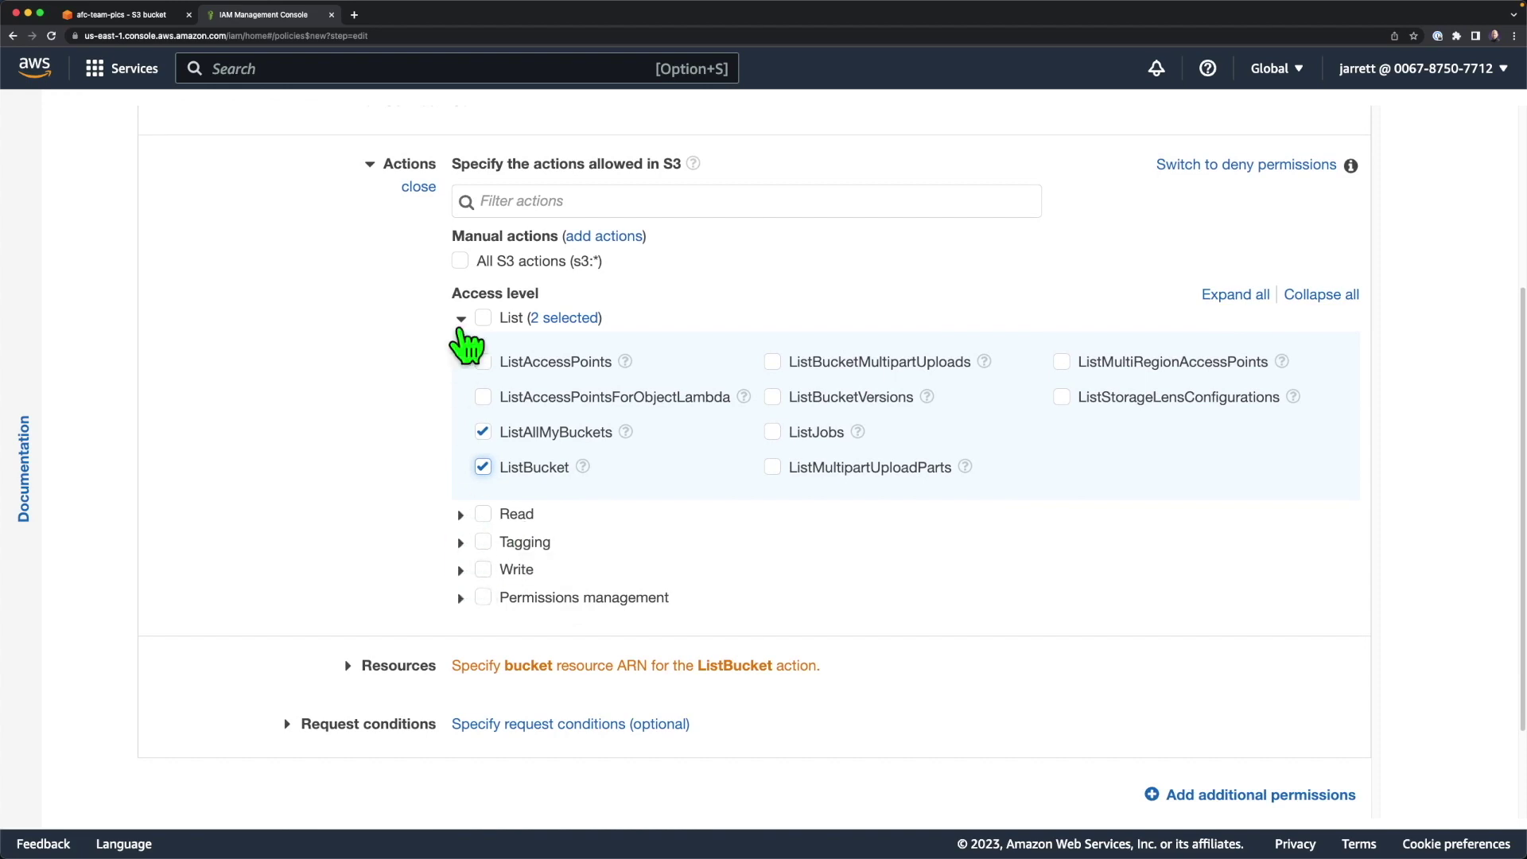
left_click(460, 319)
Expand the Read access level for S3 and allow the GetObject action.
left_click(460, 380)
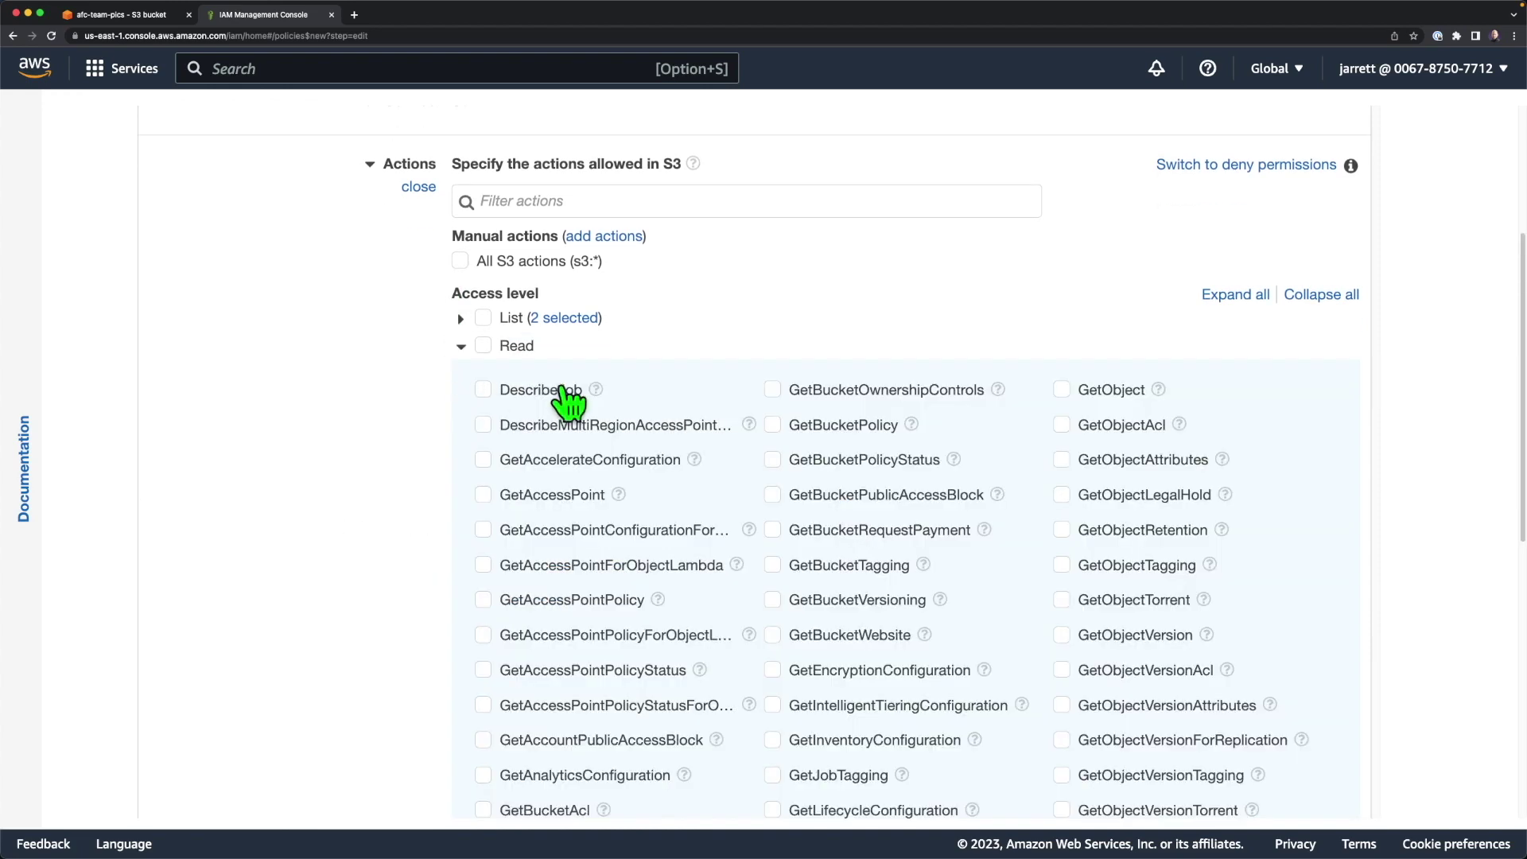
left_click(1062, 390)
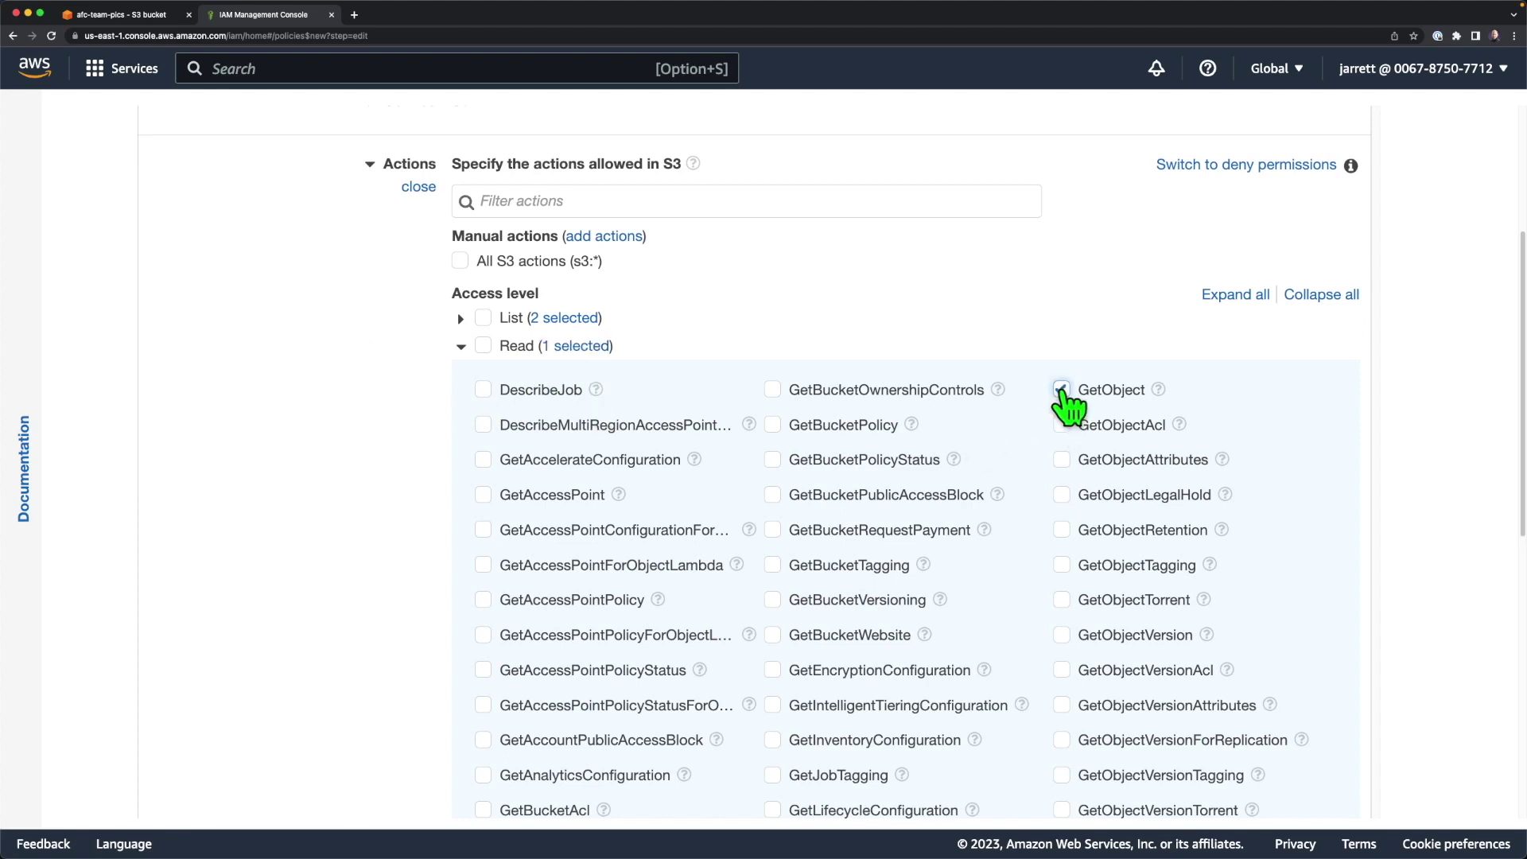
left_click(460, 346)
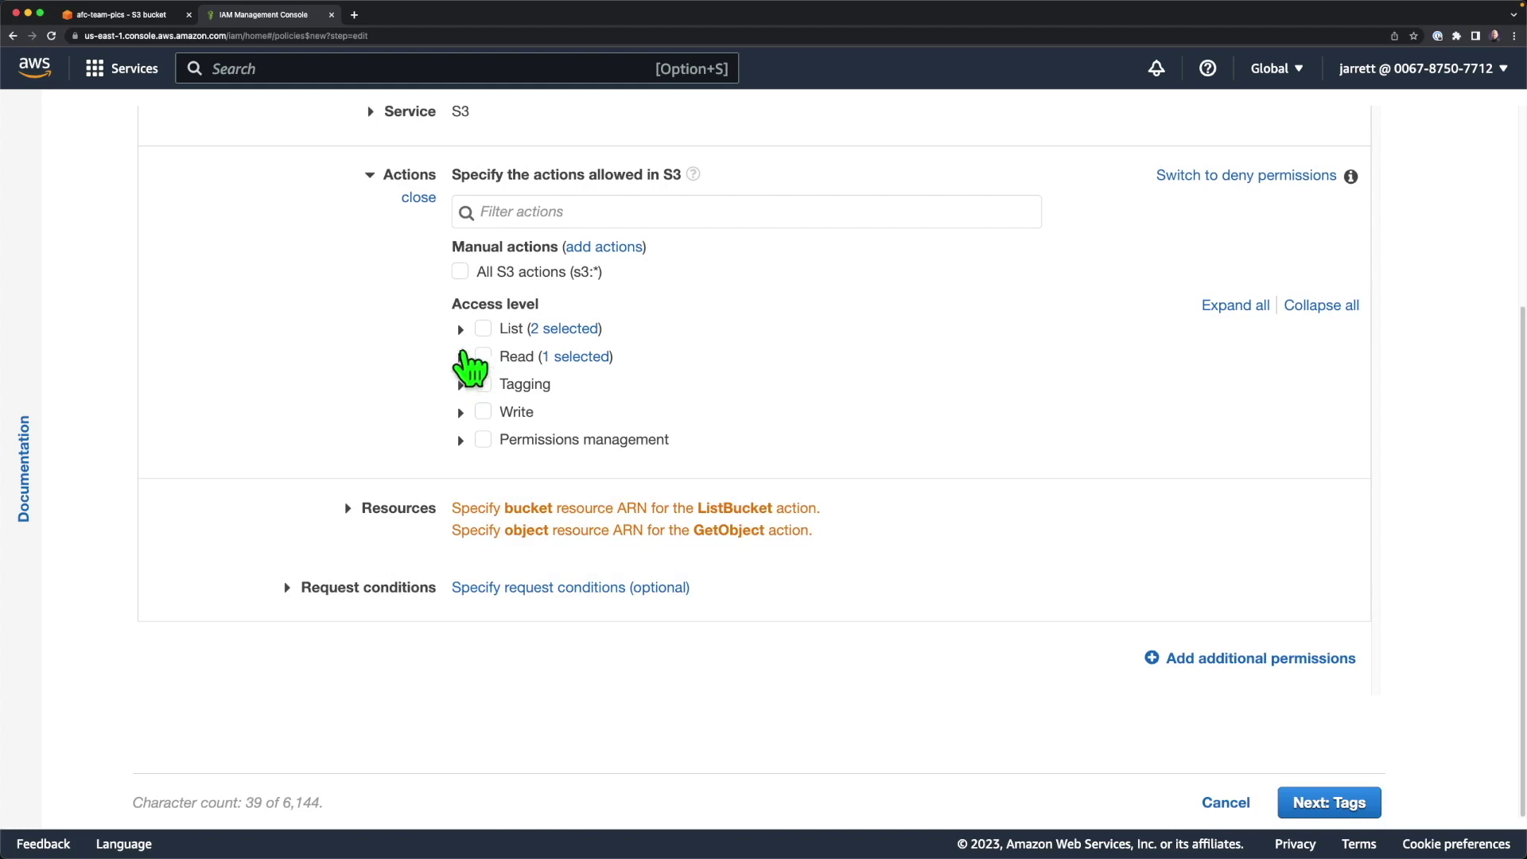
Read the help description of the GetObject action and recheck the selected List and Read actions.
left_click(461, 357)
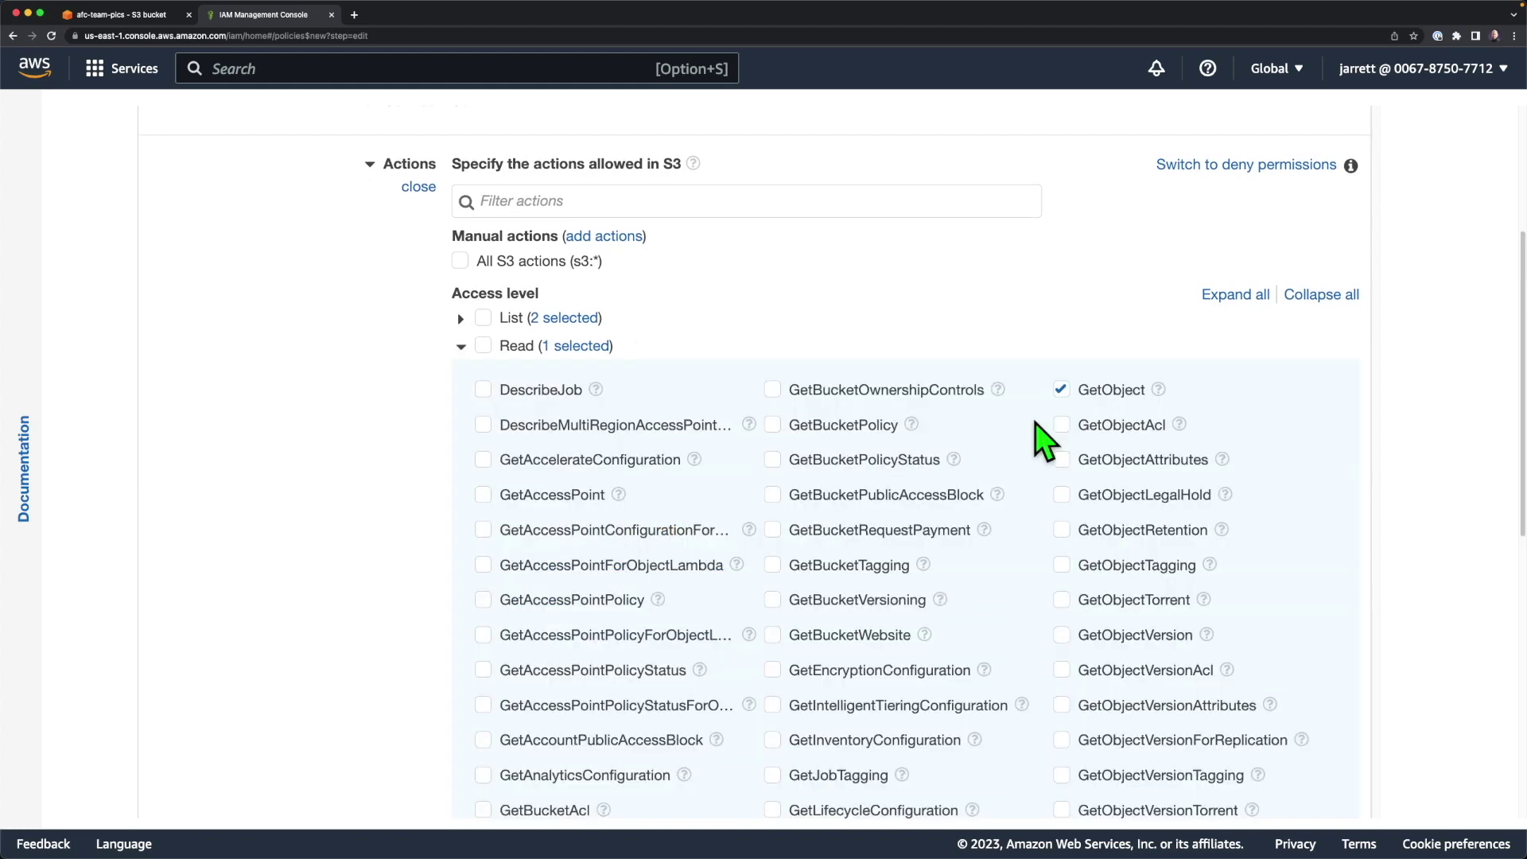
left_click(1159, 389)
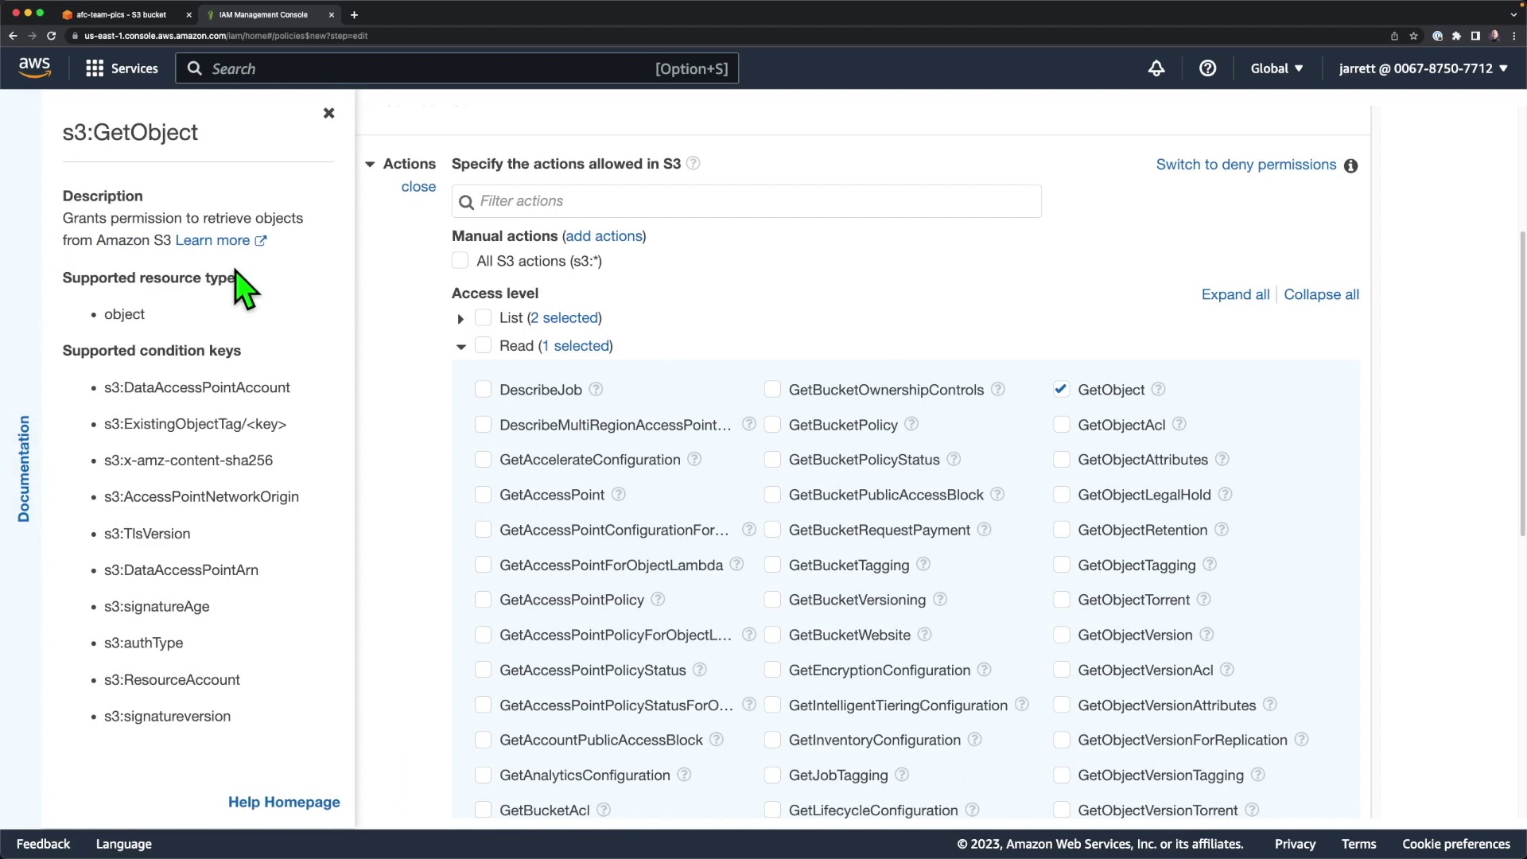
left_click(329, 113)
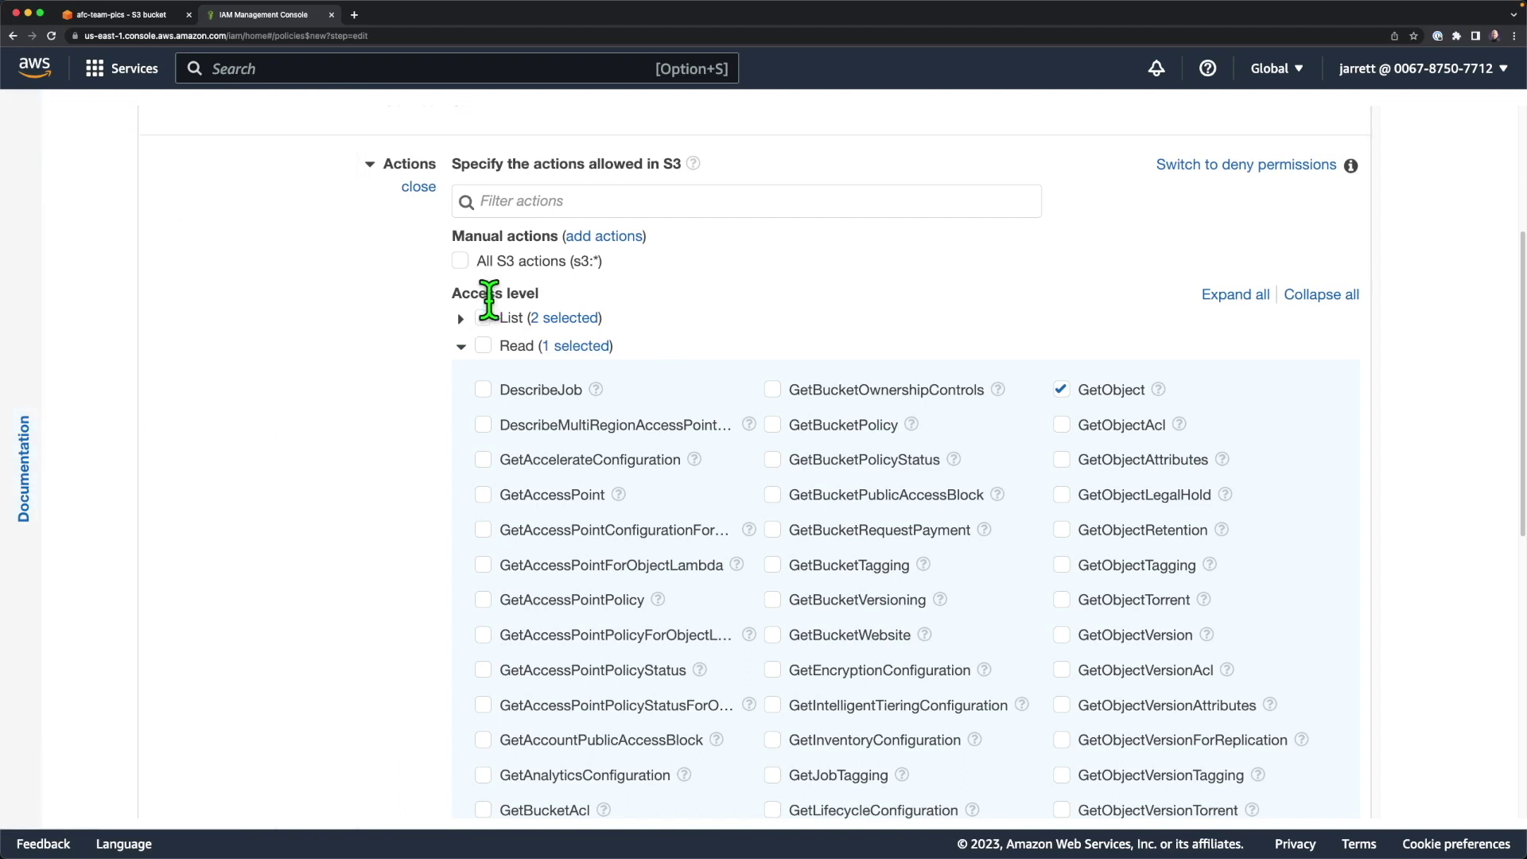
left_click(460, 318)
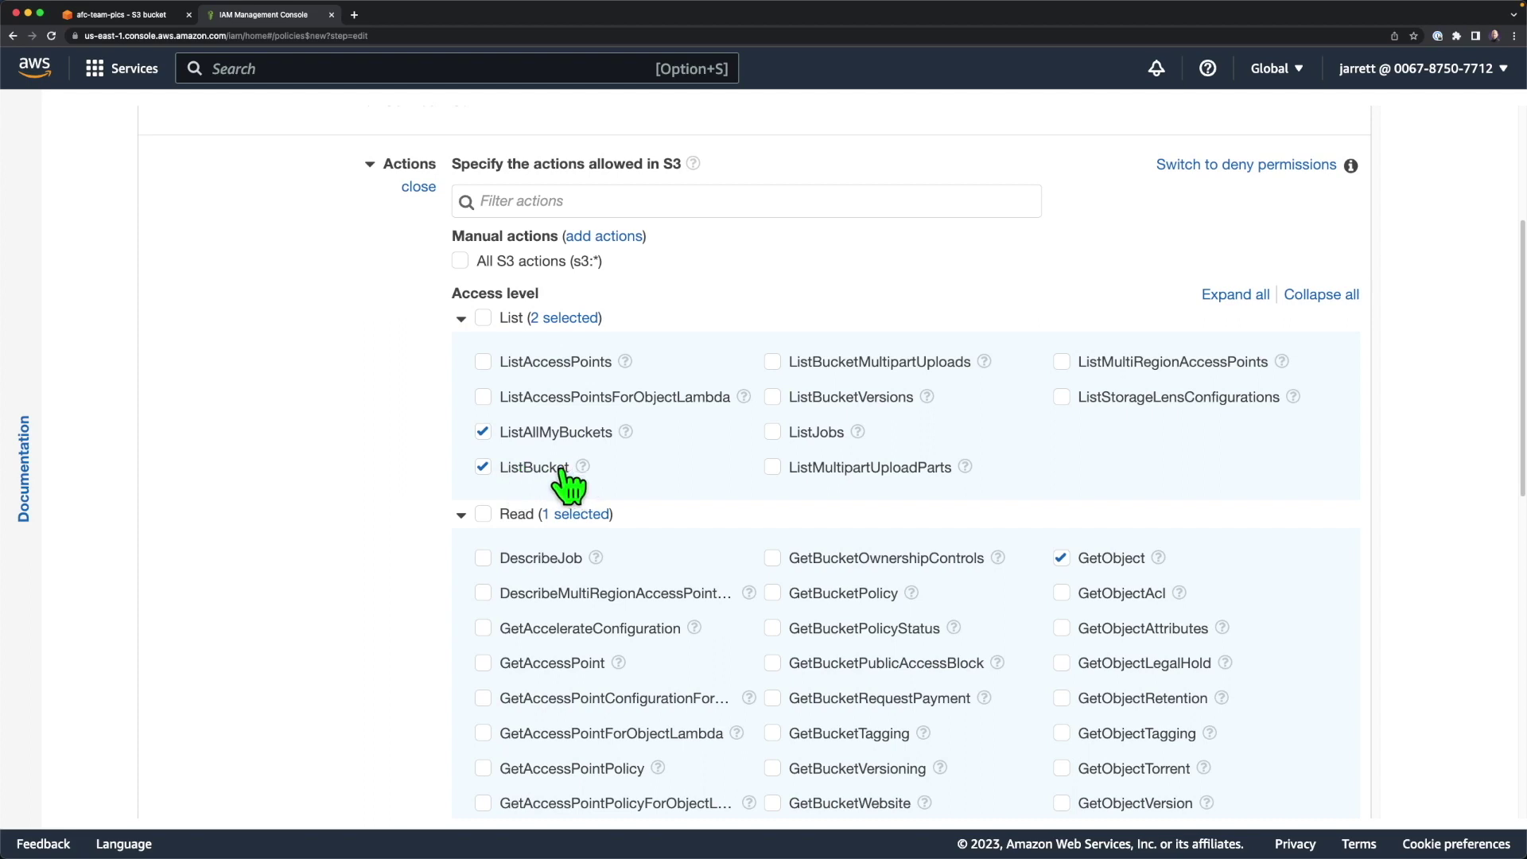
left_click(462, 319)
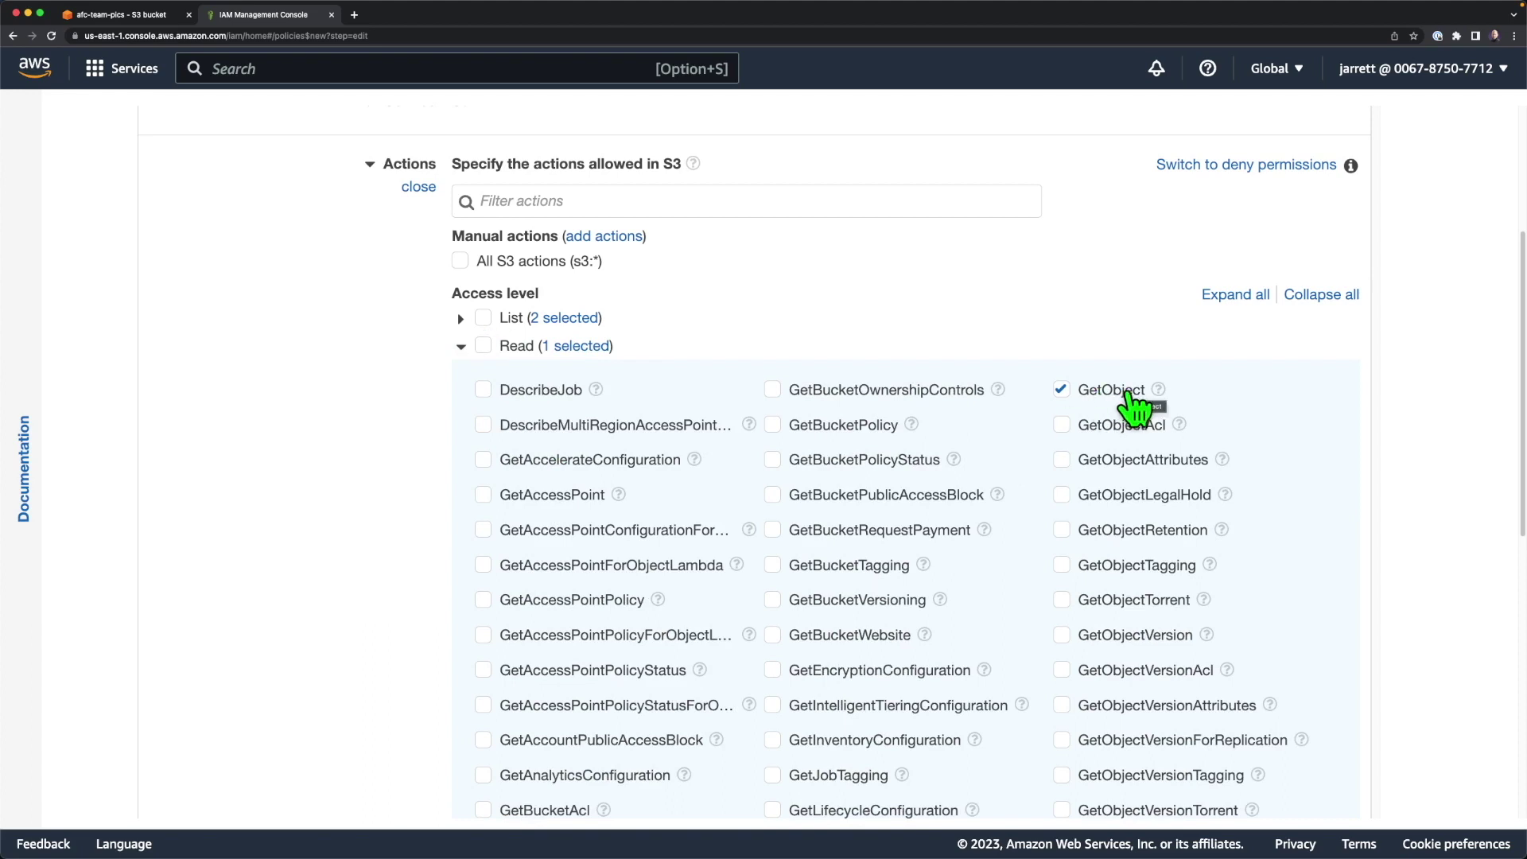
left_click(460, 346)
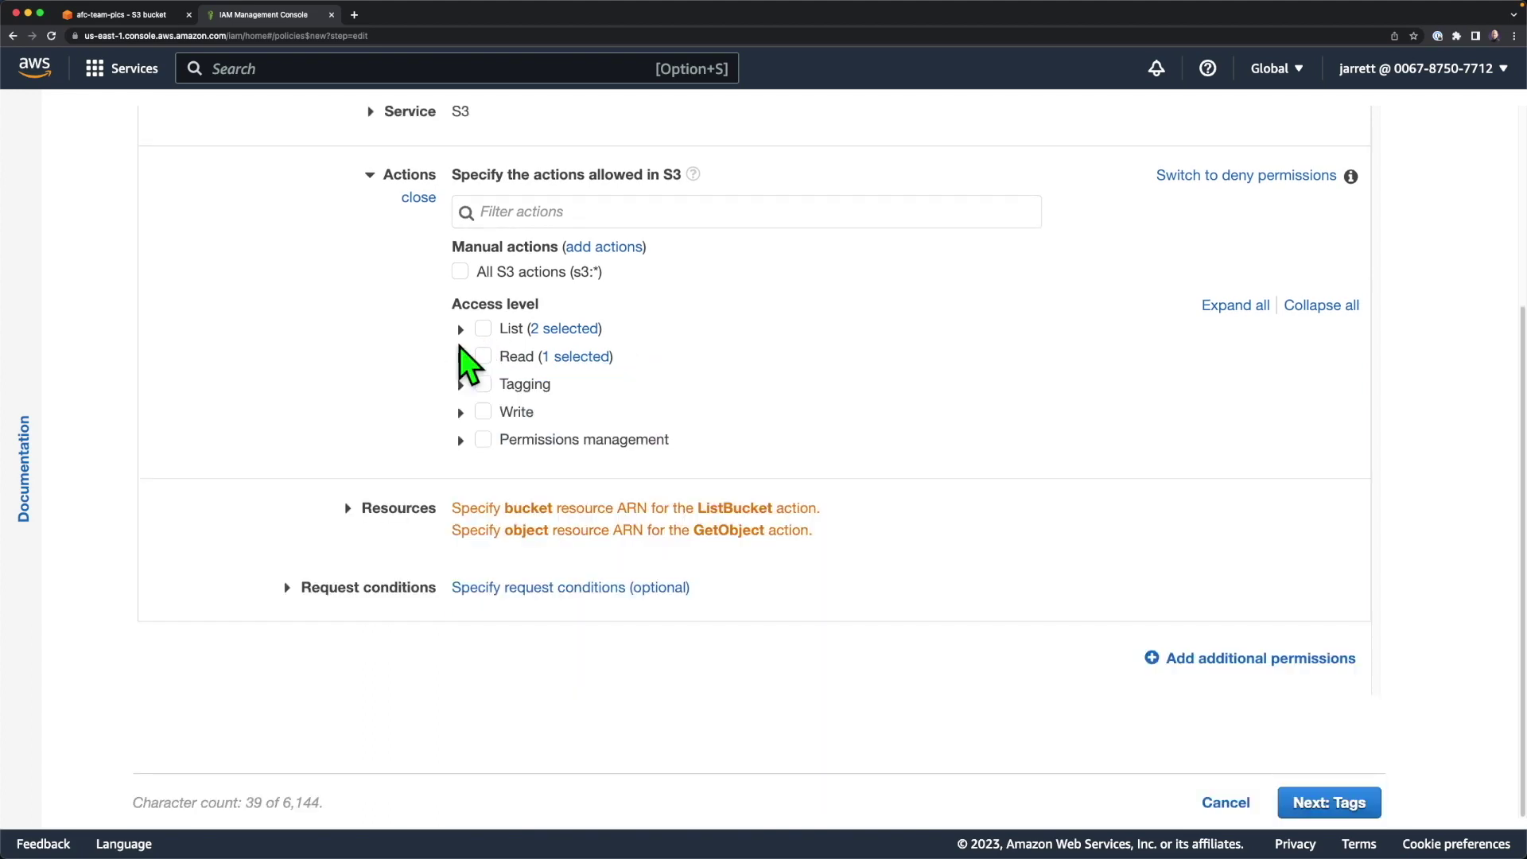
Restrict the policy's bucket resource to afc-team-pics, checking the name against the S3 bucket's page before adding the ARN.
left_click(342, 509)
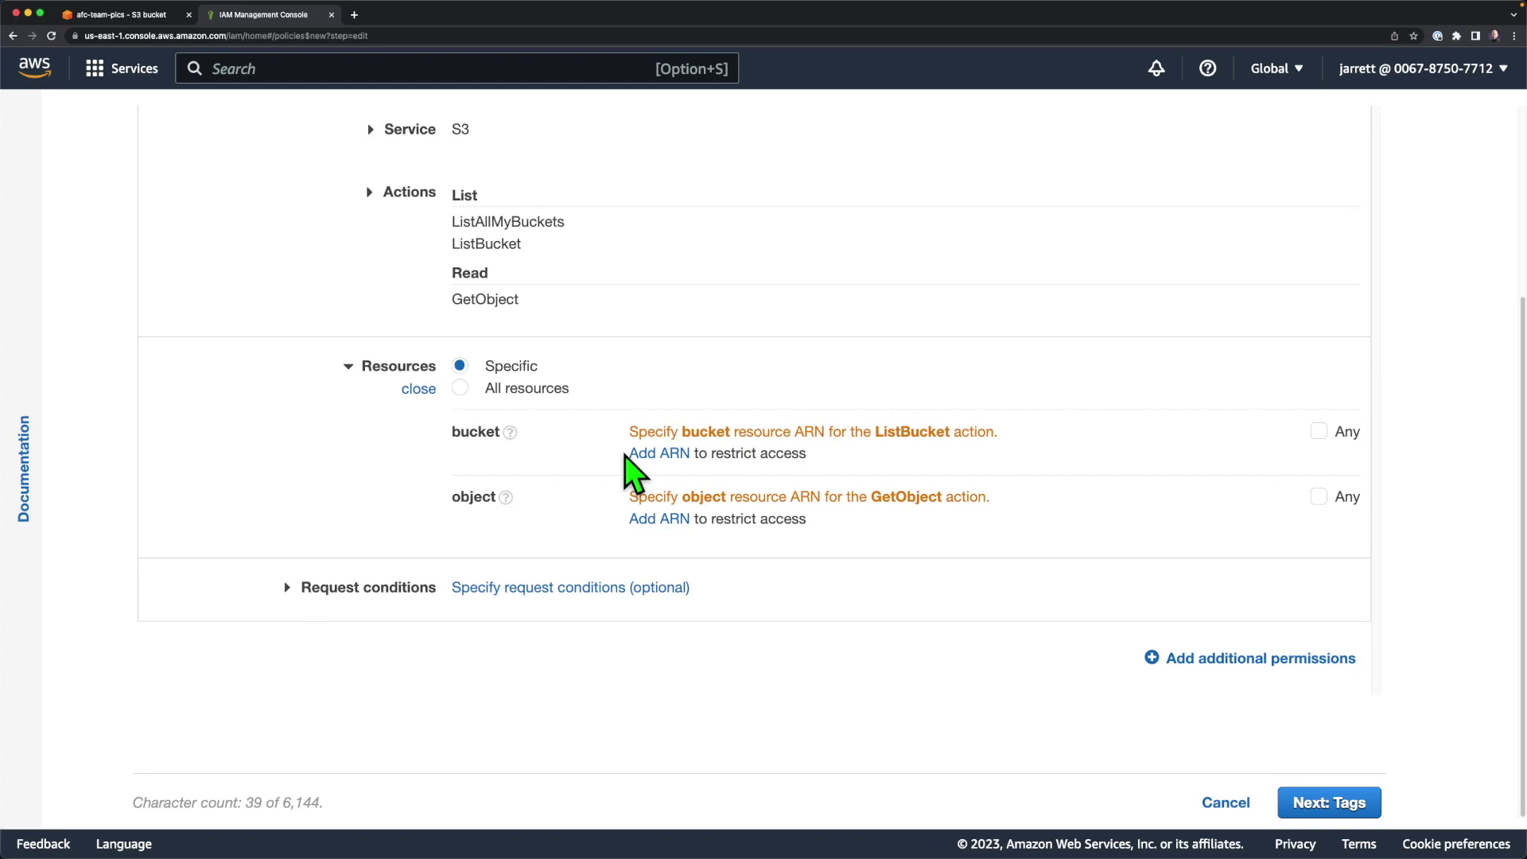
left_click(641, 455)
left_click(838, 385)
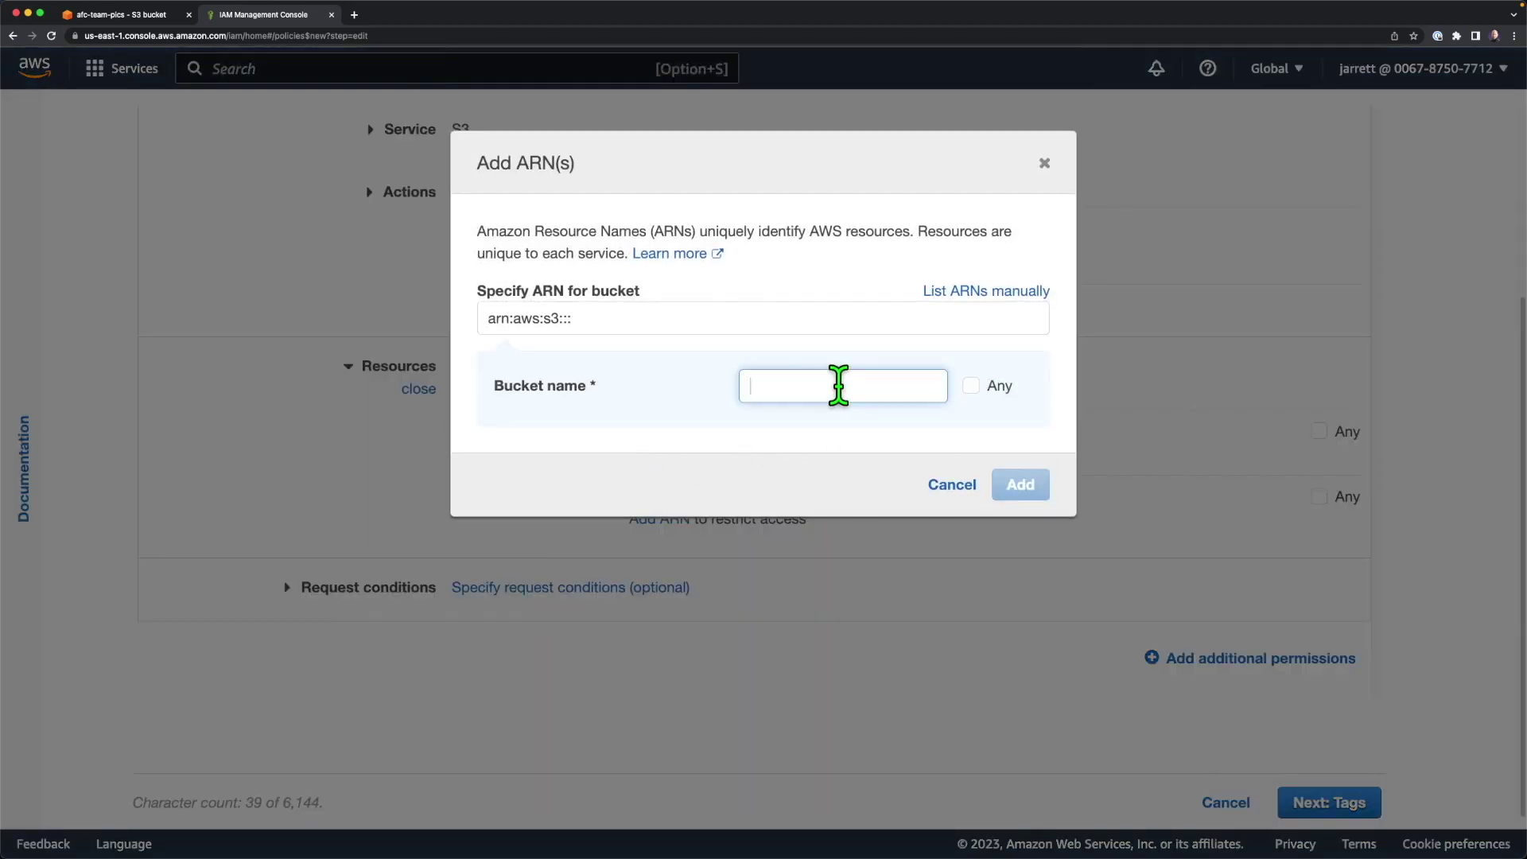
type("afc-")
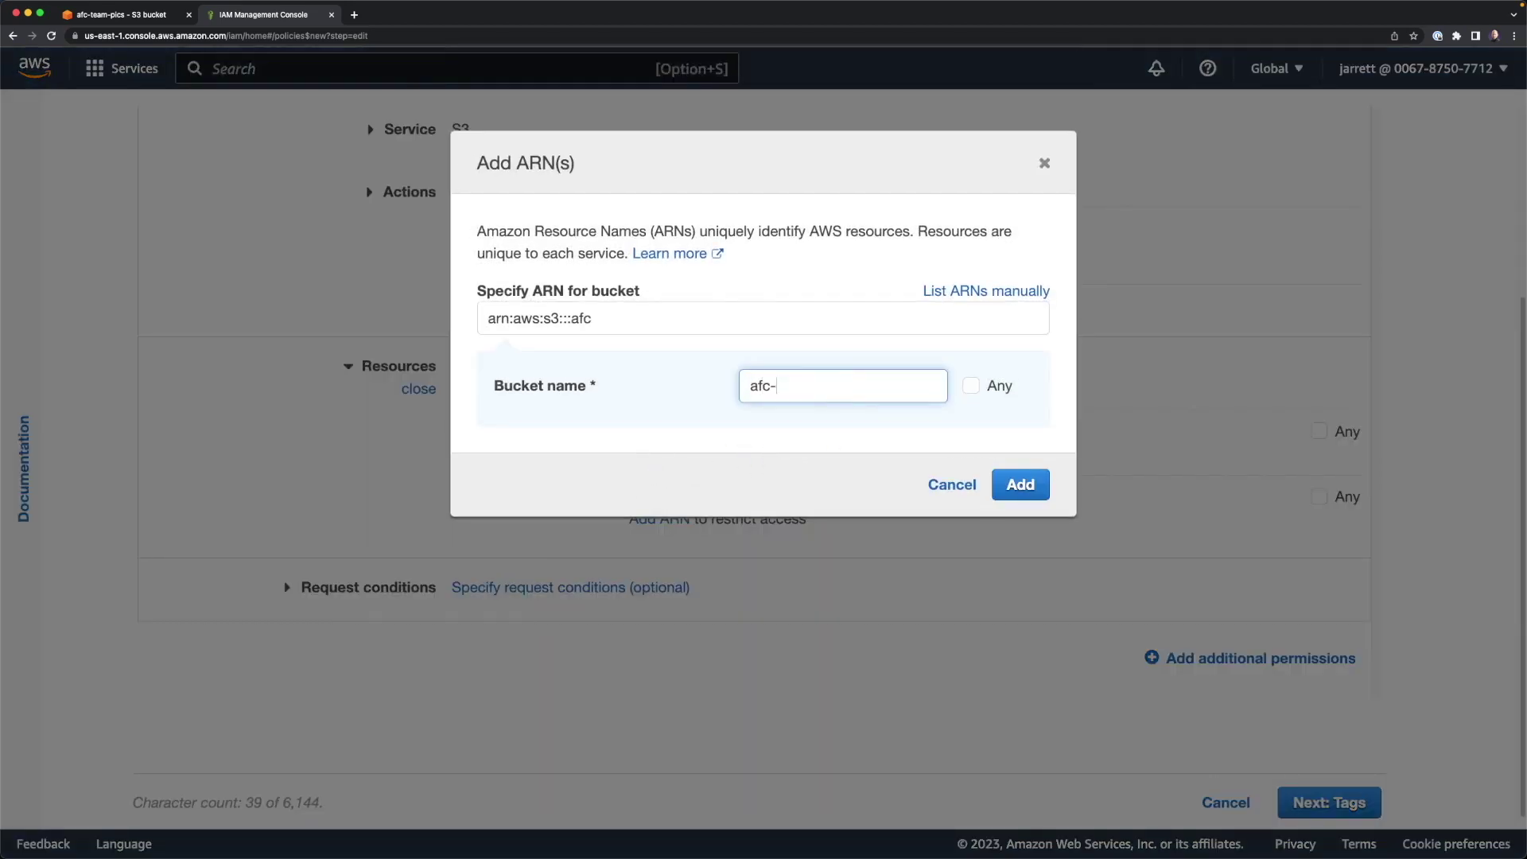
type("team-pics")
left_click(139, 14)
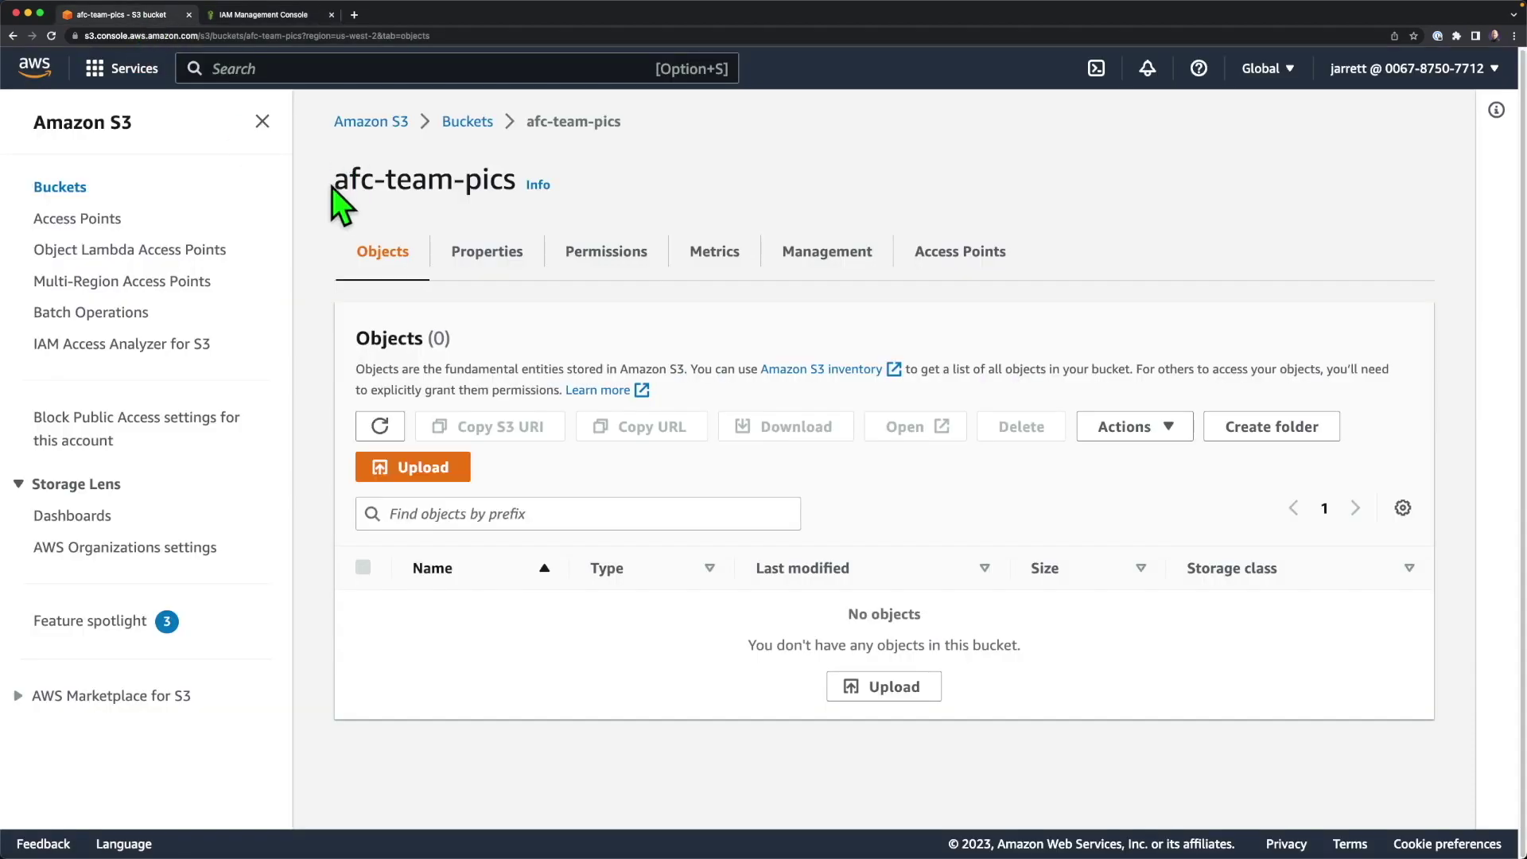
left_click(258, 15)
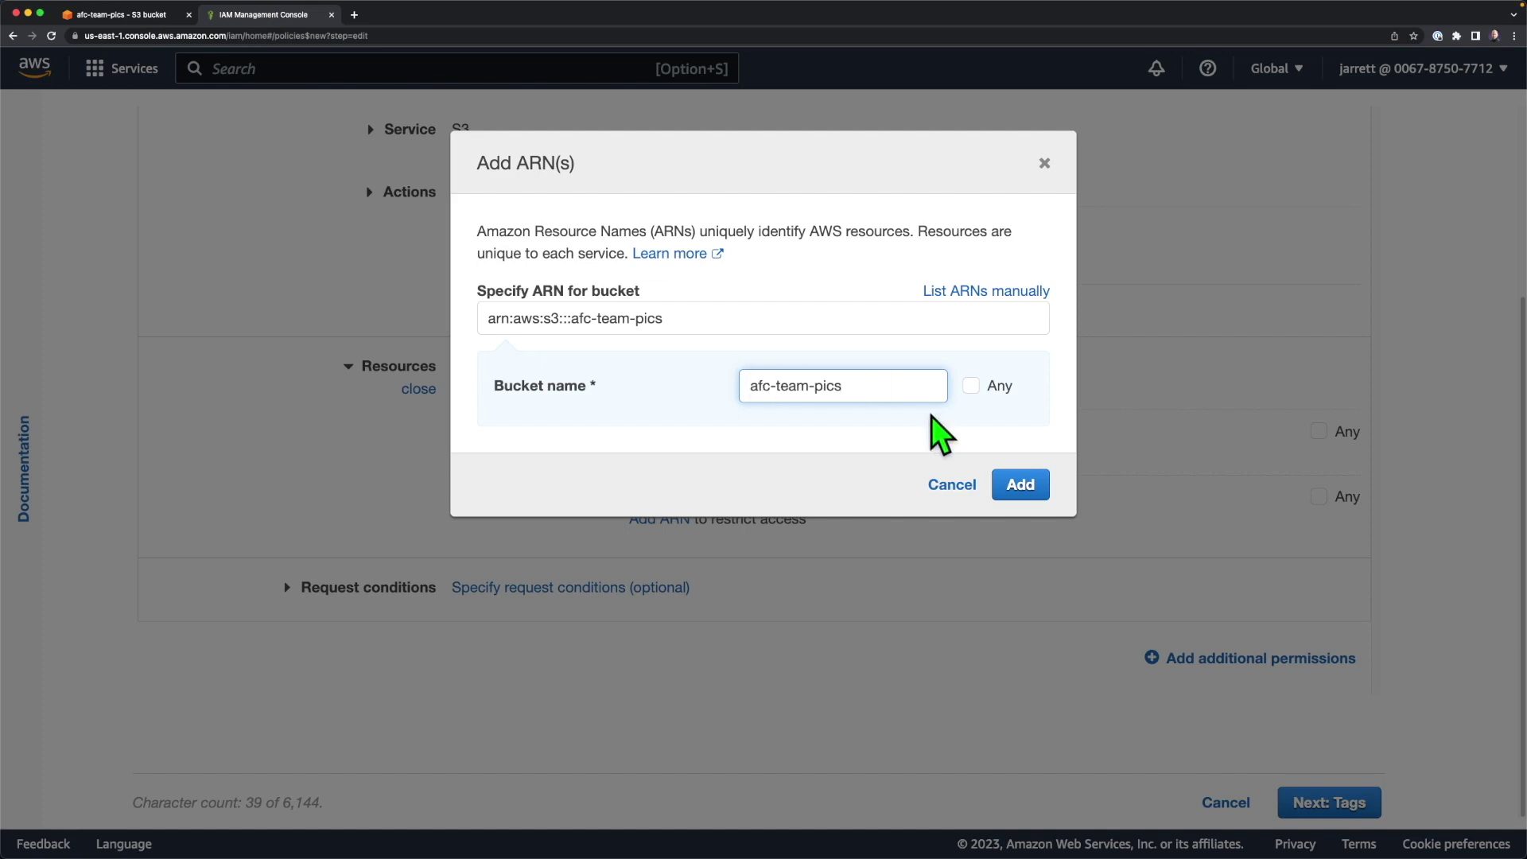
left_click(1024, 488)
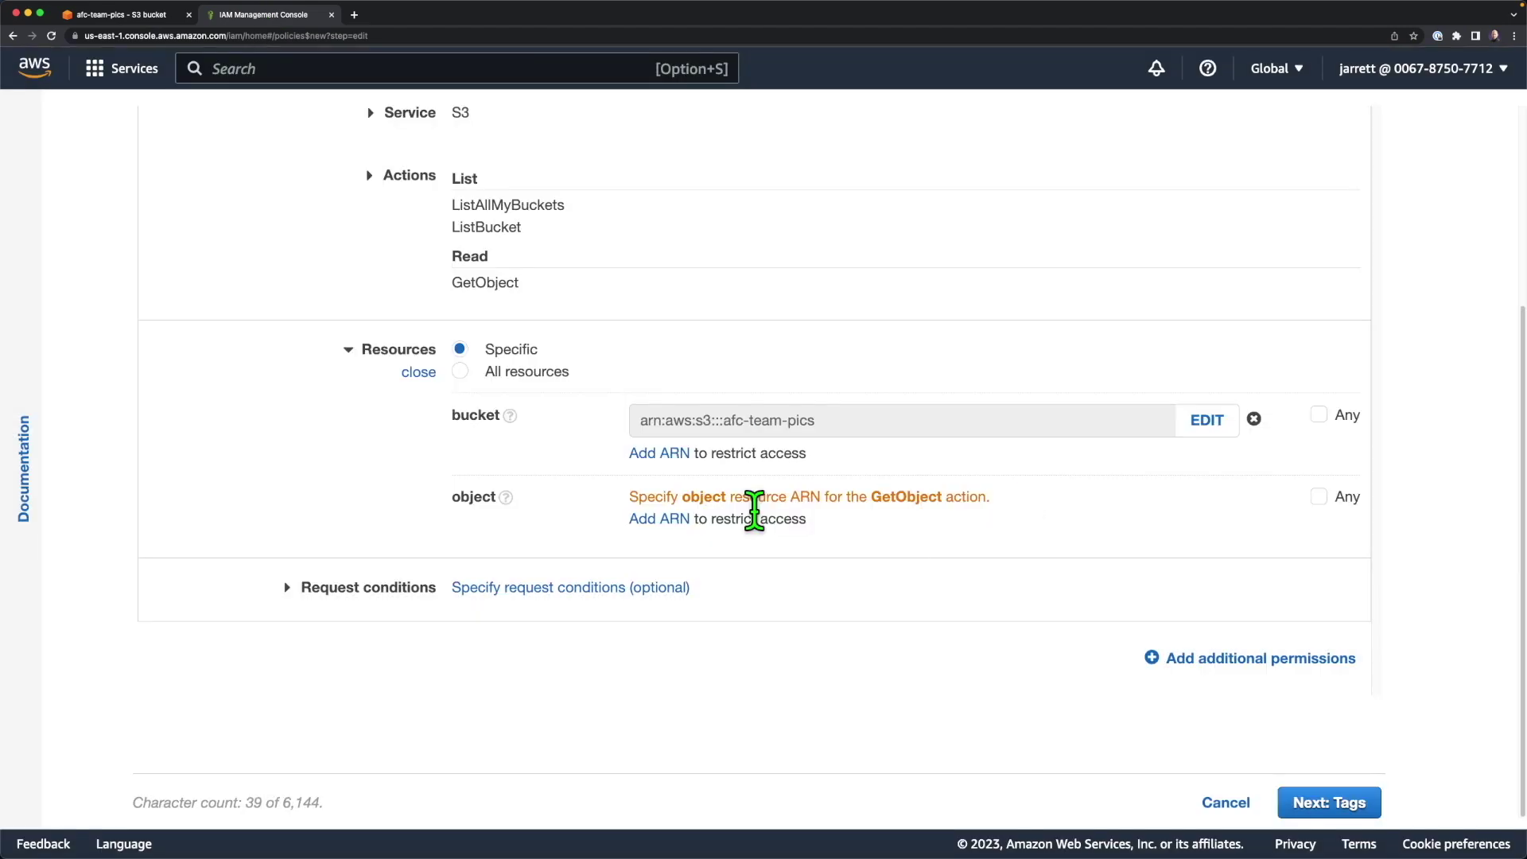
Add an object ARN covering any object in the afc-team-pics bucket.
left_click(672, 521)
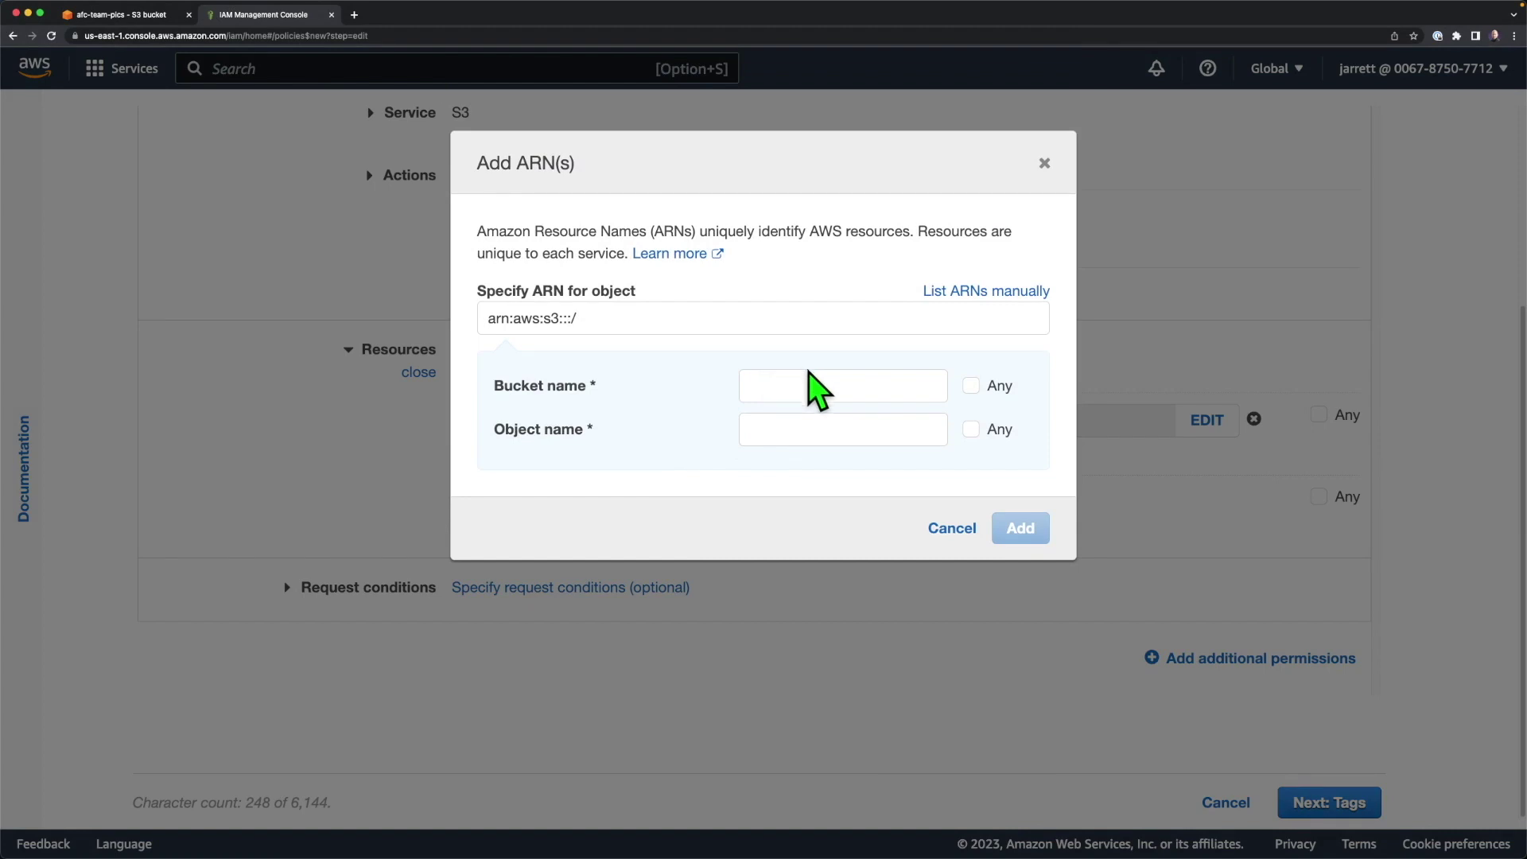
left_click(803, 382)
type("afc-team-pics")
left_click(804, 424)
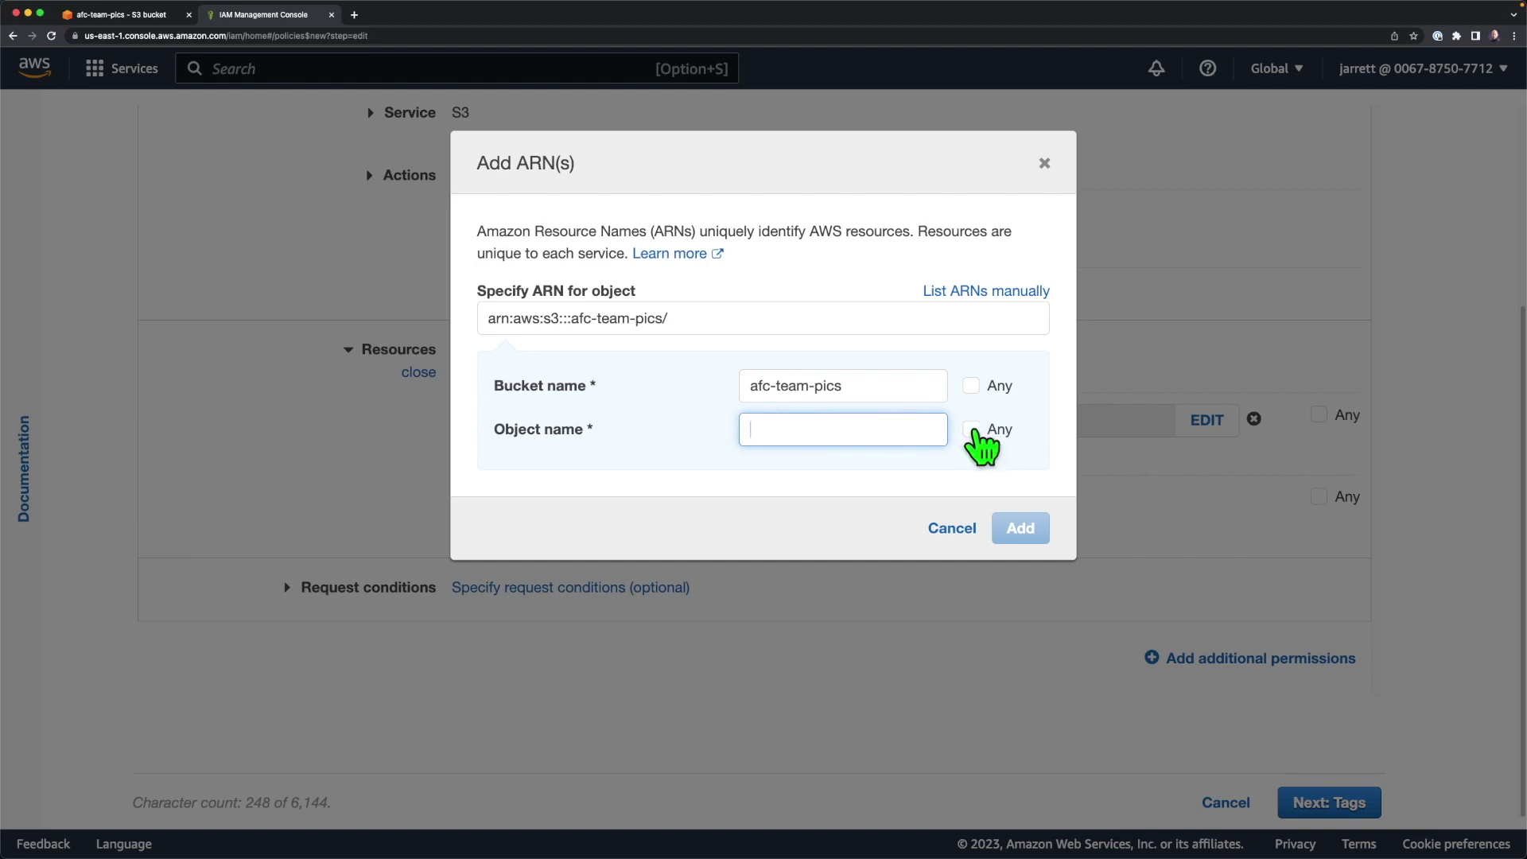
left_click(972, 430)
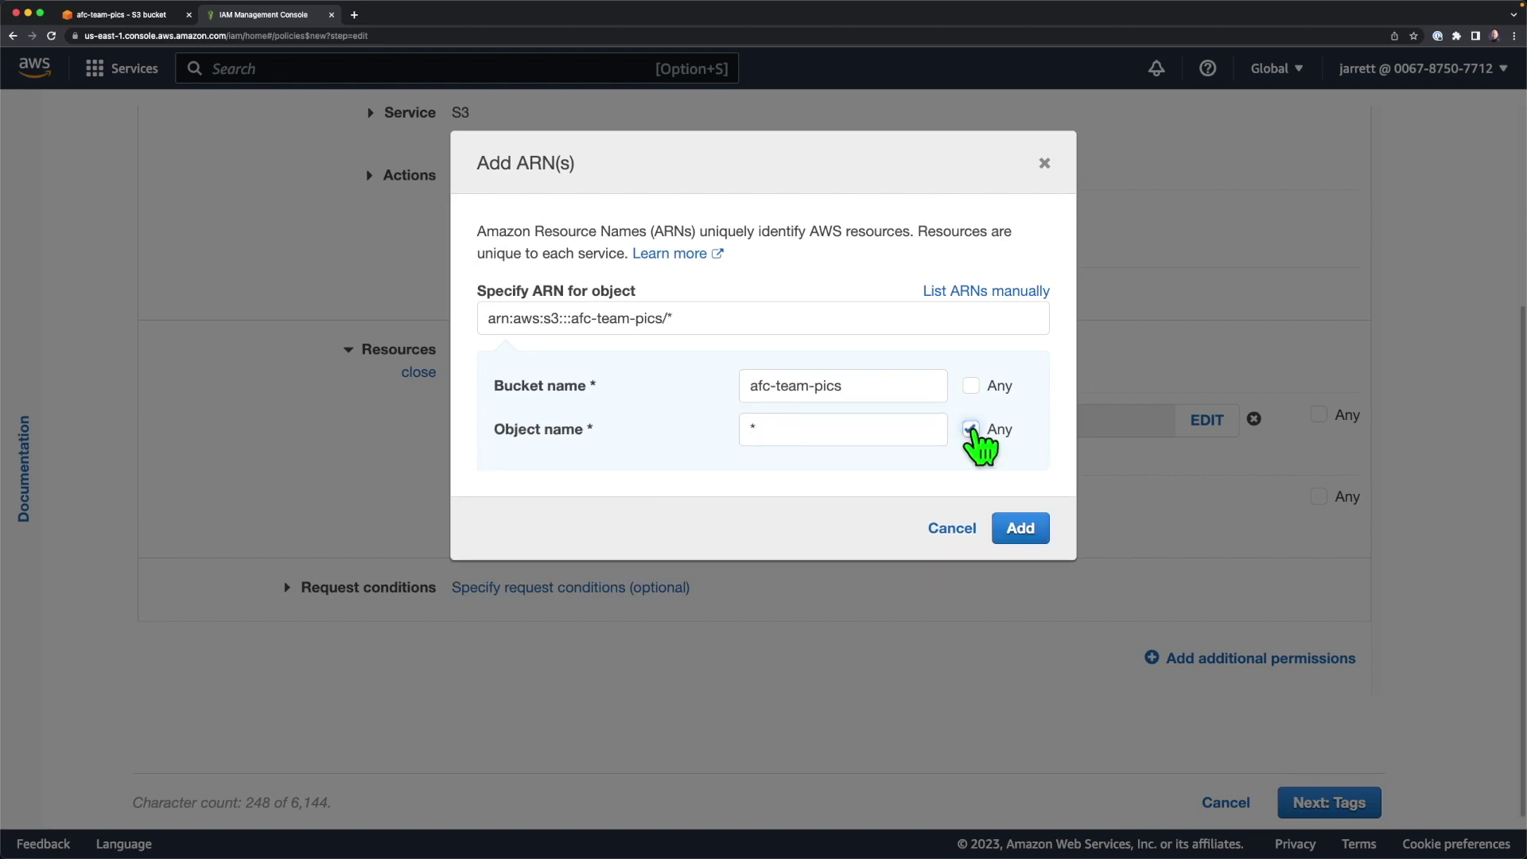
left_click(1047, 530)
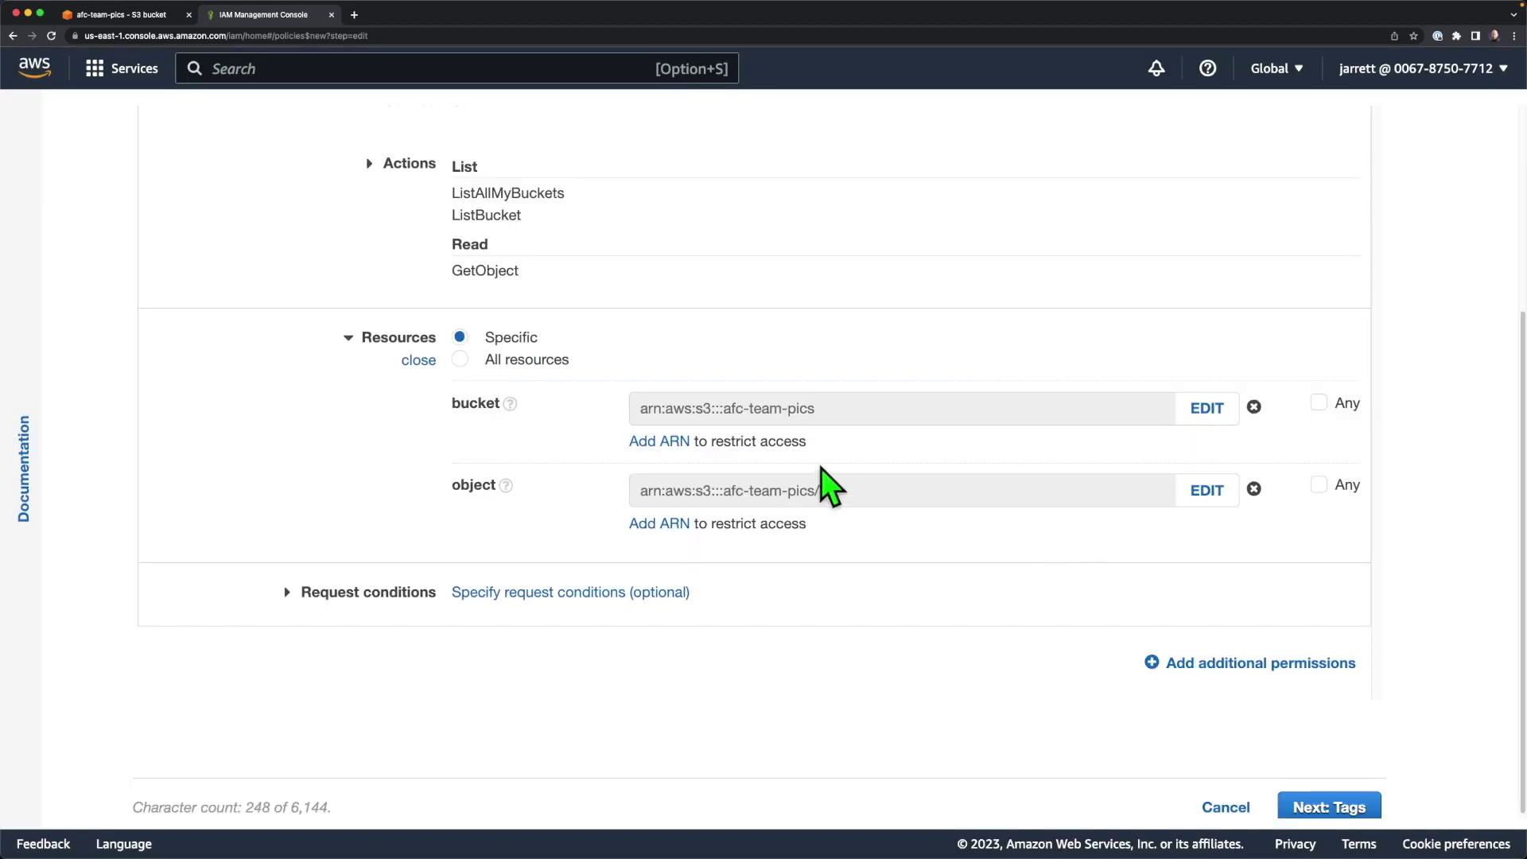
Look over the finished actions and resources, and read through the policy's JSON statements.
scroll(821, 467, "up", 3)
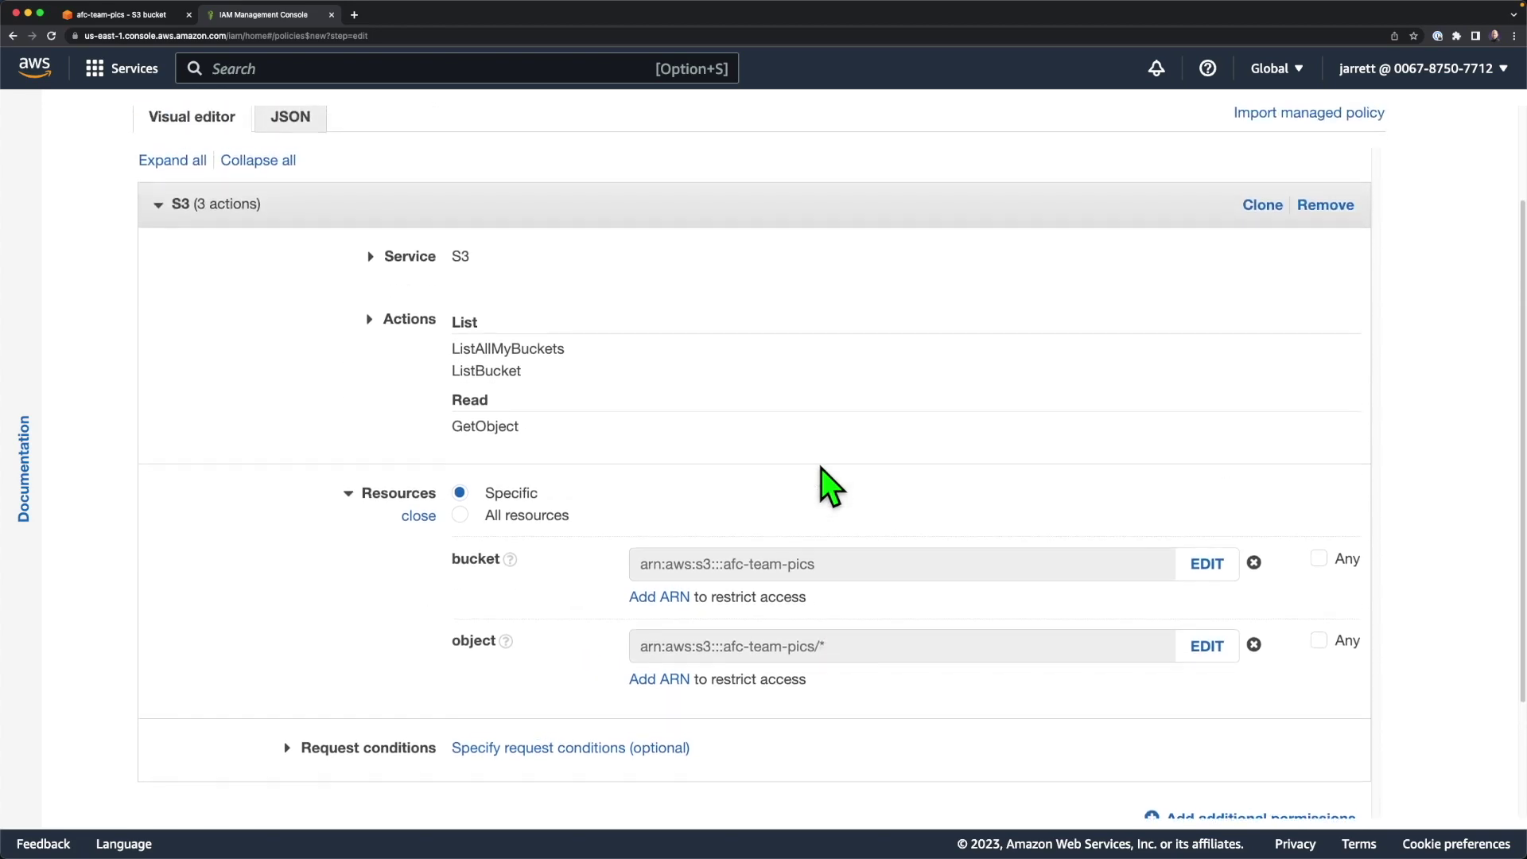
scroll(821, 467, "up", 1)
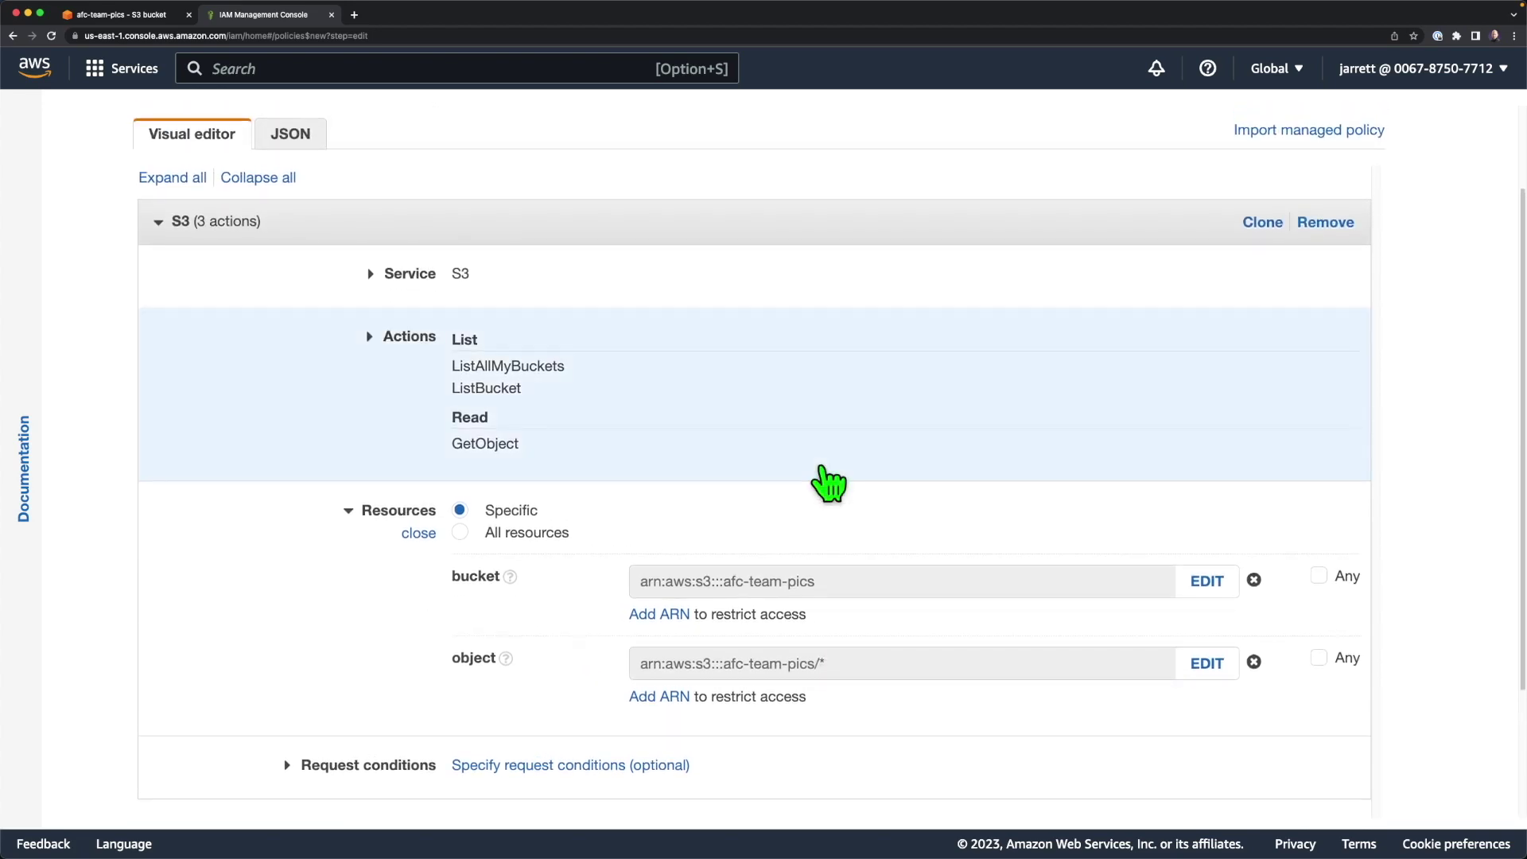
left_click(290, 135)
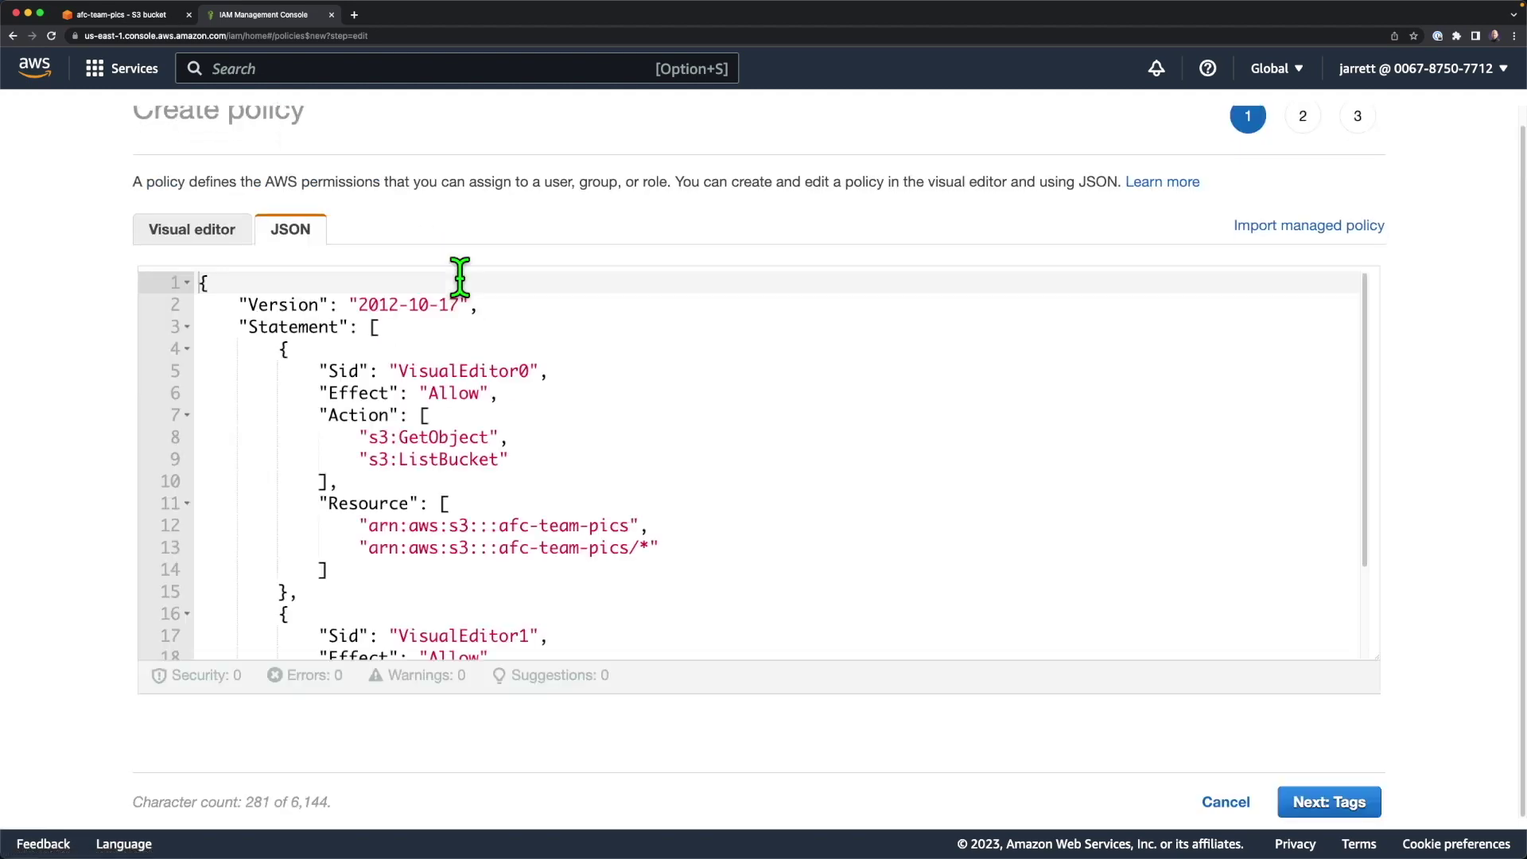
scroll(595, 417, "down", 3)
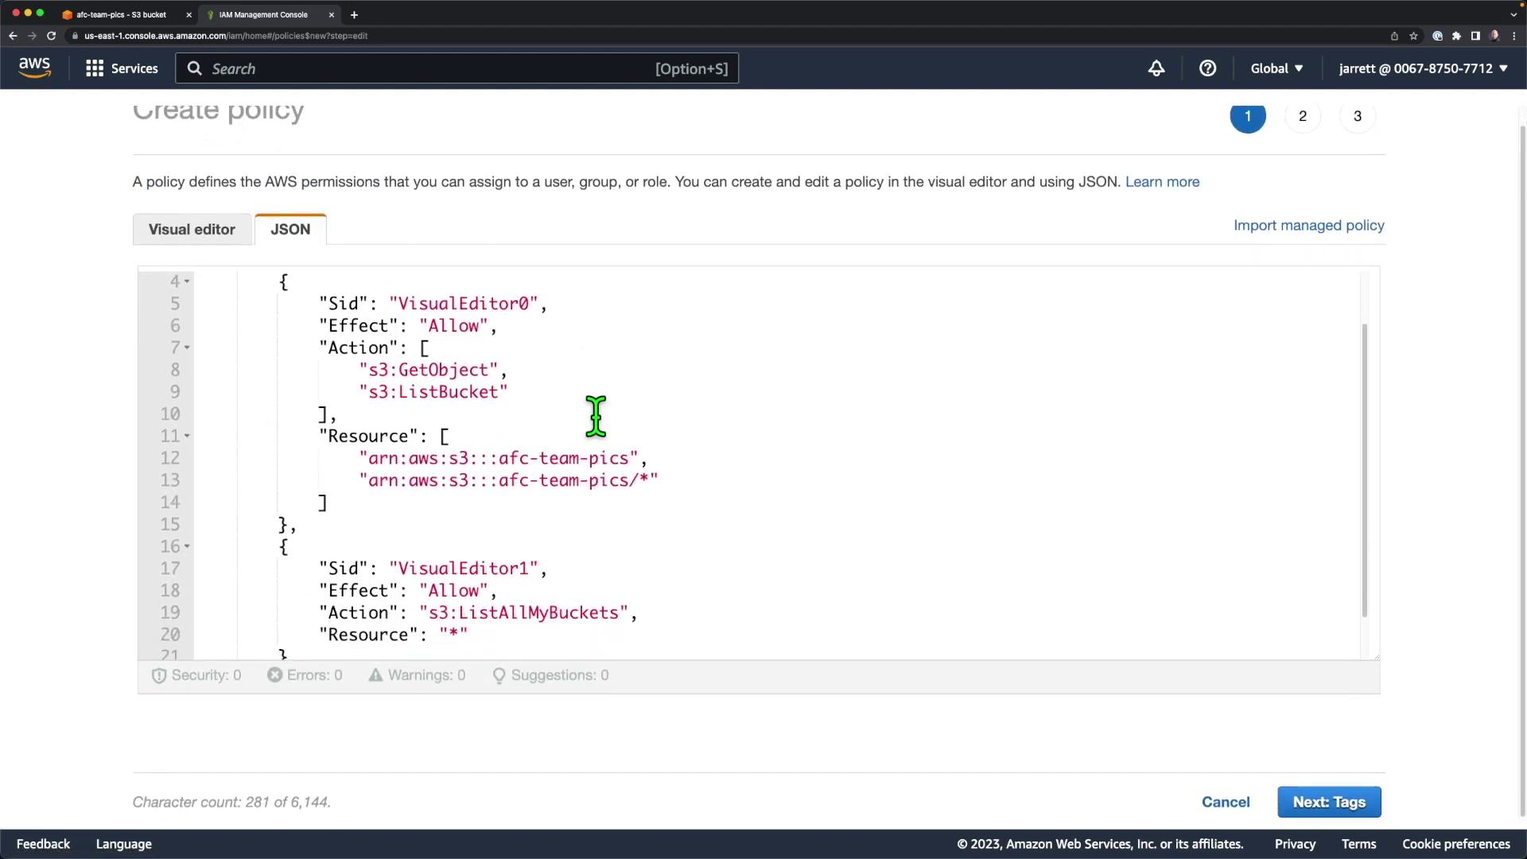
scroll(595, 417, "up", 3)
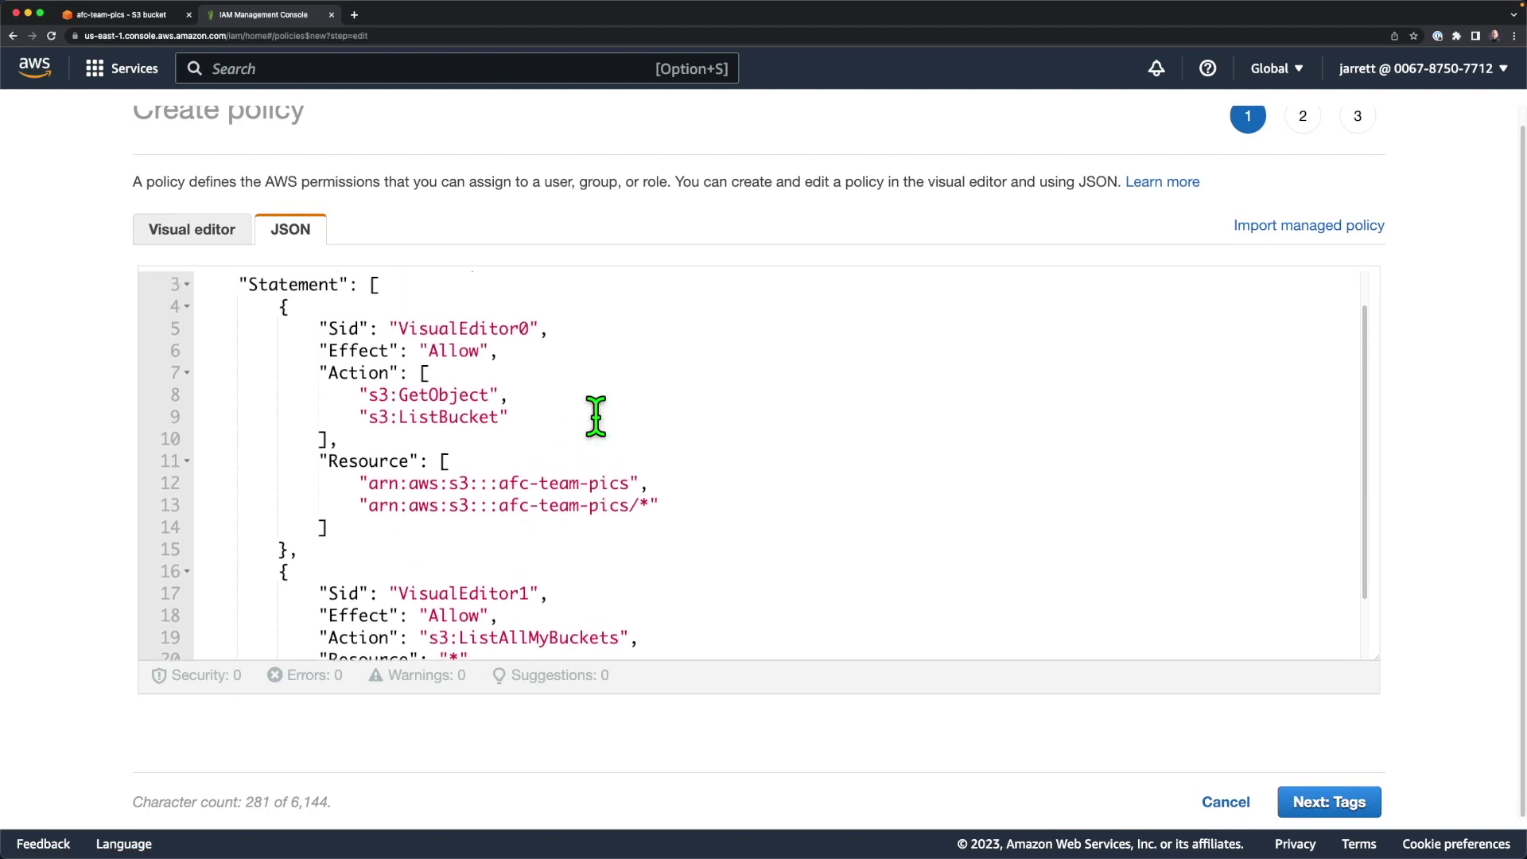
scroll(597, 420, "down", 1)
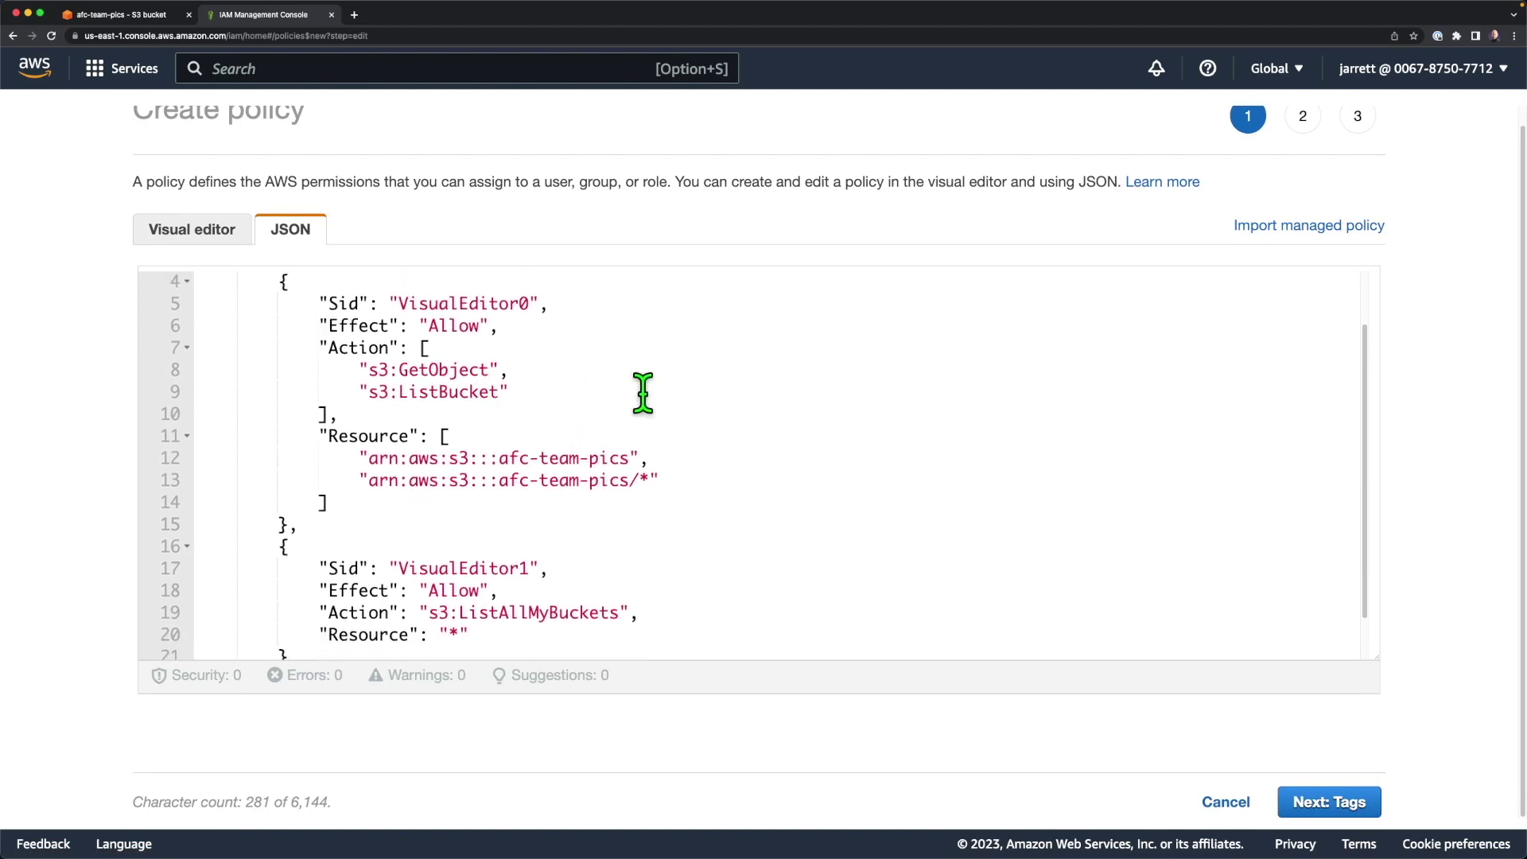
Examine in the JSON which resources the GetObject, ListBucket and ListAllMyBuckets actions apply to.
left_click_drag(350, 373, 658, 485)
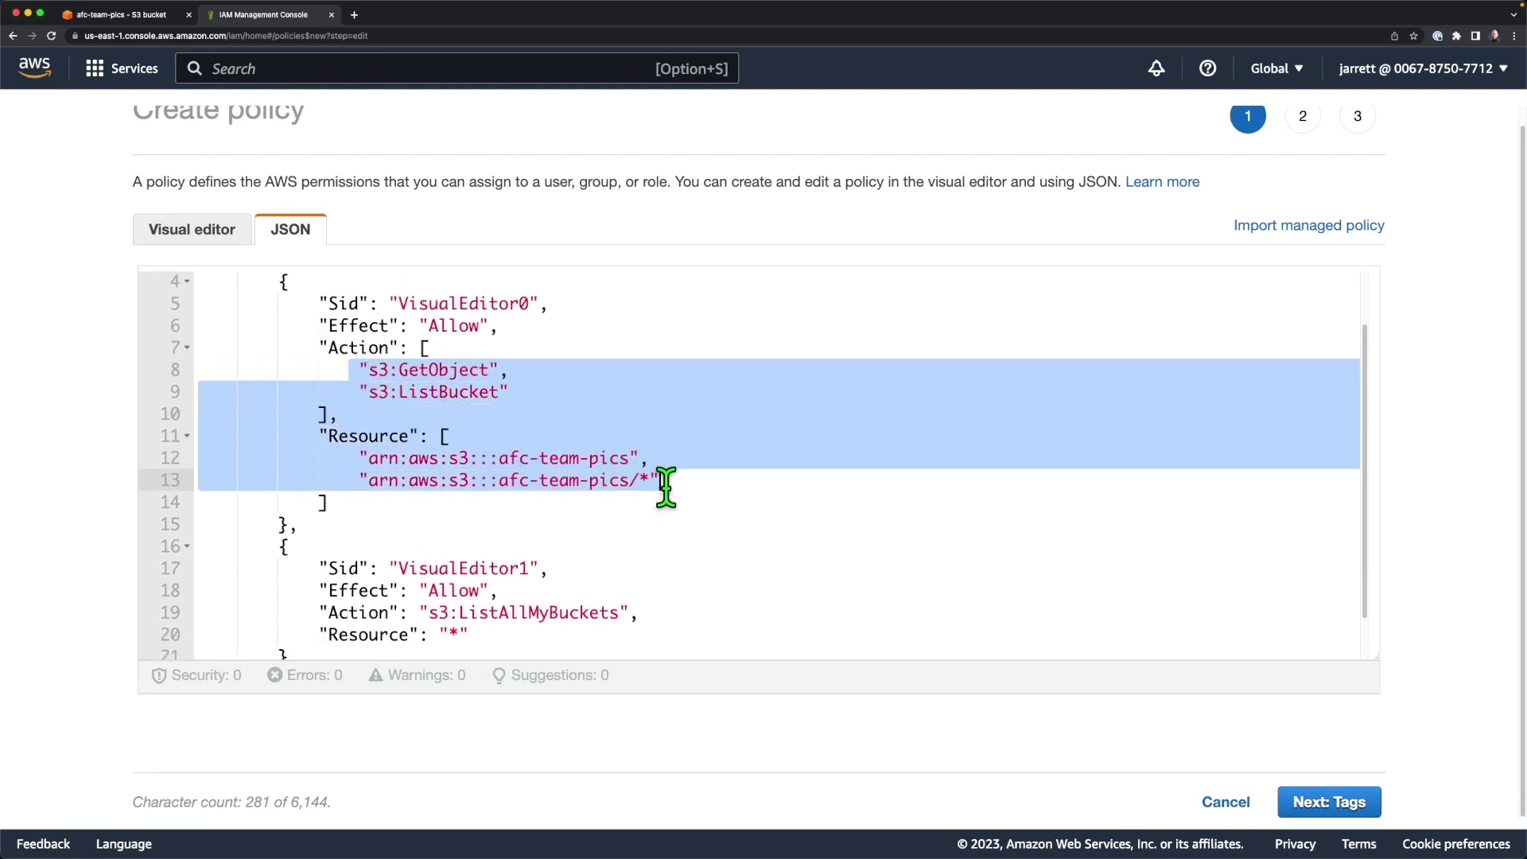
left_click(658, 484)
left_click_drag(358, 370, 510, 370)
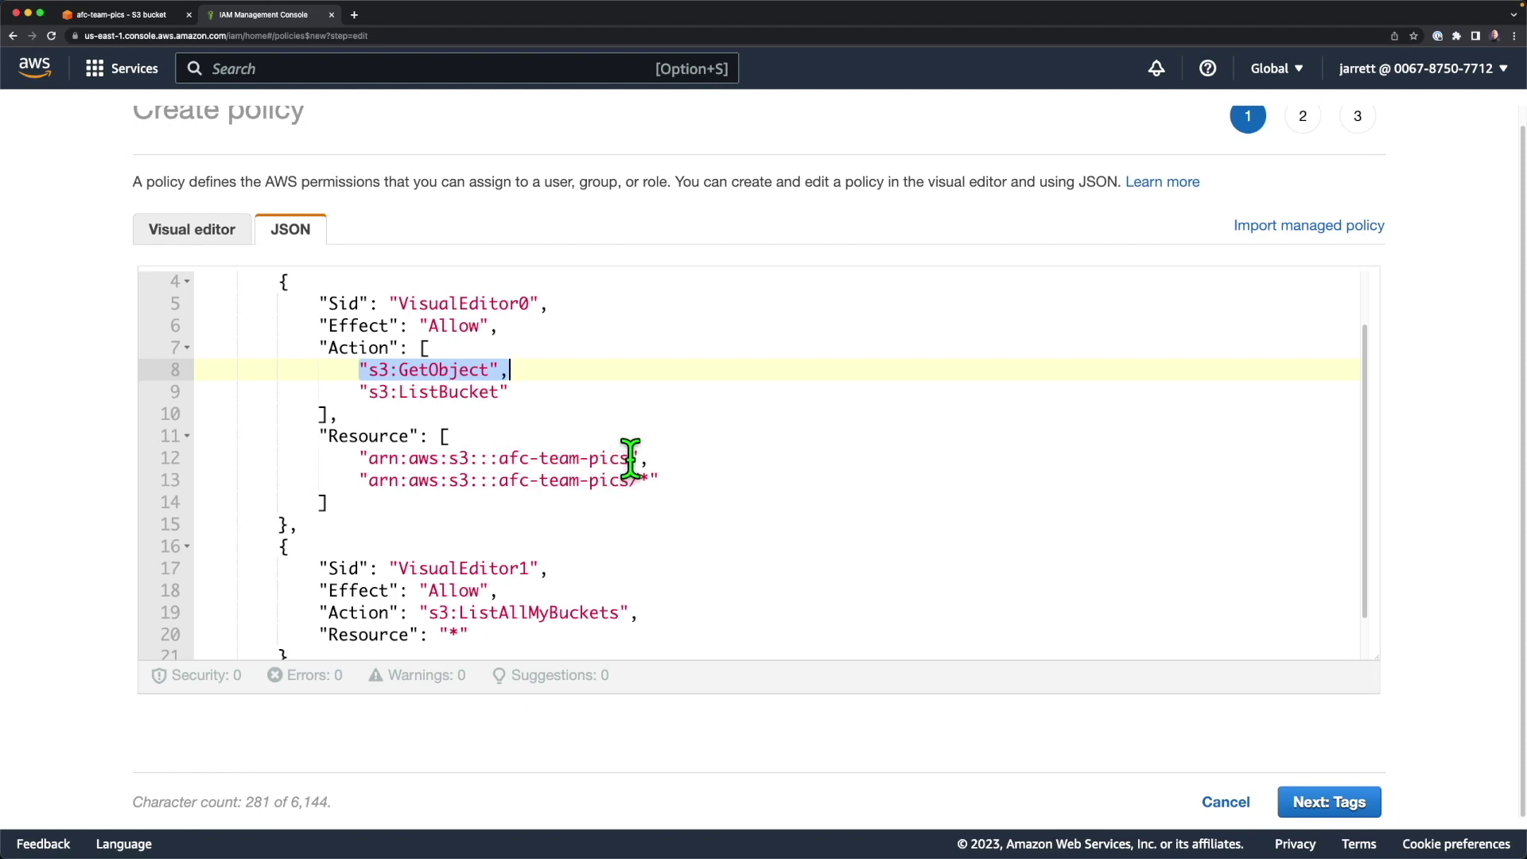
left_click_drag(674, 481, 383, 481)
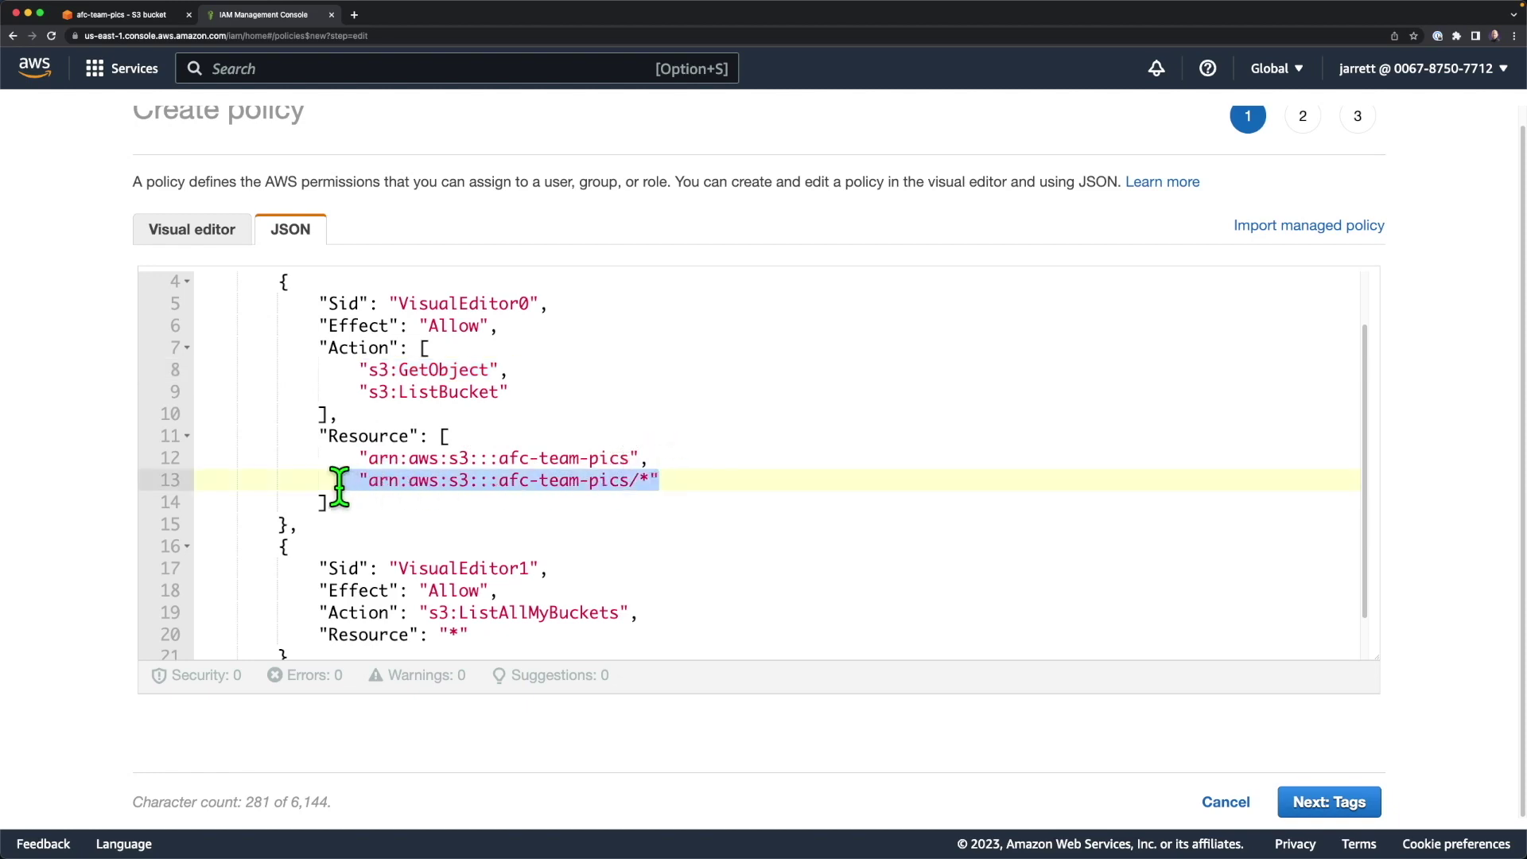
left_click(447, 480)
left_click_drag(362, 390, 522, 392)
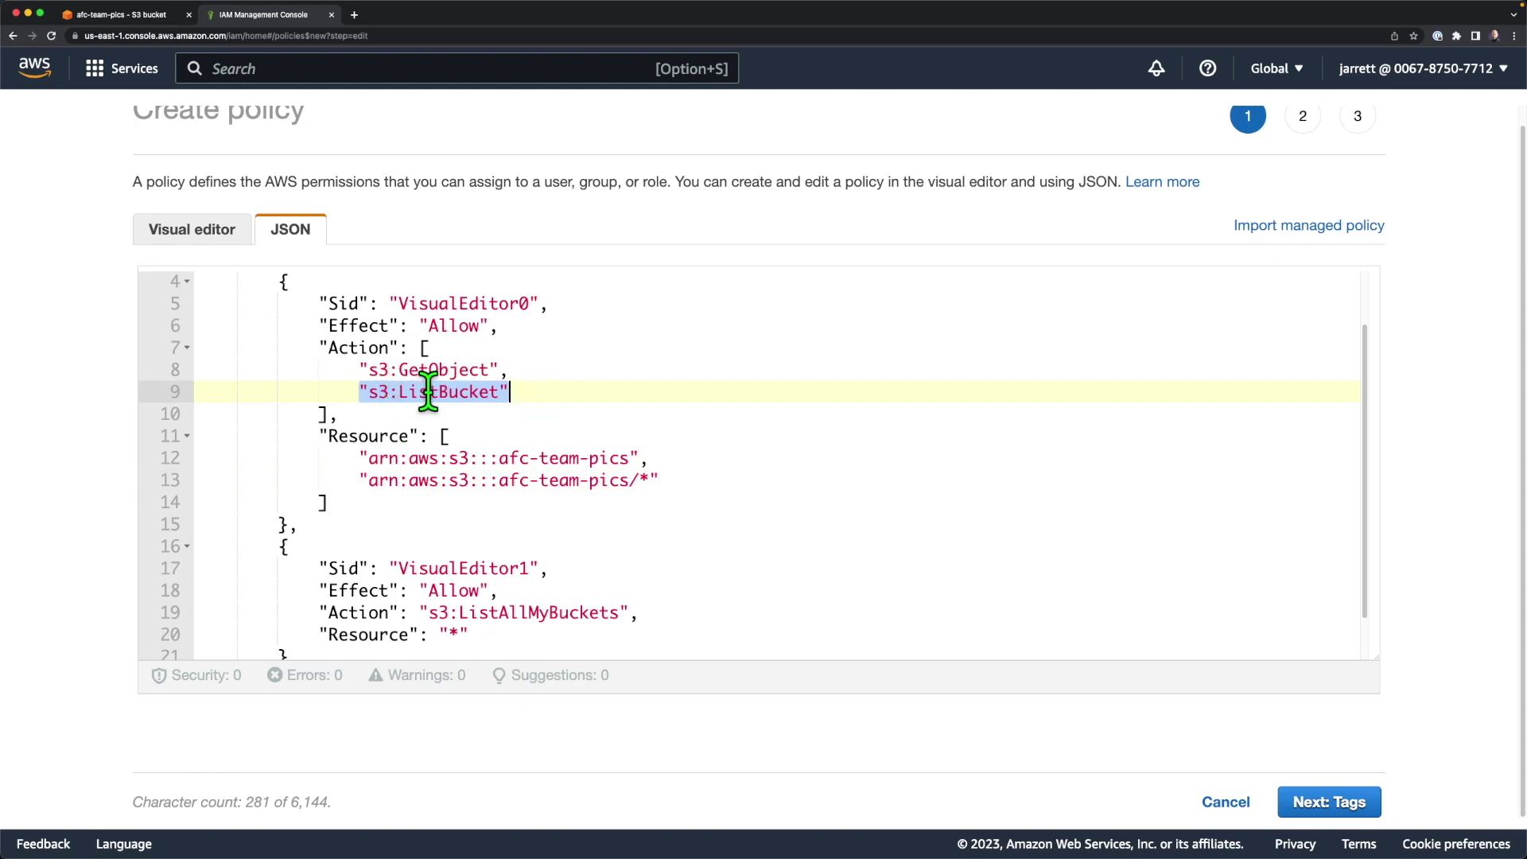
left_click_drag(365, 459, 648, 461)
left_click(648, 460)
scroll(647, 461, "down", 1)
left_click_drag(321, 561, 658, 581)
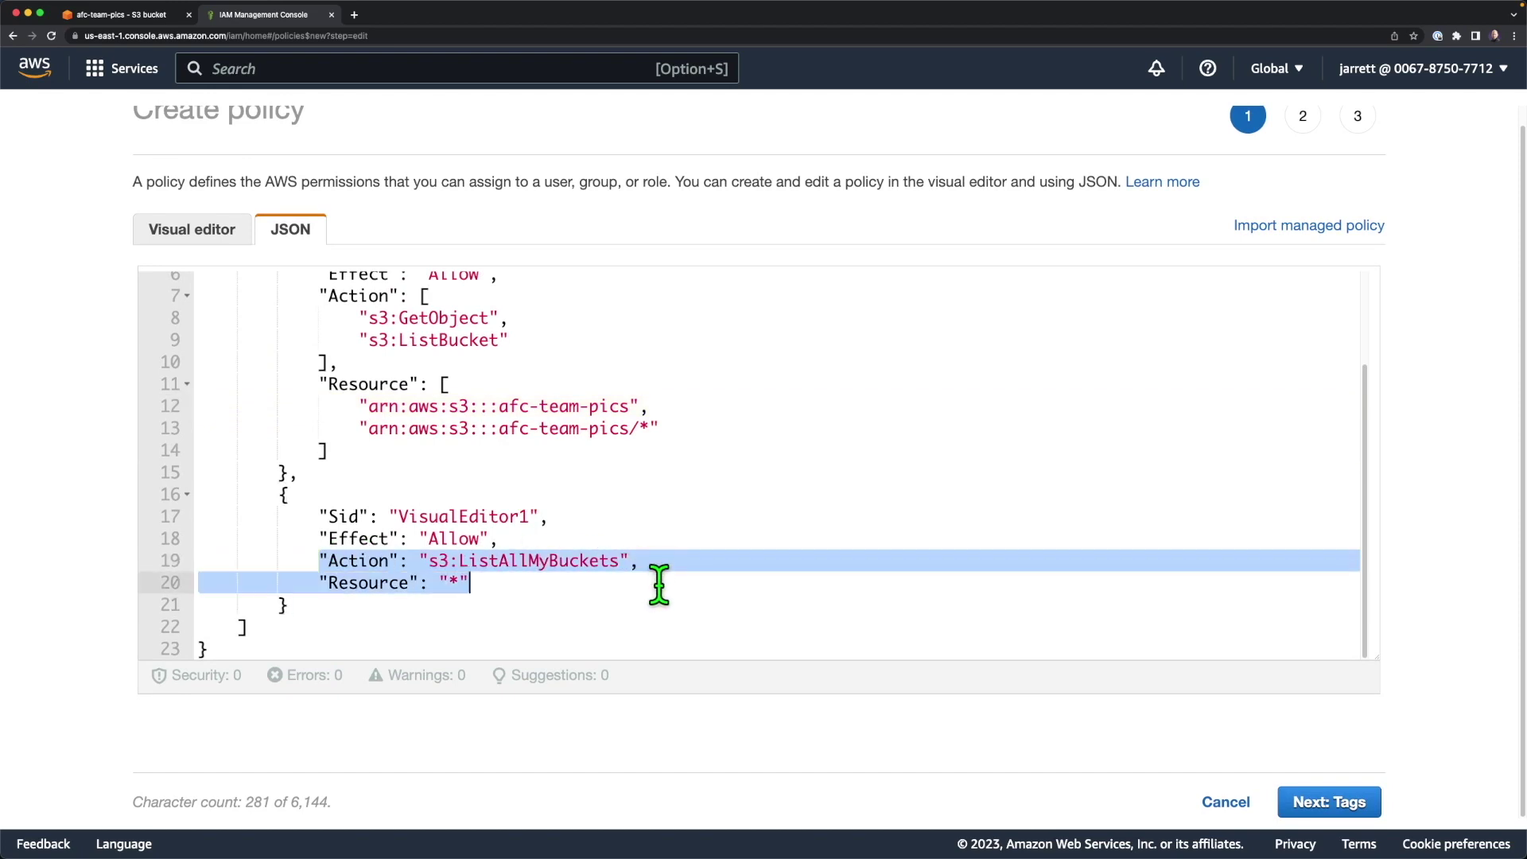
left_click(658, 581)
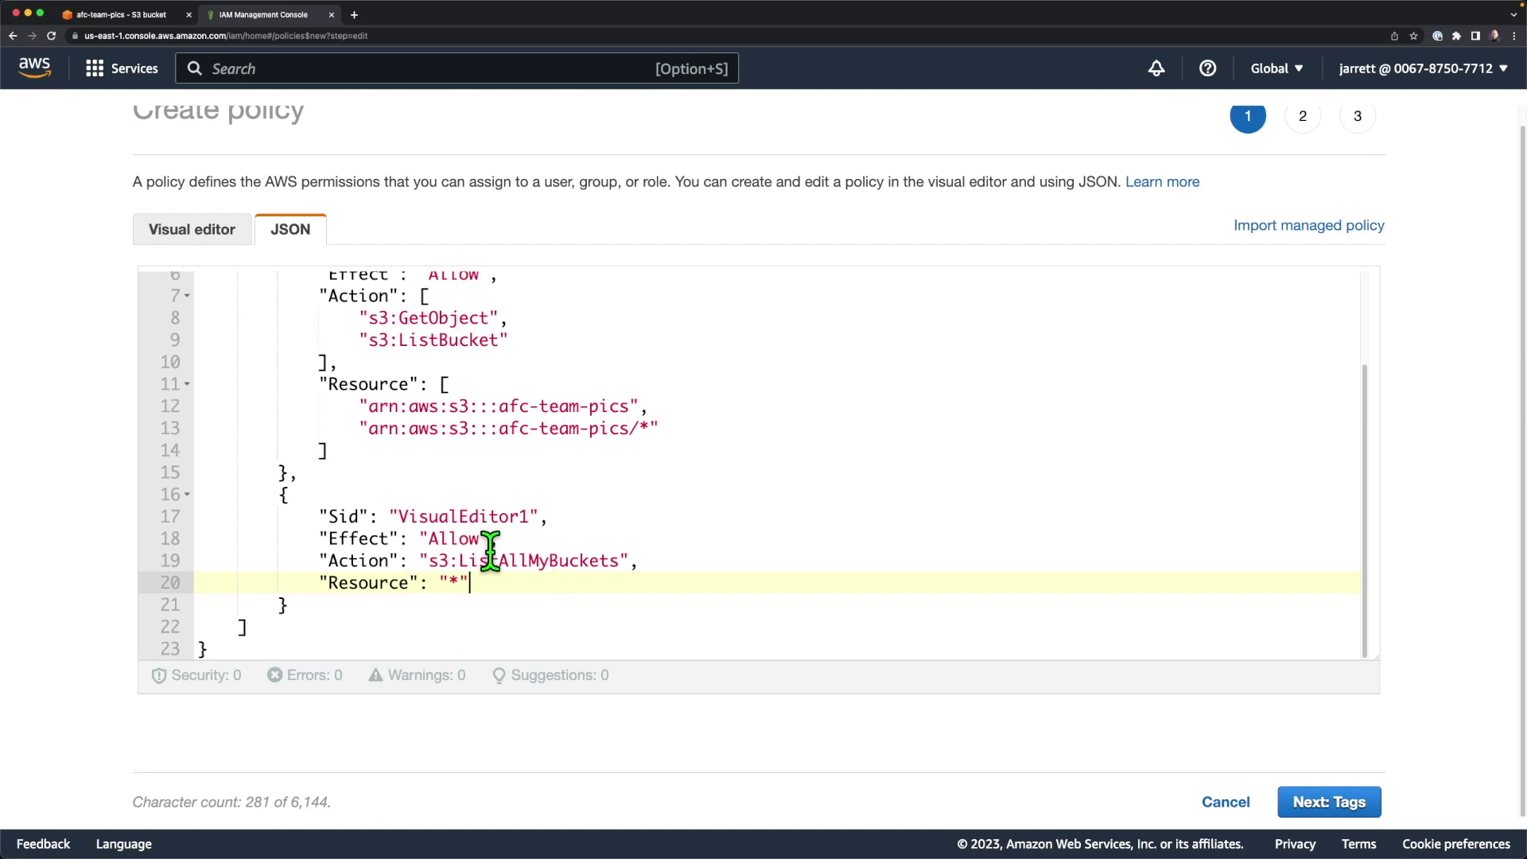
Accept the policy's permissions as defined and continue to the optional tags stage.
left_click(1325, 800)
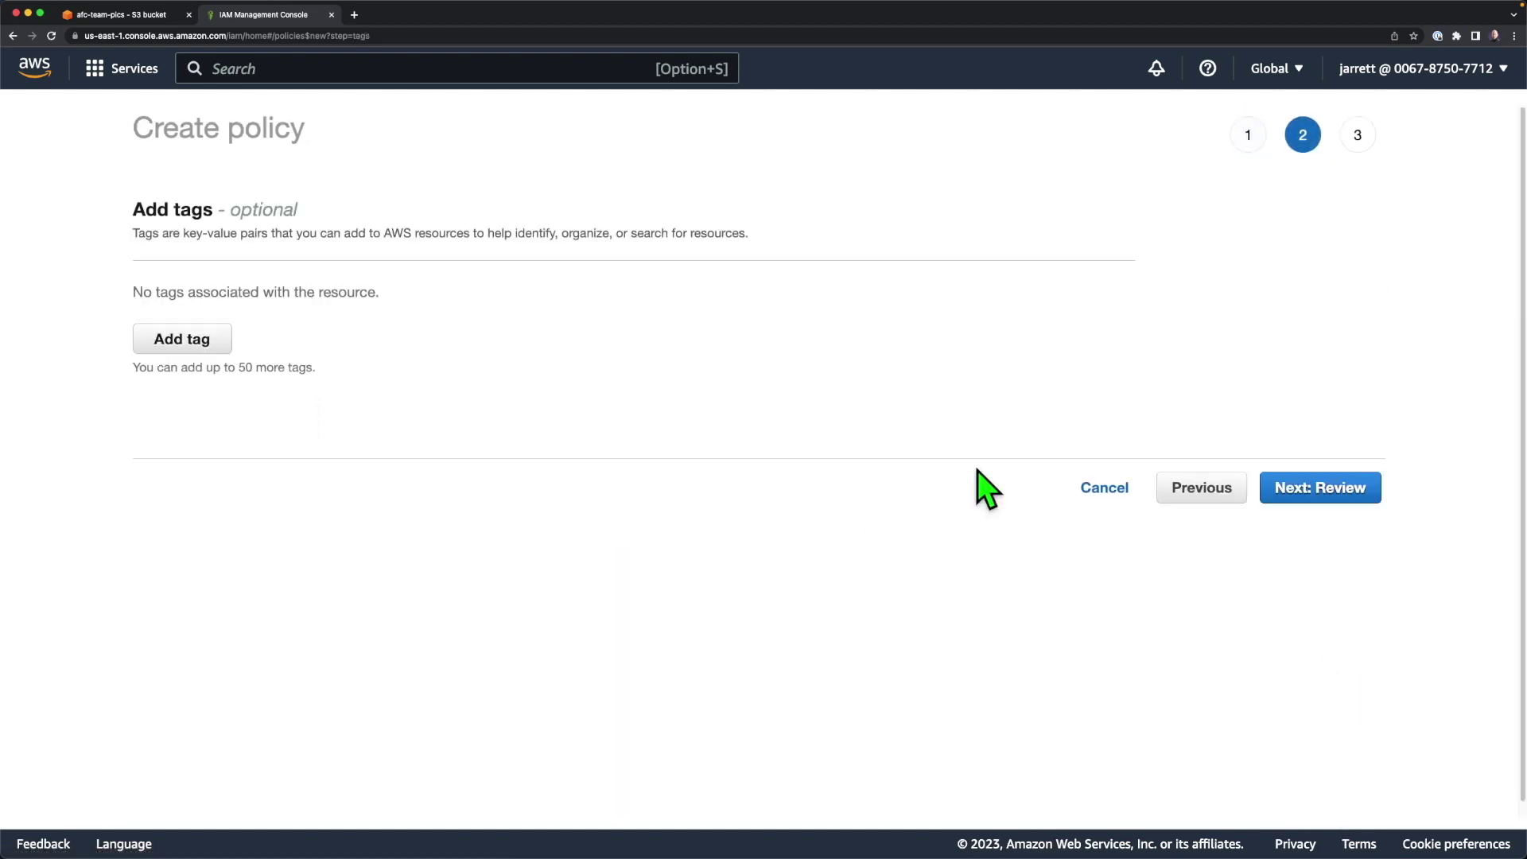
Skip the tags, name the policy my-policy with the description "Great time to subscribe!", and try to create it.
left_click(1339, 495)
left_click(614, 263)
type("my-policy")
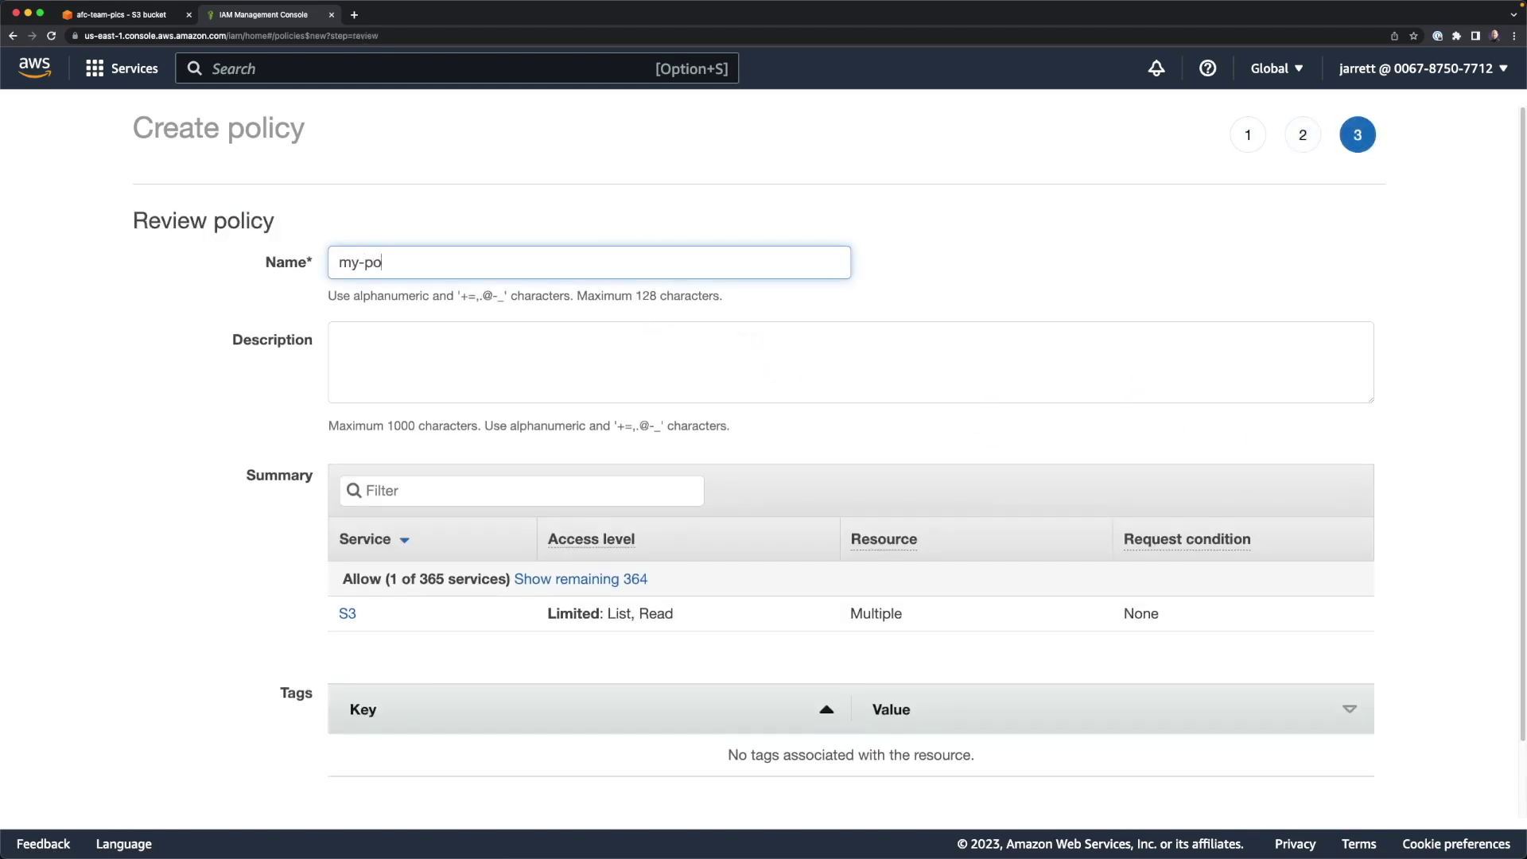
left_click(595, 344)
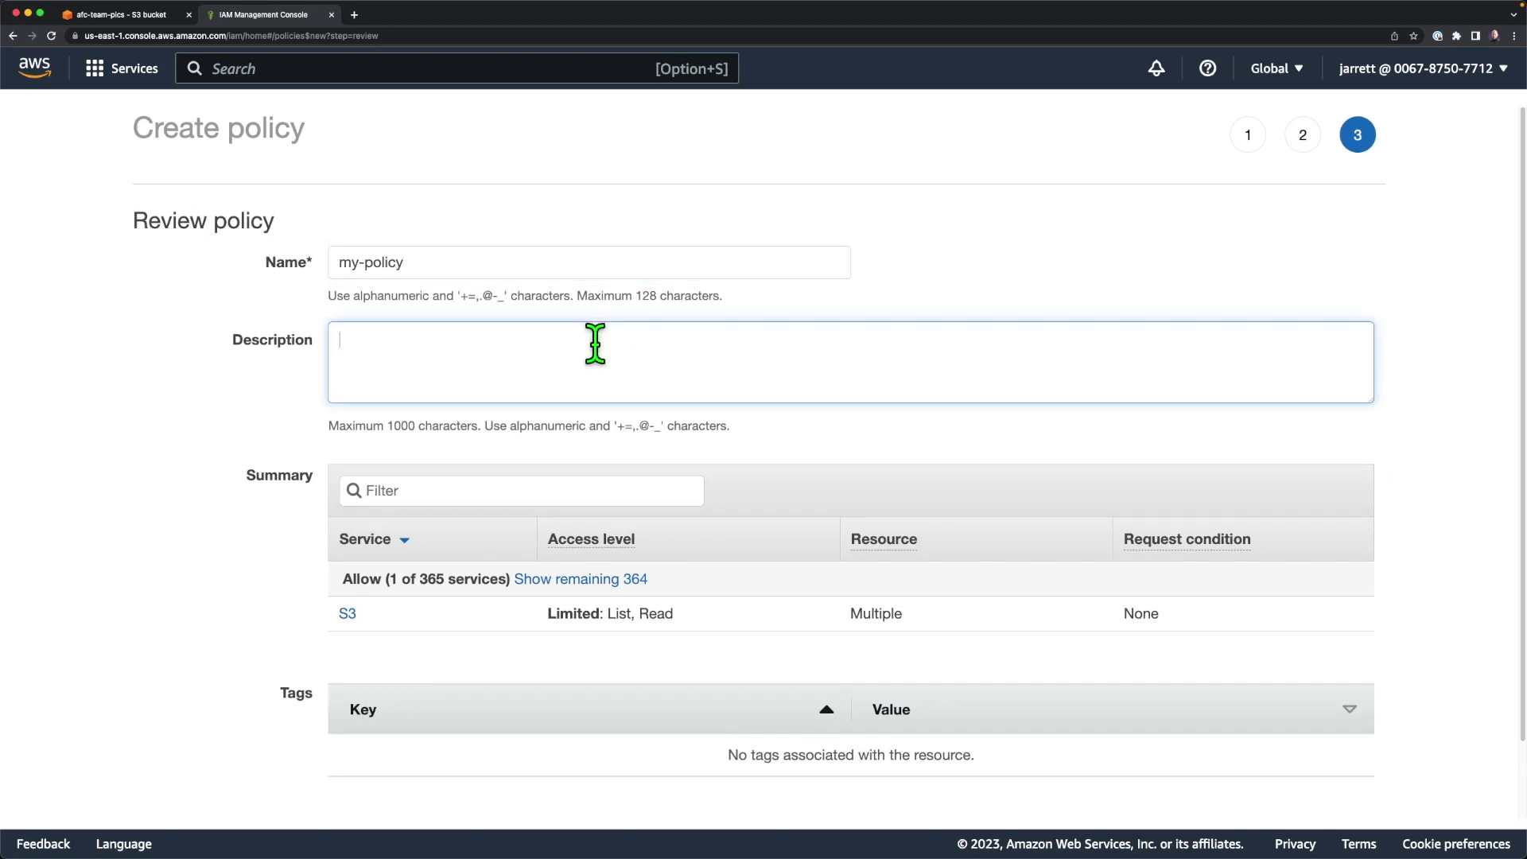
type("Great time ")
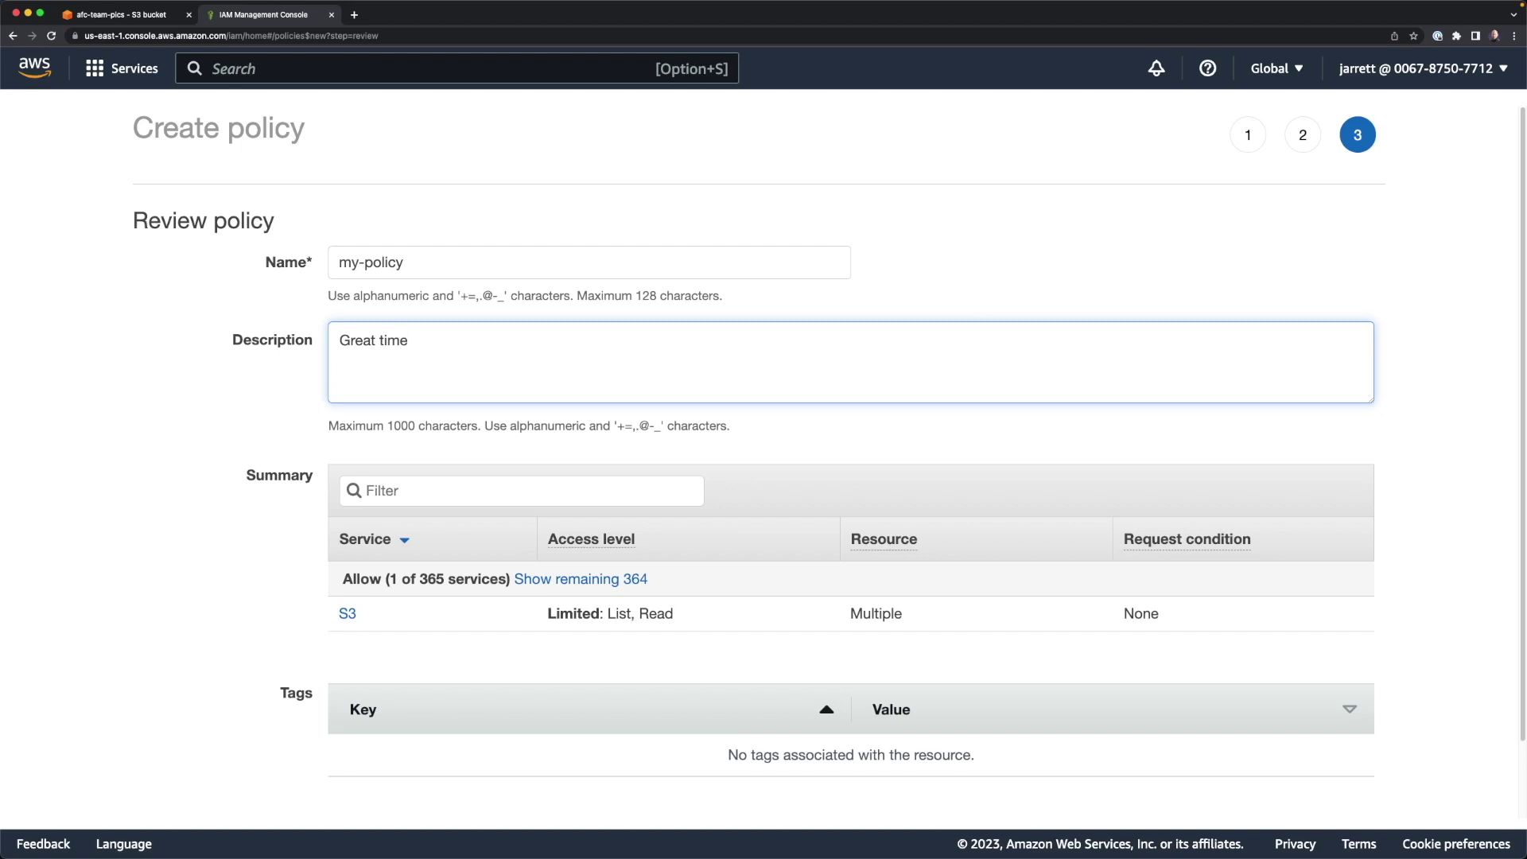
type("to subscribe!")
scroll(1186, 459, "down", 2)
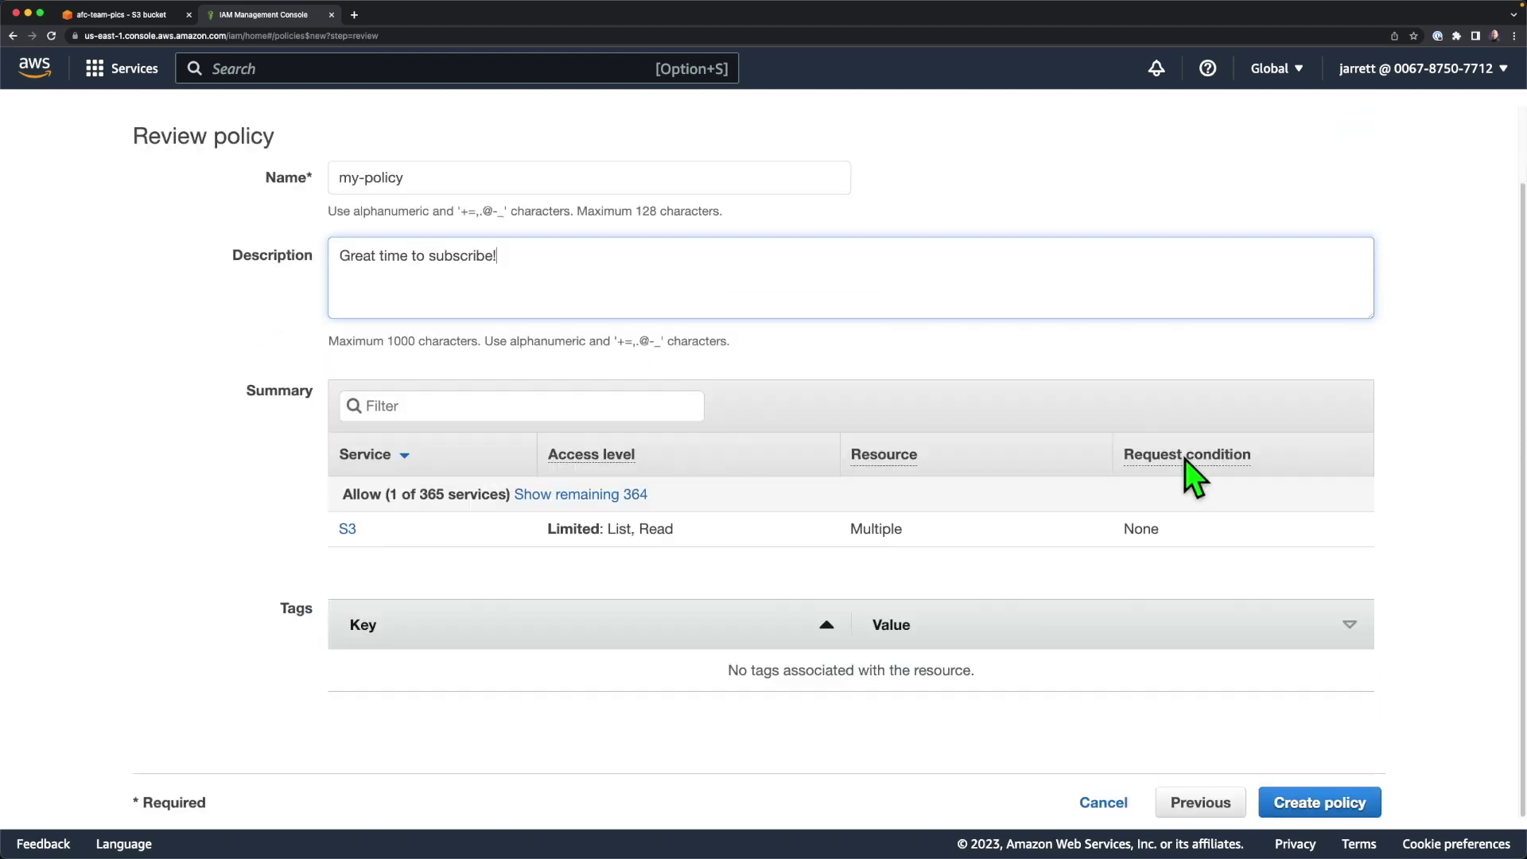
left_click(1305, 803)
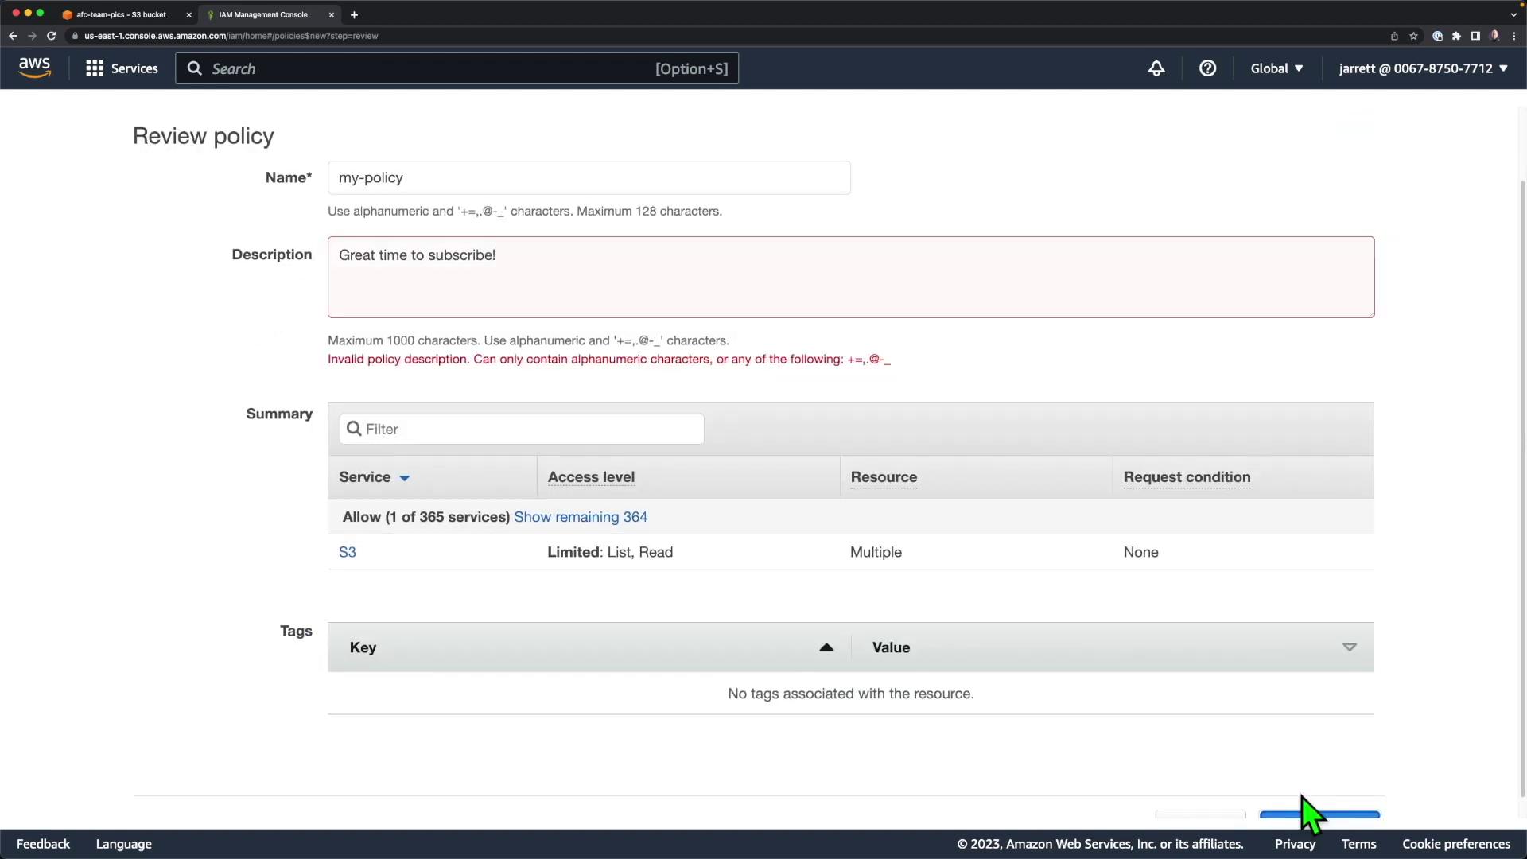
Replace the exclamation mark ending the policy description with a period and create the policy.
left_click(628, 292)
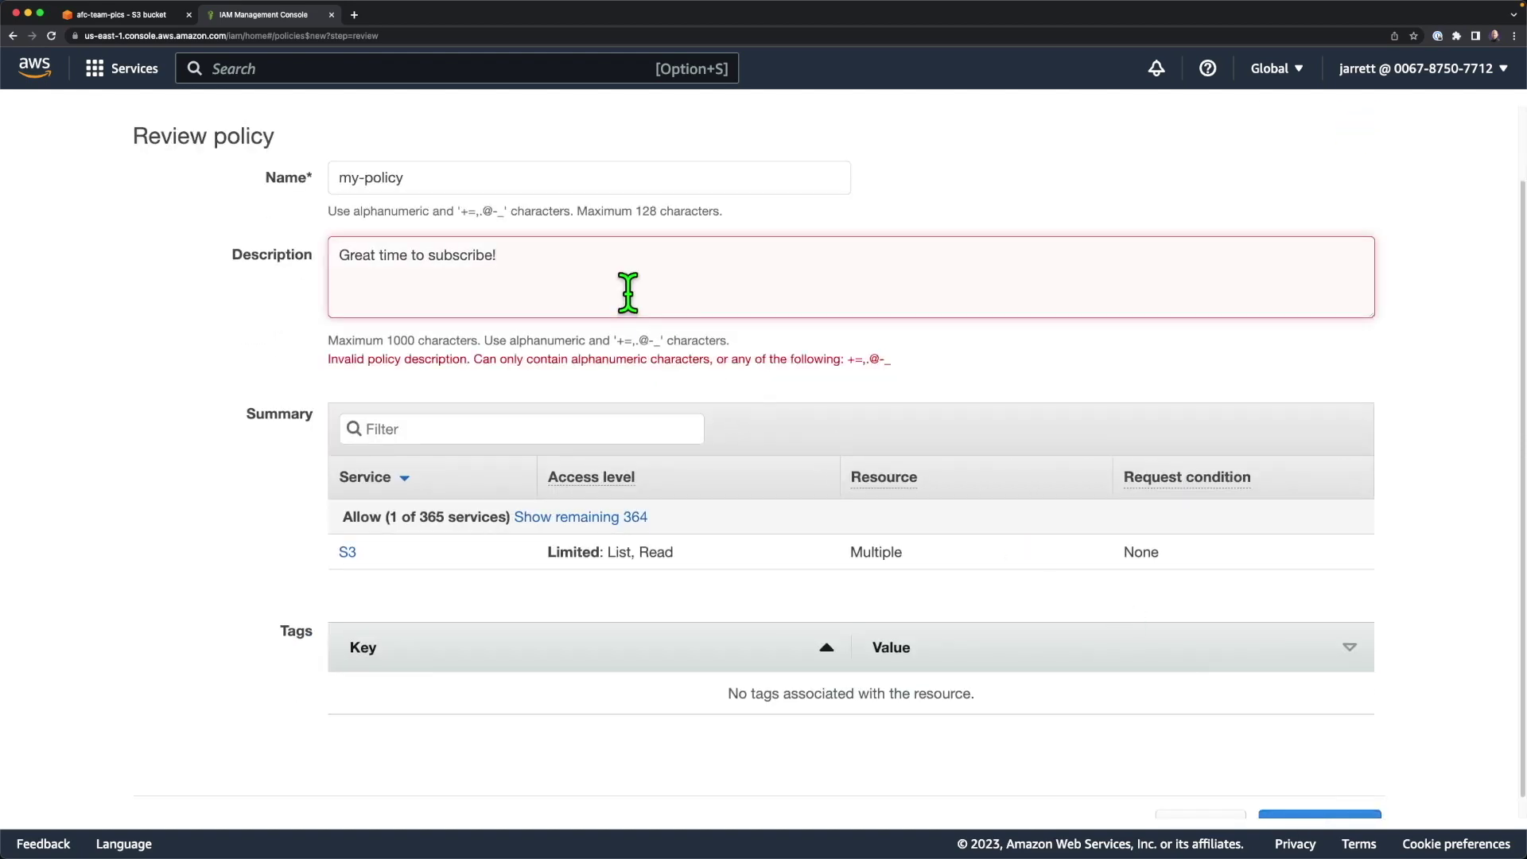
key("BackSpace")
type(".")
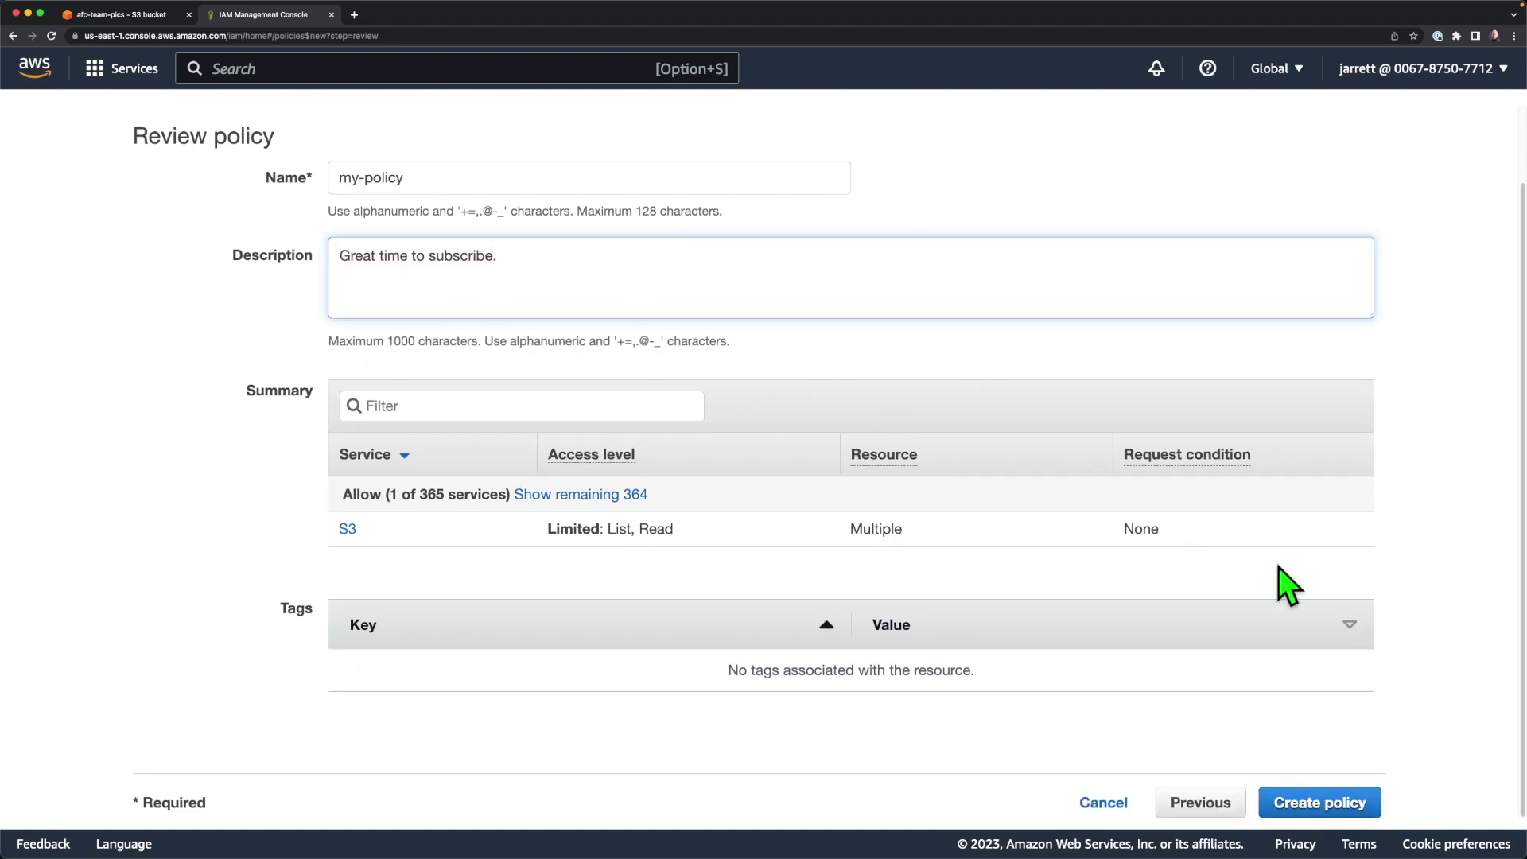
left_click(1339, 810)
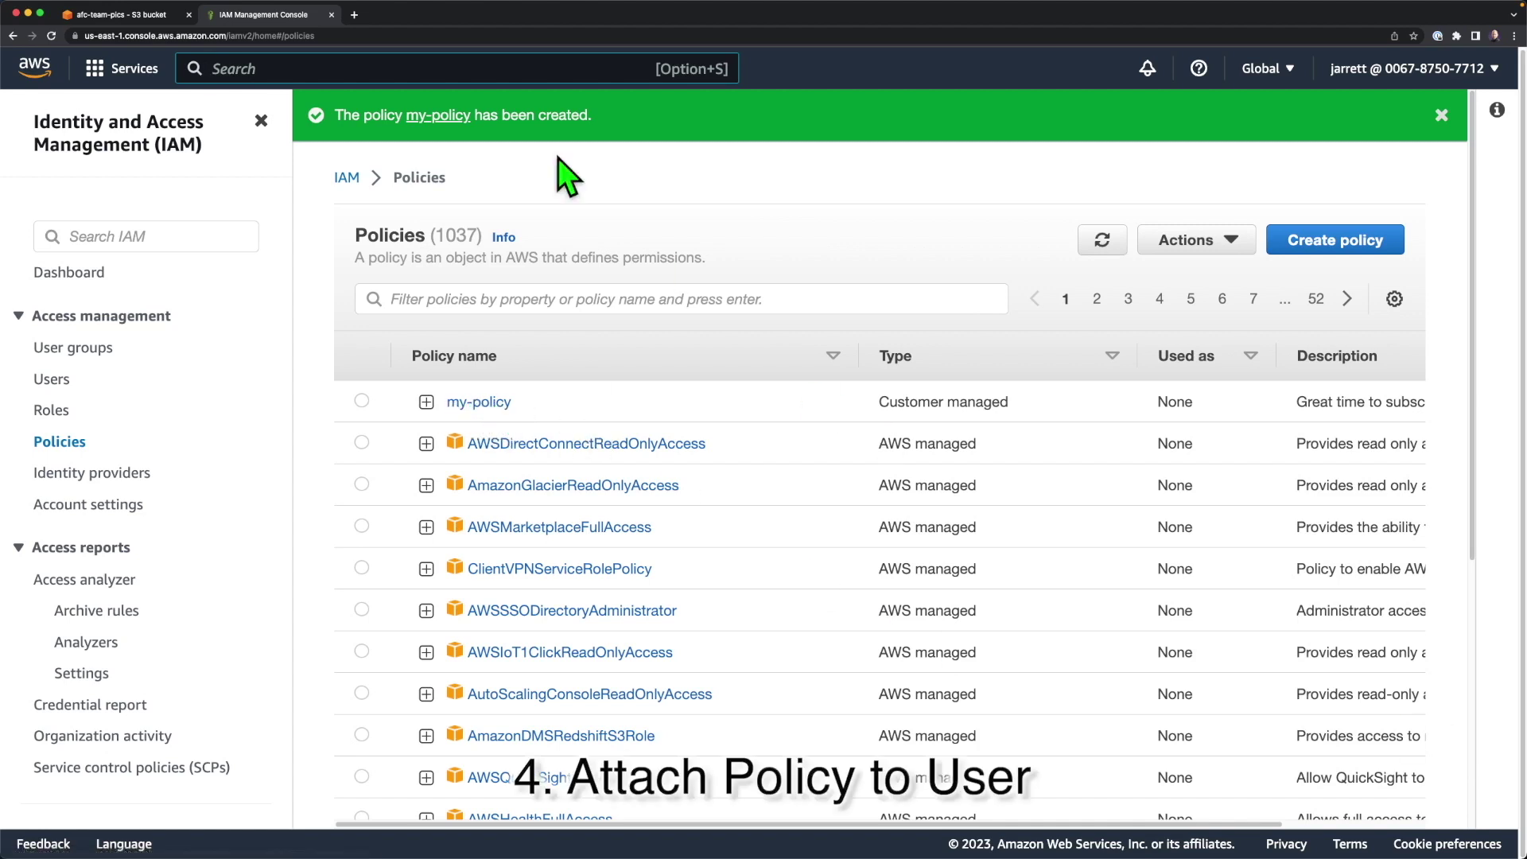
Open the IAM user that needs bucket access and start adding permissions to it.
left_click(54, 378)
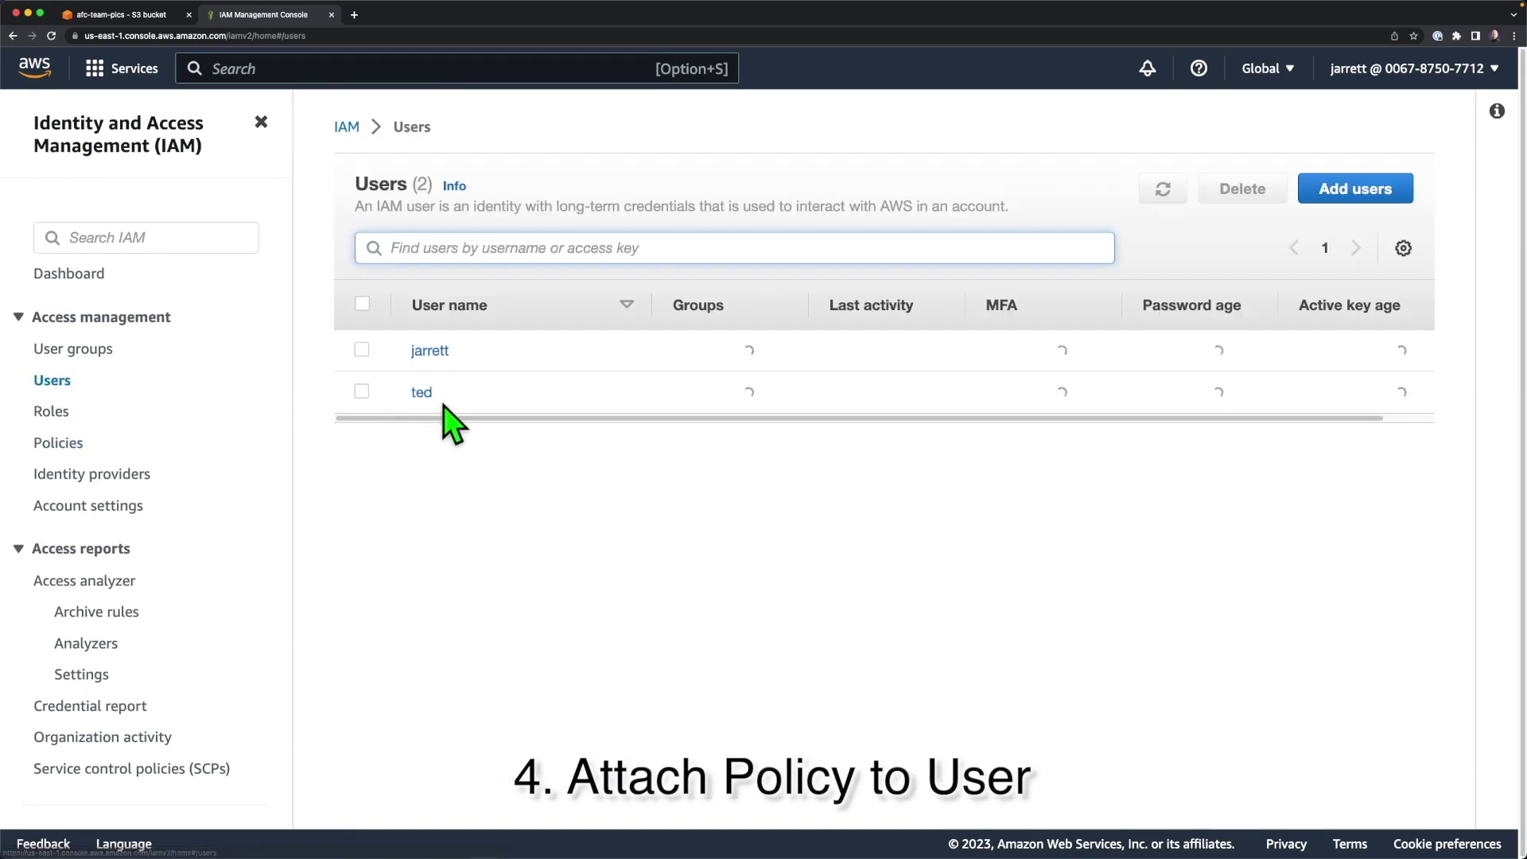
left_click(421, 392)
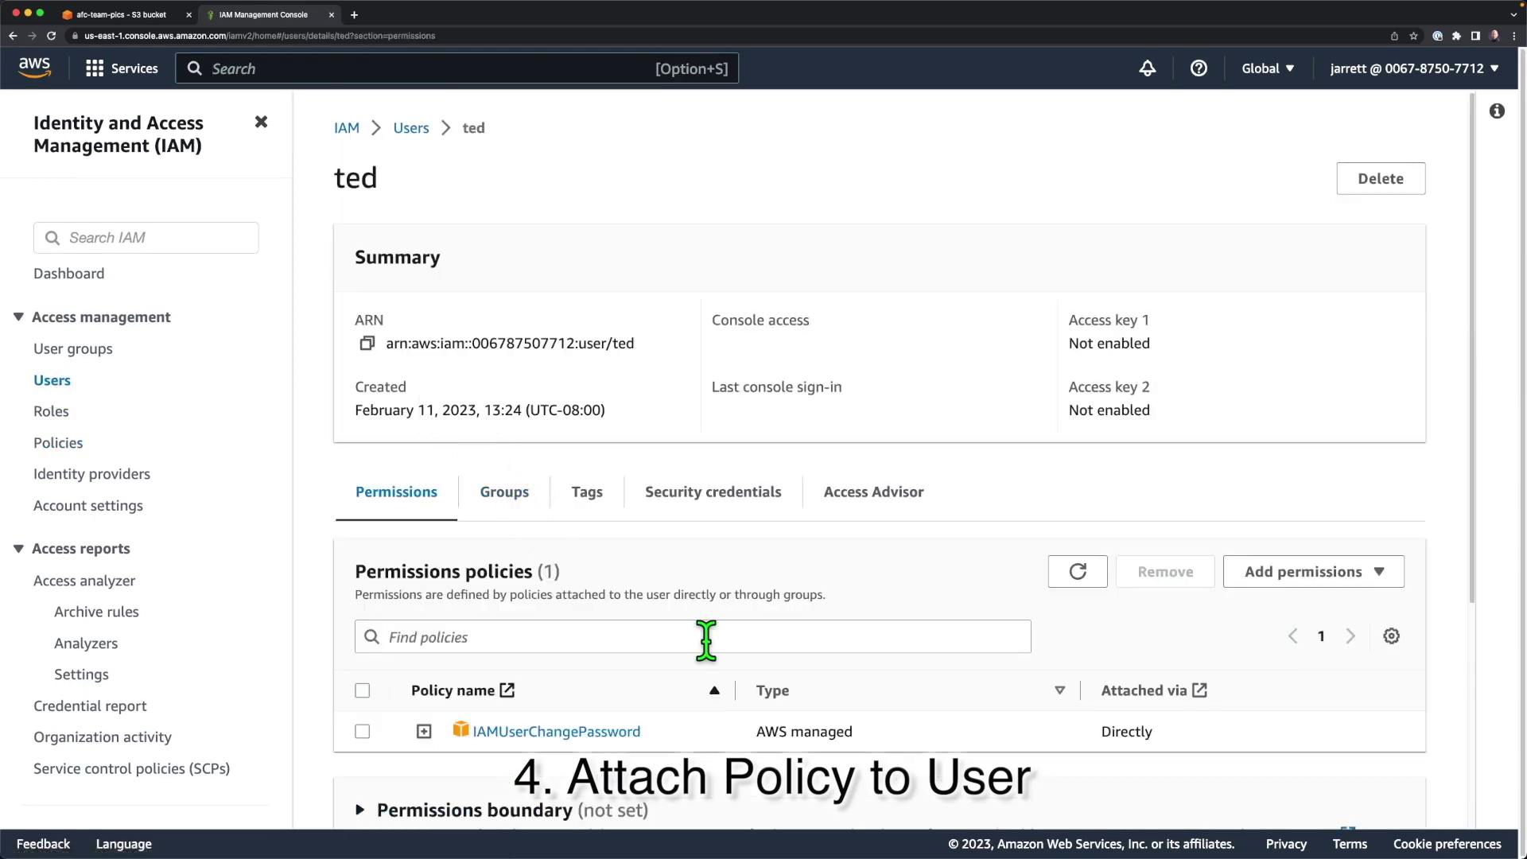
scroll(707, 640, "down", 3)
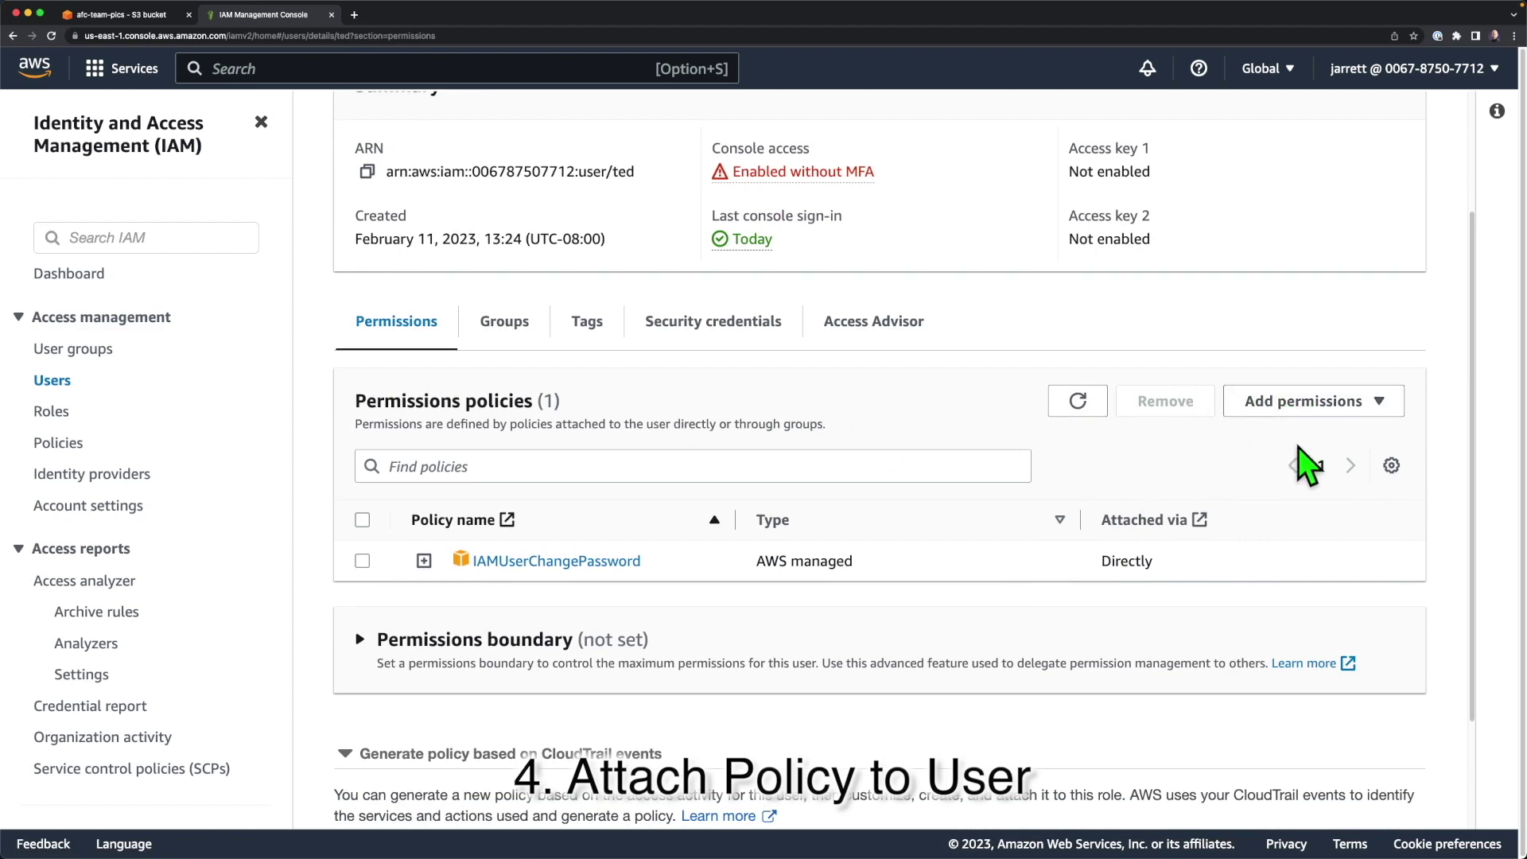
left_click(1364, 410)
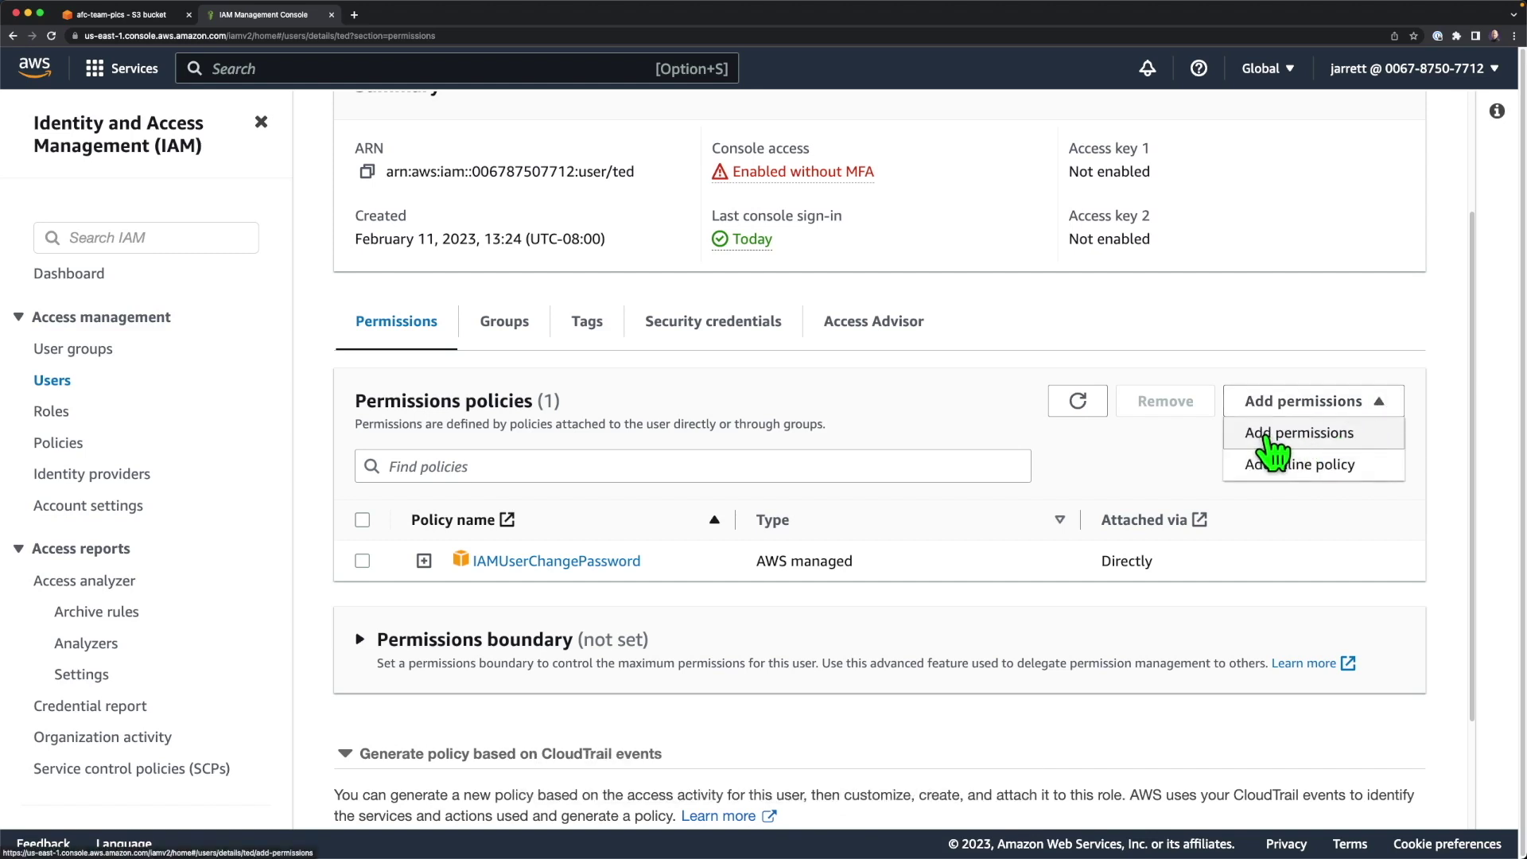
left_click(1270, 438)
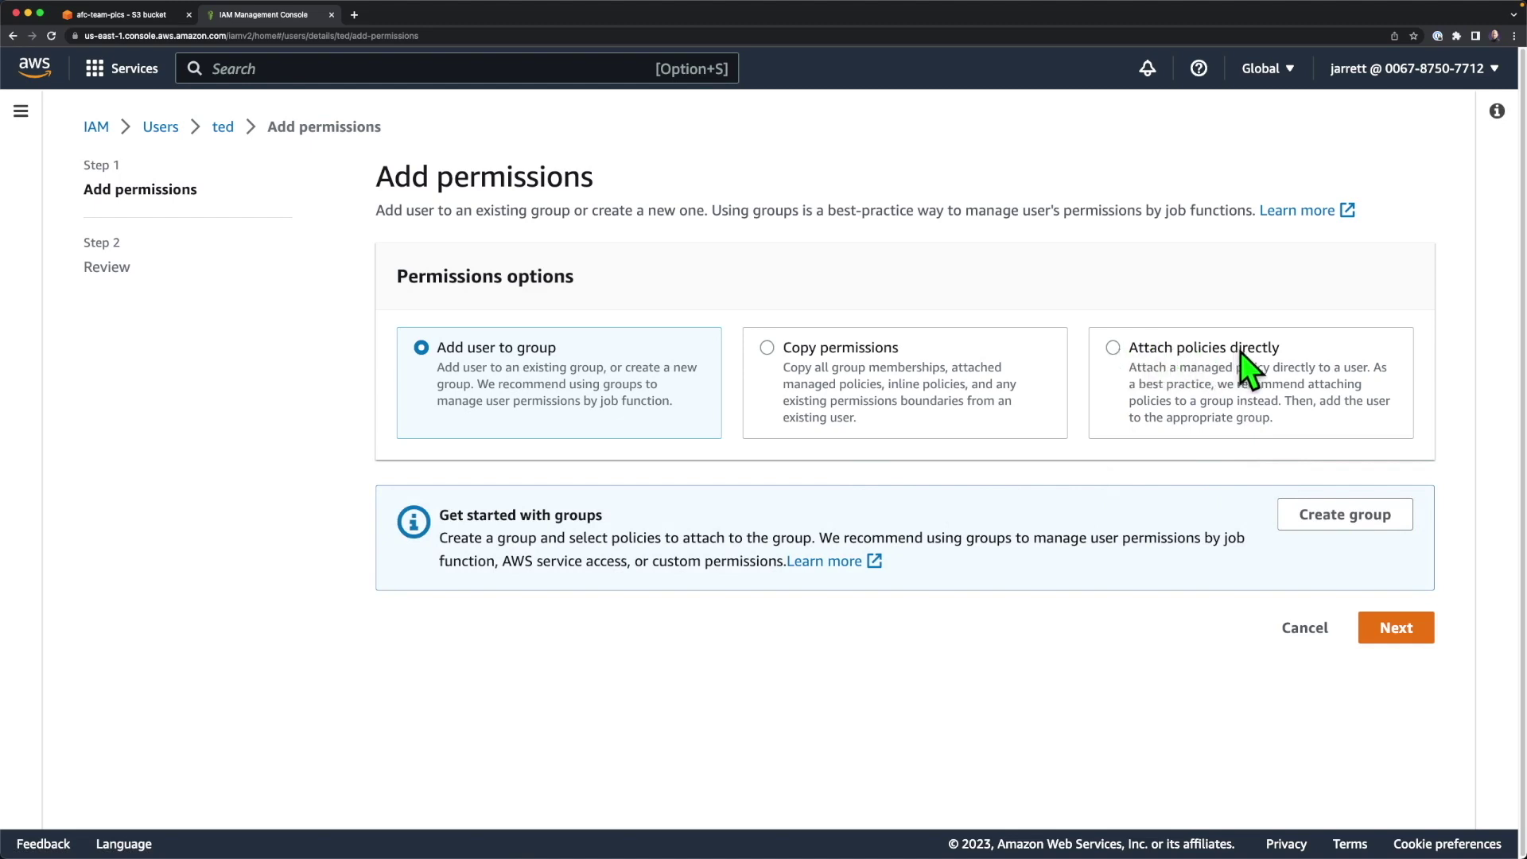
Choose to attach policies directly, find and select my-policy, and continue to the review.
left_click(1262, 347)
left_click(691, 561)
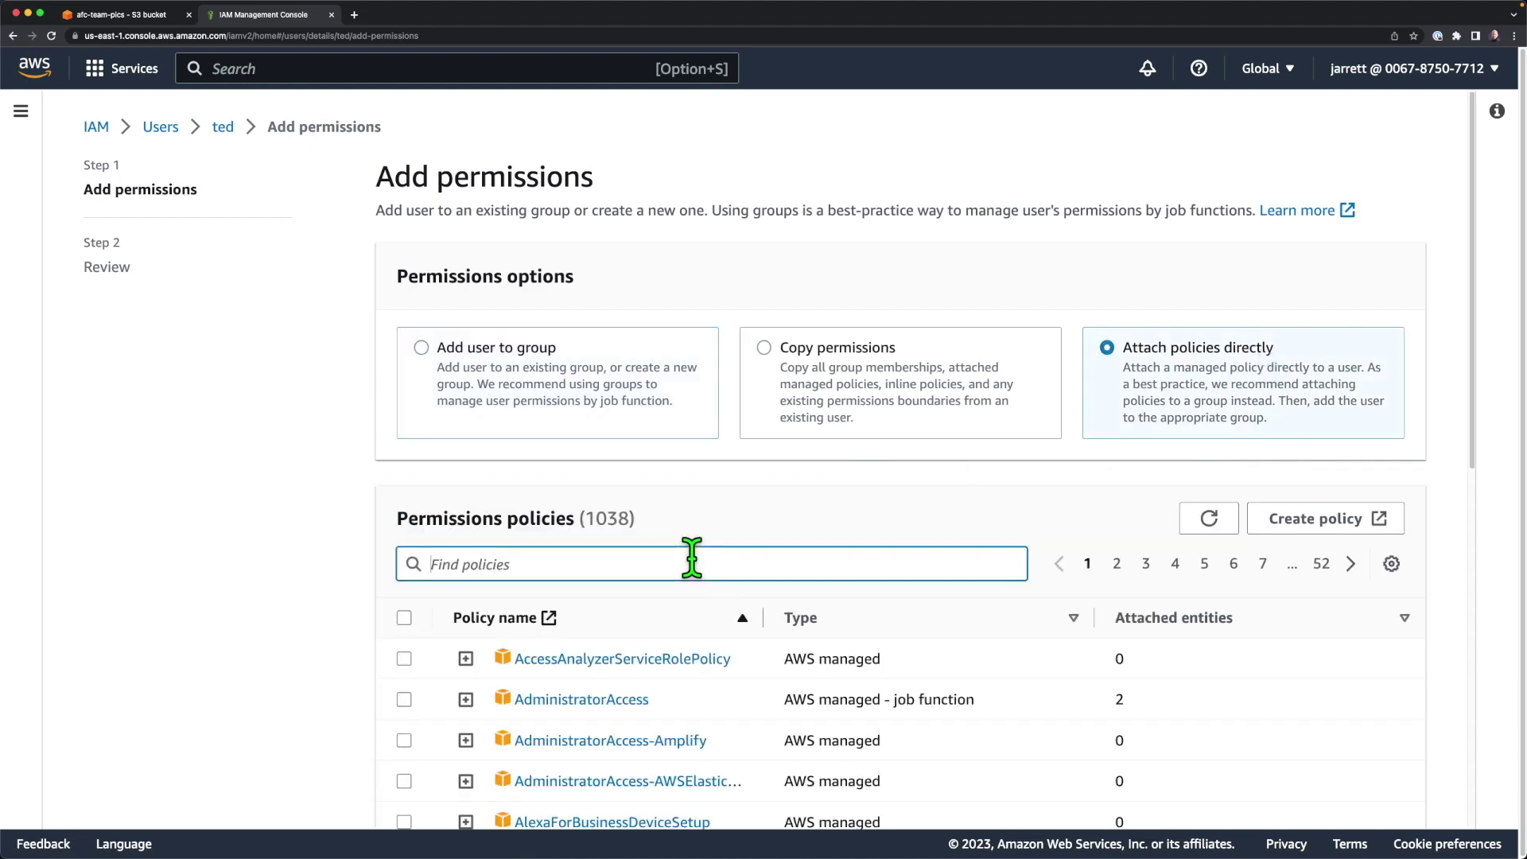
type("my-")
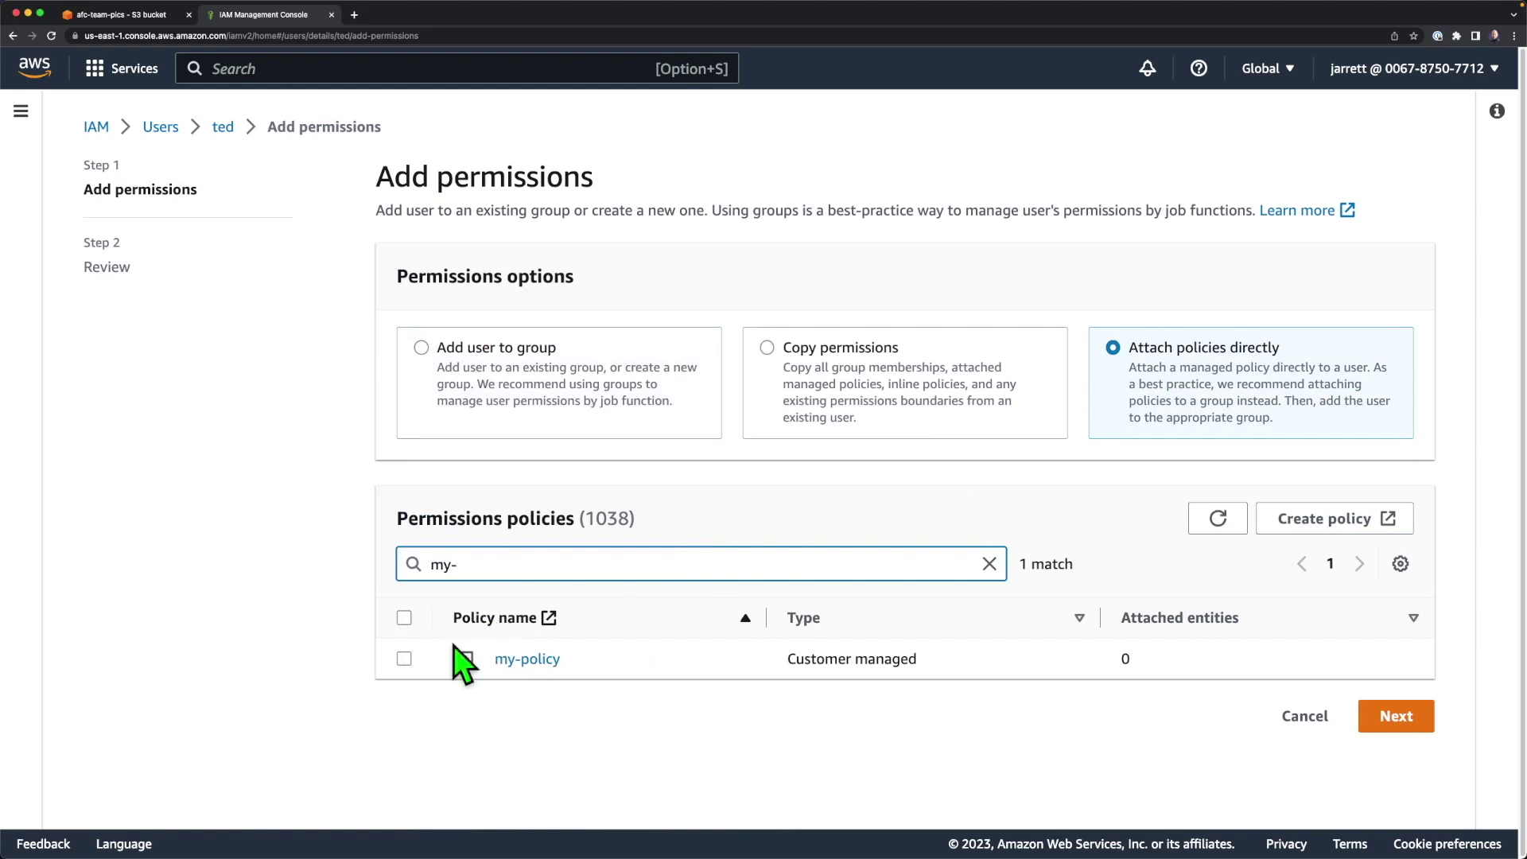
left_click(404, 659)
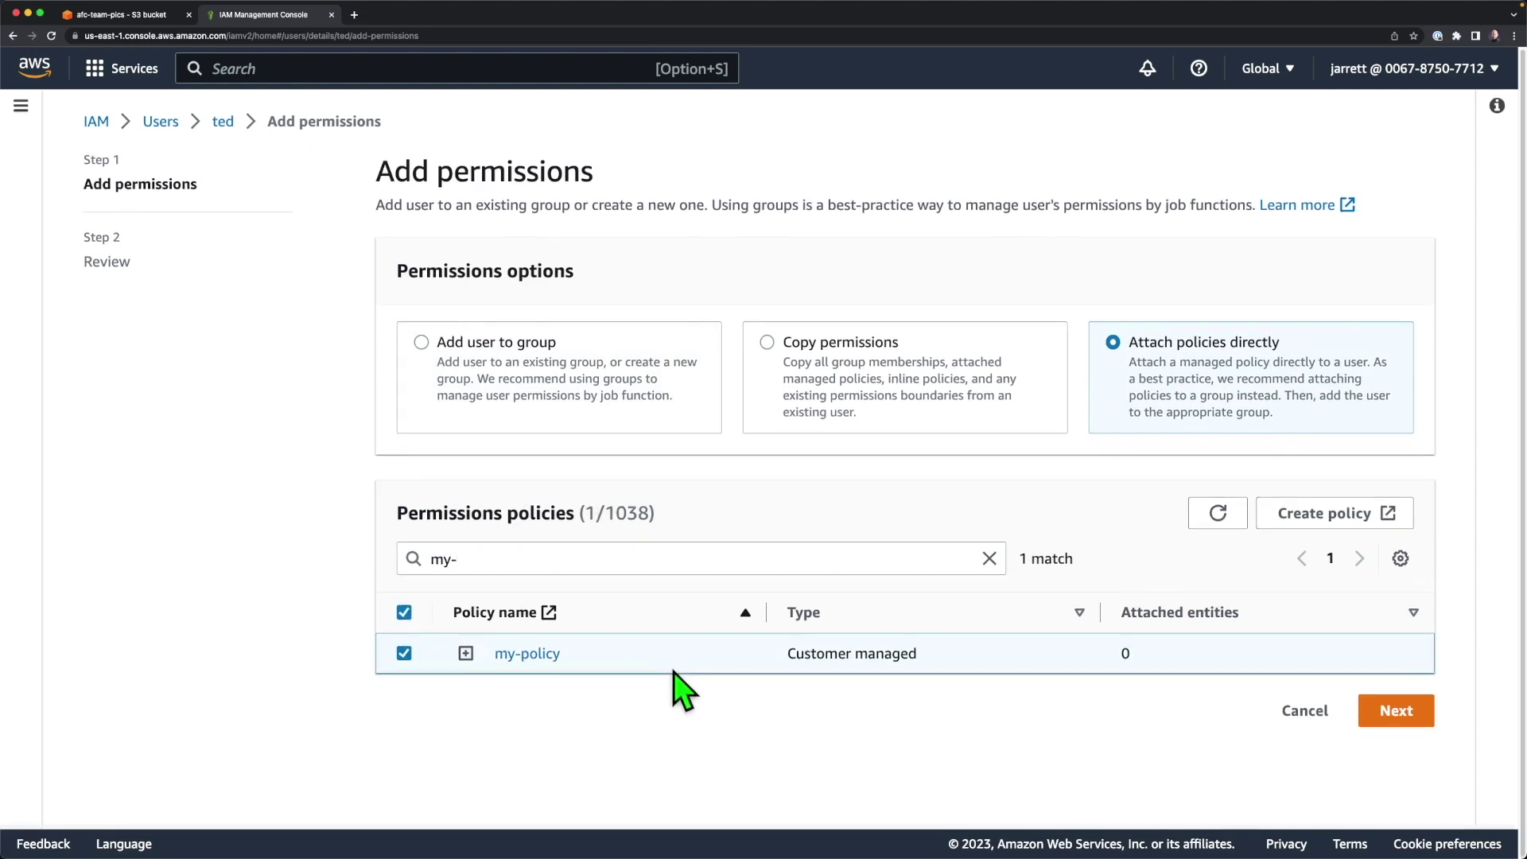
left_click(1405, 720)
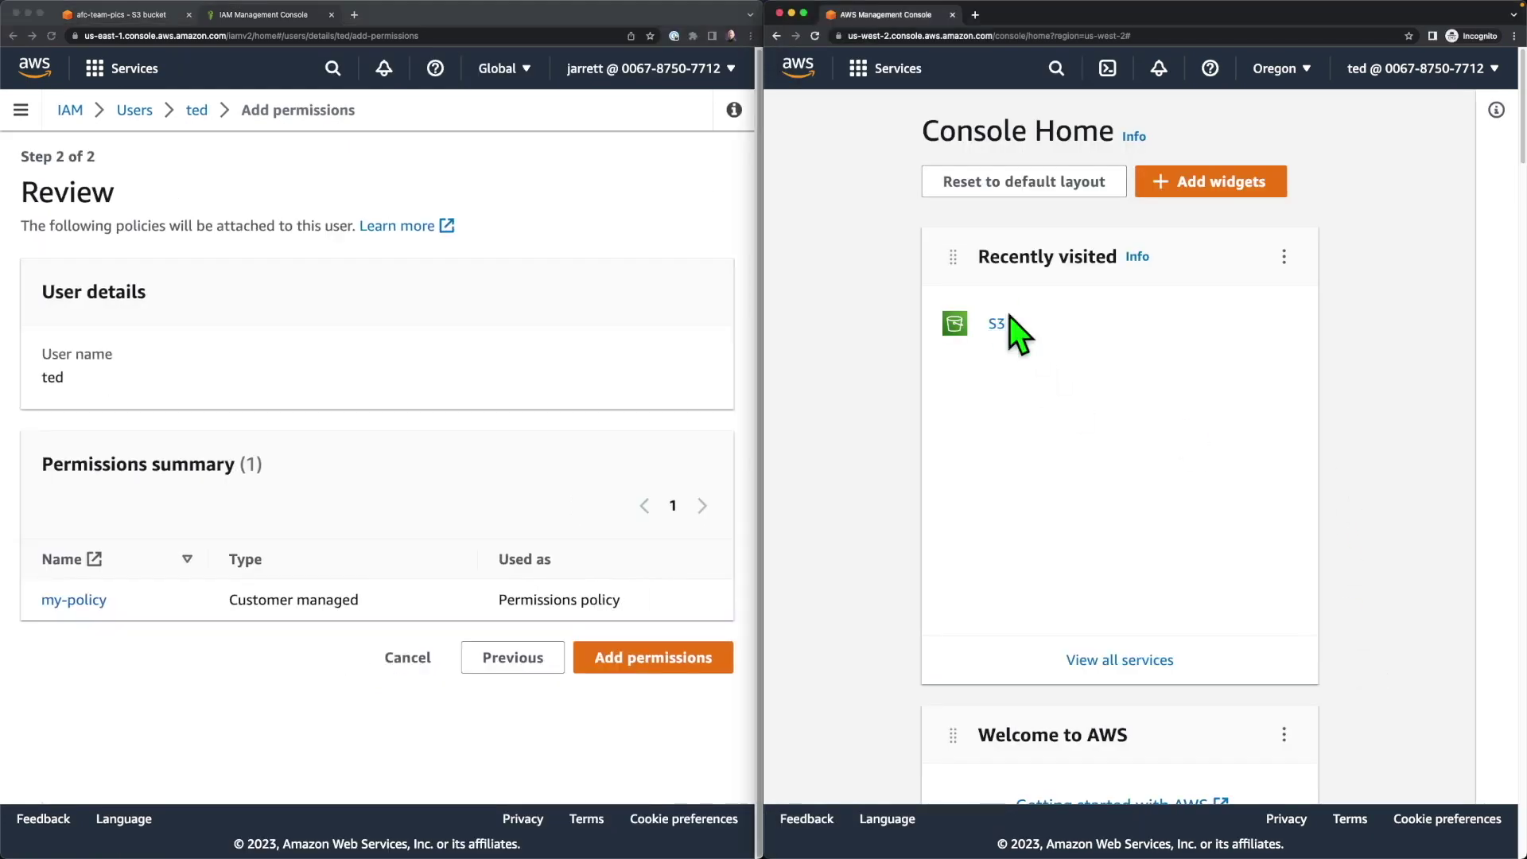
In the restricted user's incognito console session, open S3 and check its bucket list before attaching the policy.
left_click(997, 324)
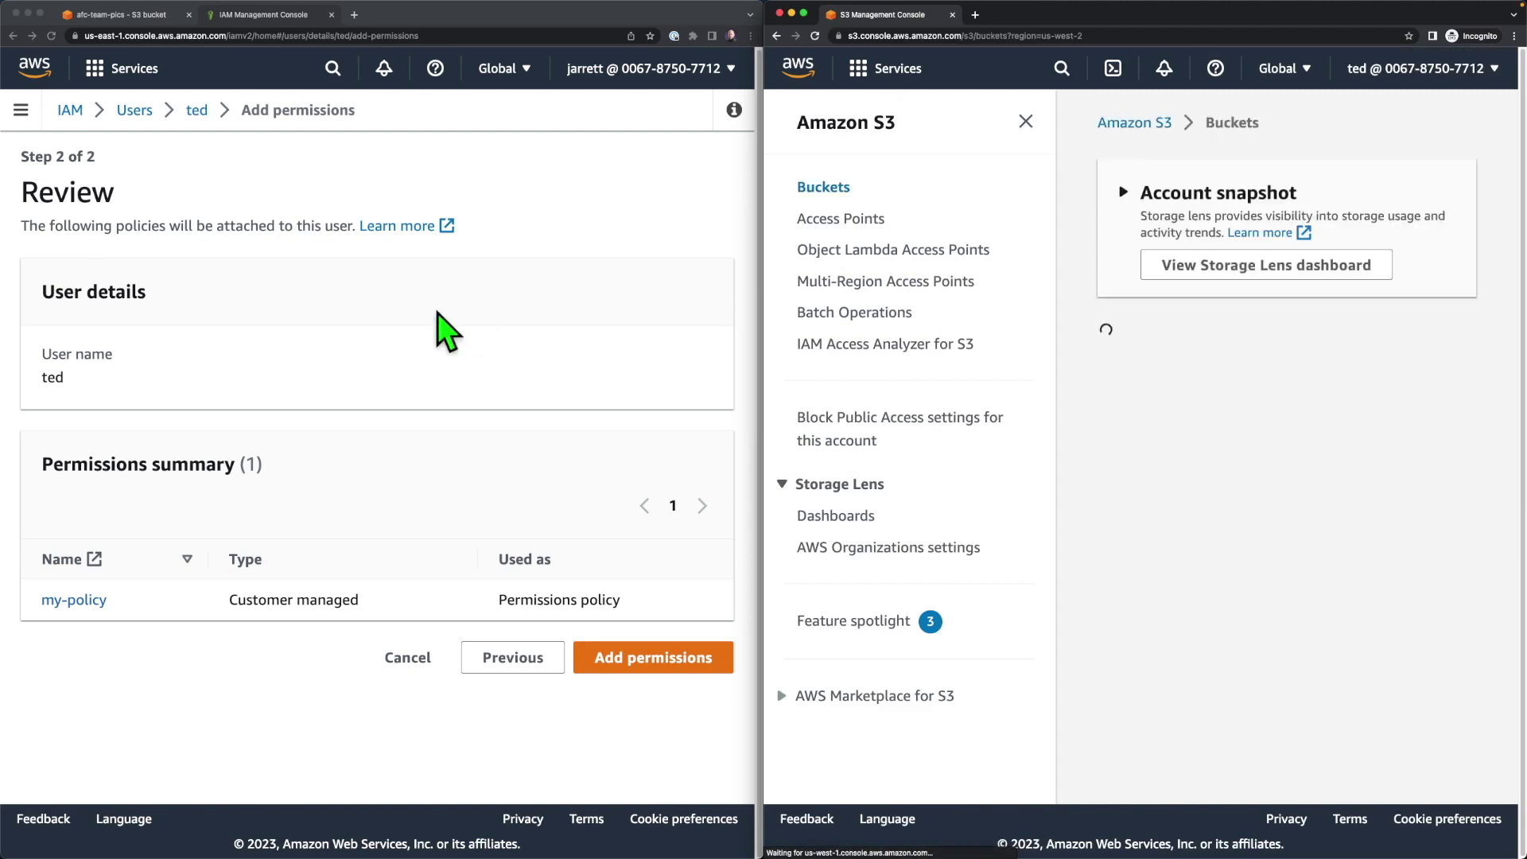
left_click(388, 744)
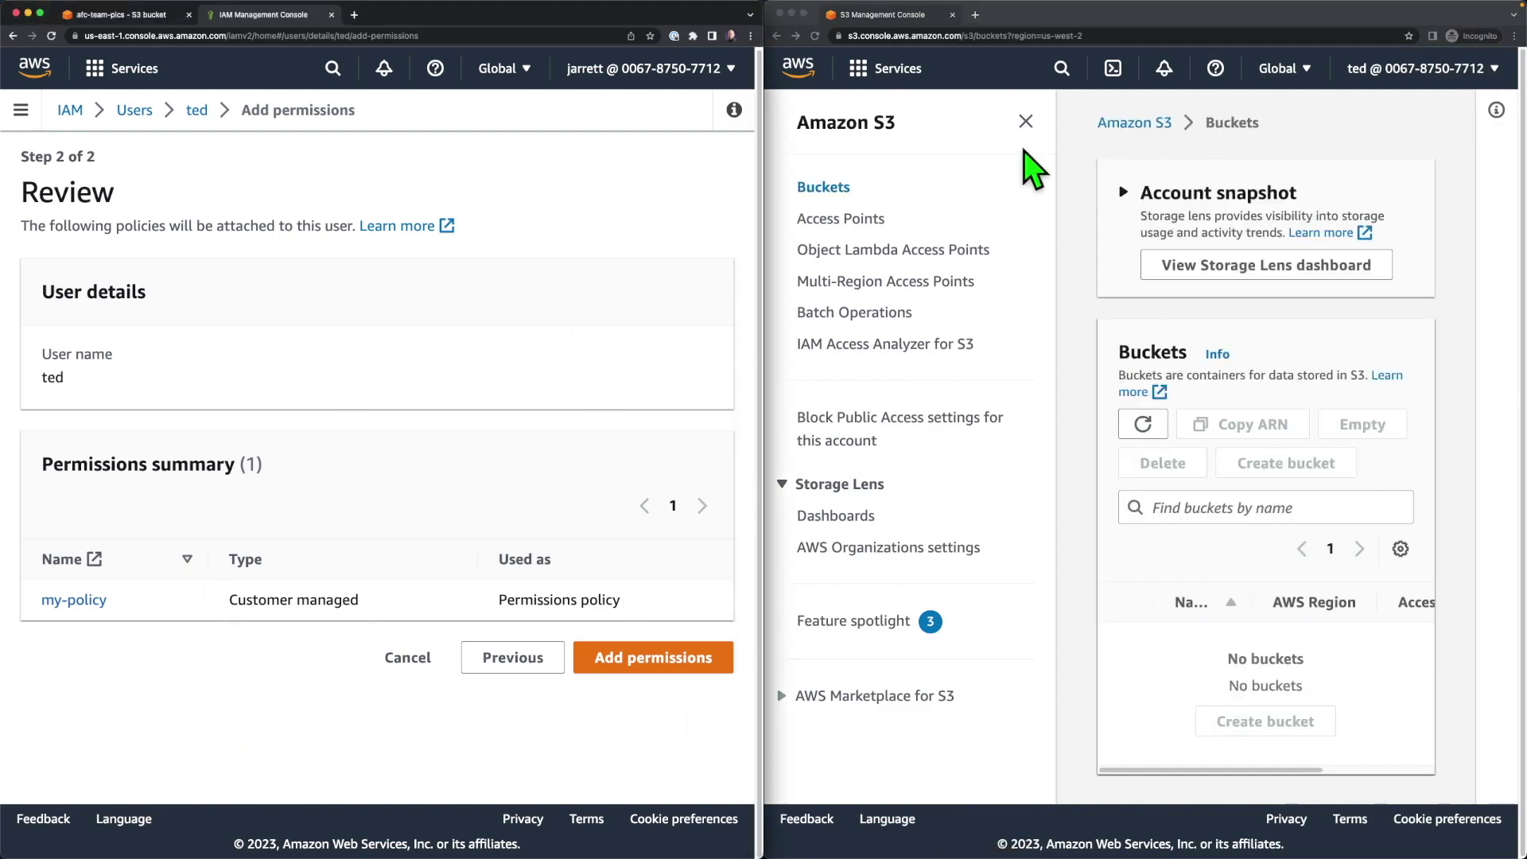
left_click(1025, 121)
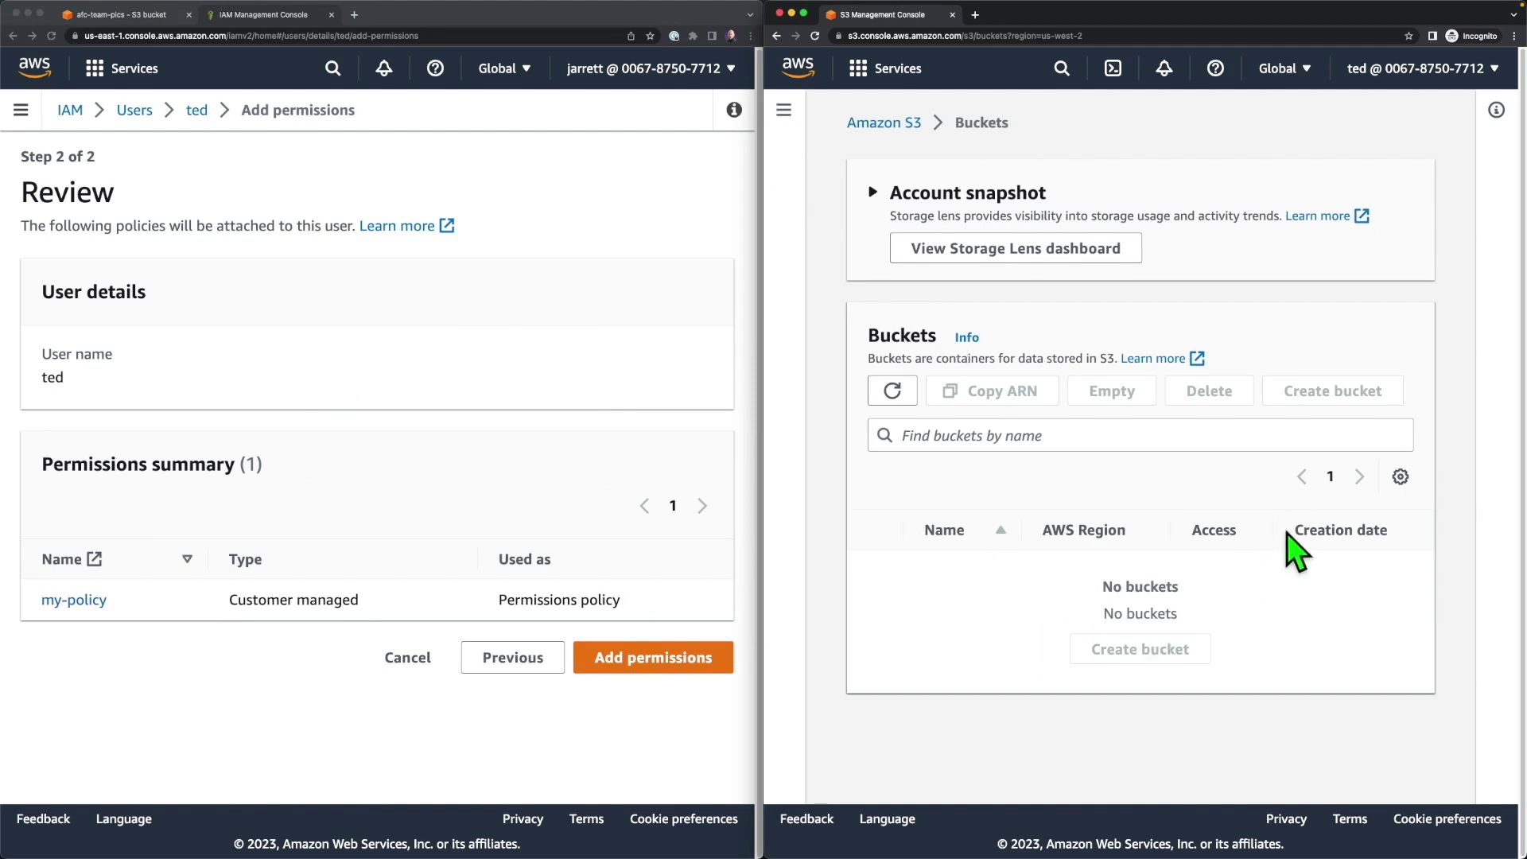
left_click(578, 724)
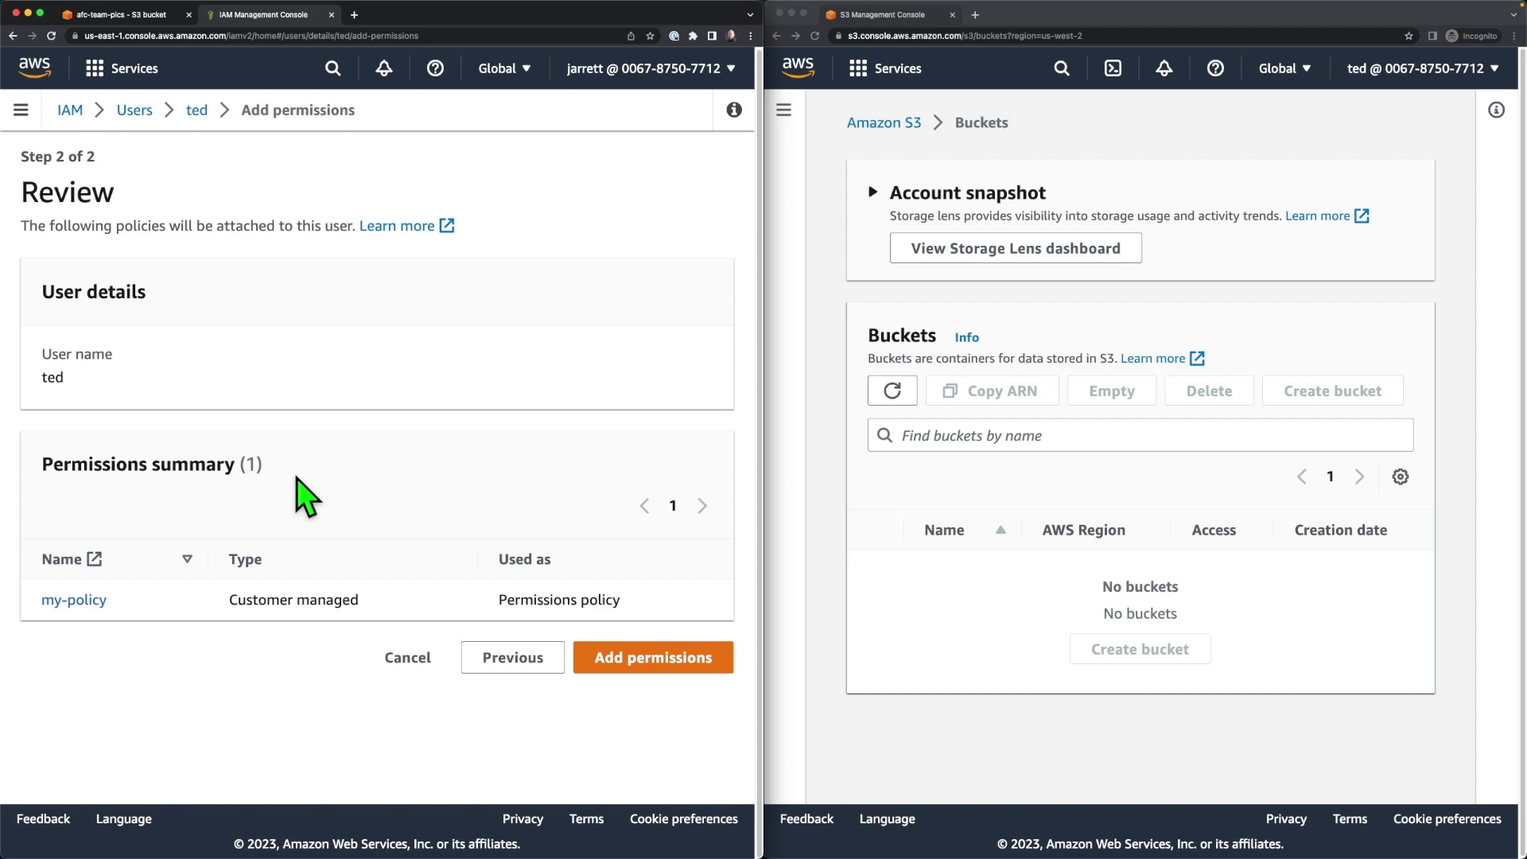
Back in the administrator's session, confirm attaching my-policy to the user and check the user's permissions policies.
left_click(631, 670)
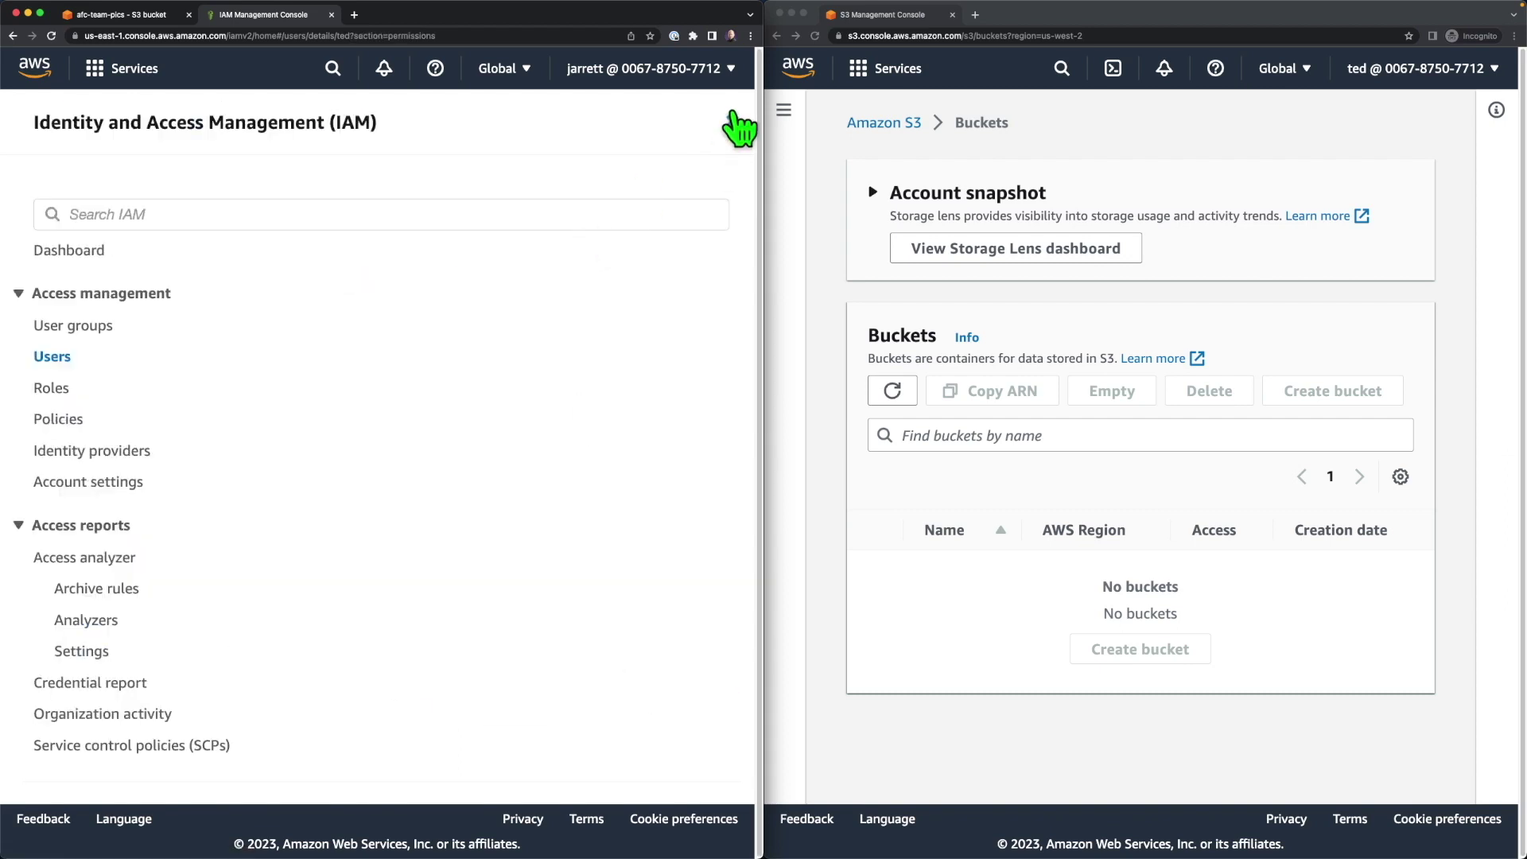
scroll(383, 327, "down", 3)
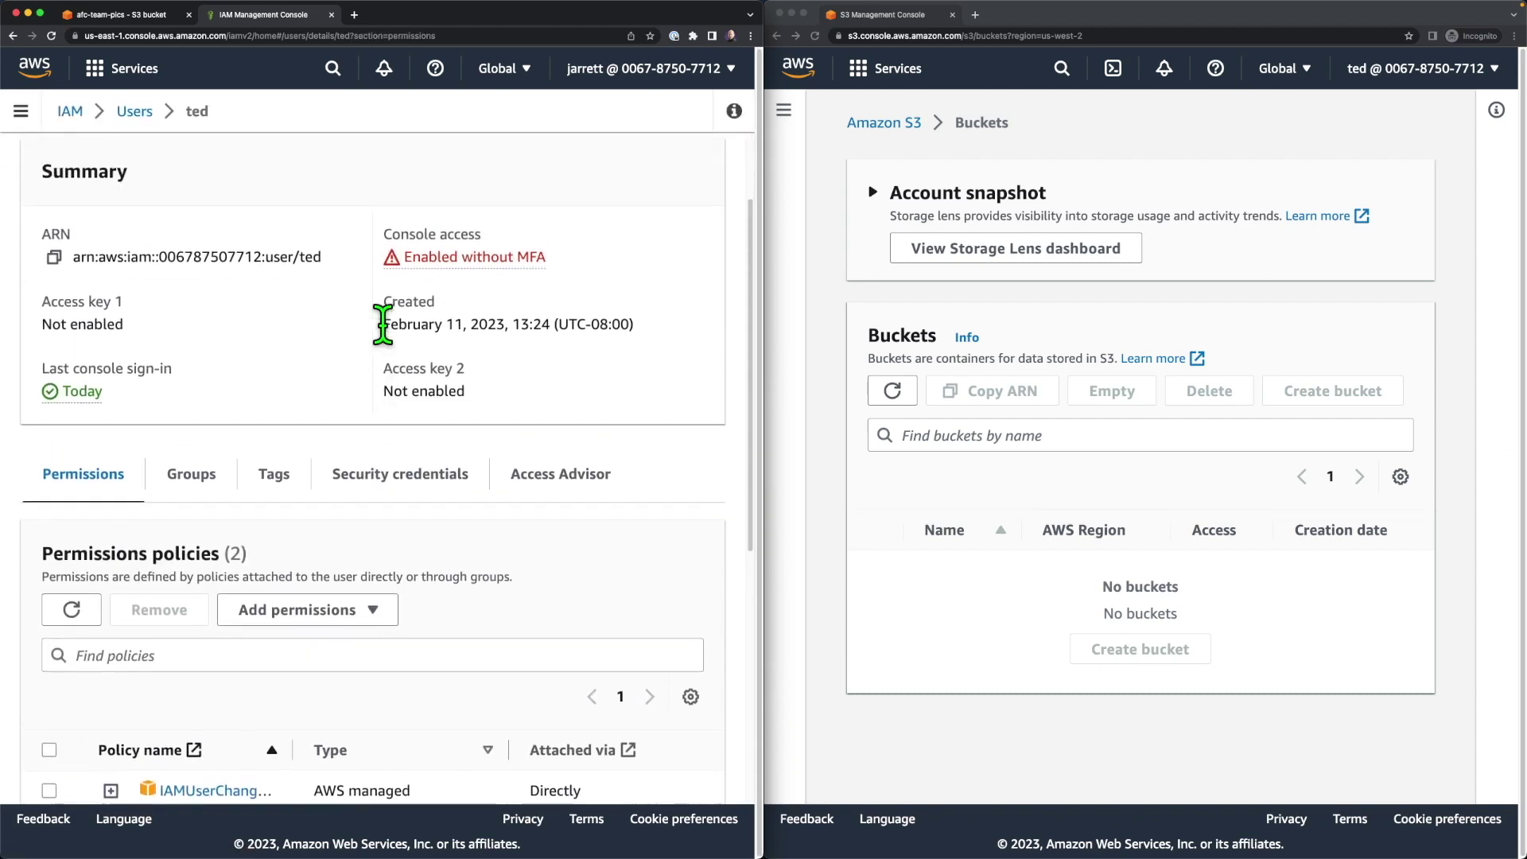
scroll(530, 418, "down", 4)
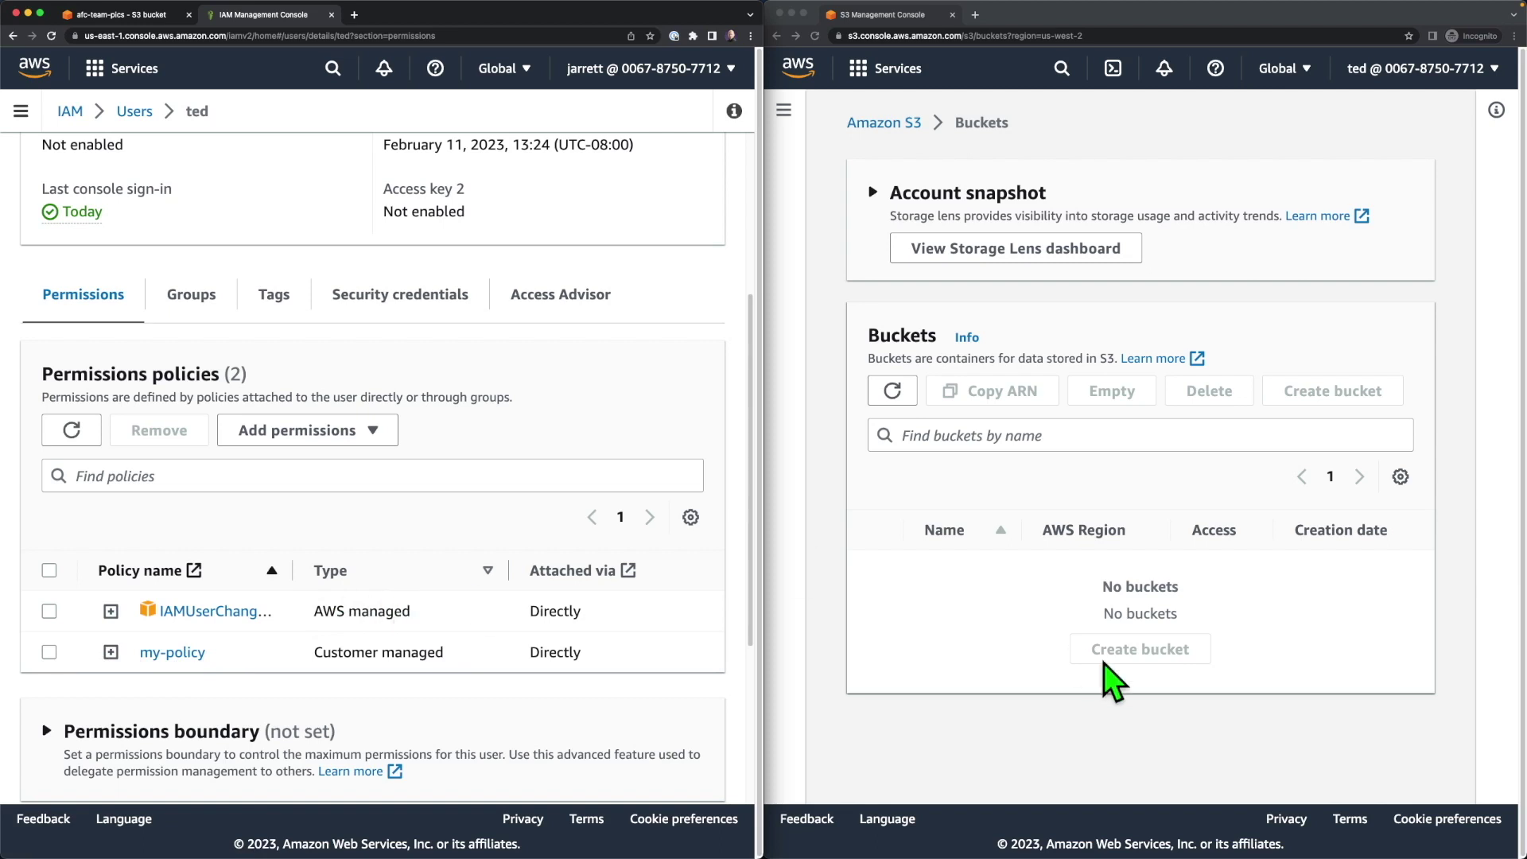
In the restricted user's session, refresh the bucket list and view the objects in the afc-team-pics bucket.
left_click(1245, 708)
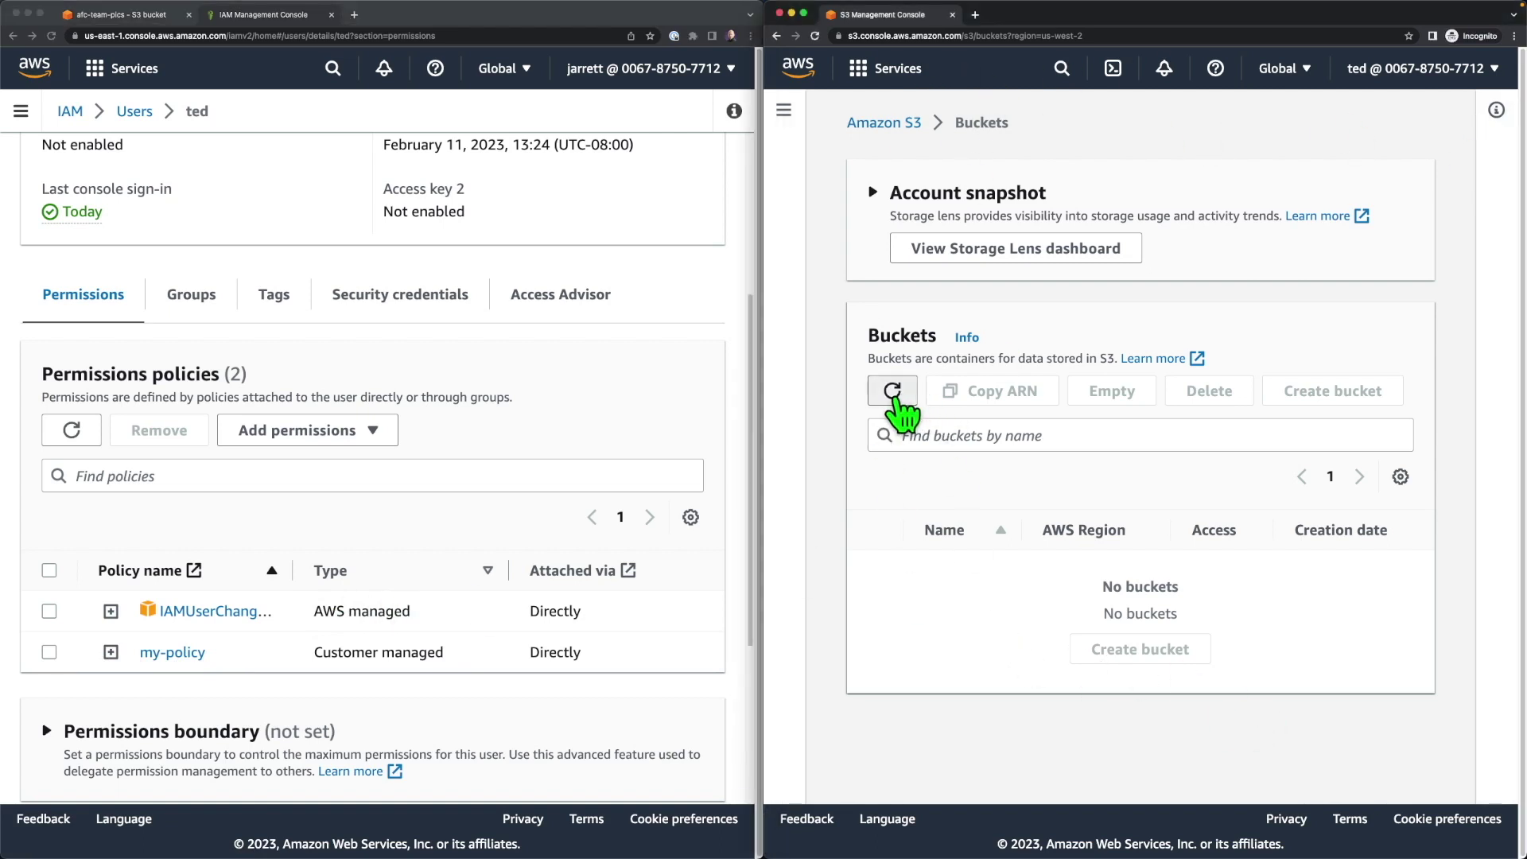
left_click(893, 389)
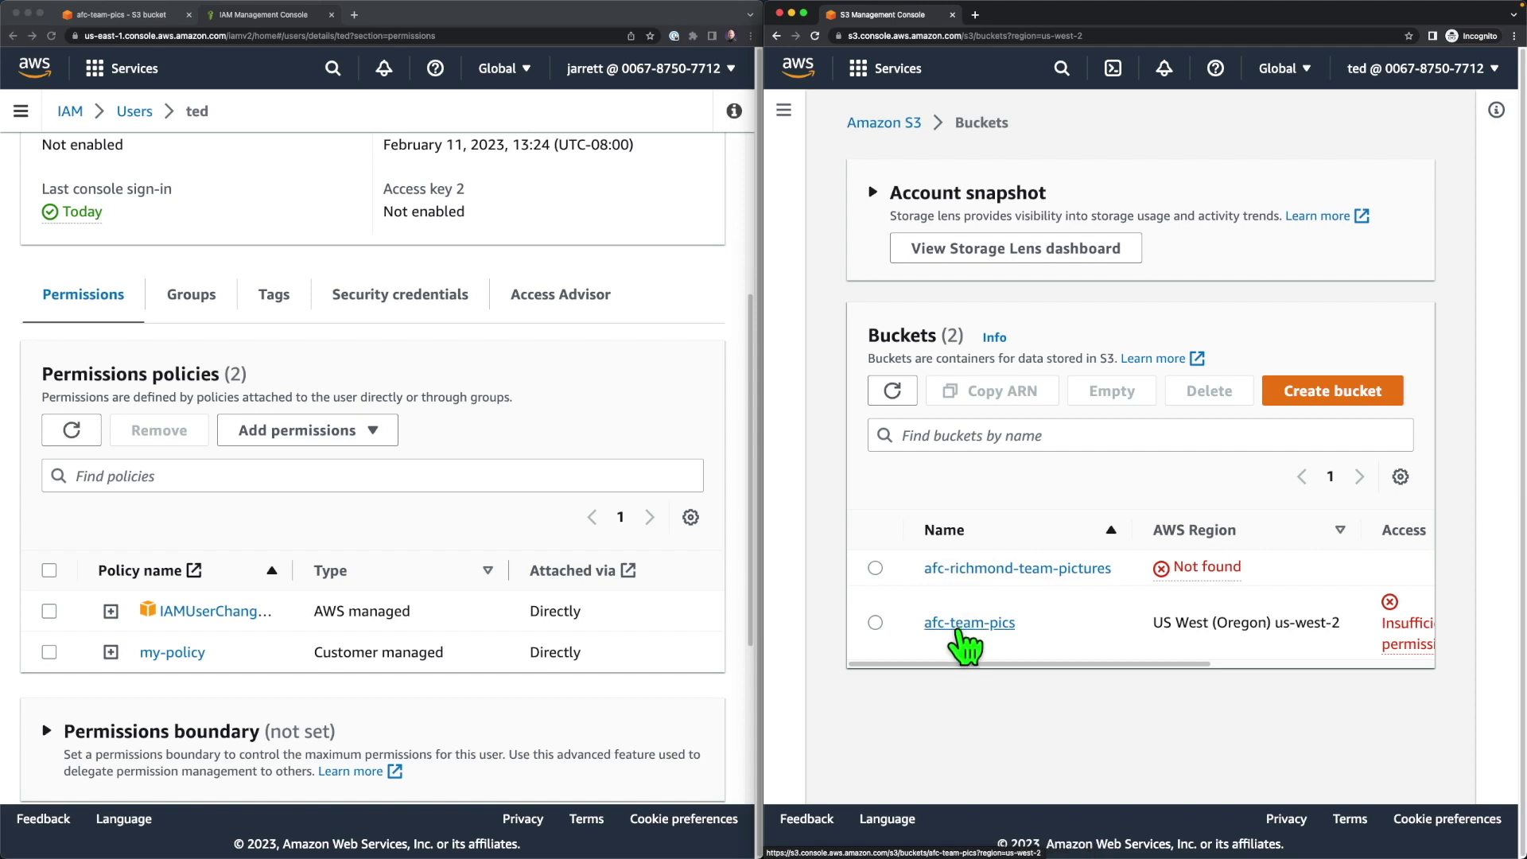
scroll(961, 630, "down", 1)
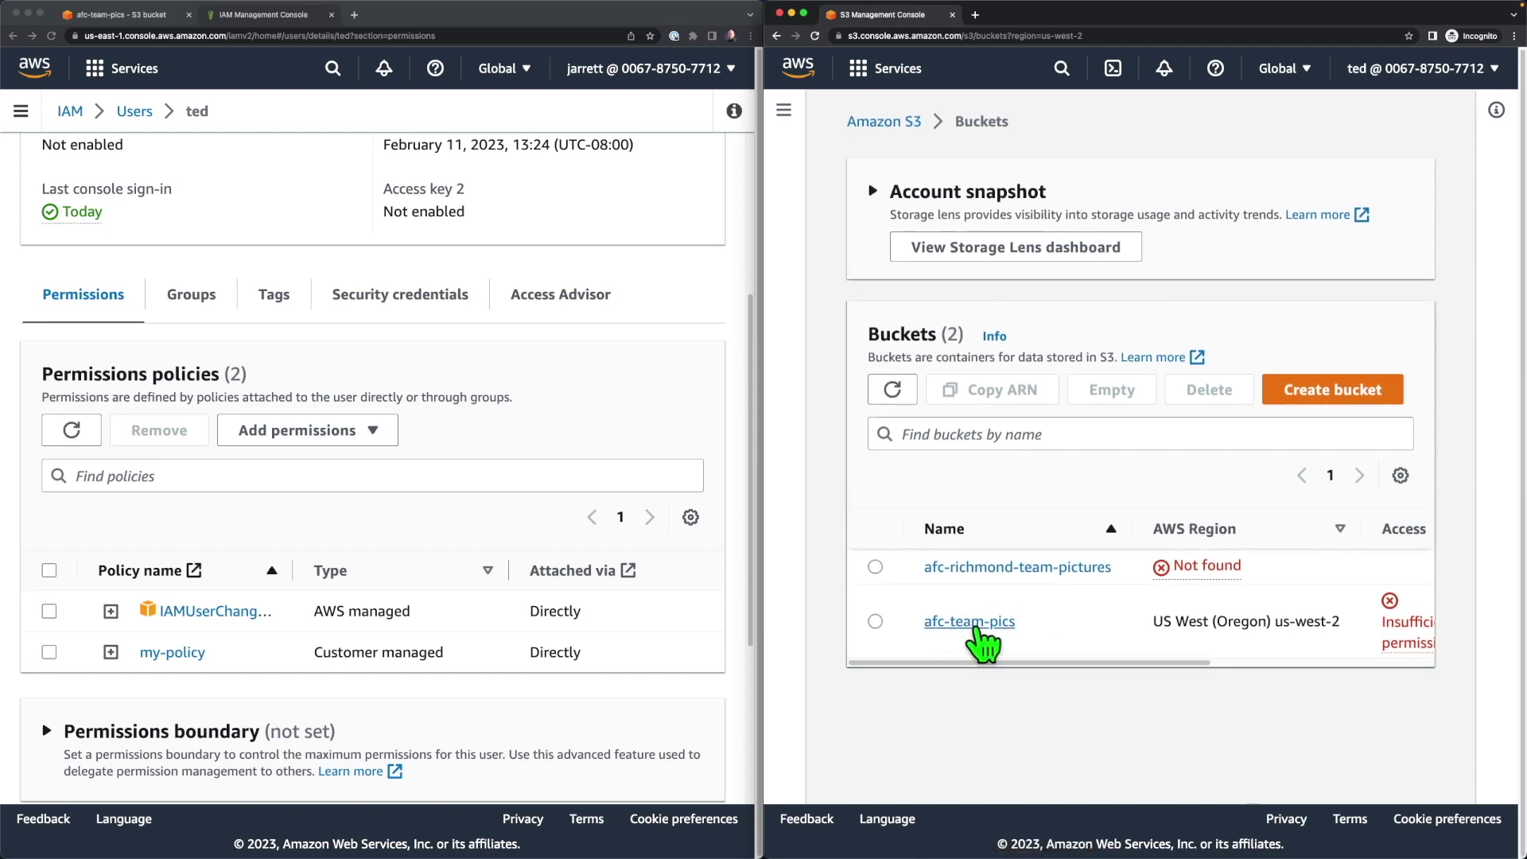
left_click(976, 627)
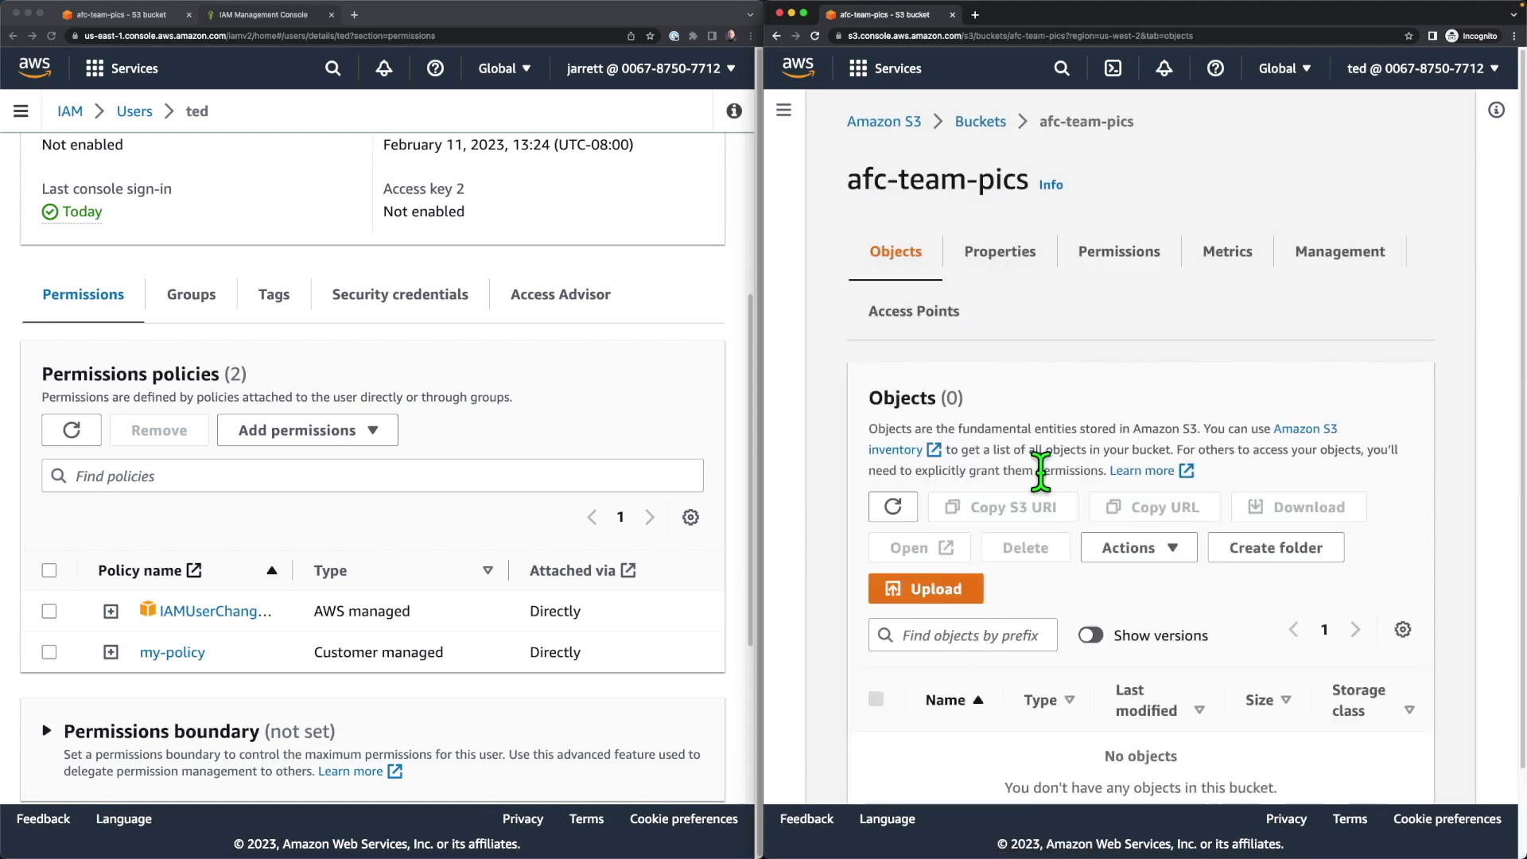
scroll(1014, 499, "down", 3)
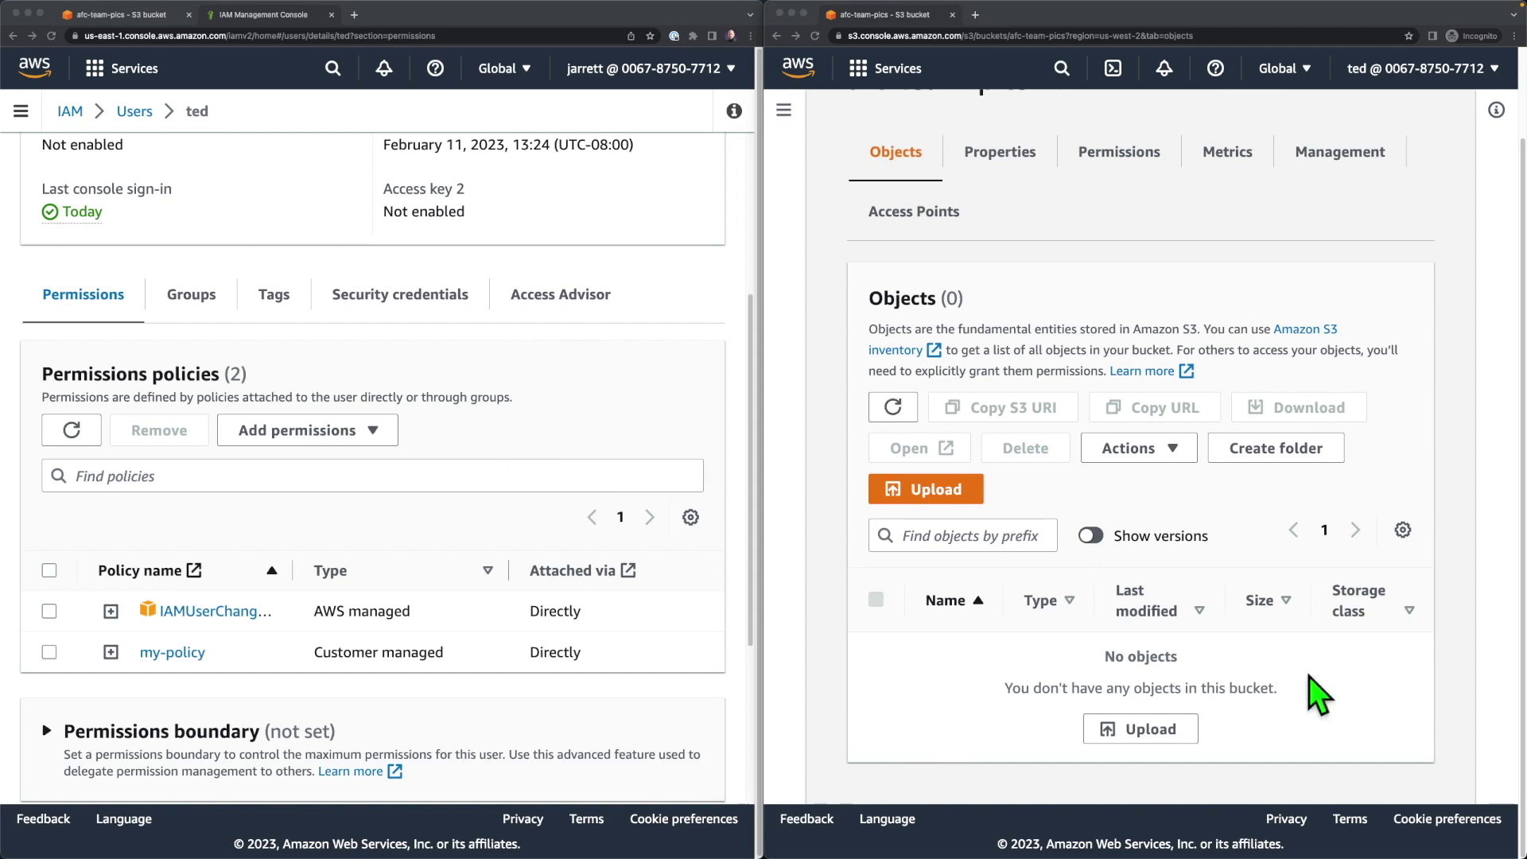
Try to upload ted.txt to the afc-team-pics bucket and check the status and error details for the file.
left_click(1149, 730)
left_click(1149, 730)
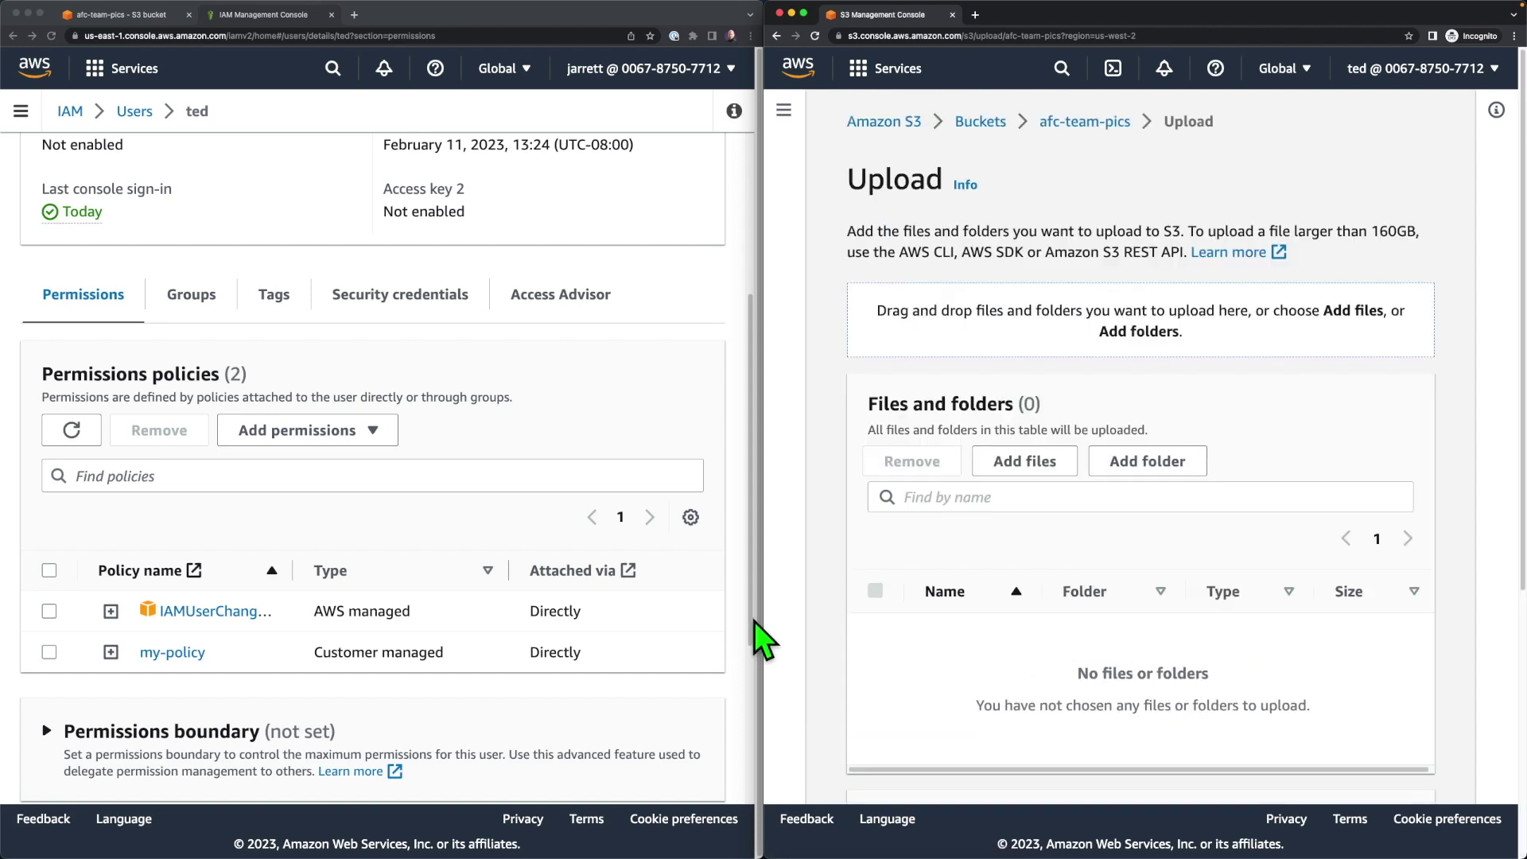
left_click_drag(477, 700, 989, 592)
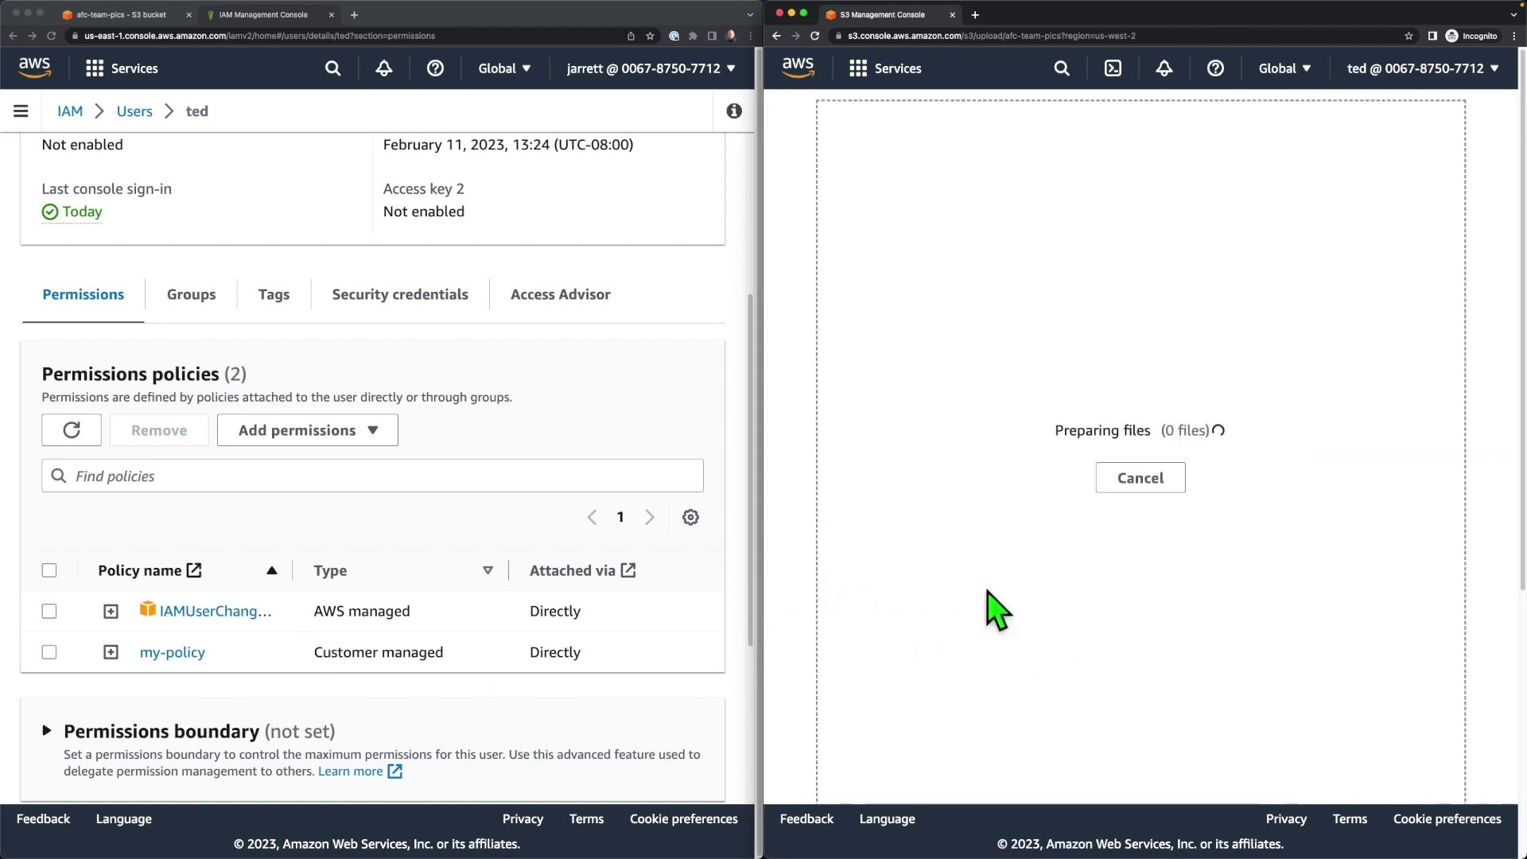
scroll(1193, 432, "down", 4)
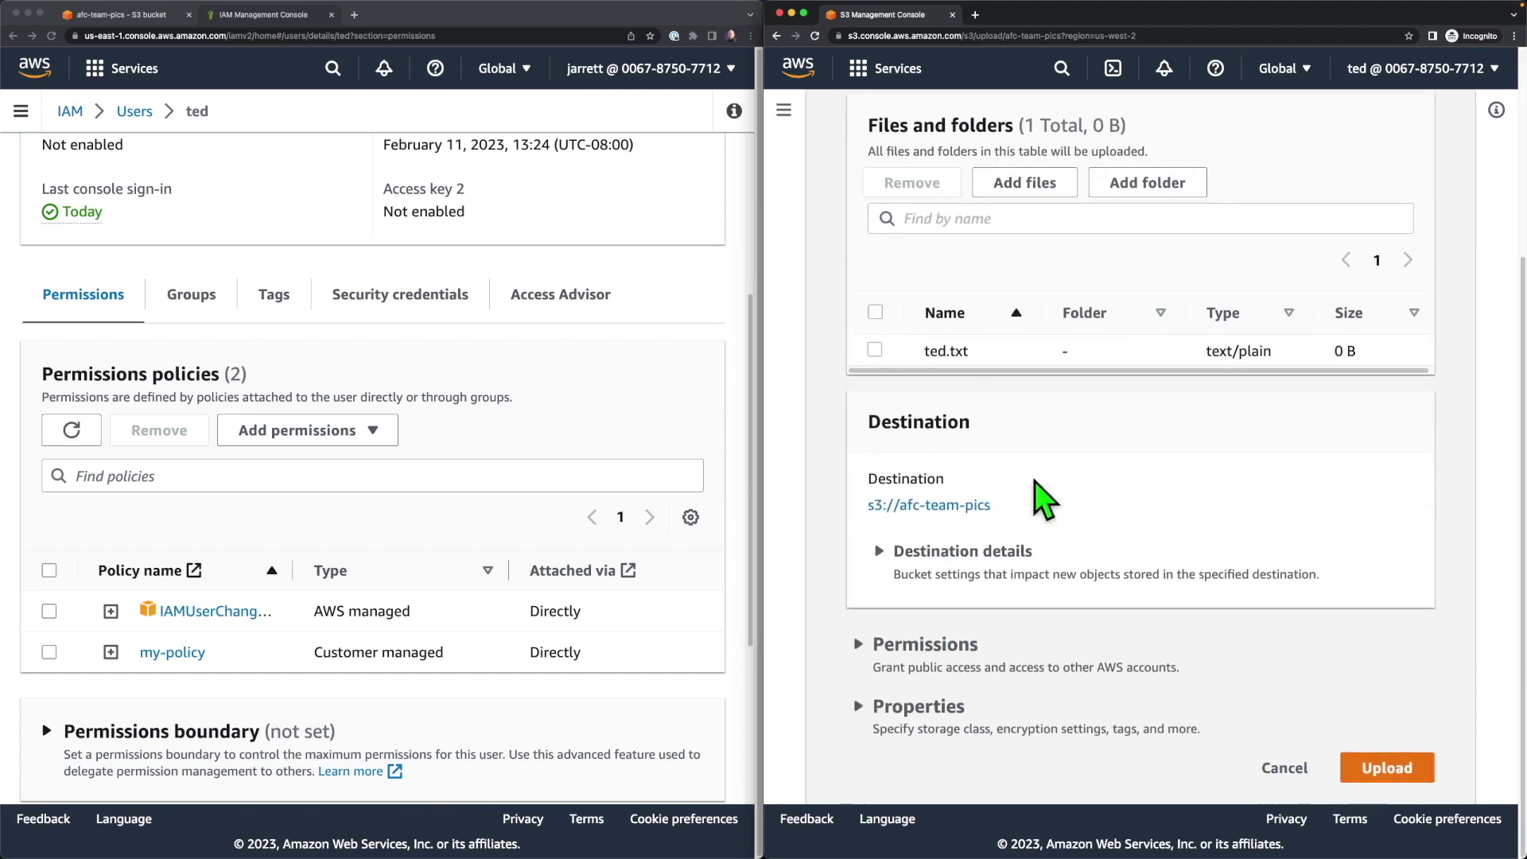
left_click(1387, 769)
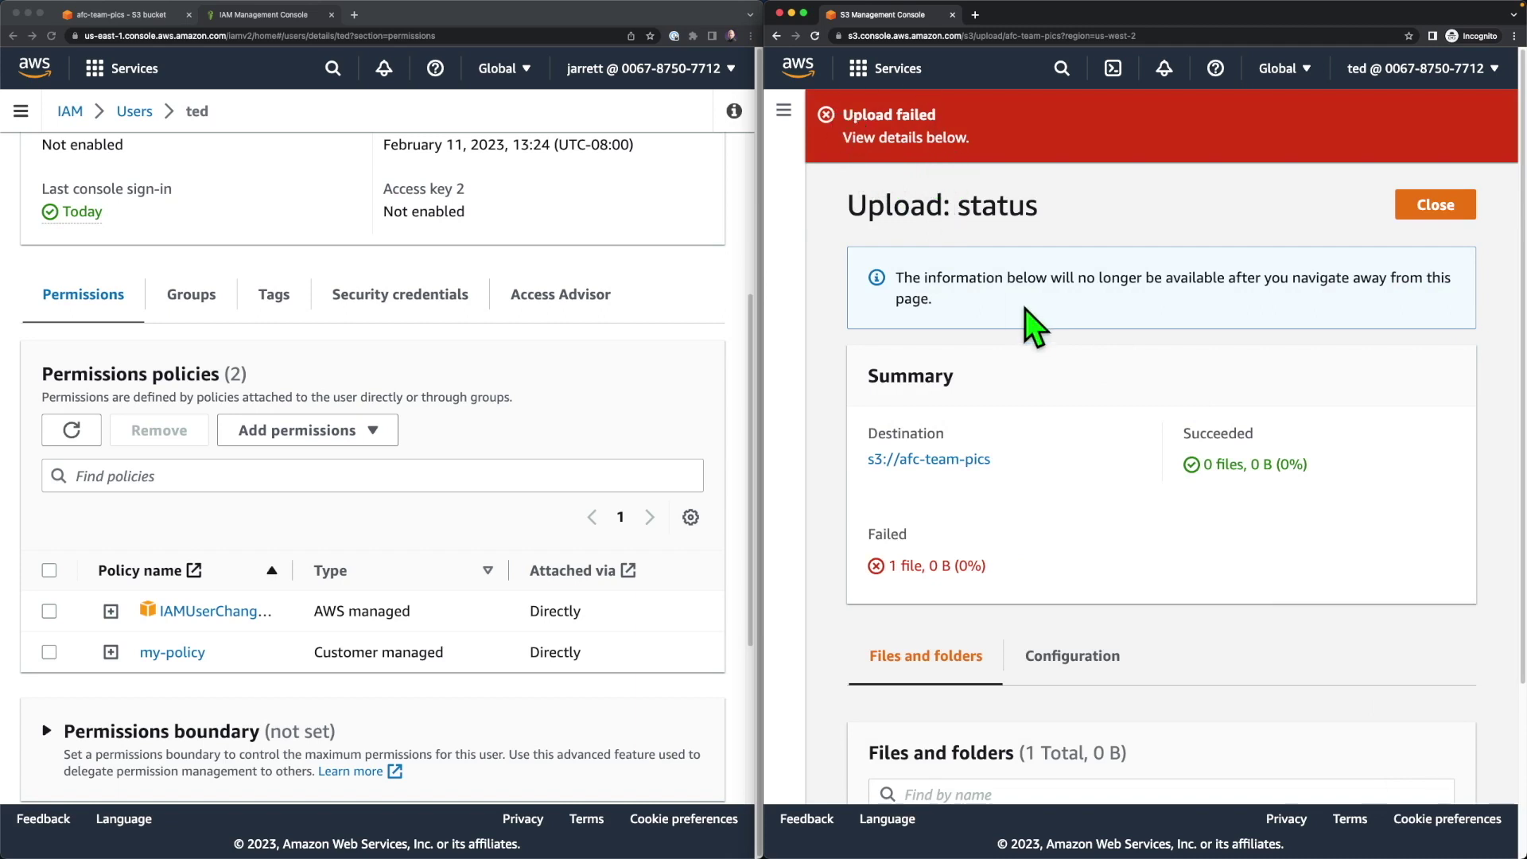
scroll(1038, 328, "down", 3)
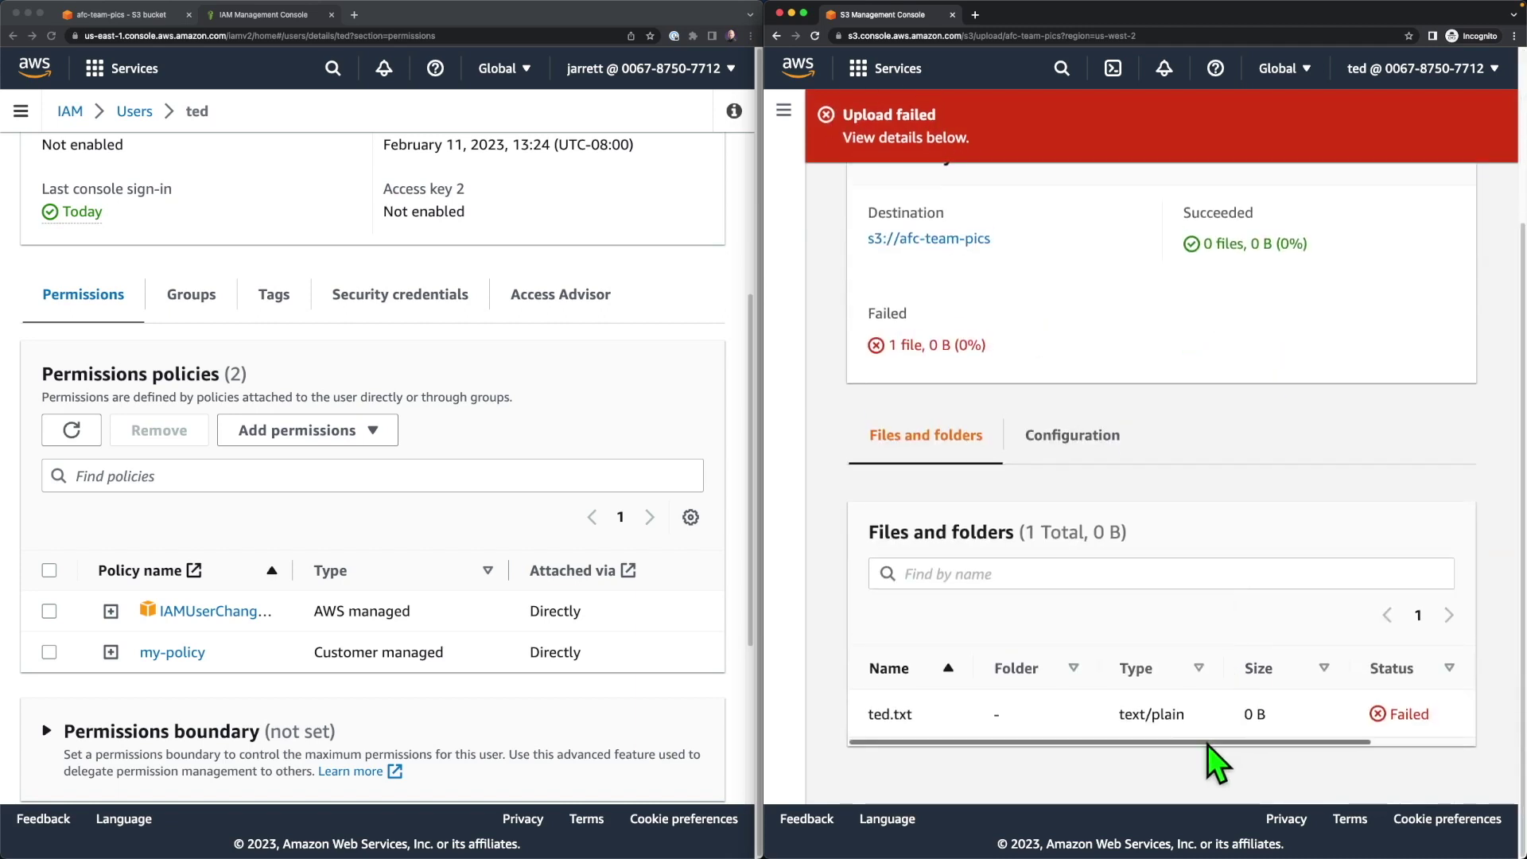
left_click_drag(1205, 743, 1392, 750)
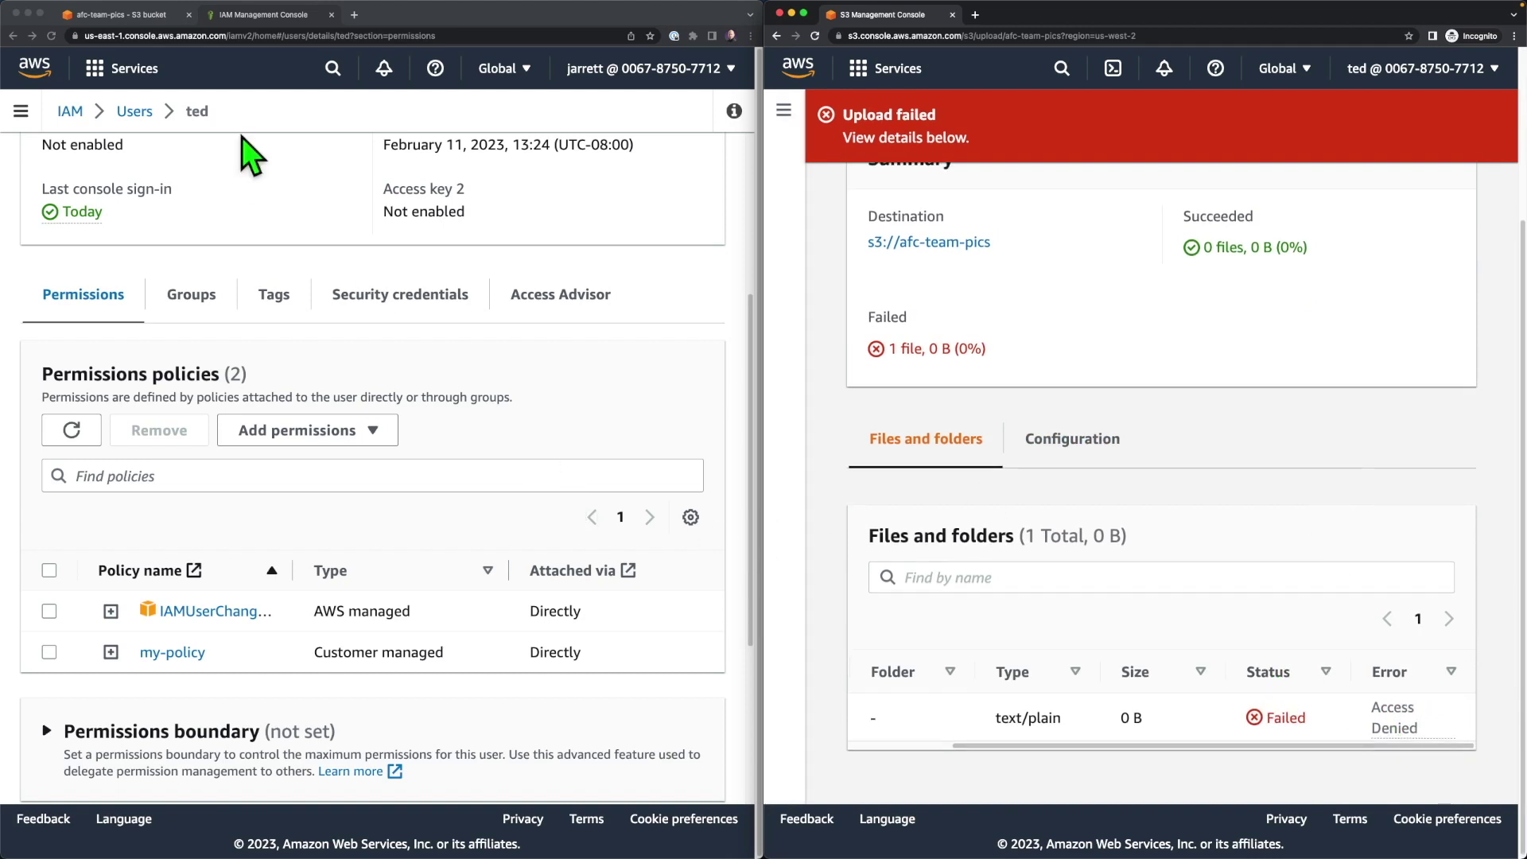
In the administrator's session, upload admin.txt to the afc-team-pics bucket and return to the bucket's object list.
left_click(160, 14)
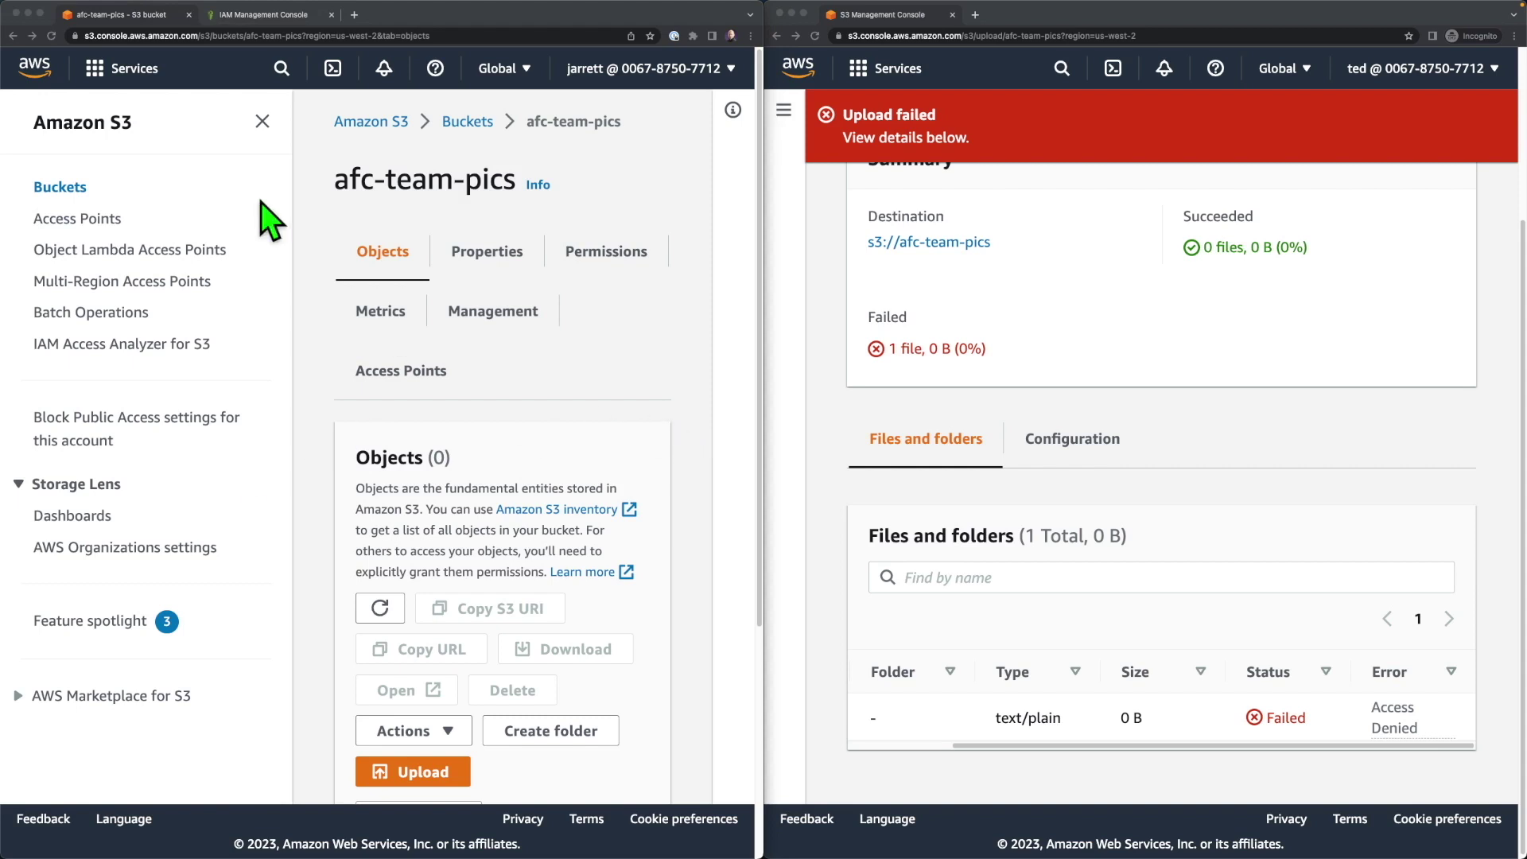
left_click(263, 124)
left_click(262, 123)
scroll(324, 477, "down", 2)
scroll(324, 477, "up", 2)
scroll(325, 476, "down", 2)
left_click(379, 728)
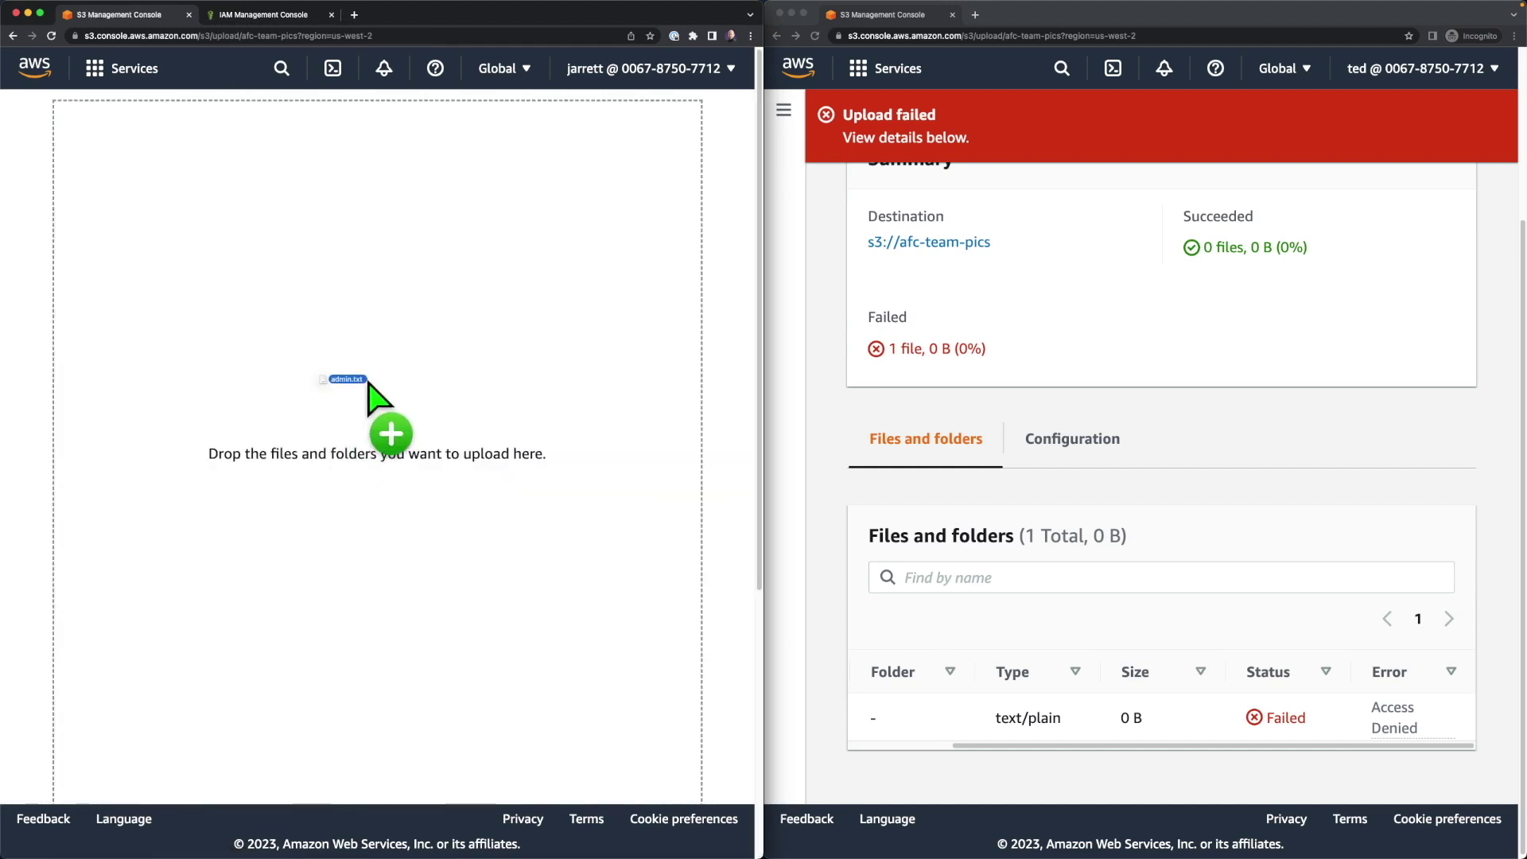
left_click_drag(381, 426, 392, 399)
scroll(637, 740, "down", 4)
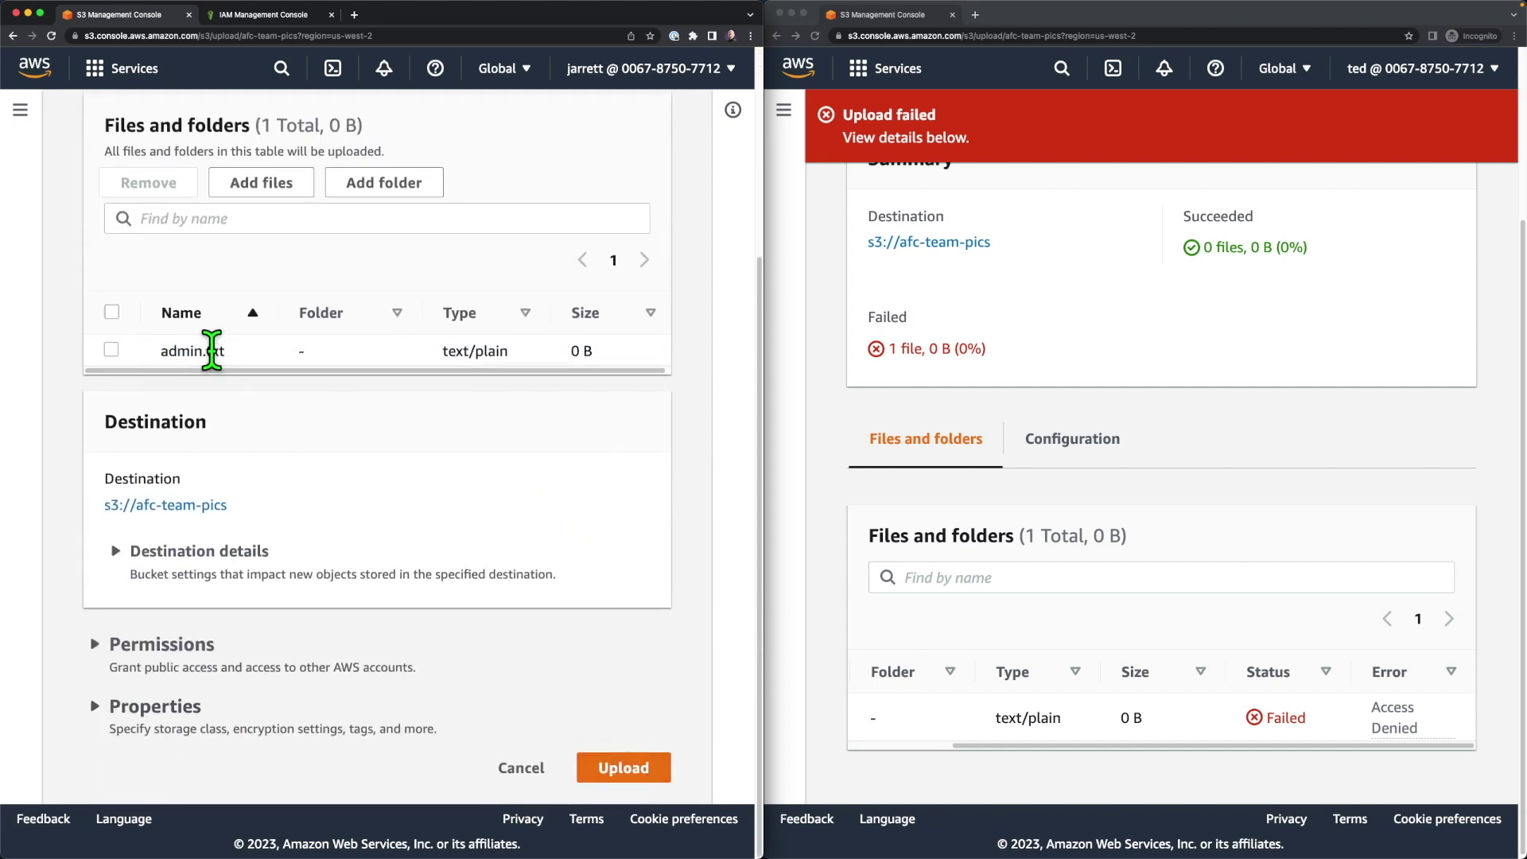
left_click(654, 783)
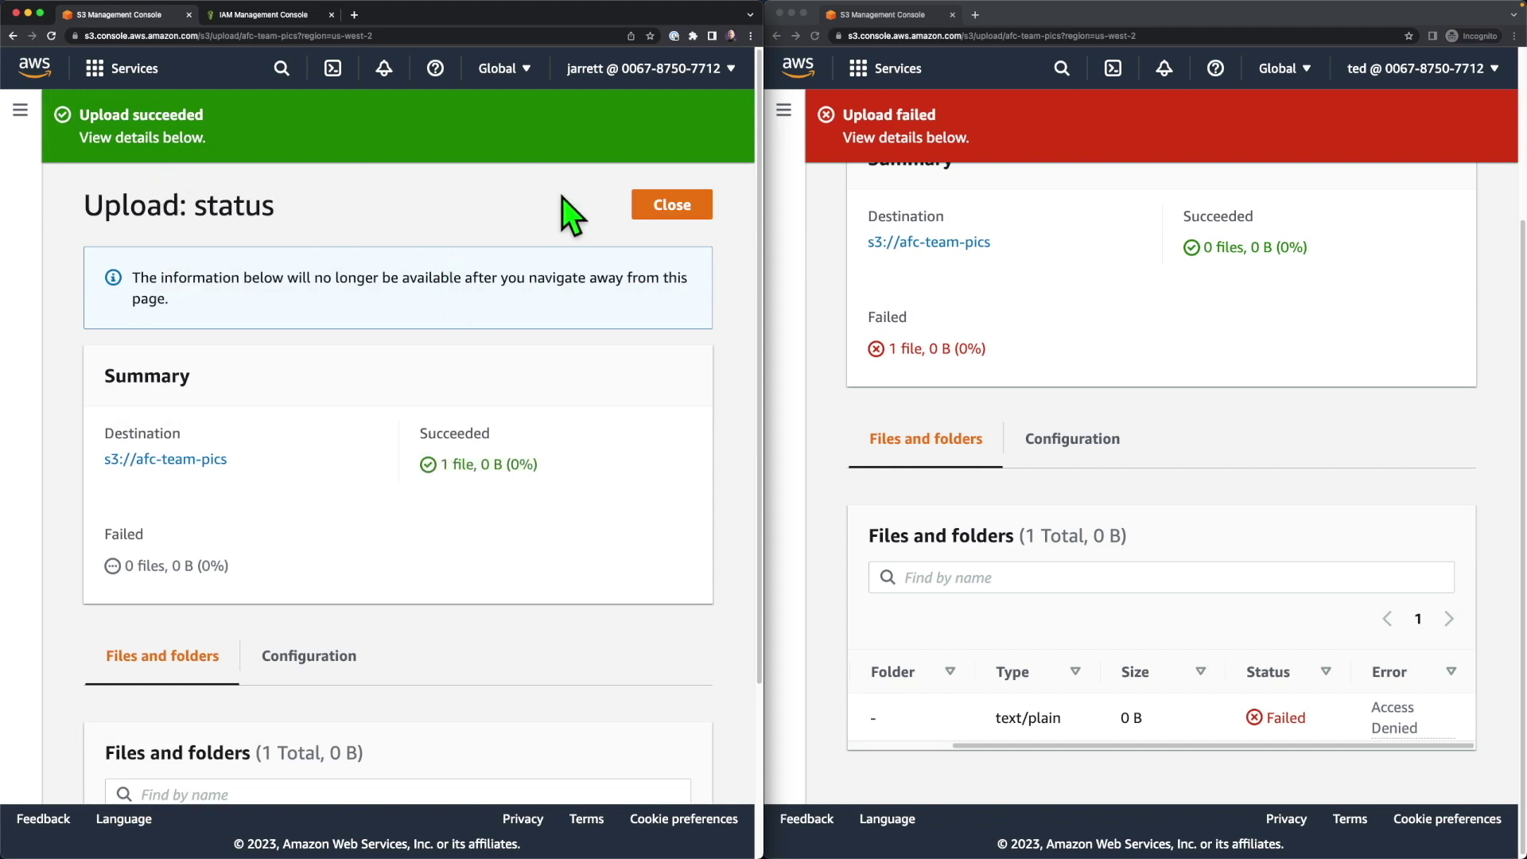
left_click(653, 205)
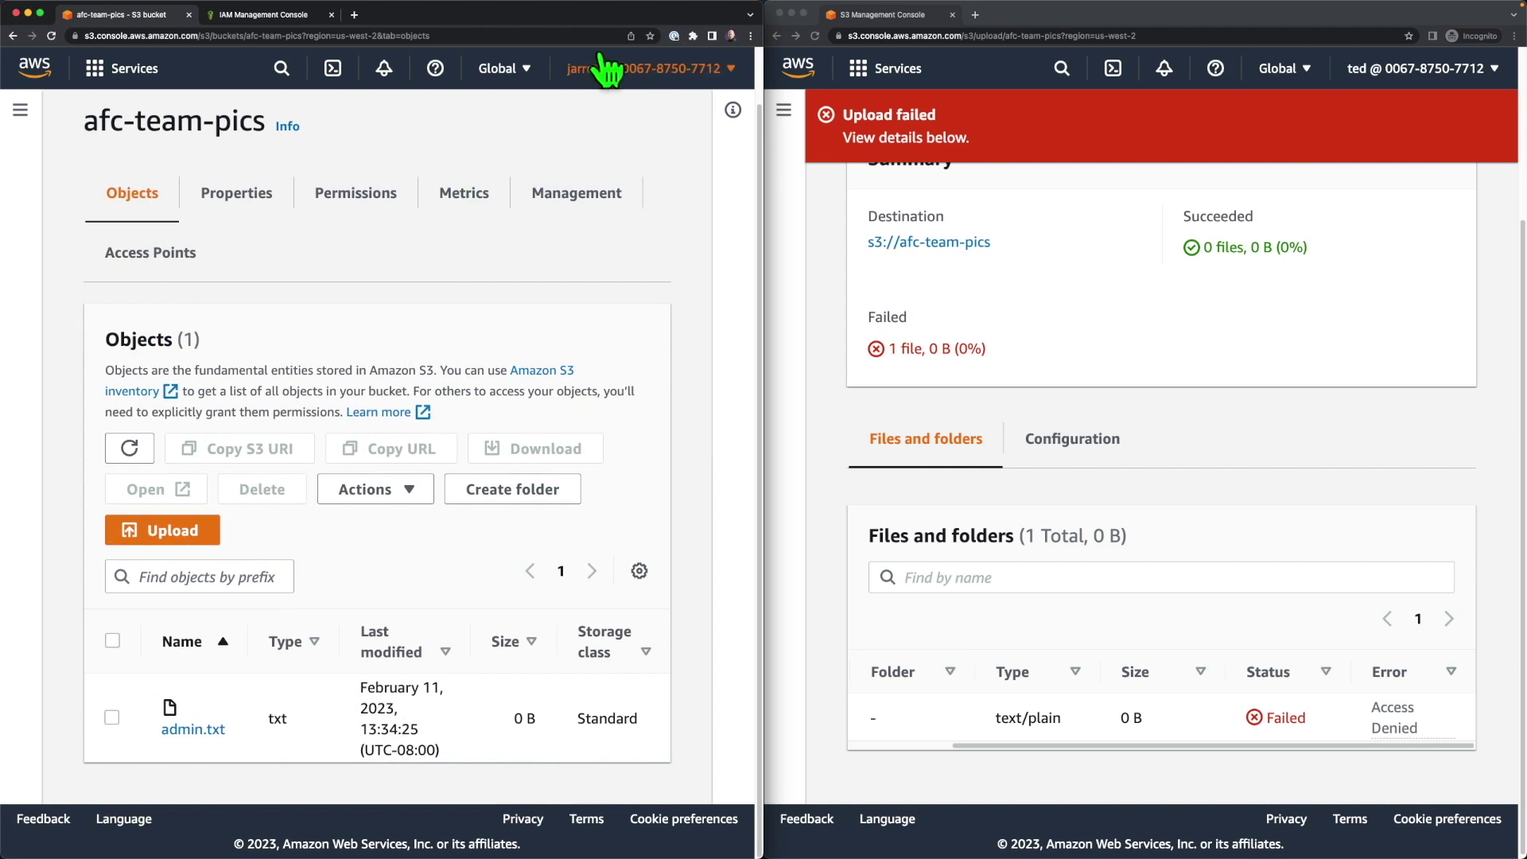
In the restricted user's session, close the failed upload's status page and check the objects listed in the afc-team-pics bucket.
left_click(1344, 434)
scroll(1339, 432, "up", 3)
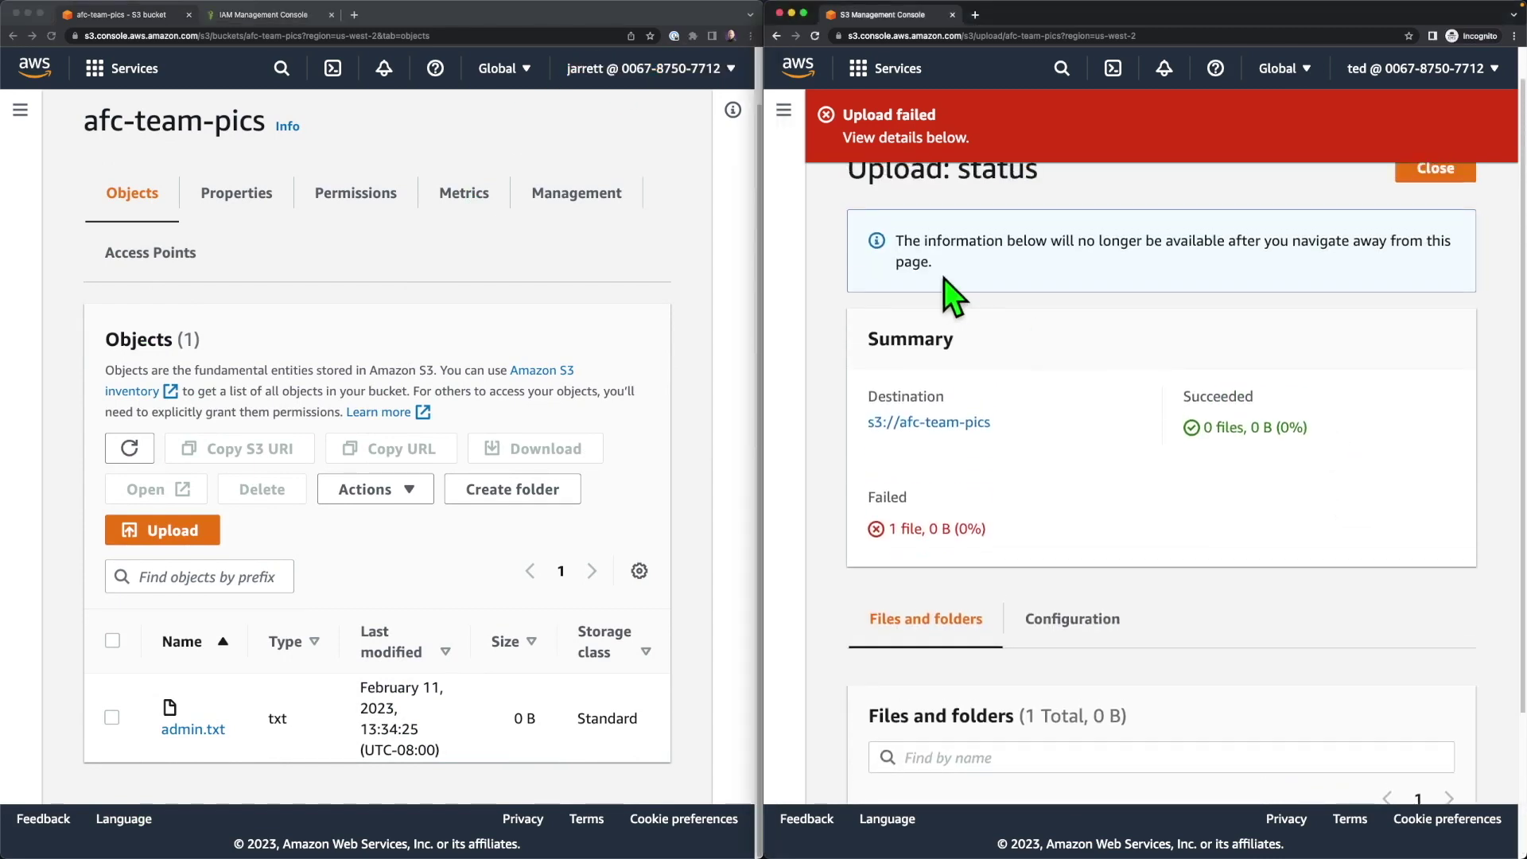
scroll(1333, 361, "down", 3)
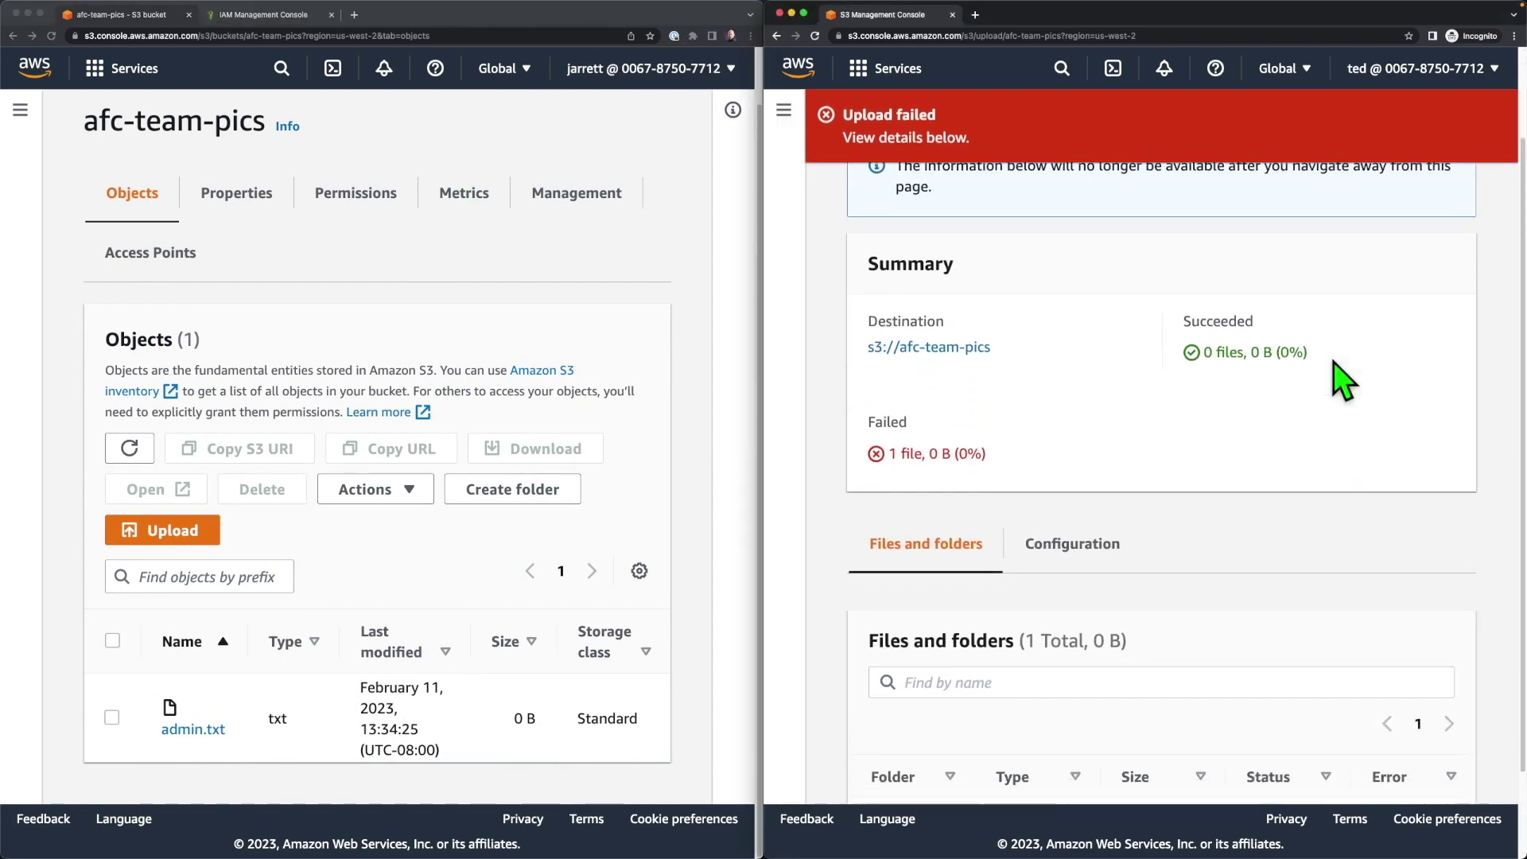
scroll(1352, 318, "up", 3)
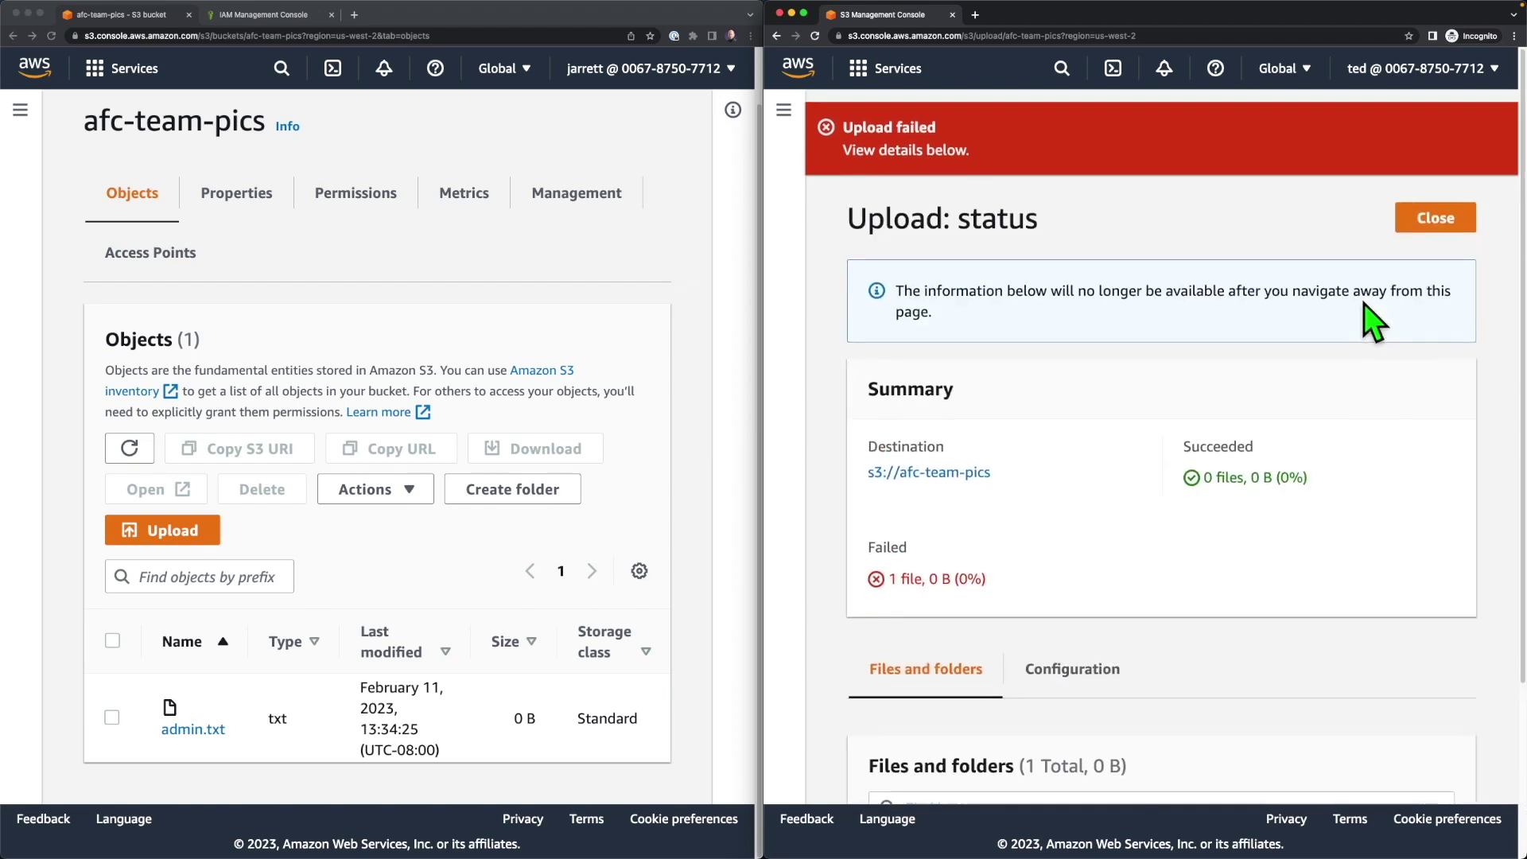
left_click(1444, 216)
scroll(1124, 299, "down", 1)
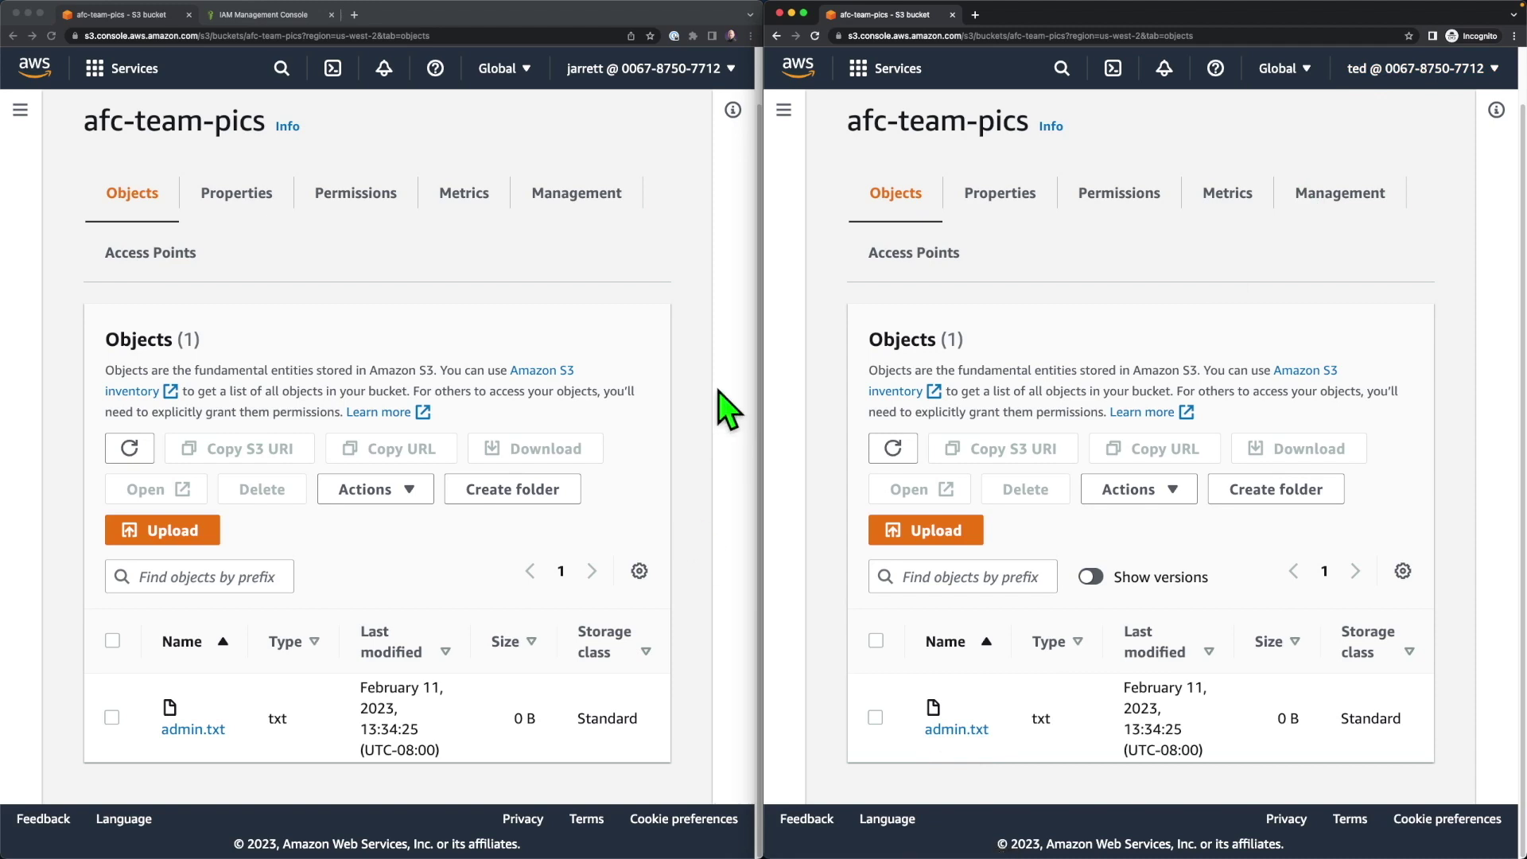
Back in the administrator's session, open my-policy from the user's attached permissions policies for editing.
left_click(713, 330)
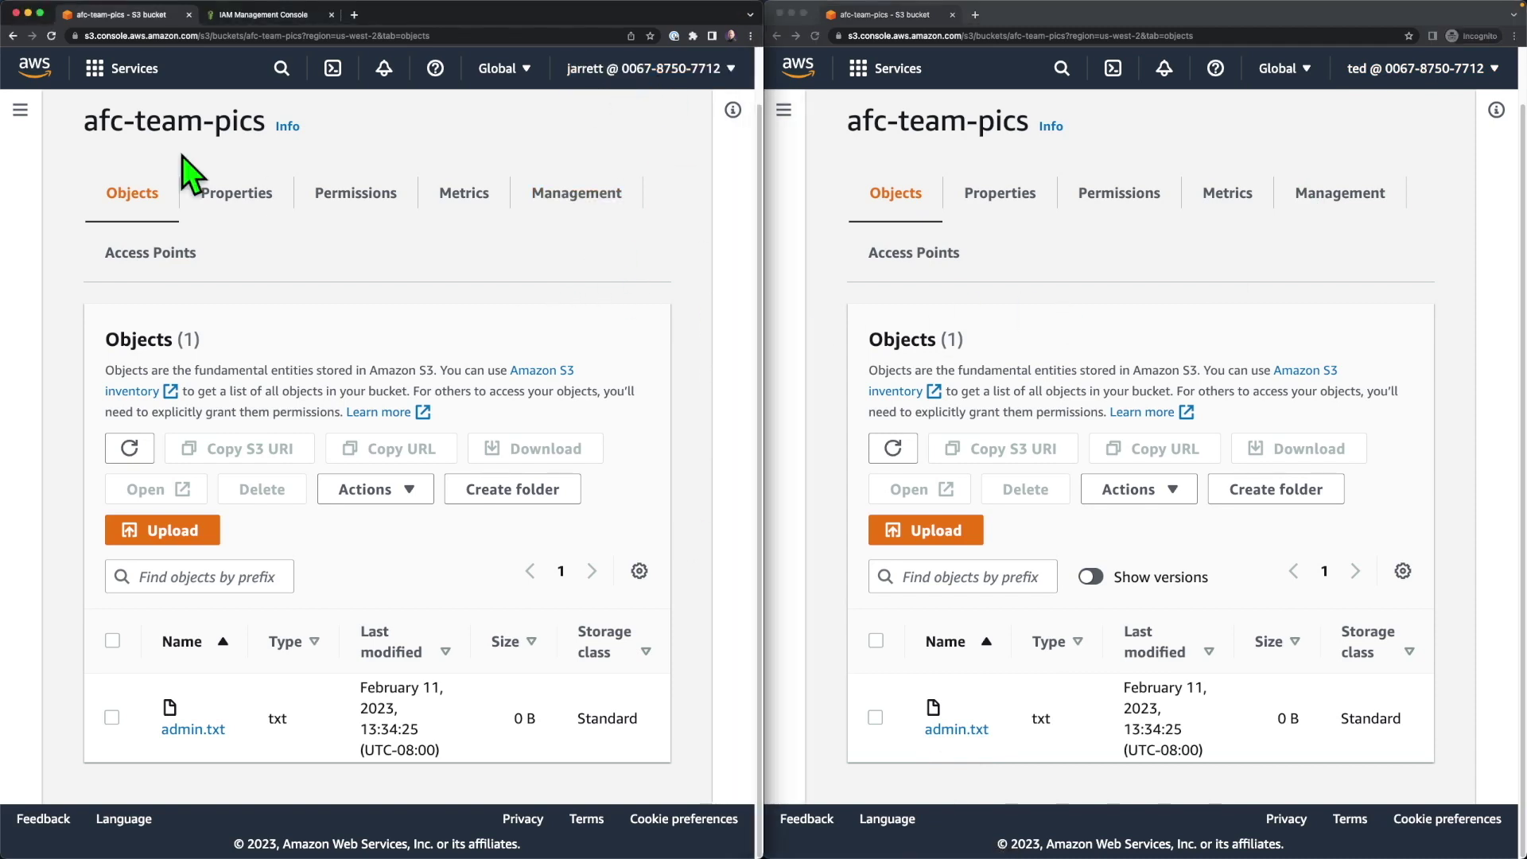
left_click(263, 14)
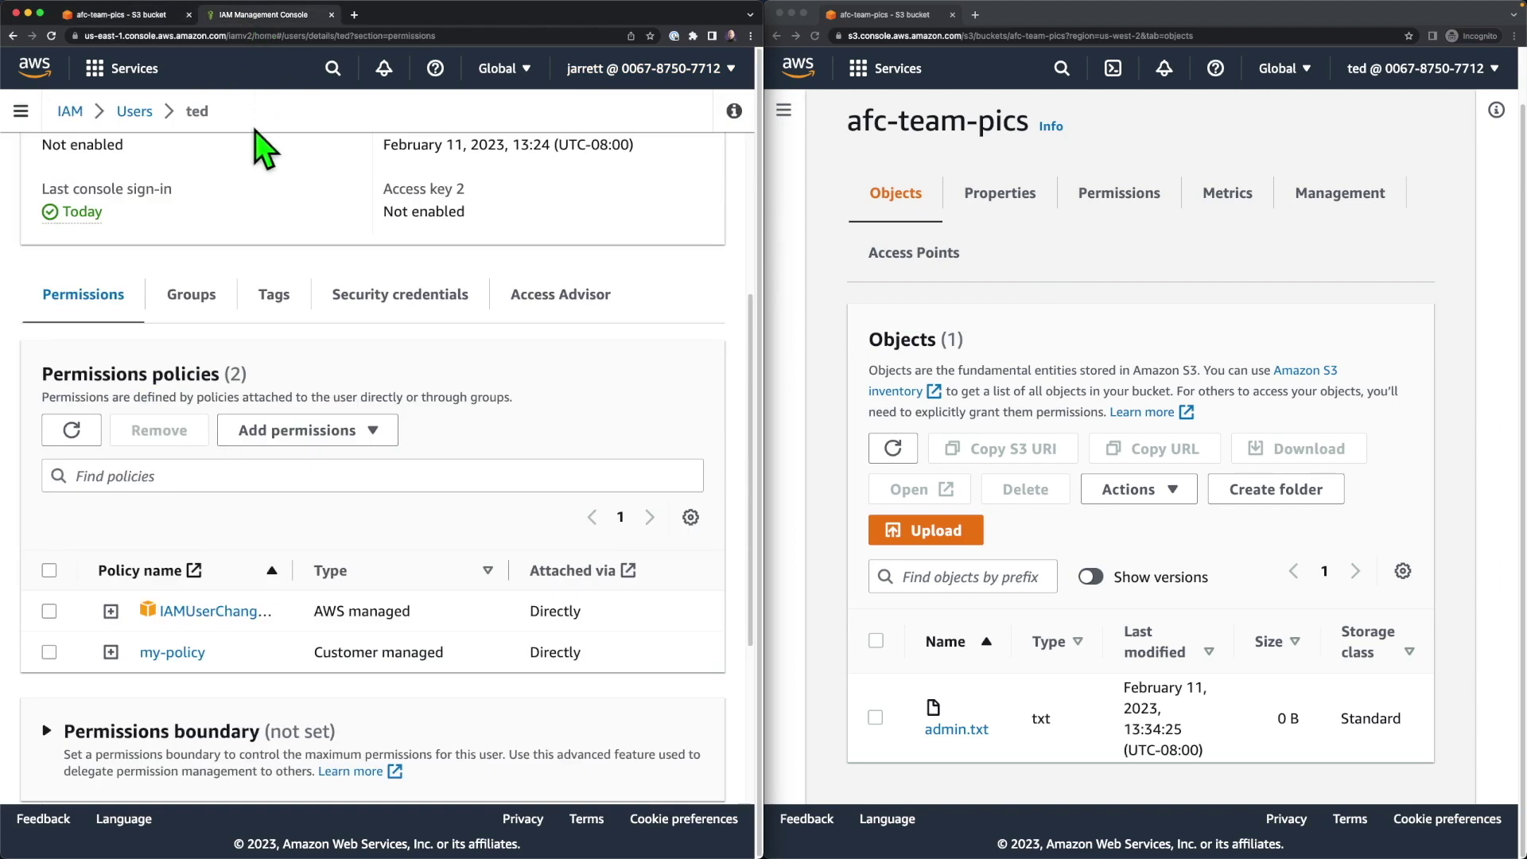
left_click(173, 653)
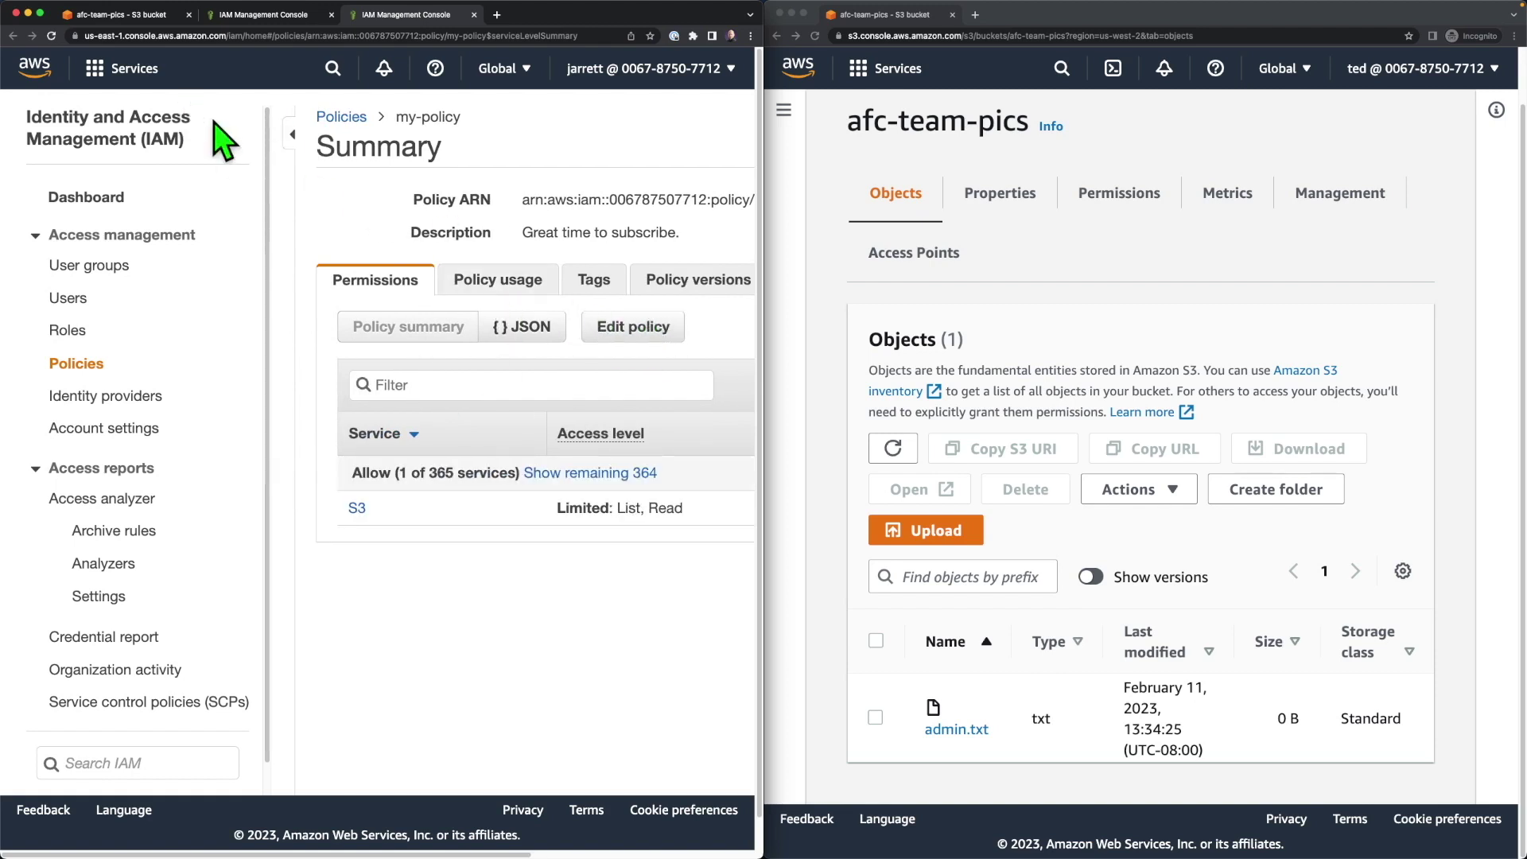
left_click(292, 135)
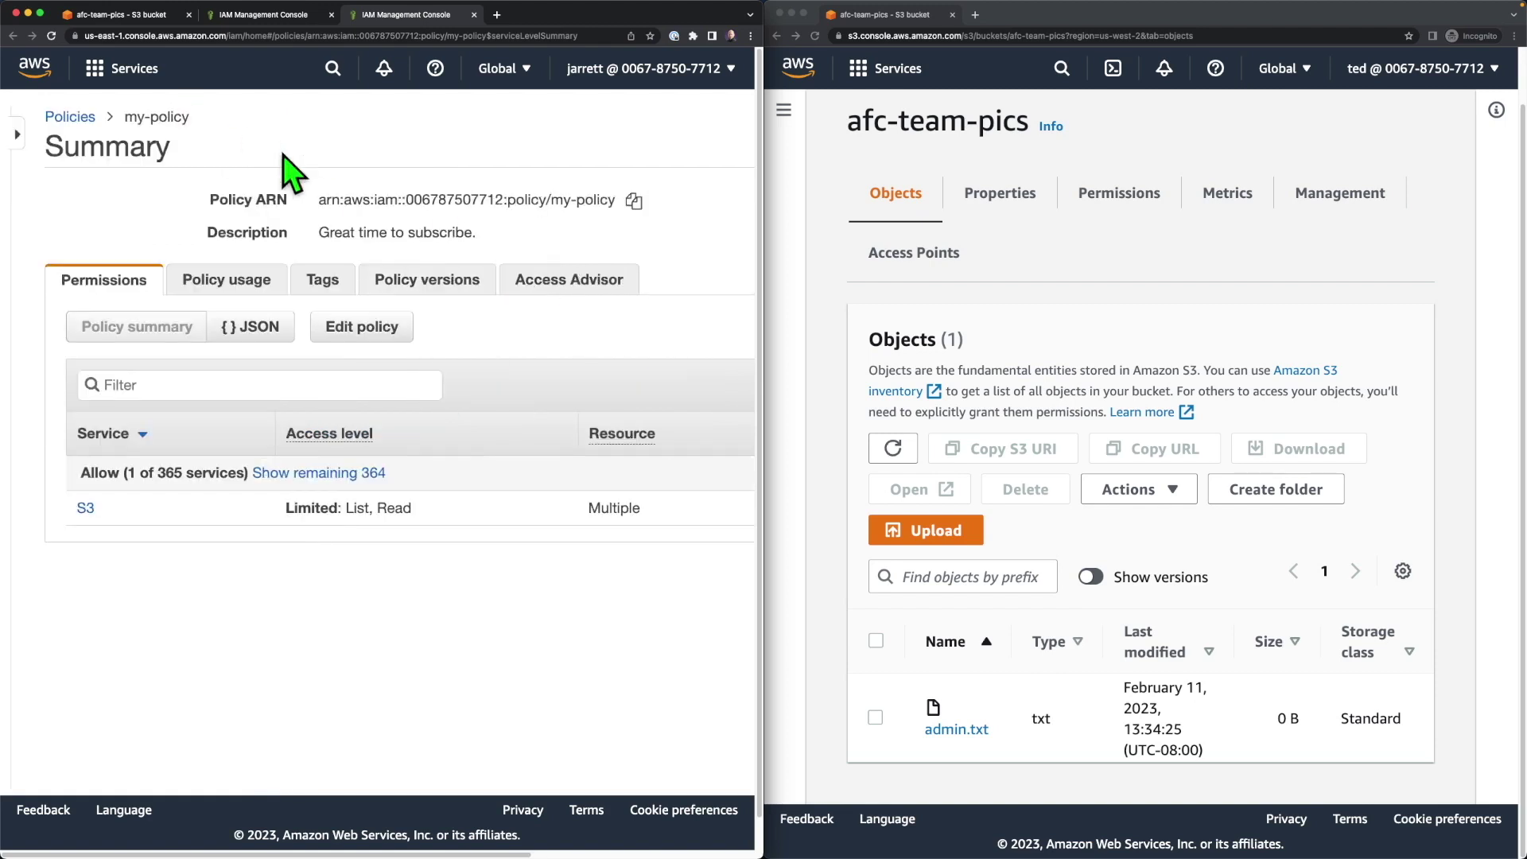
left_click(368, 329)
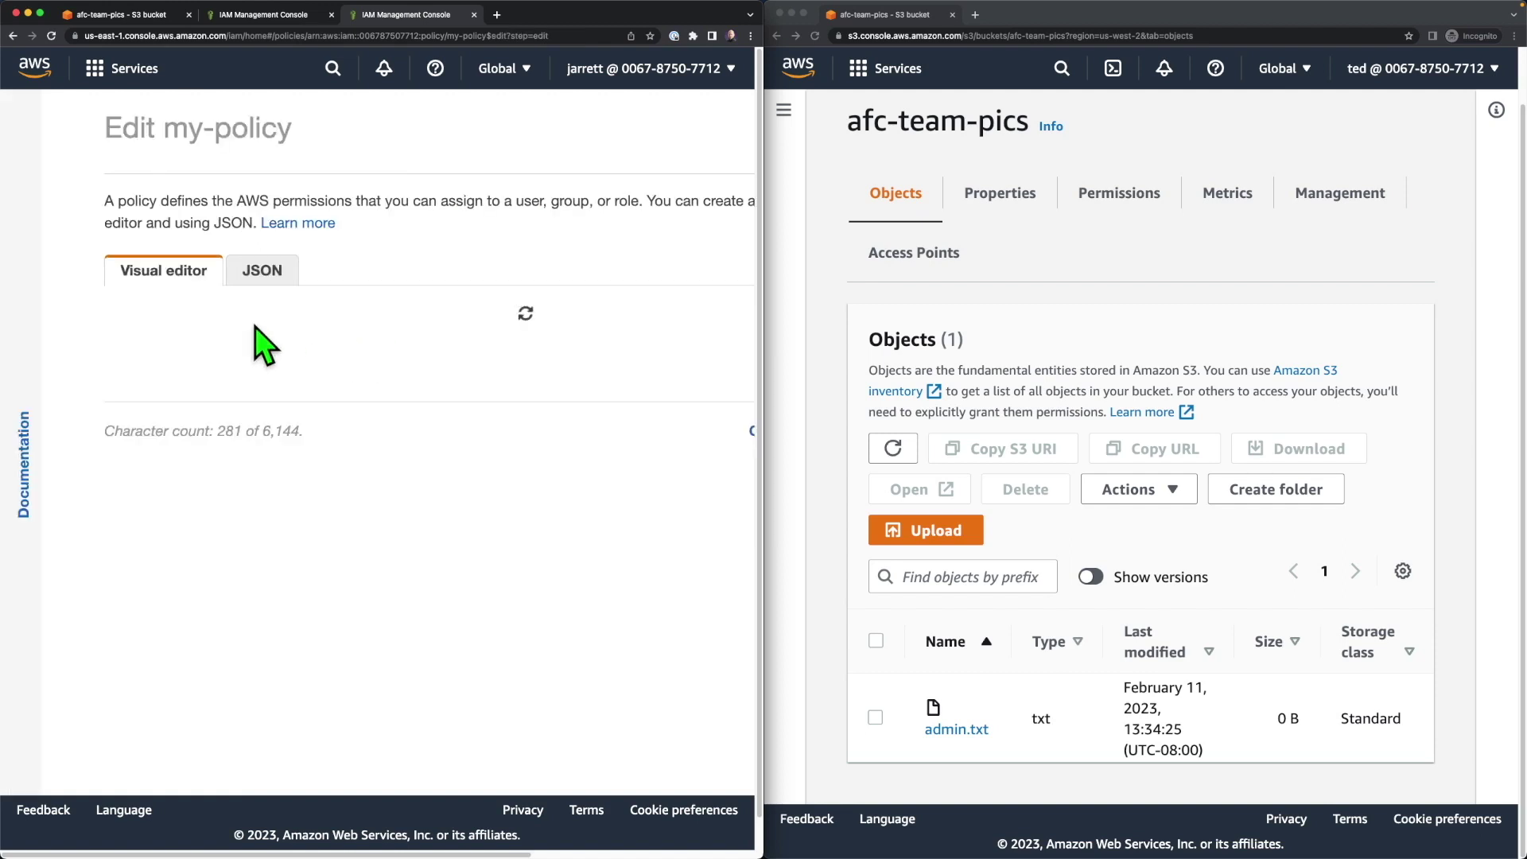
Examine the actions and resources of both S3 permission blocks in the my-policy visual editor.
scroll(327, 422, "right", 3)
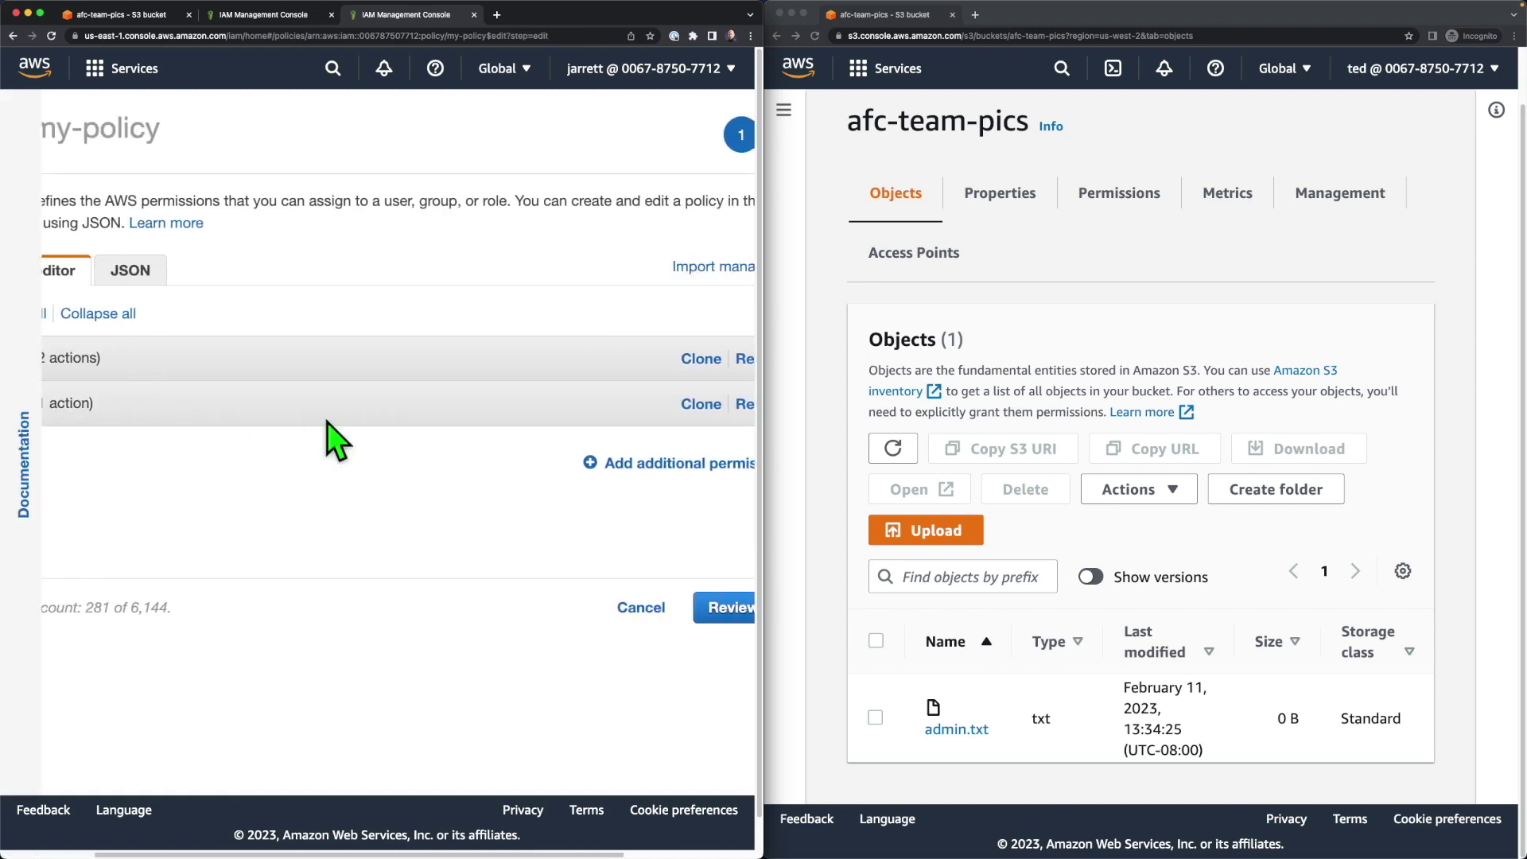
scroll(327, 422, "left", 2)
scroll(327, 422, "left", 2)
left_click(129, 401)
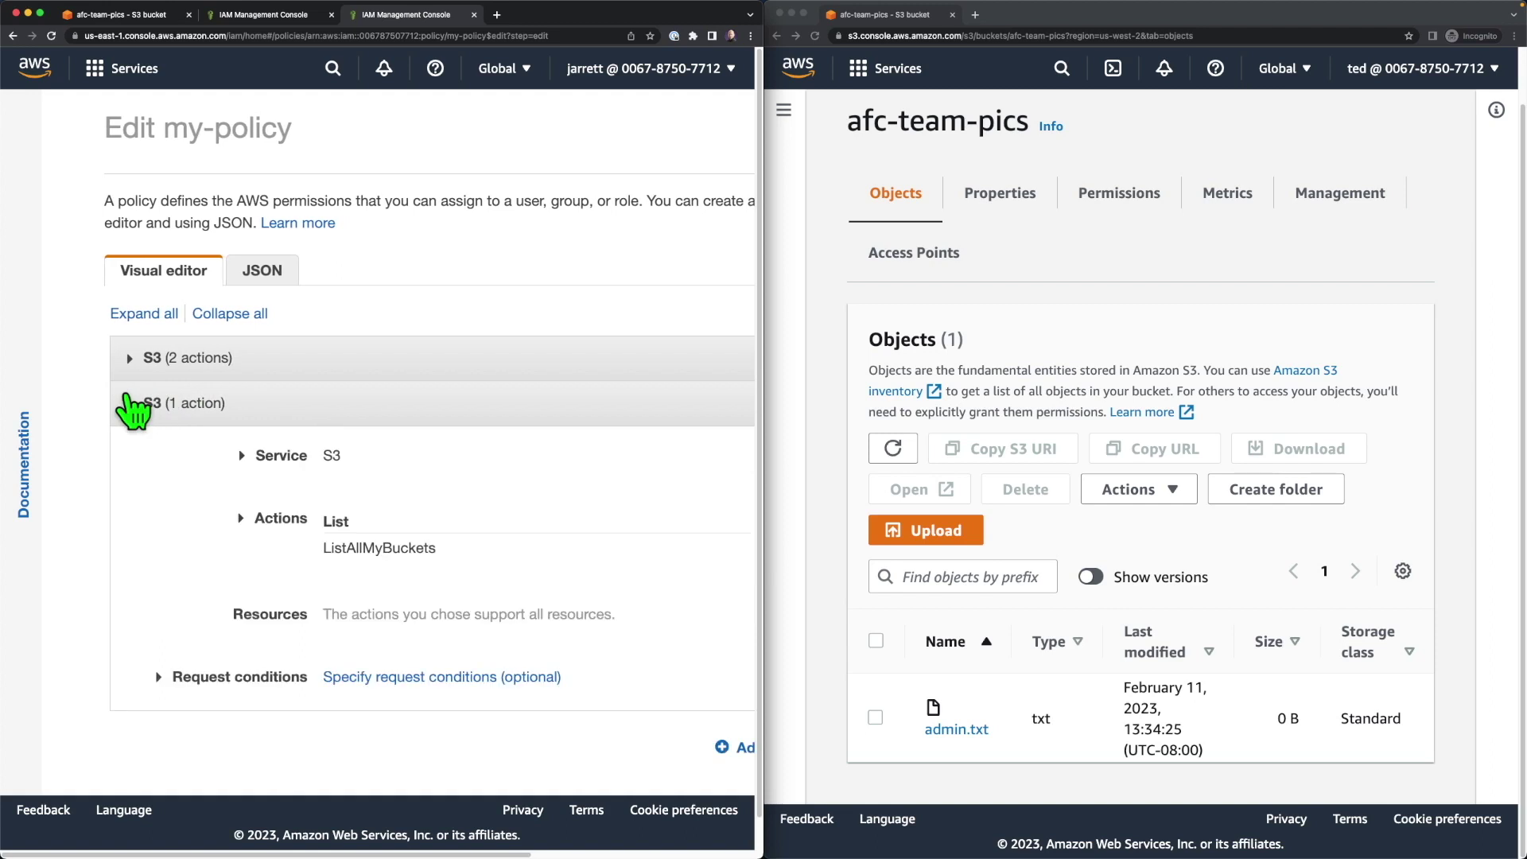
scroll(130, 406, "down", 1)
left_click(135, 386)
left_click(136, 344)
scroll(403, 341, "down", 3)
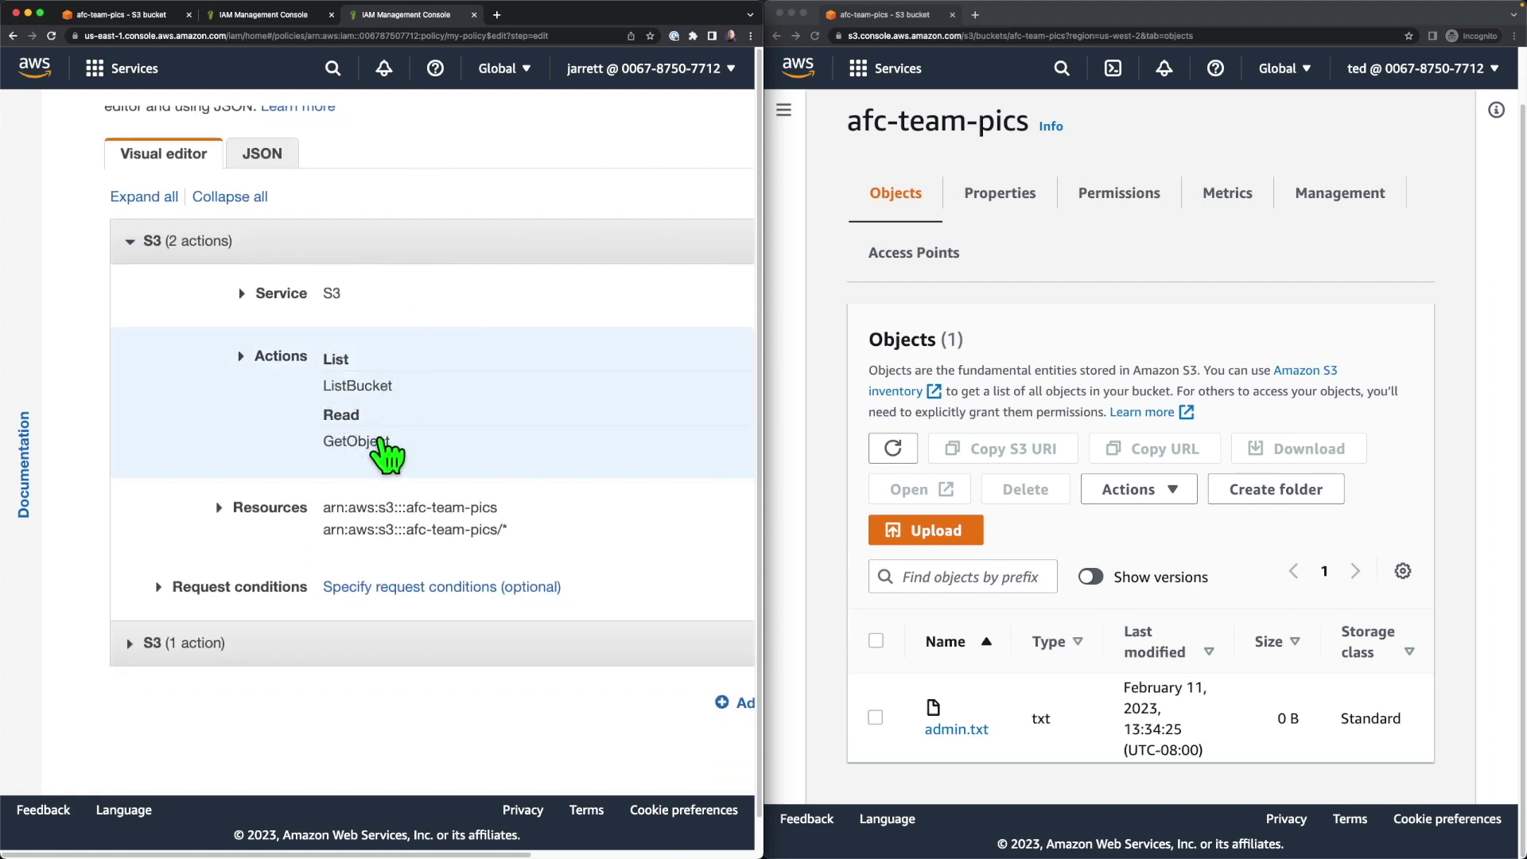
scroll(388, 454, "right", 5)
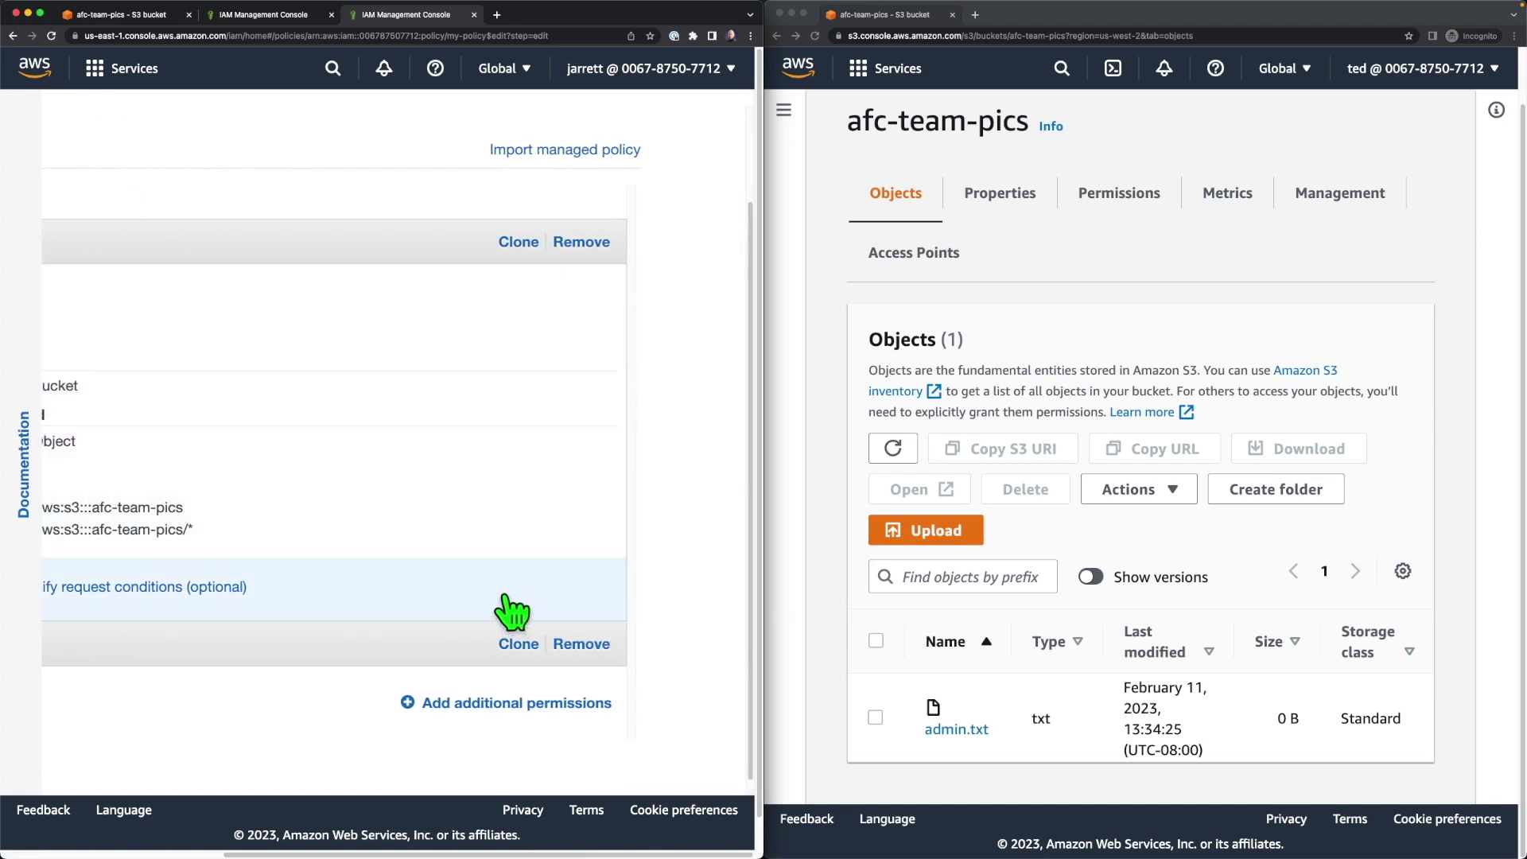
scroll(516, 602, "left", 3)
scroll(433, 759, "up", 3)
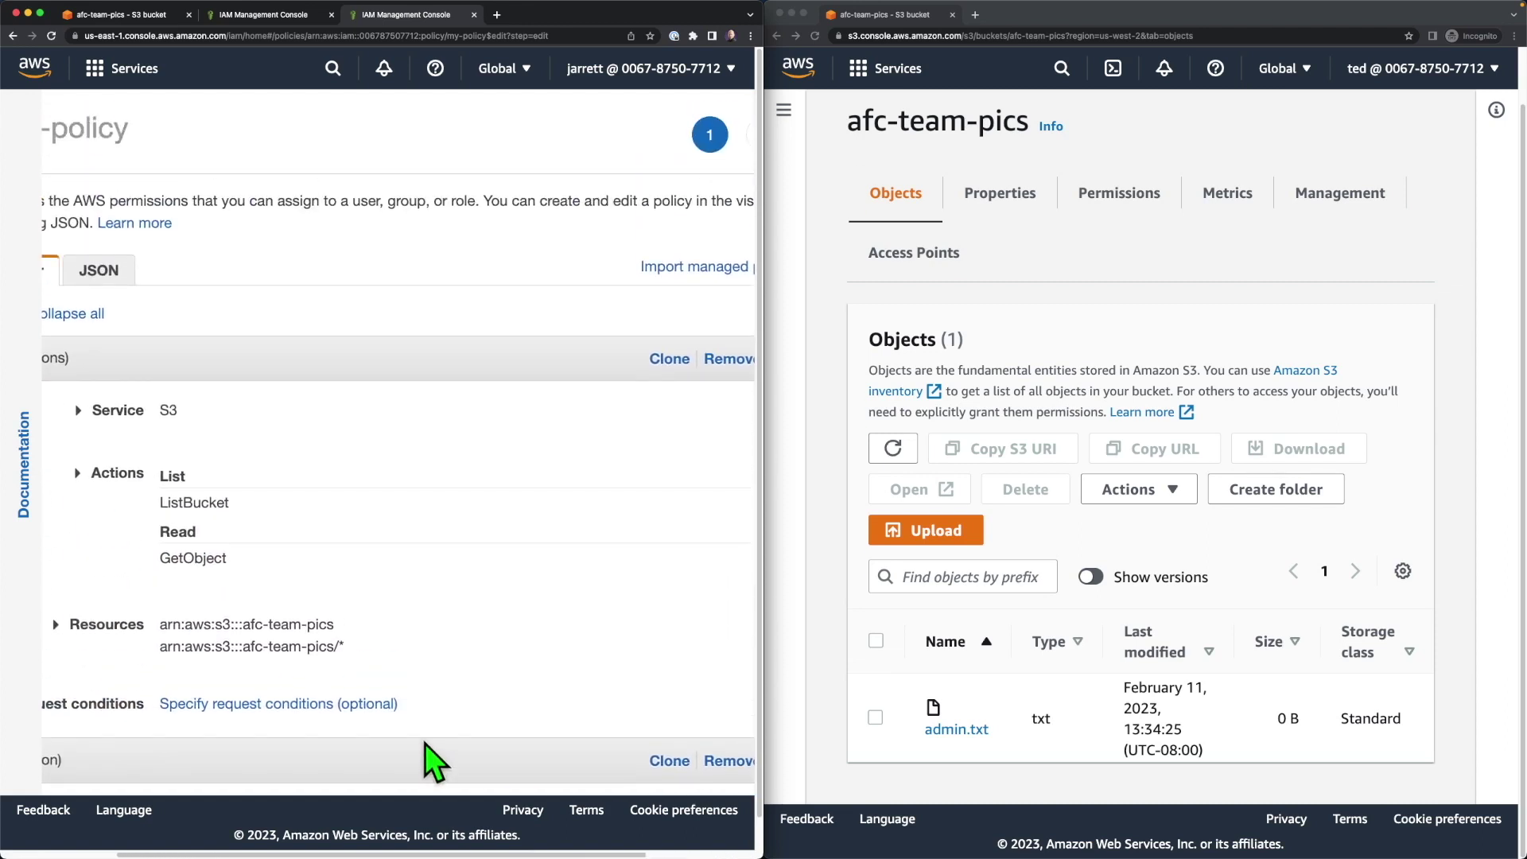
Read the PutObject action's description and add this Write action to the S3 block scoped to the afc-team-pics bucket.
left_click(88, 473)
scroll(239, 513, "down", 2)
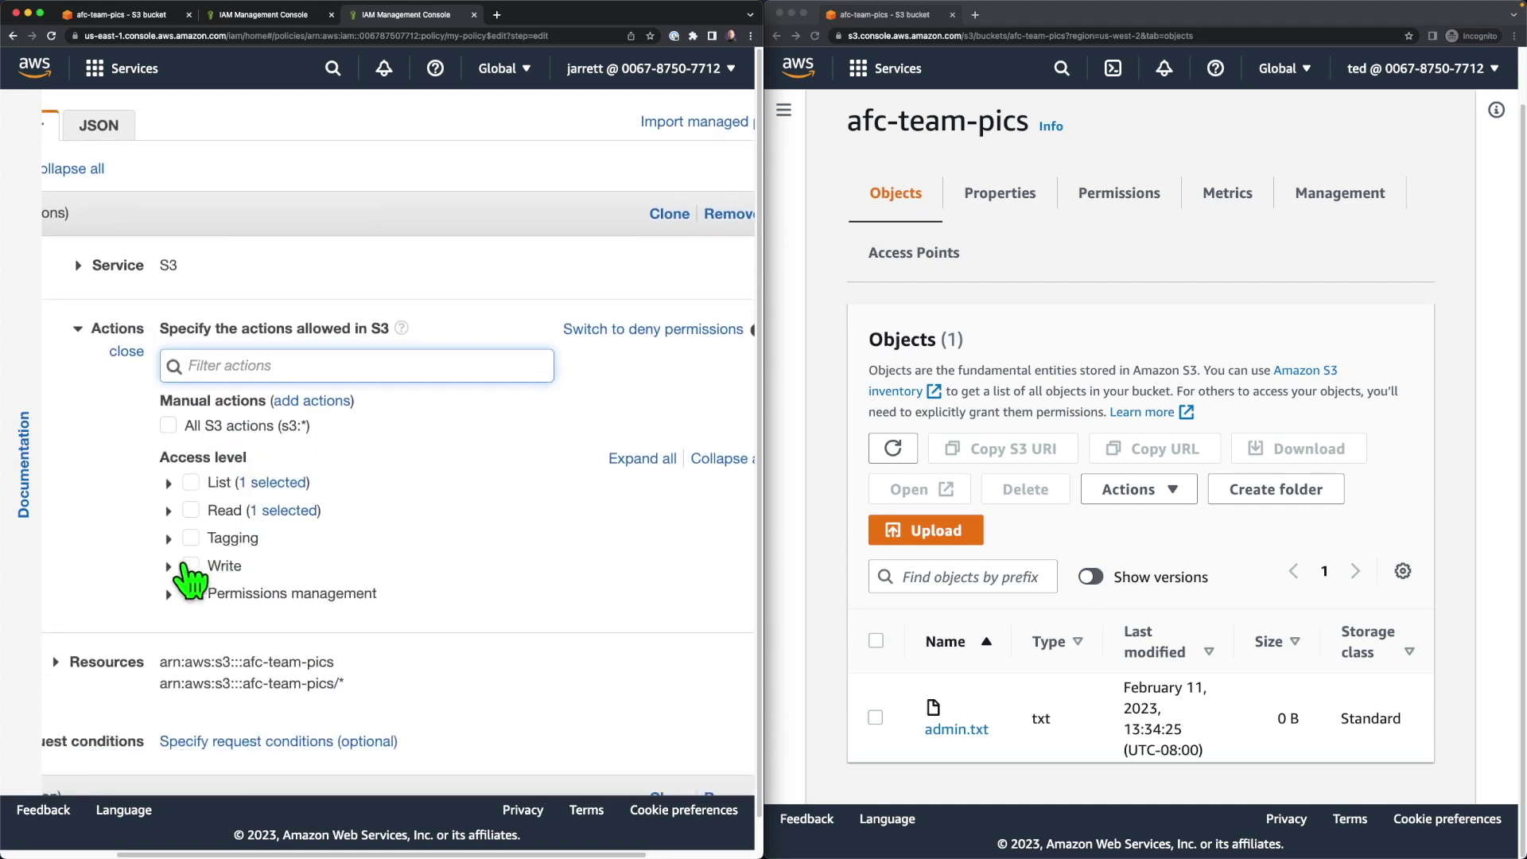
left_click(167, 566)
scroll(257, 552, "down", 2)
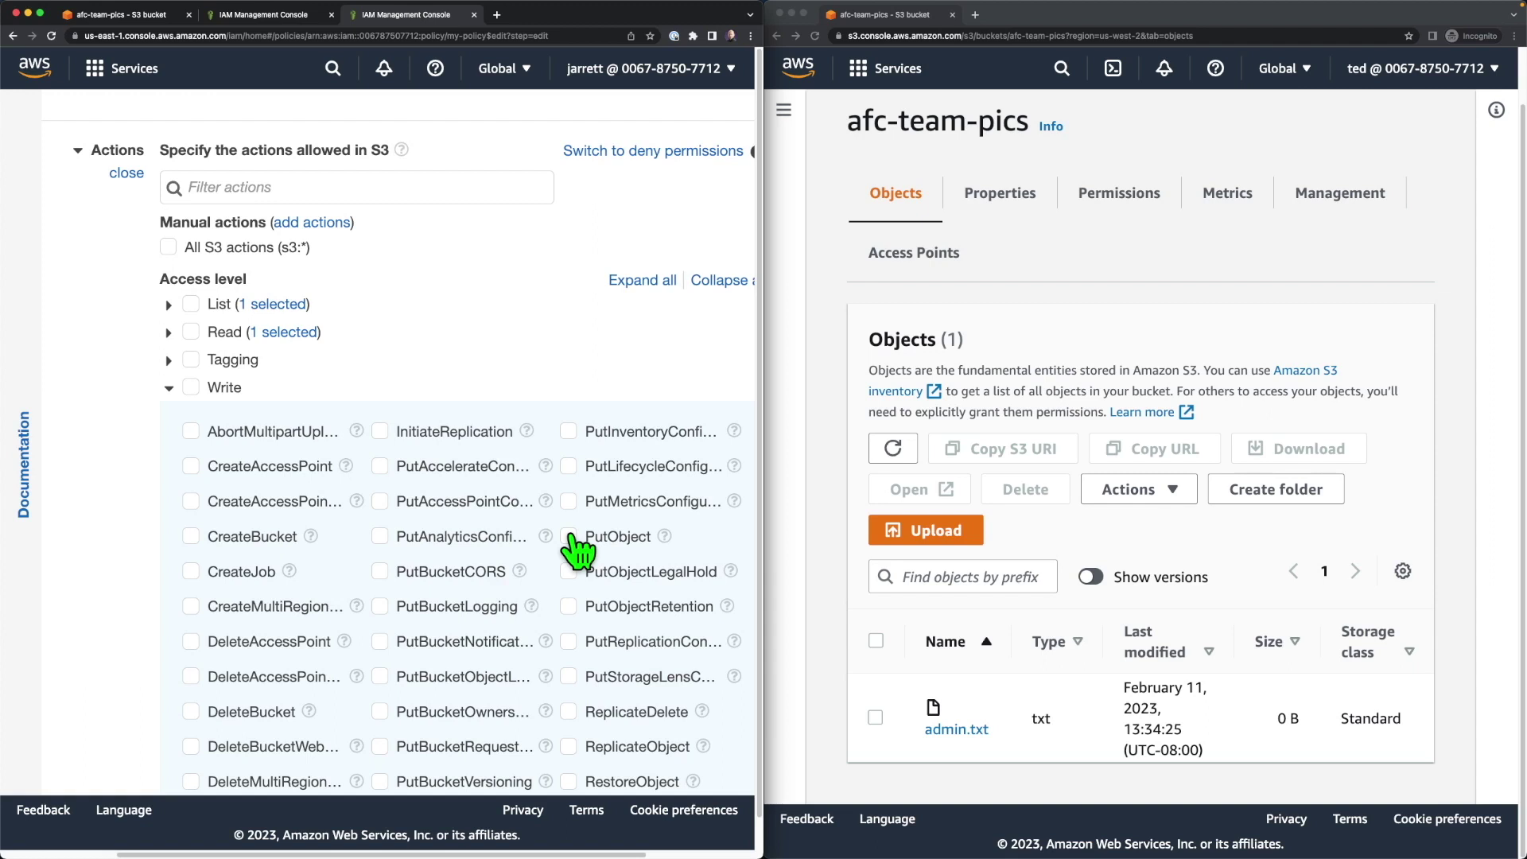
left_click(665, 536)
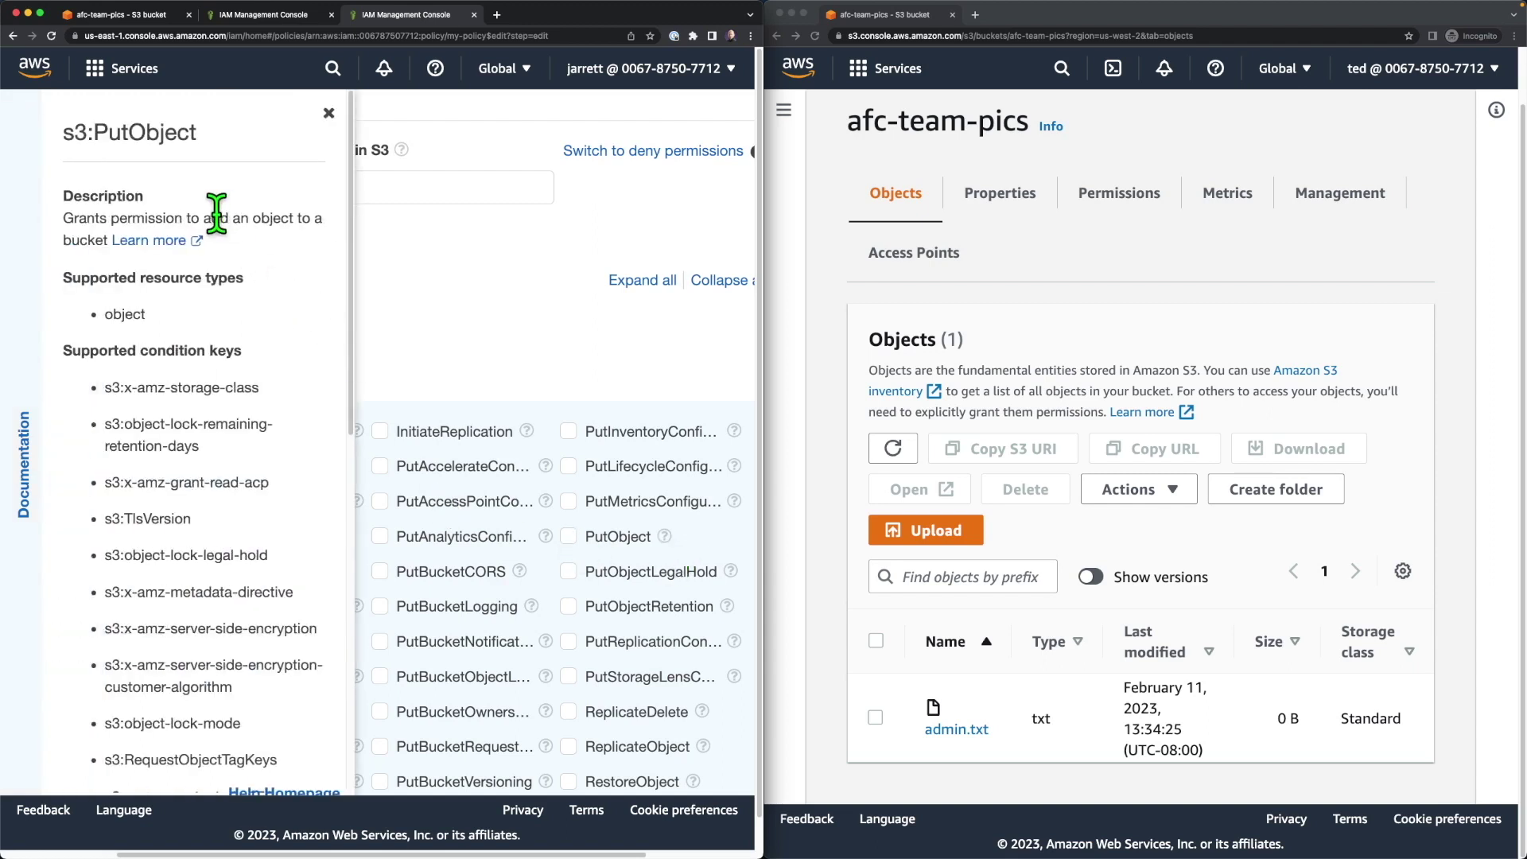
left_click(327, 113)
left_click(568, 535)
Review the access levels of the edited my-policy and save the changes as the default version.
scroll(574, 545, "down", 3)
scroll(575, 553, "down", 5)
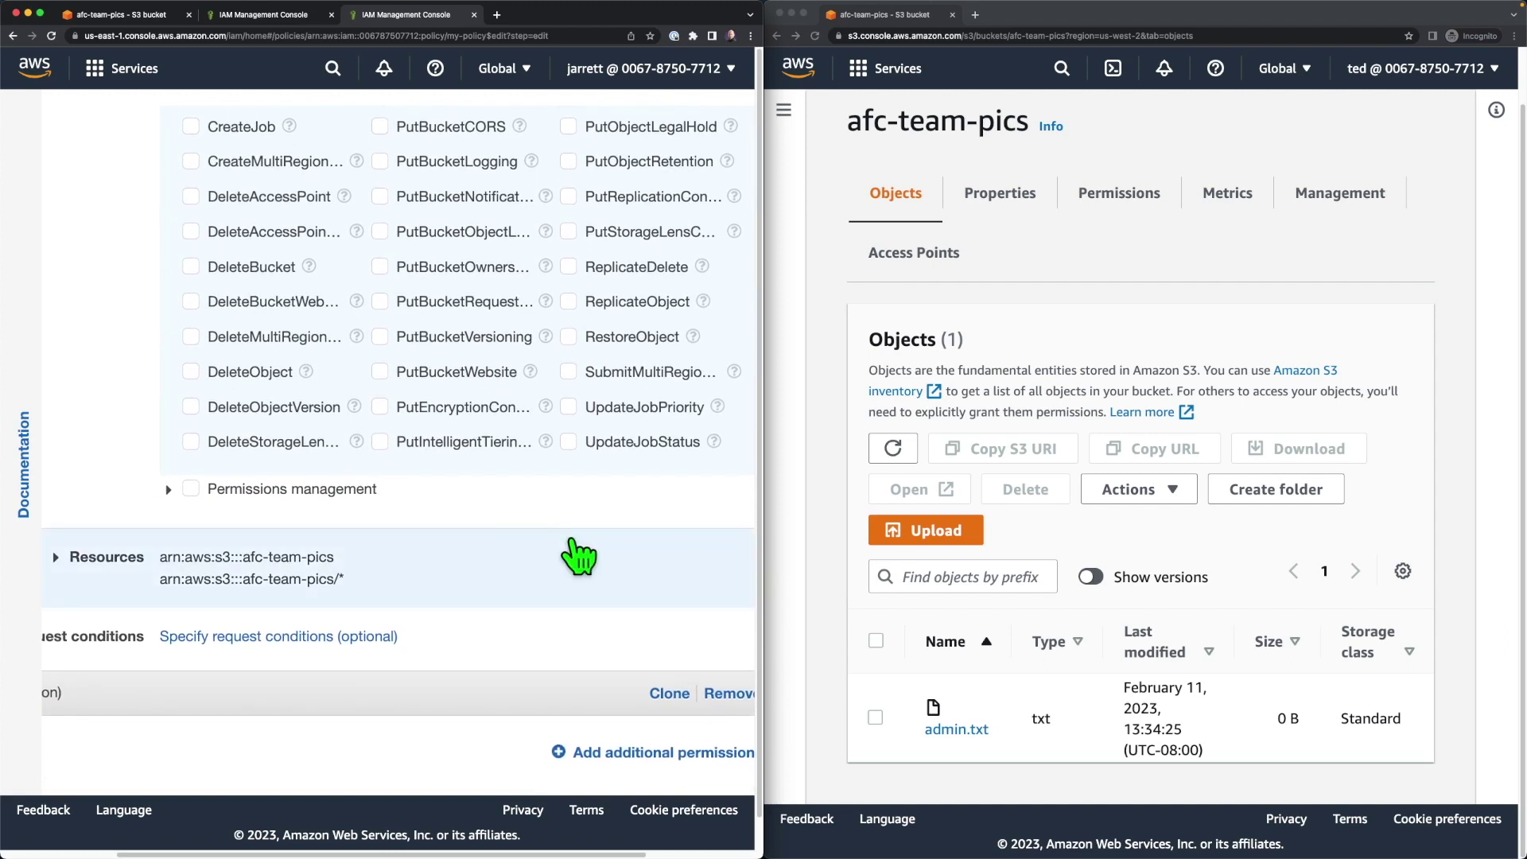
scroll(614, 604, "right", 2)
scroll(607, 590, "down", 1)
left_click(576, 773)
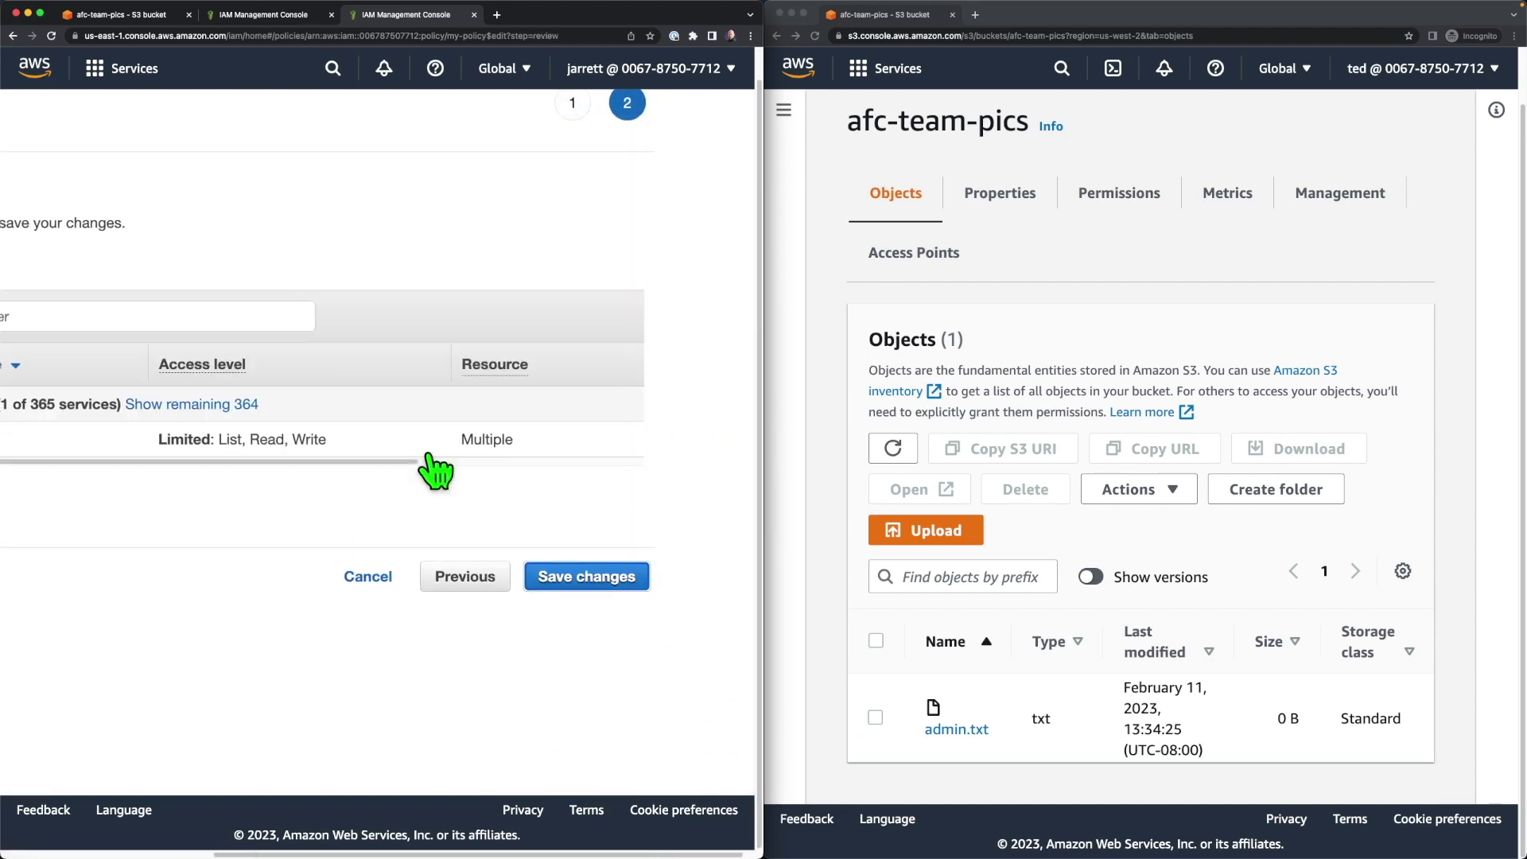
scroll(437, 467, "left", 4)
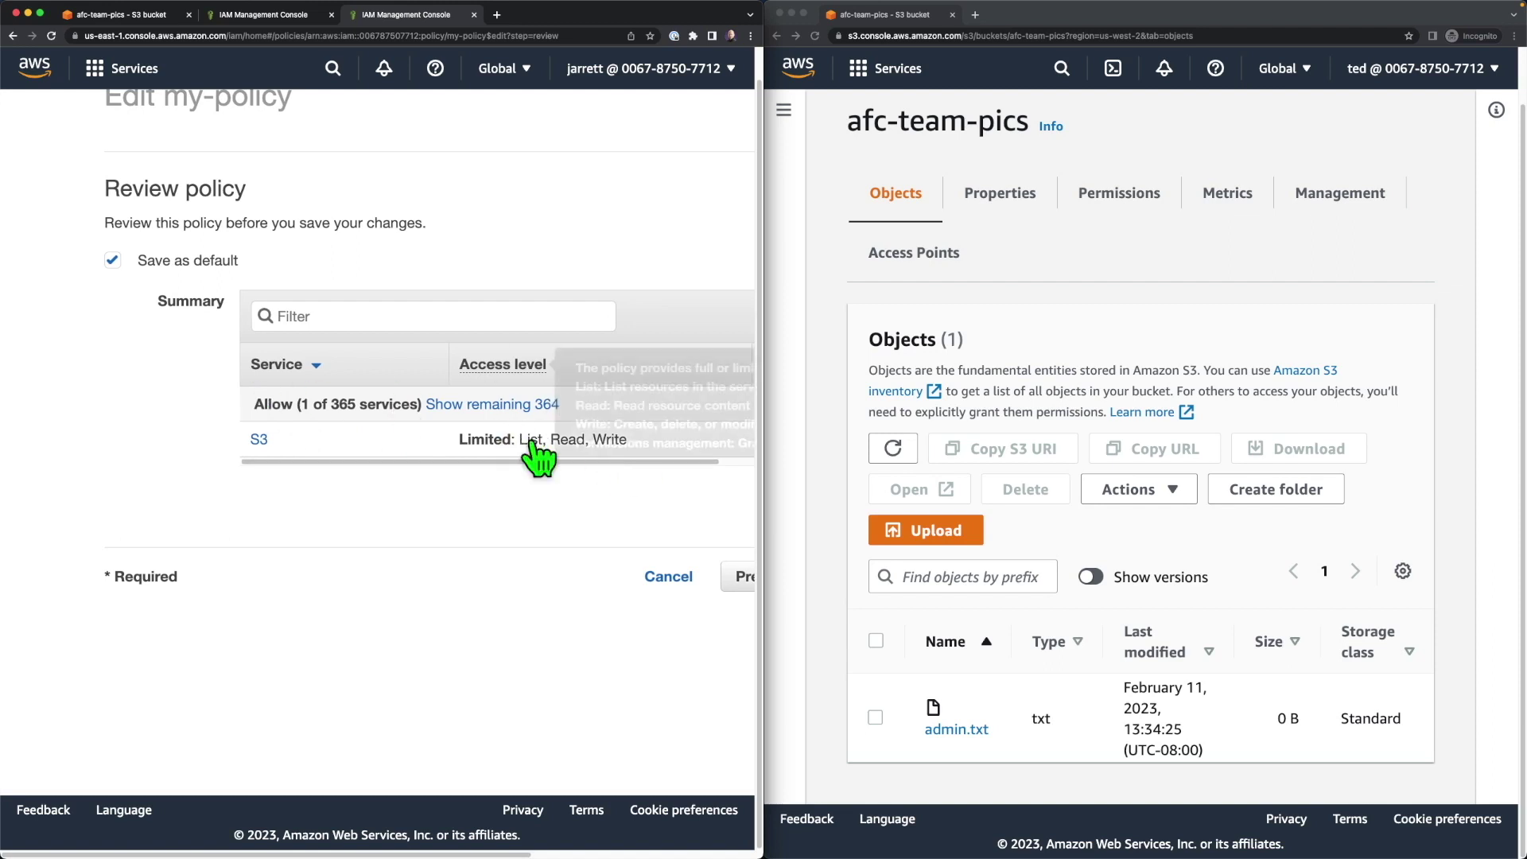
scroll(512, 470, "right", 3)
scroll(512, 470, "right", 2)
left_click(587, 576)
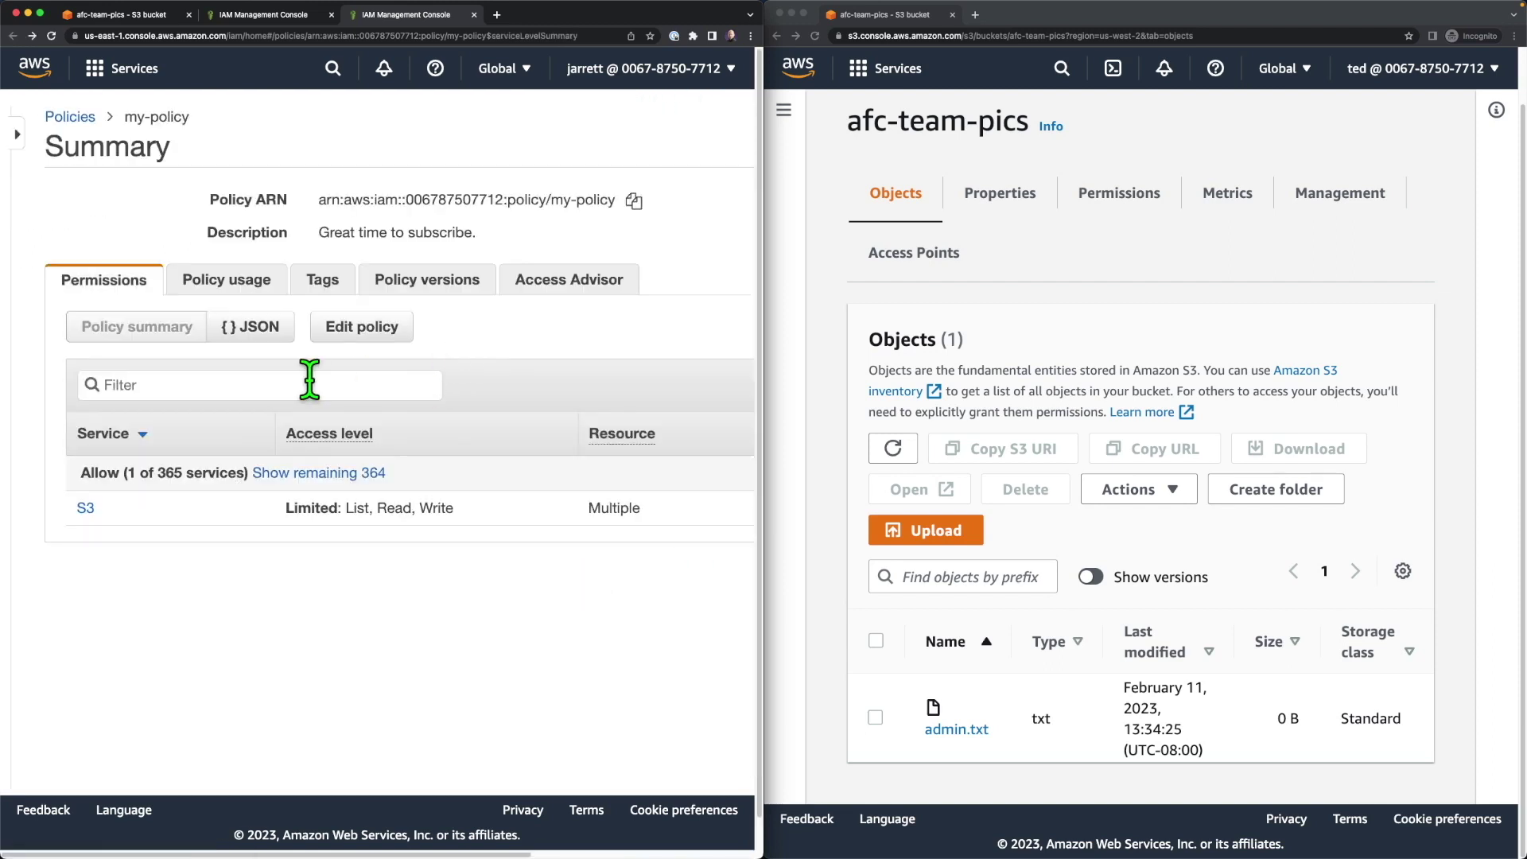
Examine the allowed actions and resources in the my-policy JSON, and return to the policy summary.
left_click(254, 328)
scroll(427, 393, "down", 3)
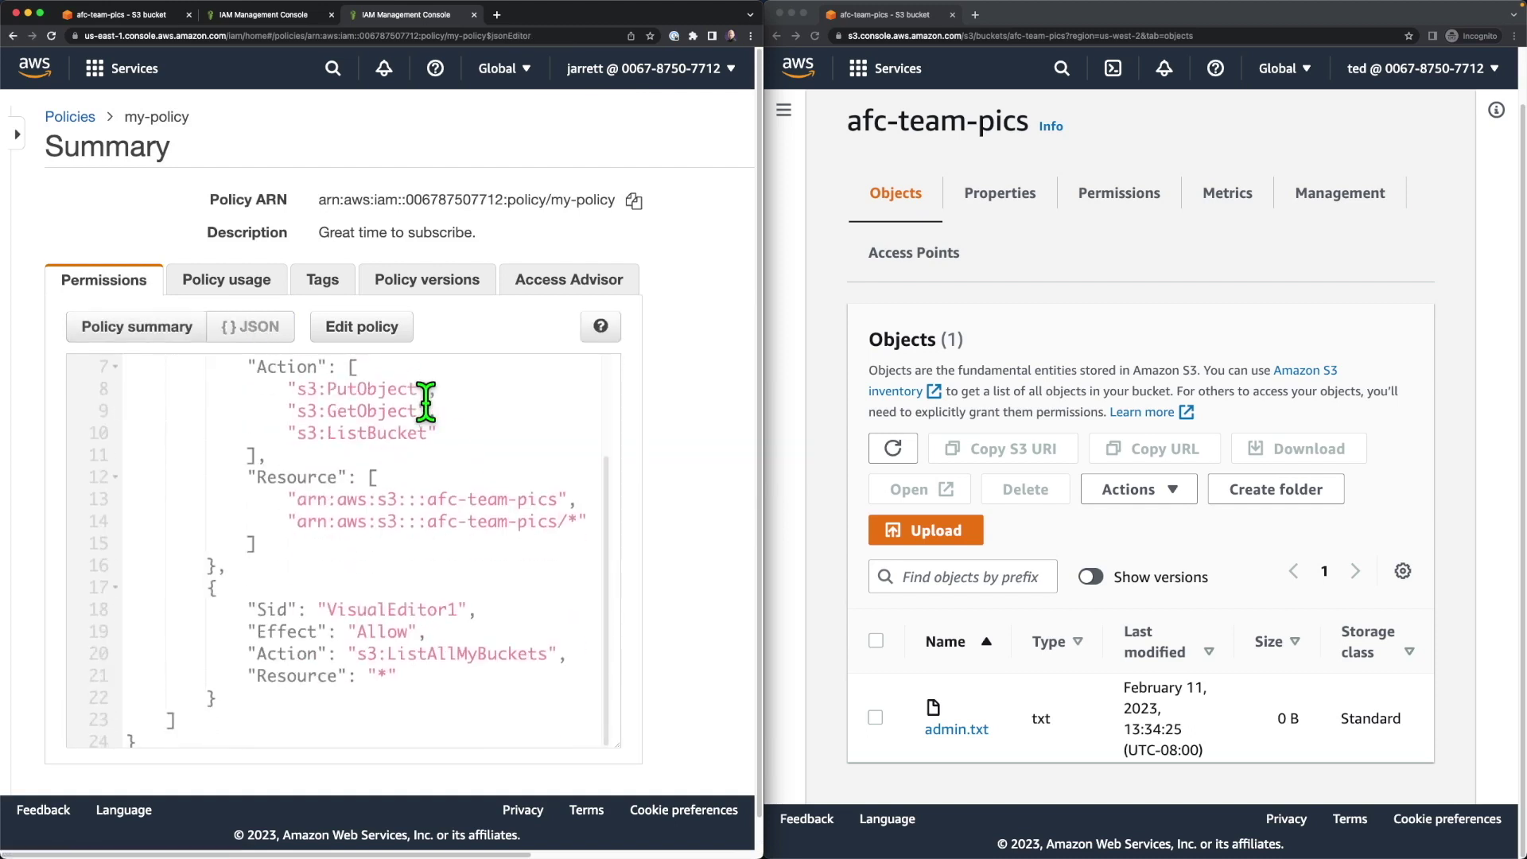
scroll(427, 413, "up", 1)
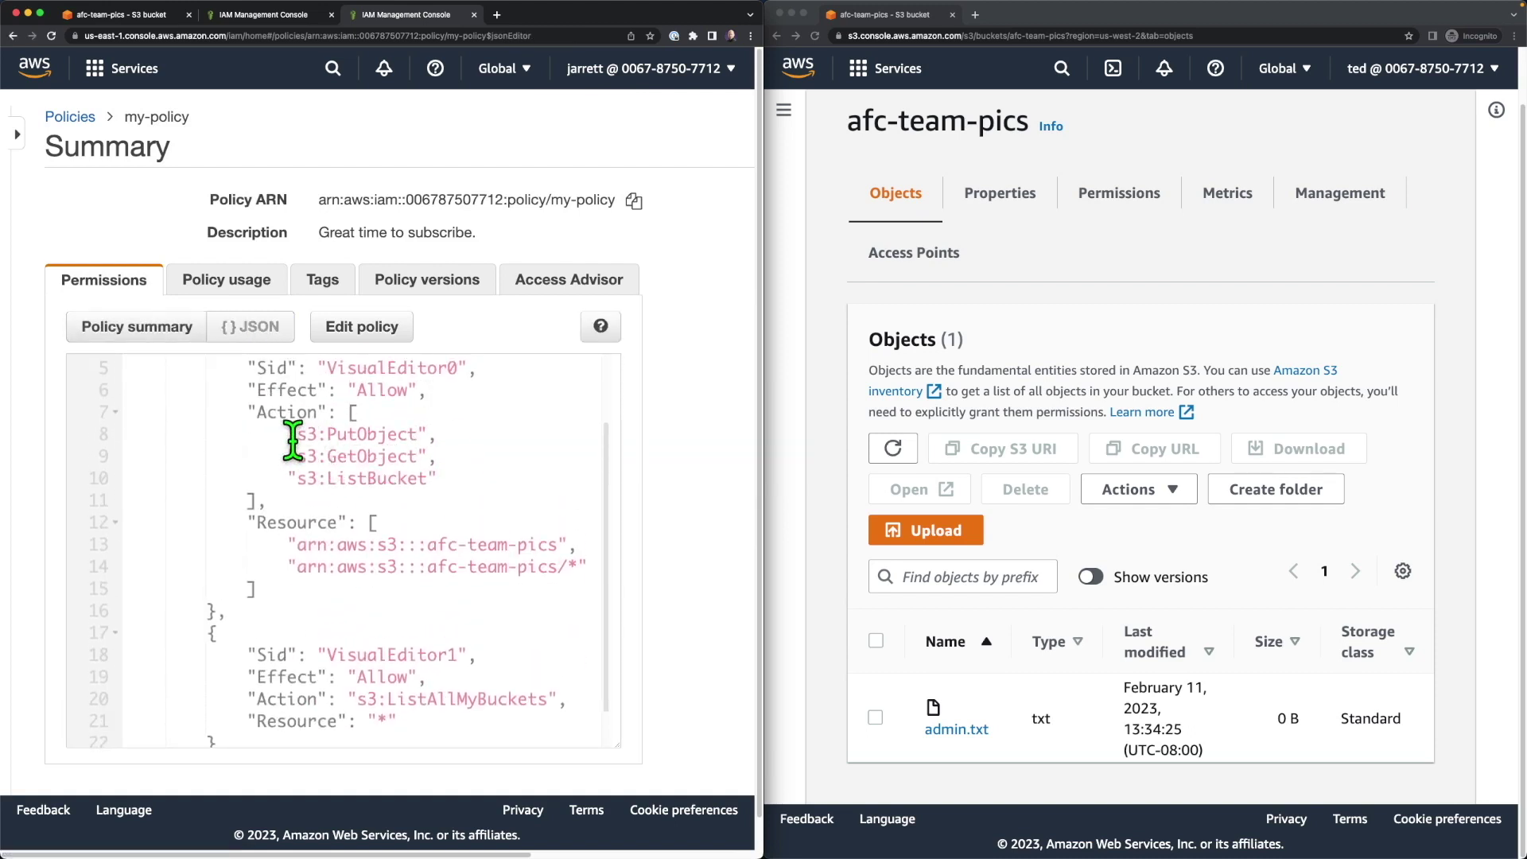
left_click_drag(296, 434, 467, 433)
left_click(466, 430)
left_click_drag(298, 456, 446, 453)
left_click(449, 456)
scroll(467, 561, "right", 2)
scroll(467, 565, "down", 3)
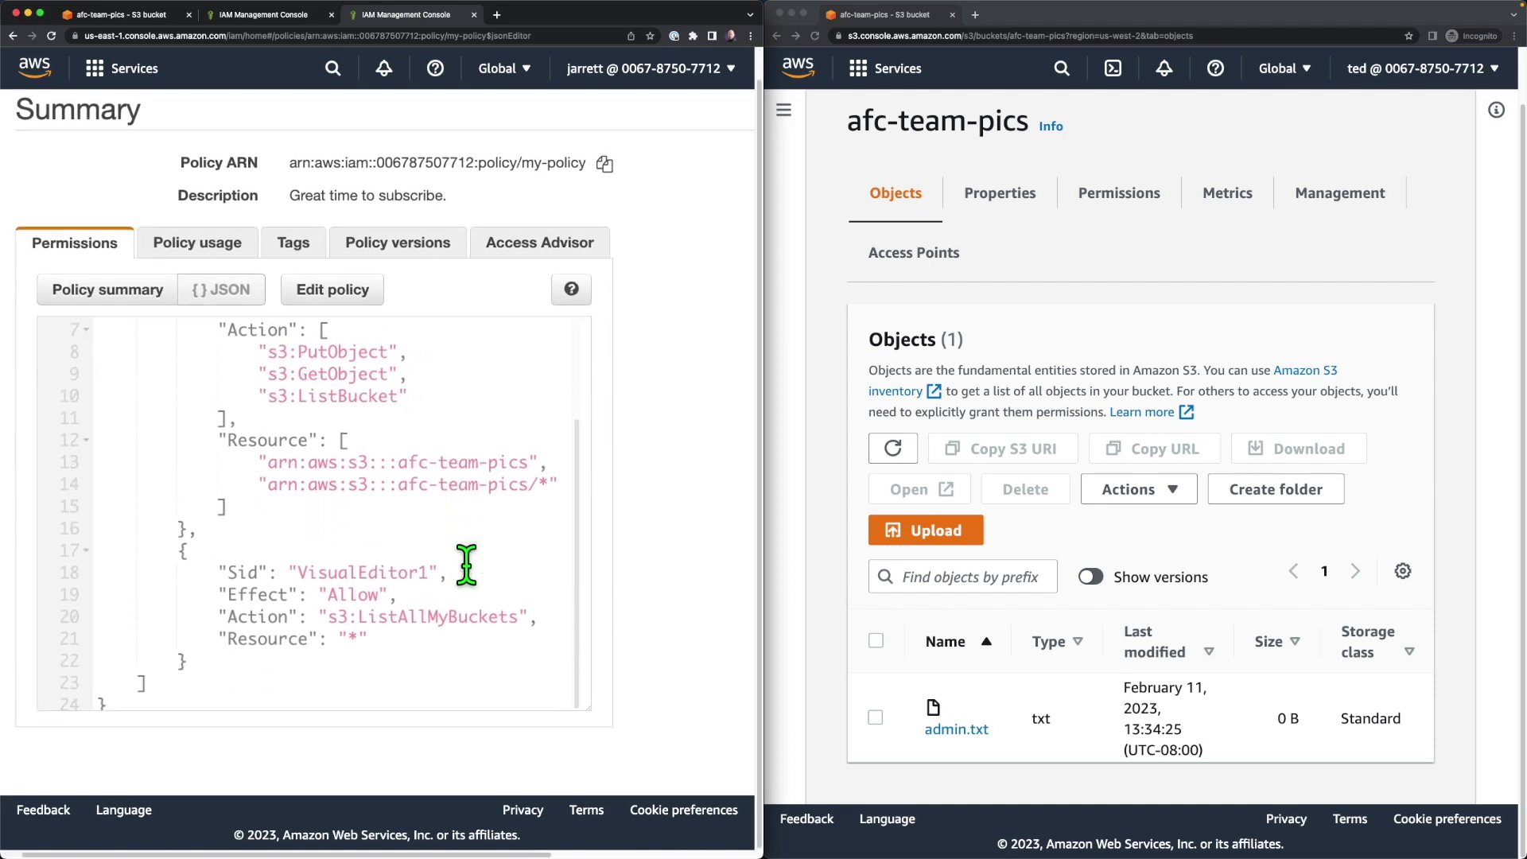
scroll(681, 544, "up", 2)
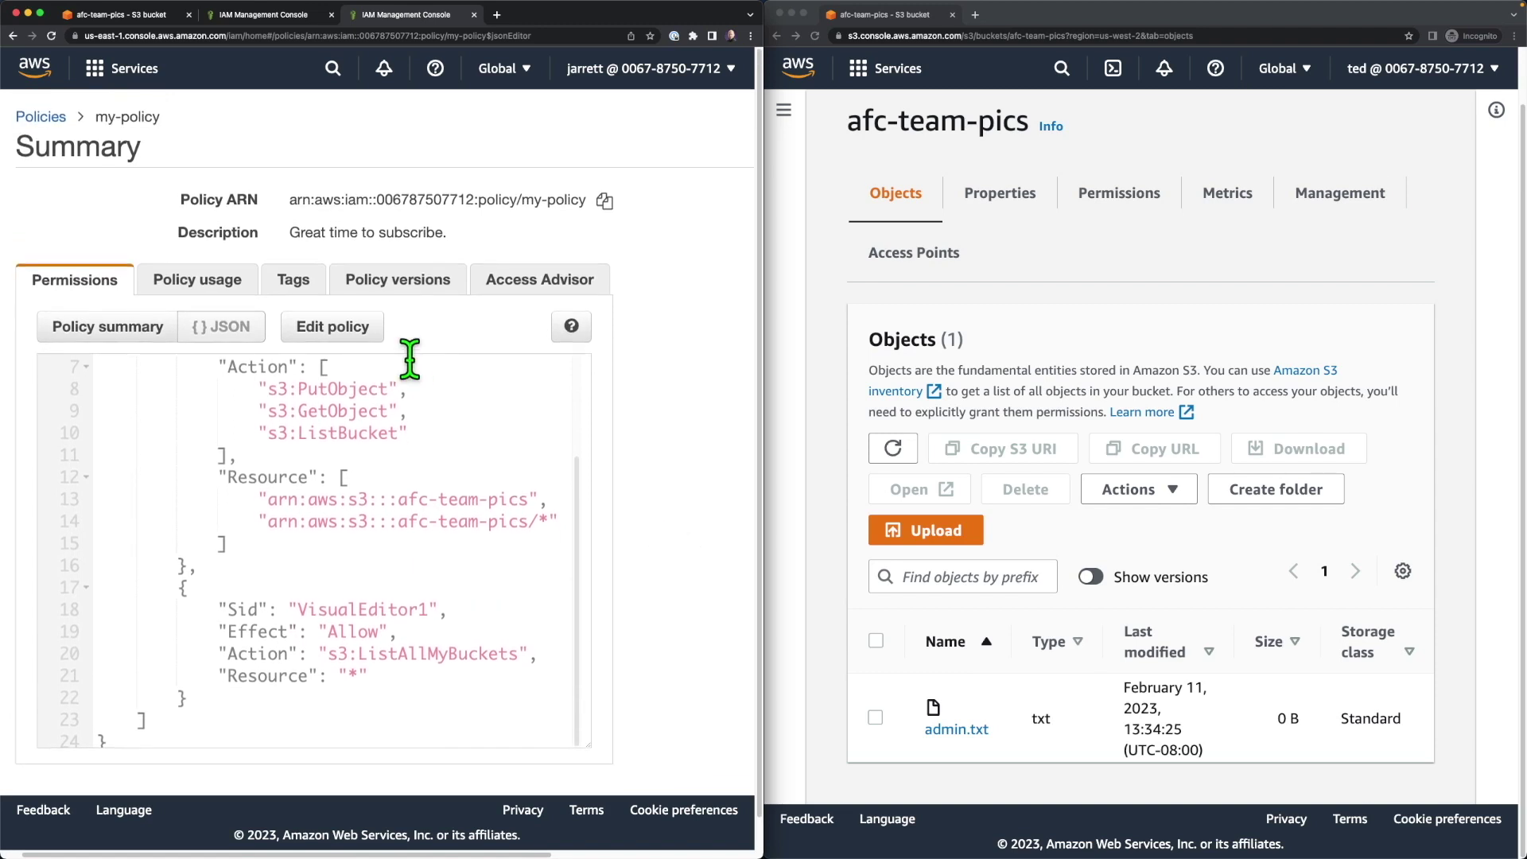
left_click(165, 329)
scroll(561, 423, "right", 6)
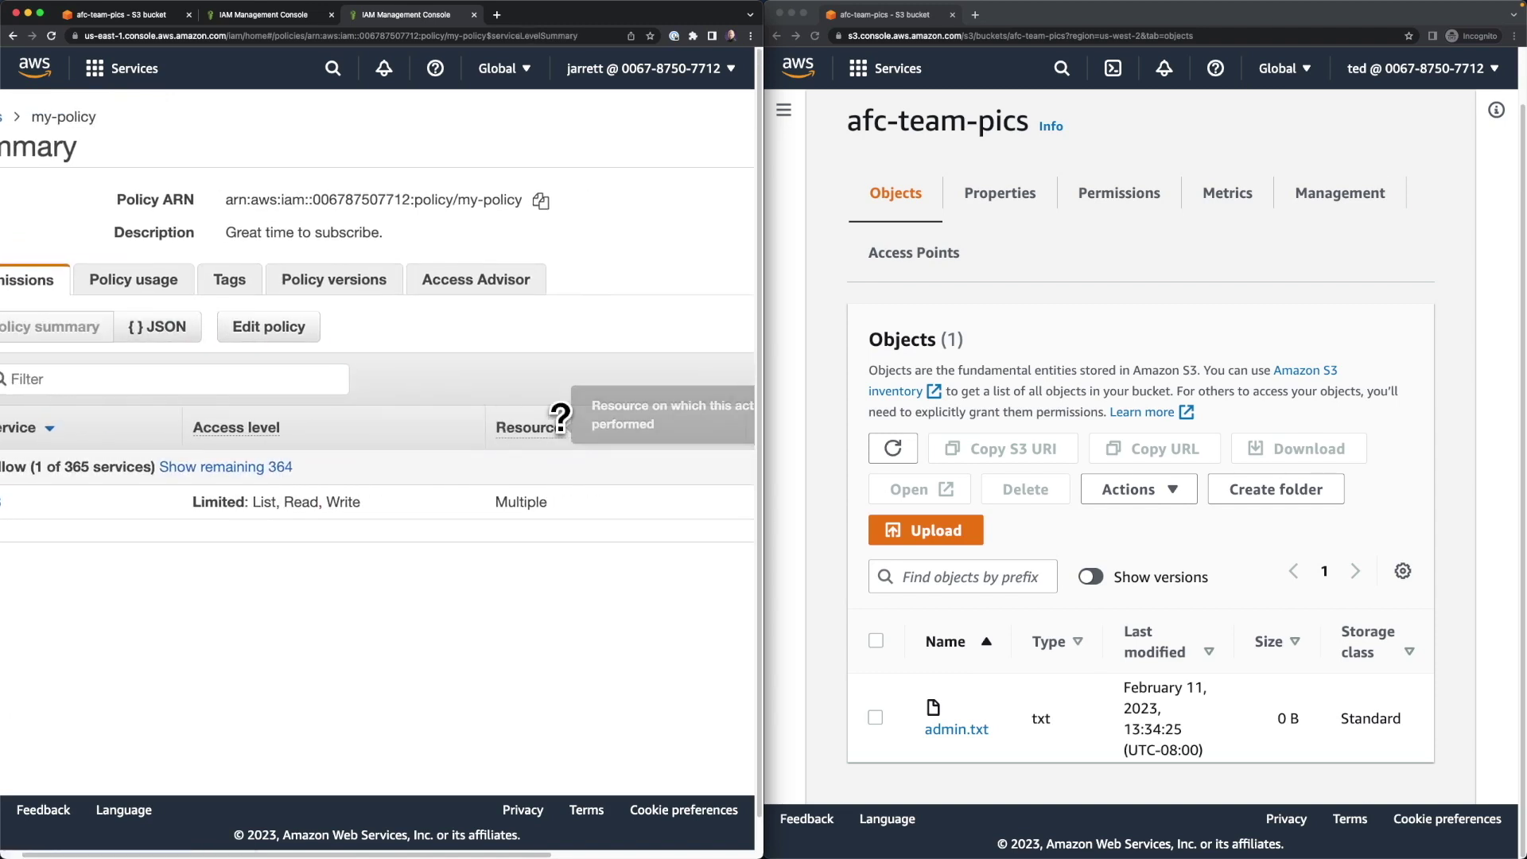
scroll(546, 660, "left", 6)
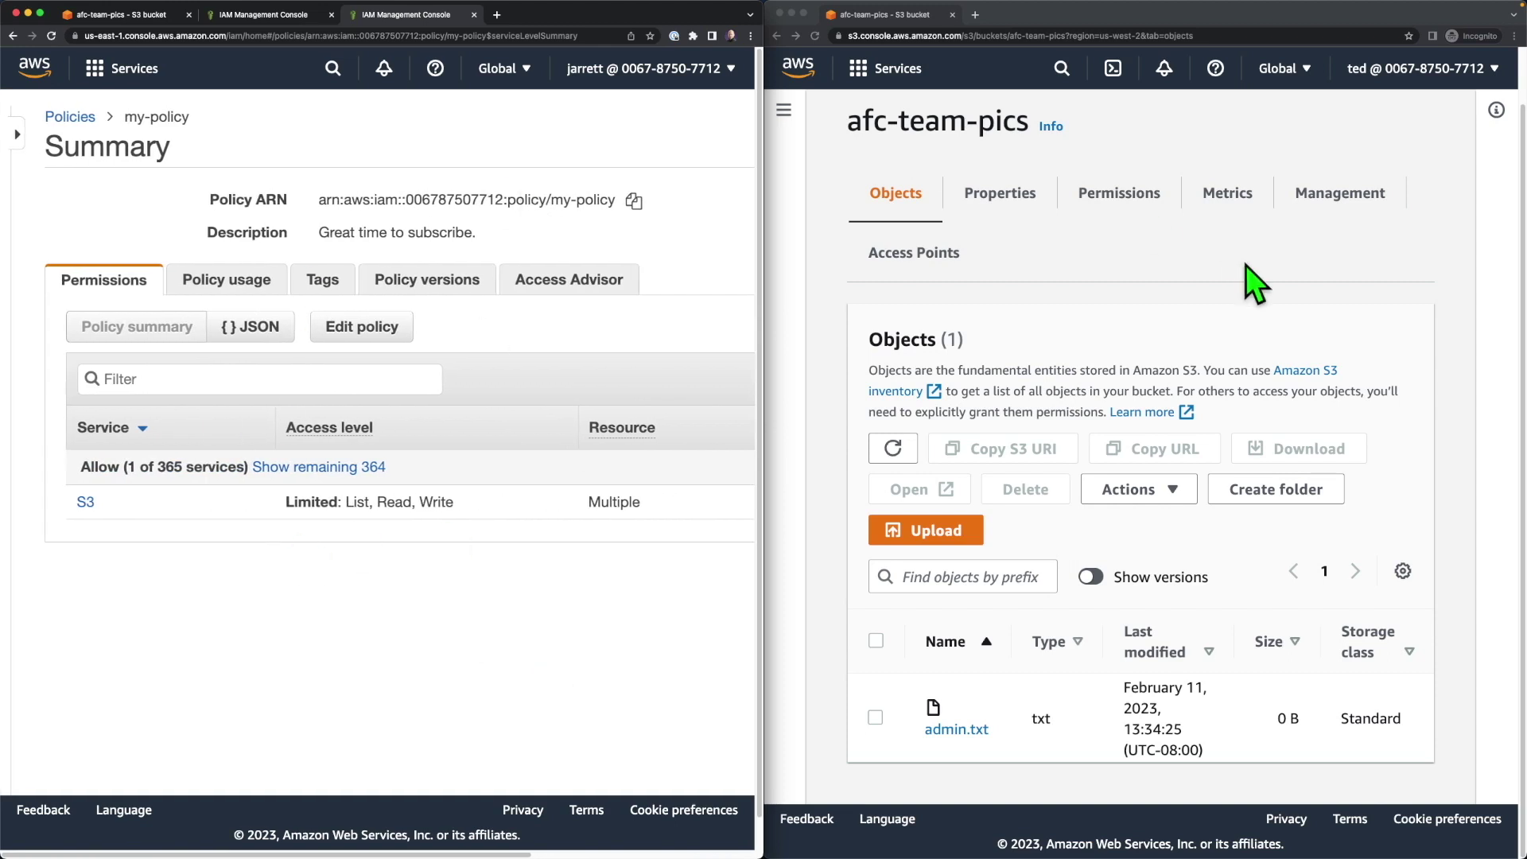
Upload ted.txt to the afc-team-pics bucket as the restricted user, and return to the bucket's object list.
left_click(934, 529)
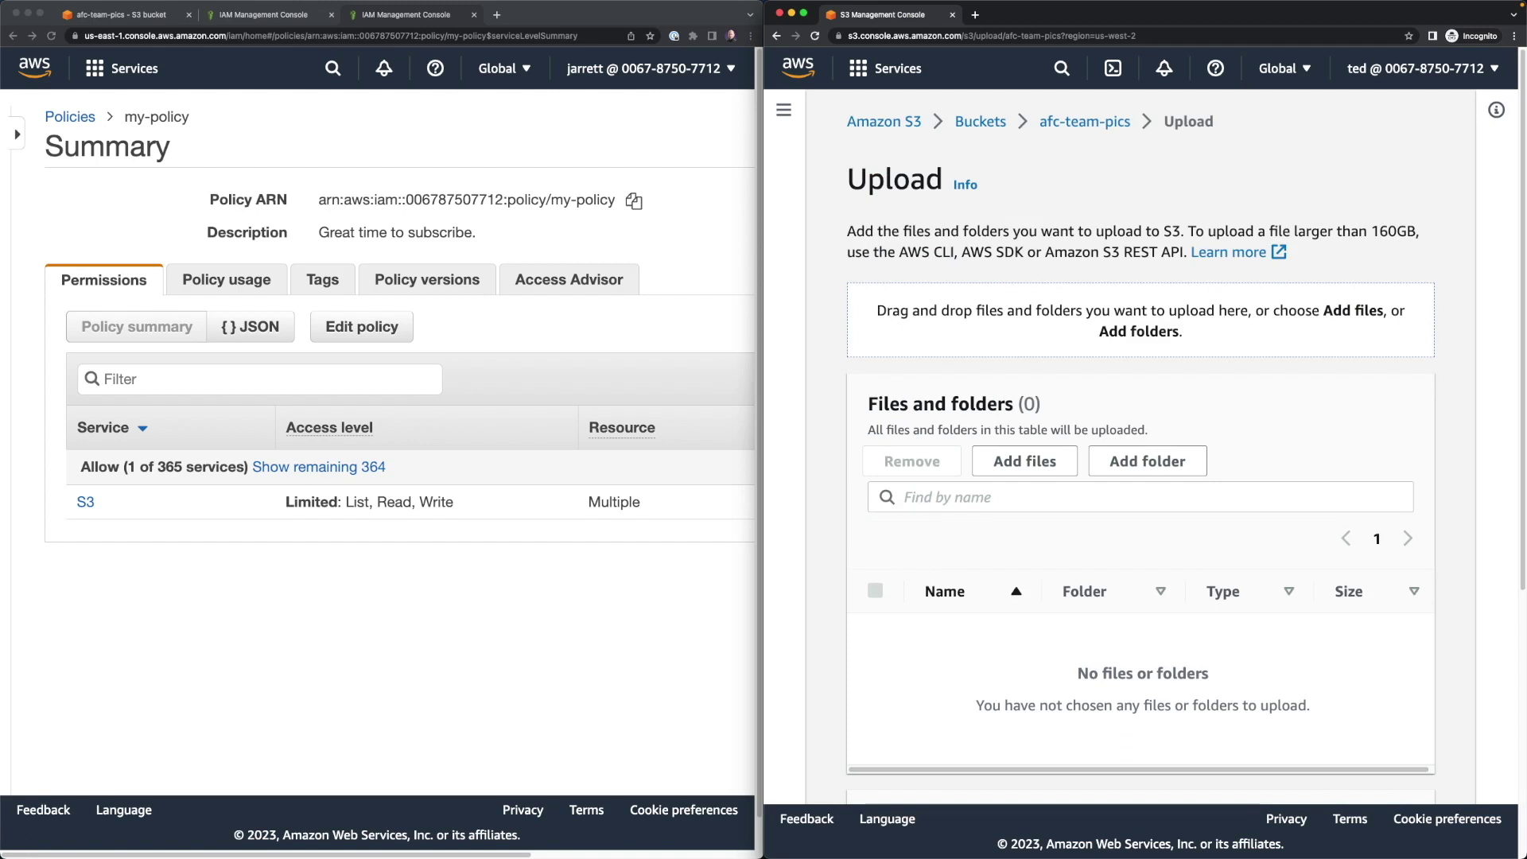
left_click_drag(557, 521, 1090, 608)
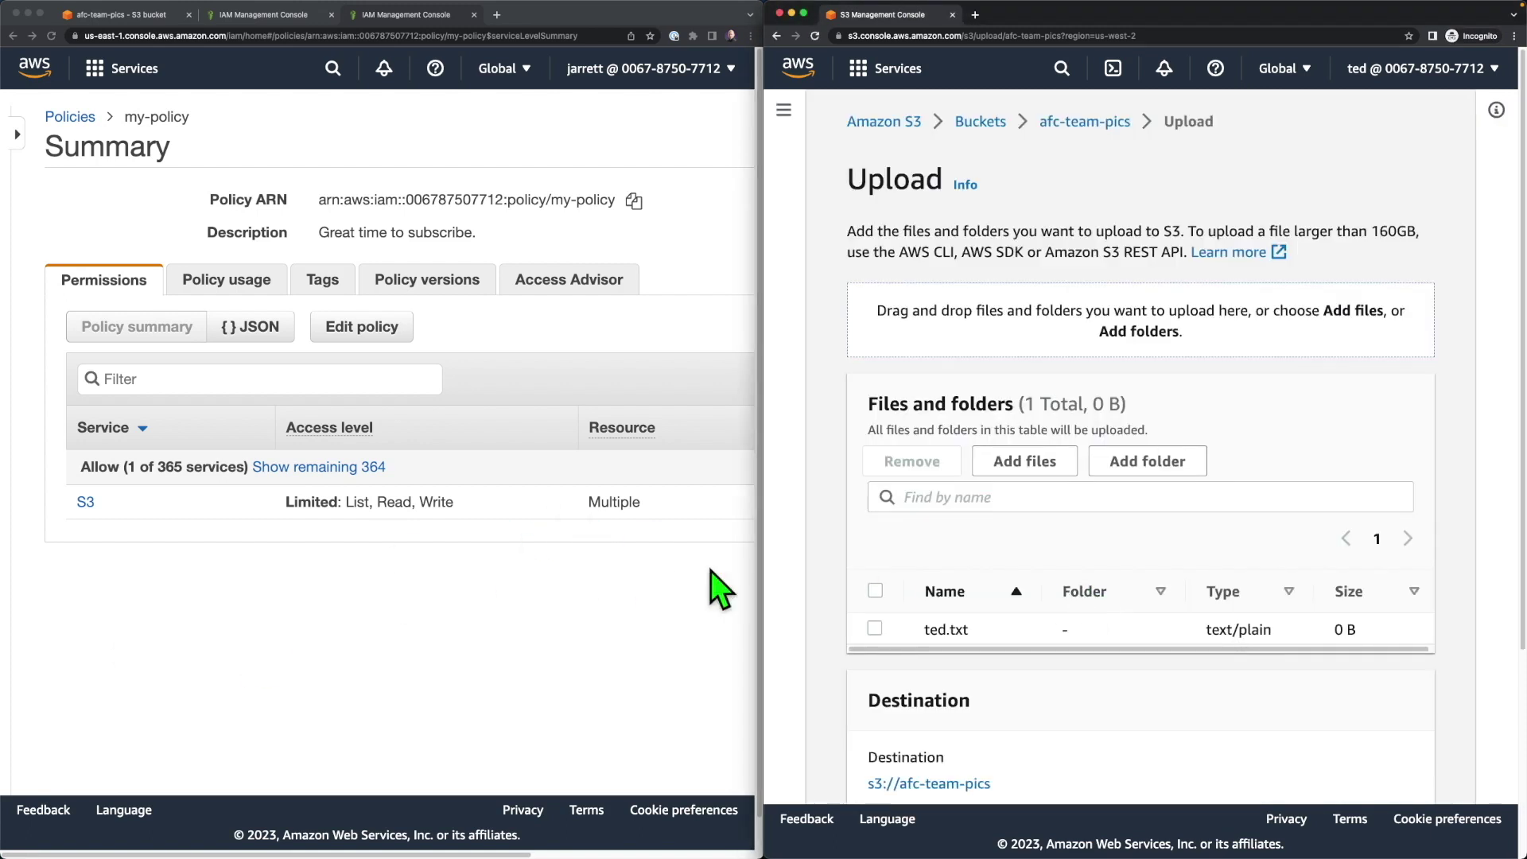
scroll(1330, 423, "down", 5)
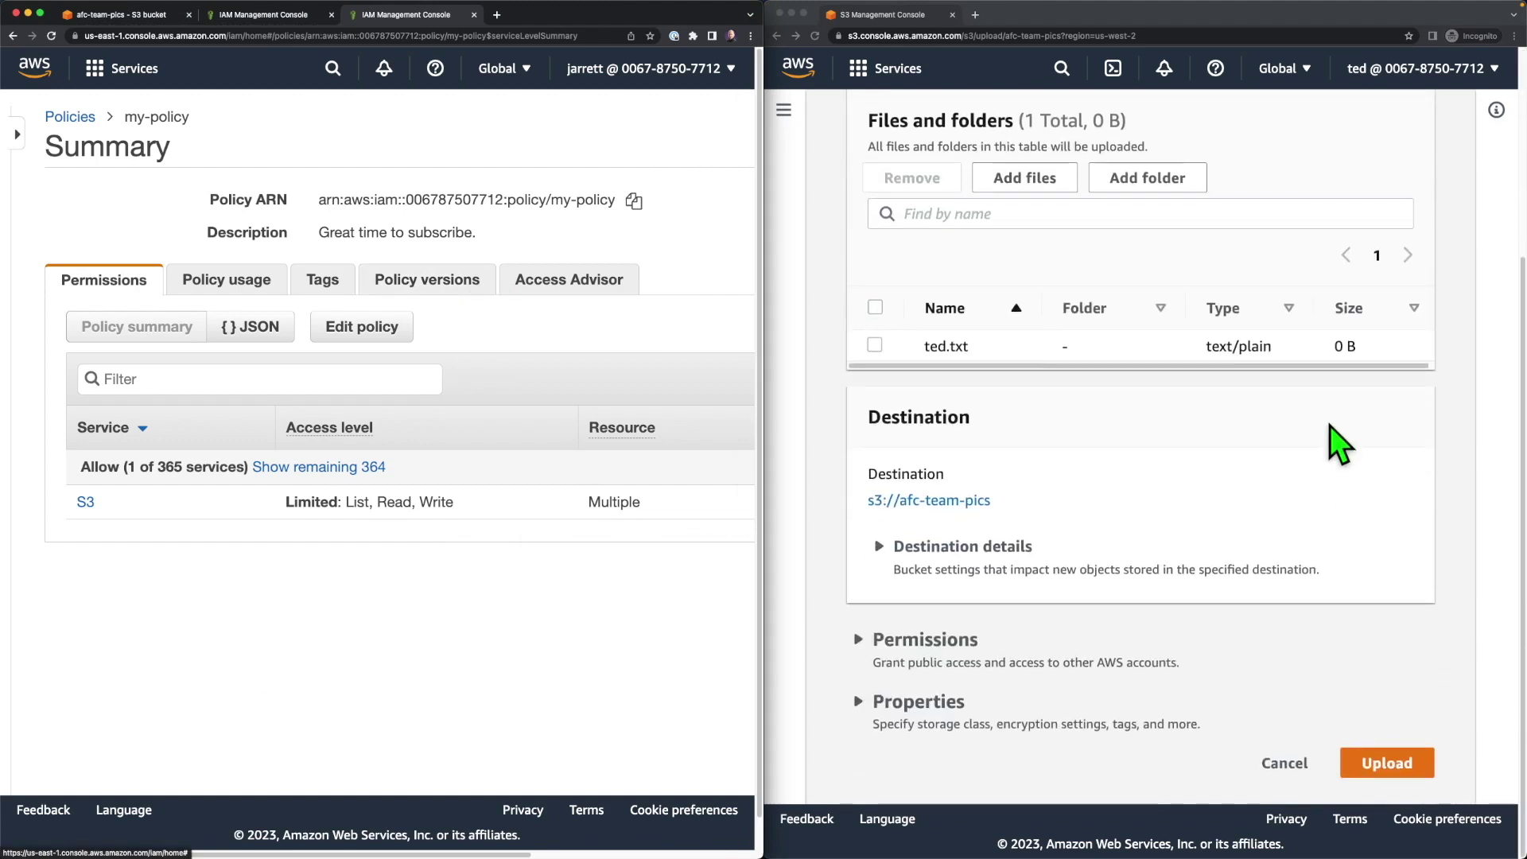
left_click(1393, 762)
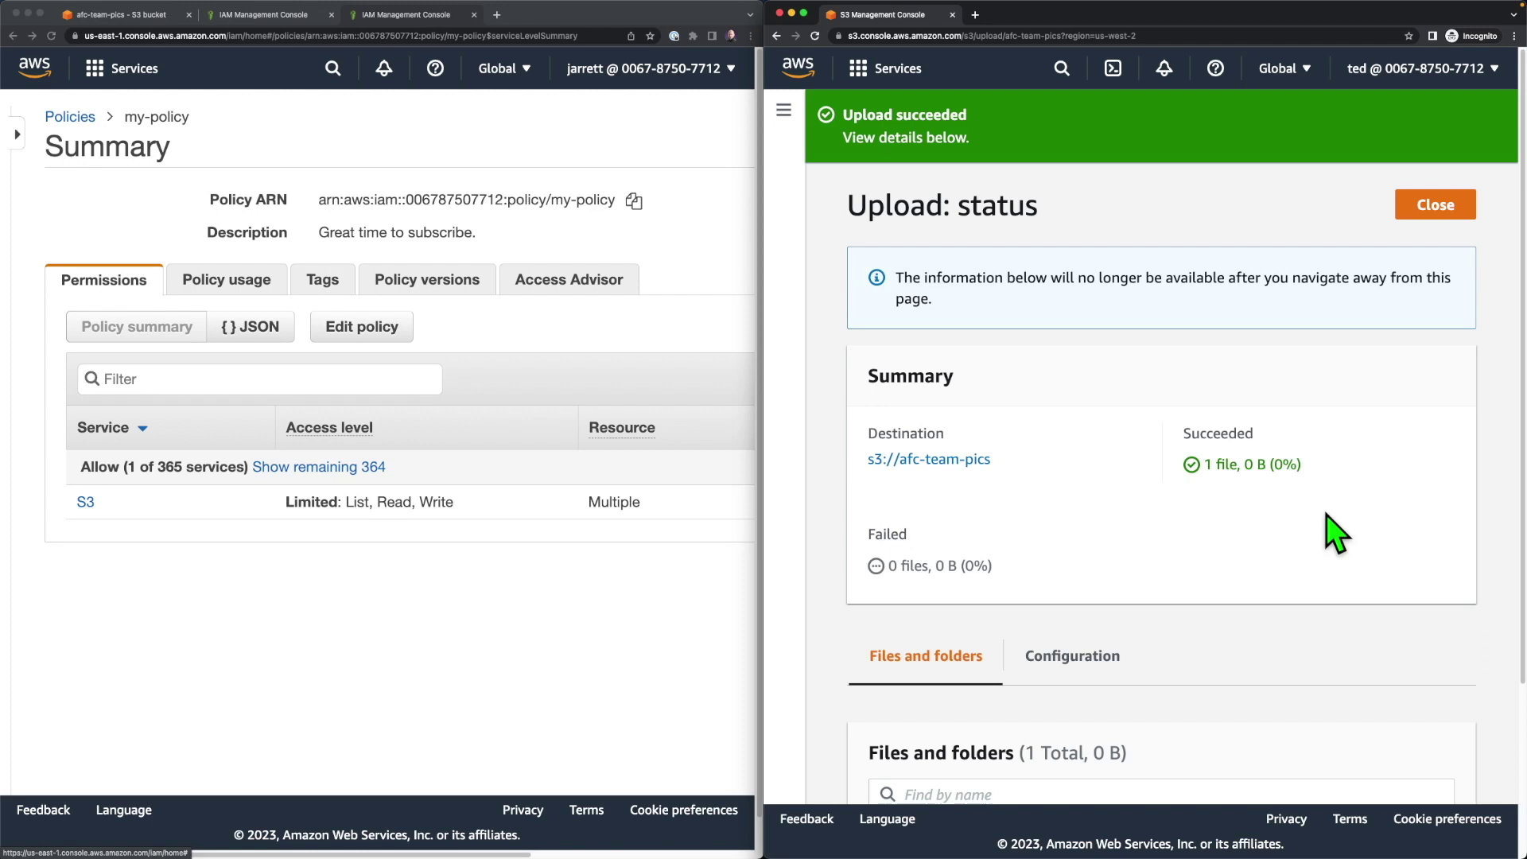
left_click(1454, 213)
scroll(1217, 393, "down", 3)
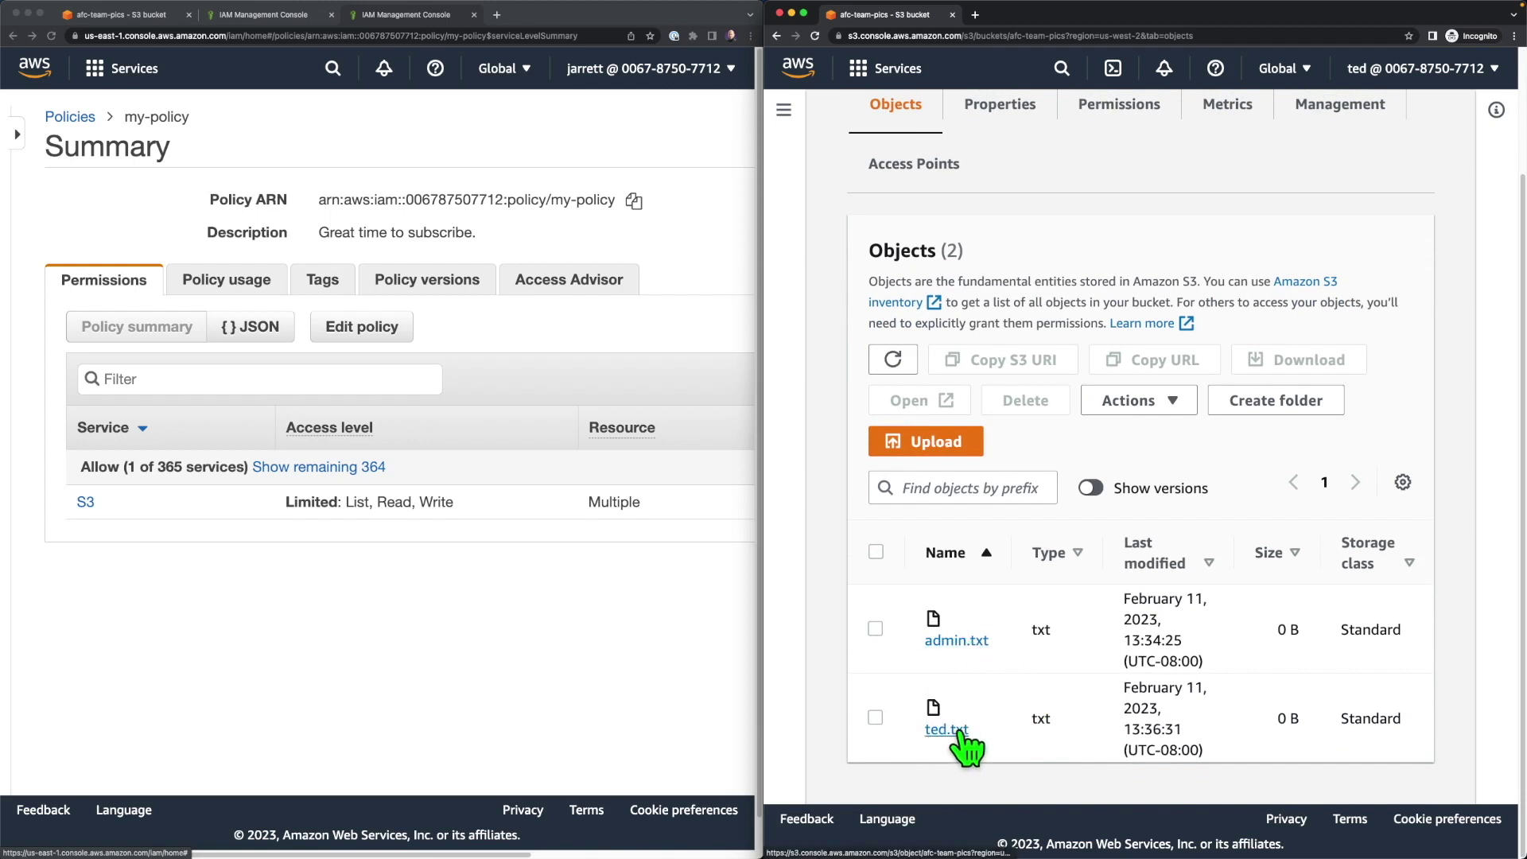
Close the my-policy page and review the IAM user's summary and attached permissions policies.
left_click(655, 241)
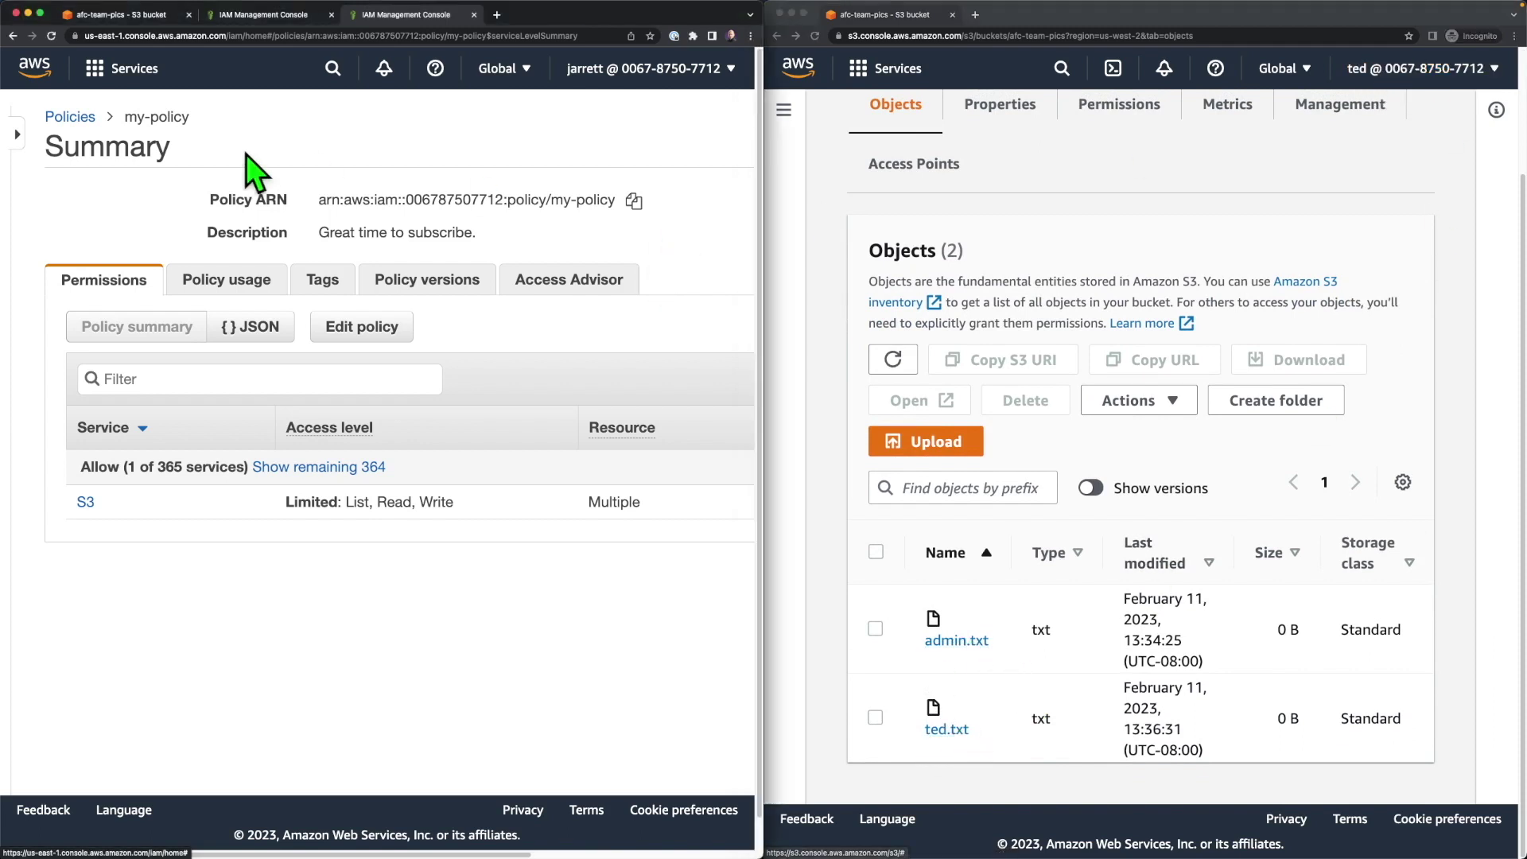
left_click(474, 14)
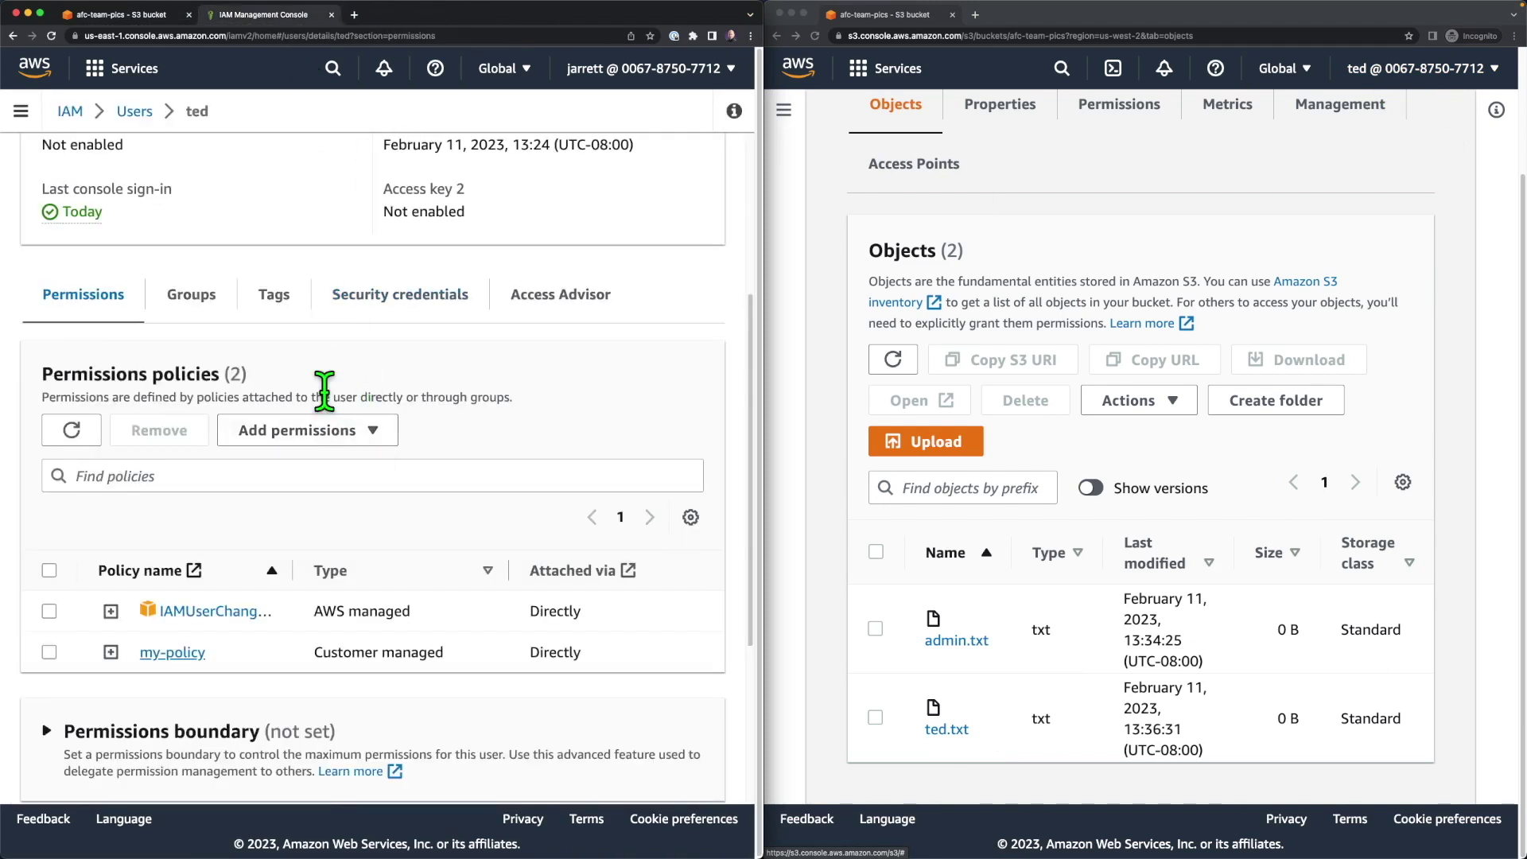
scroll(343, 478, "up", 5)
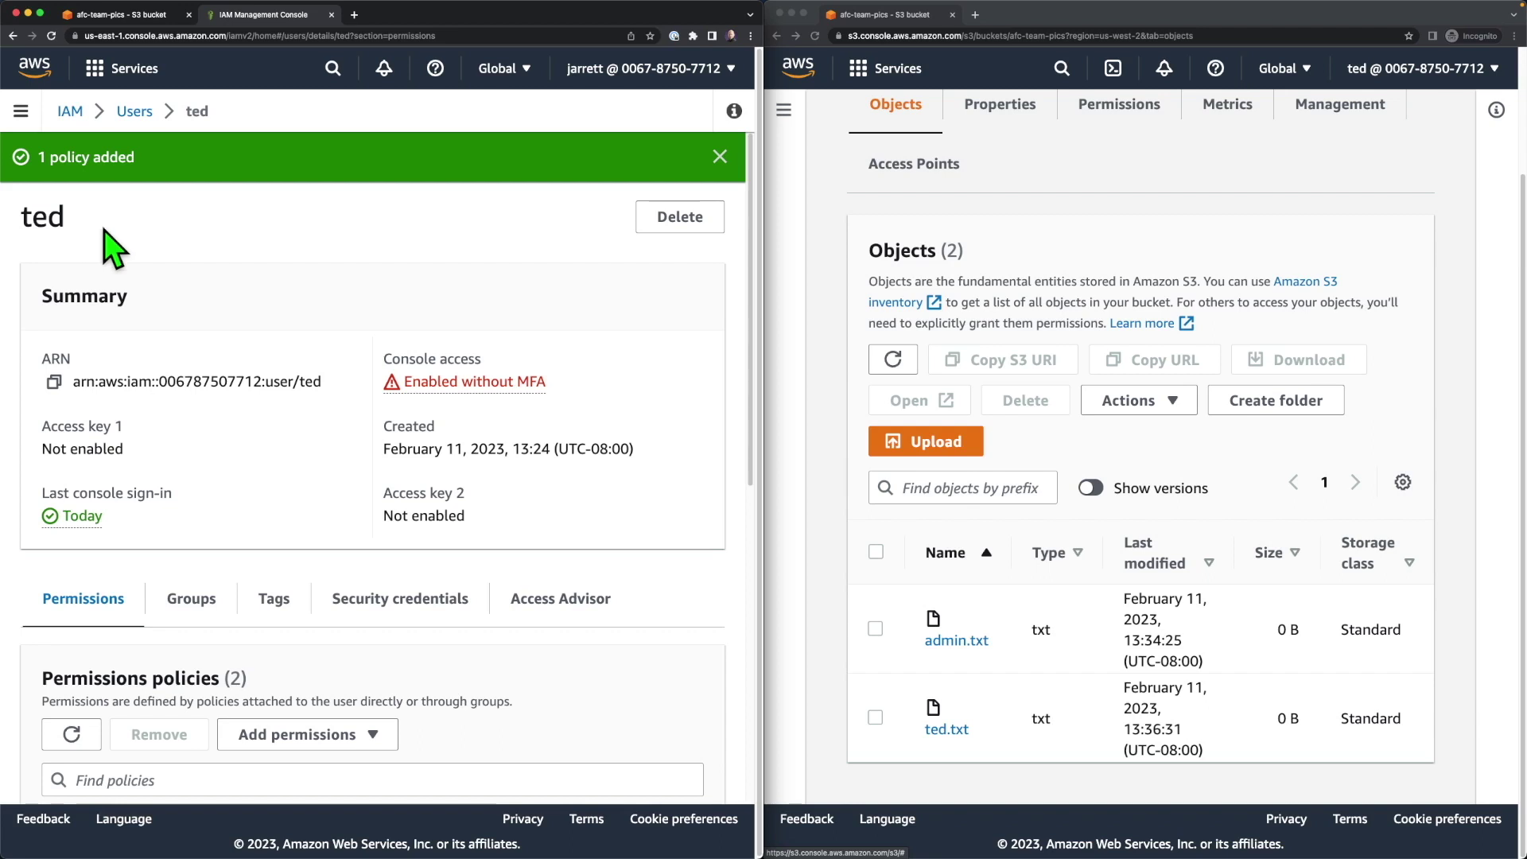
scroll(223, 358, "down", 5)
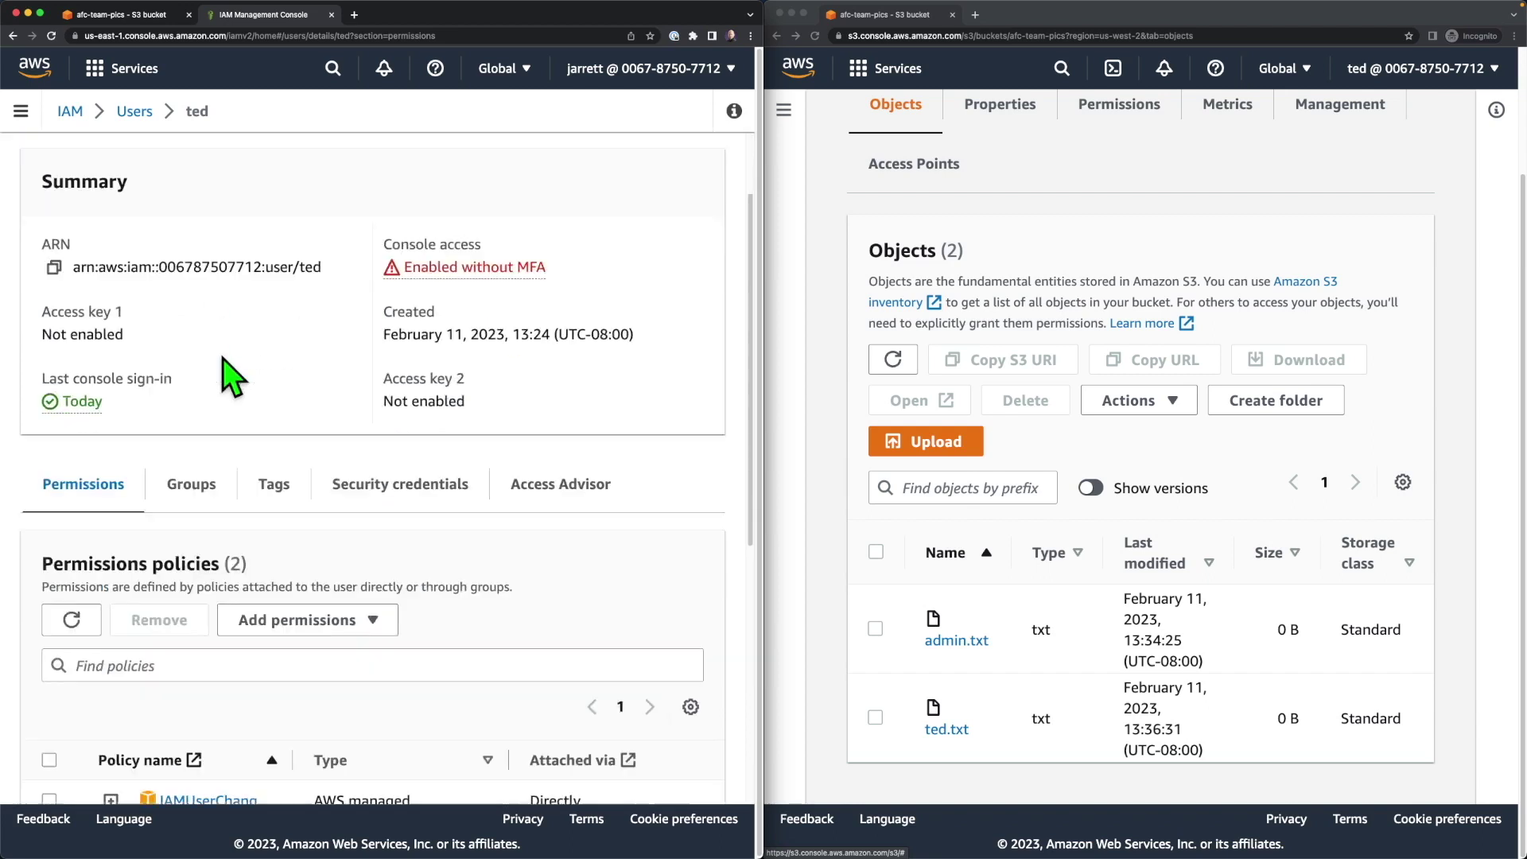
Go back to the restricted user's S3 bucket list and refresh it.
left_click(1111, 174)
scroll(1110, 174, "up", 3)
left_click(964, 123)
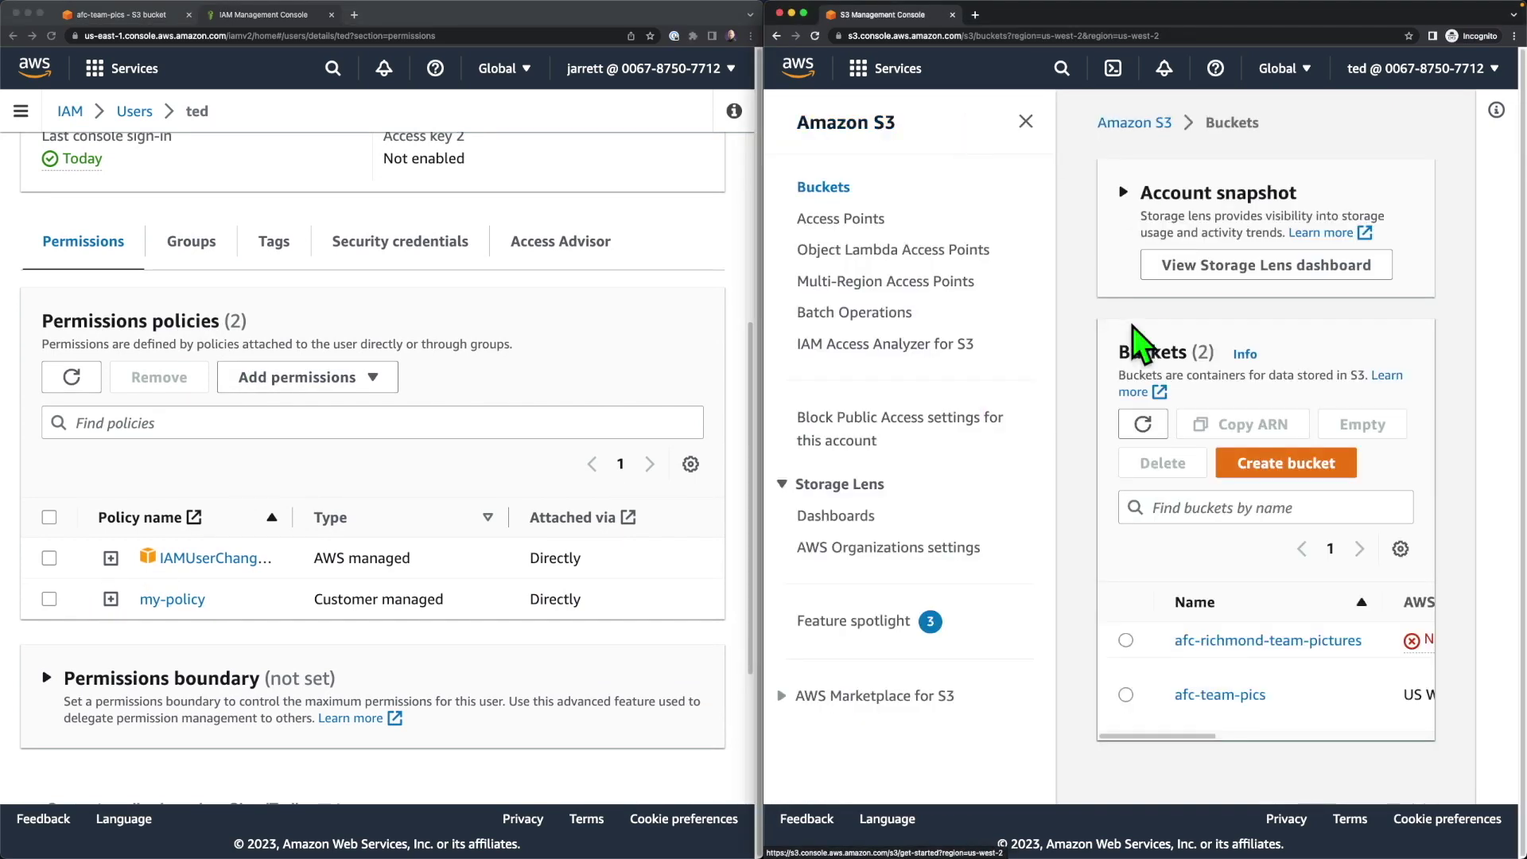
left_click(1145, 423)
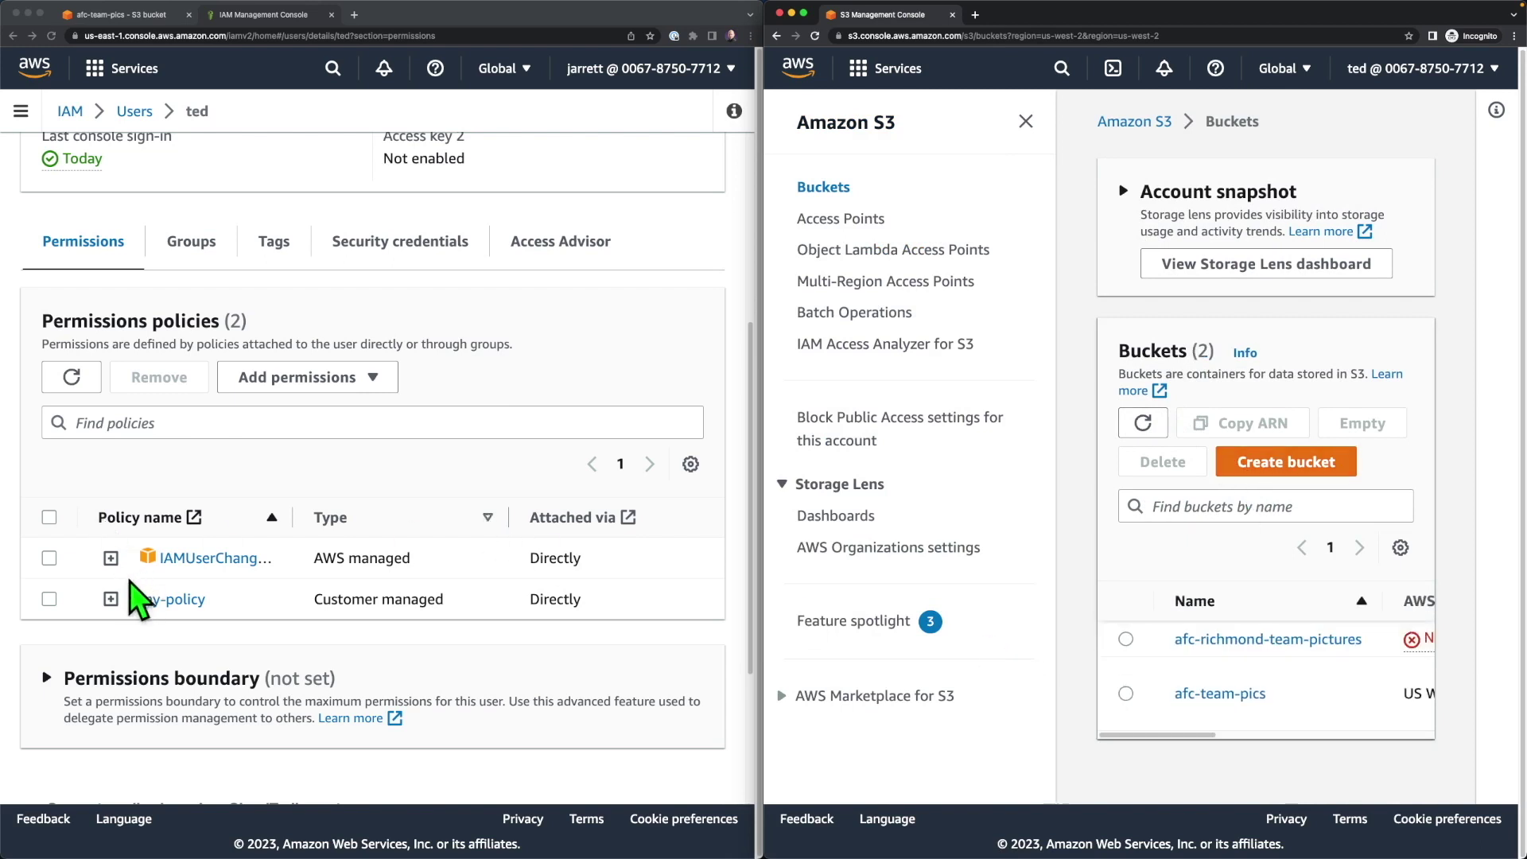
Remove my-policy from the IAM user's directly attached permissions policies.
left_click(49, 605)
left_click(50, 601)
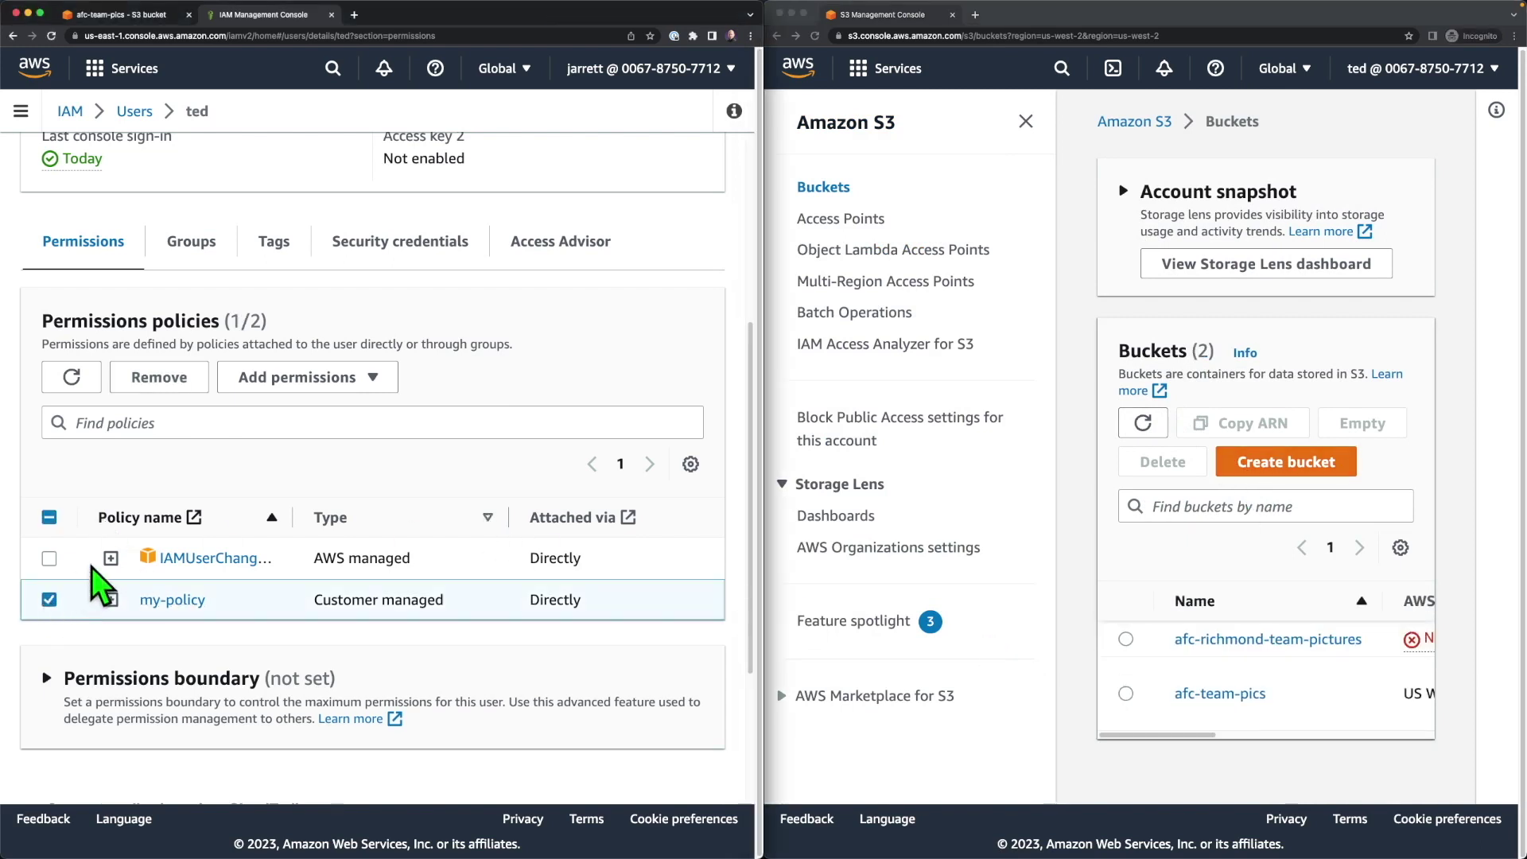
scroll(148, 255, "down", 7)
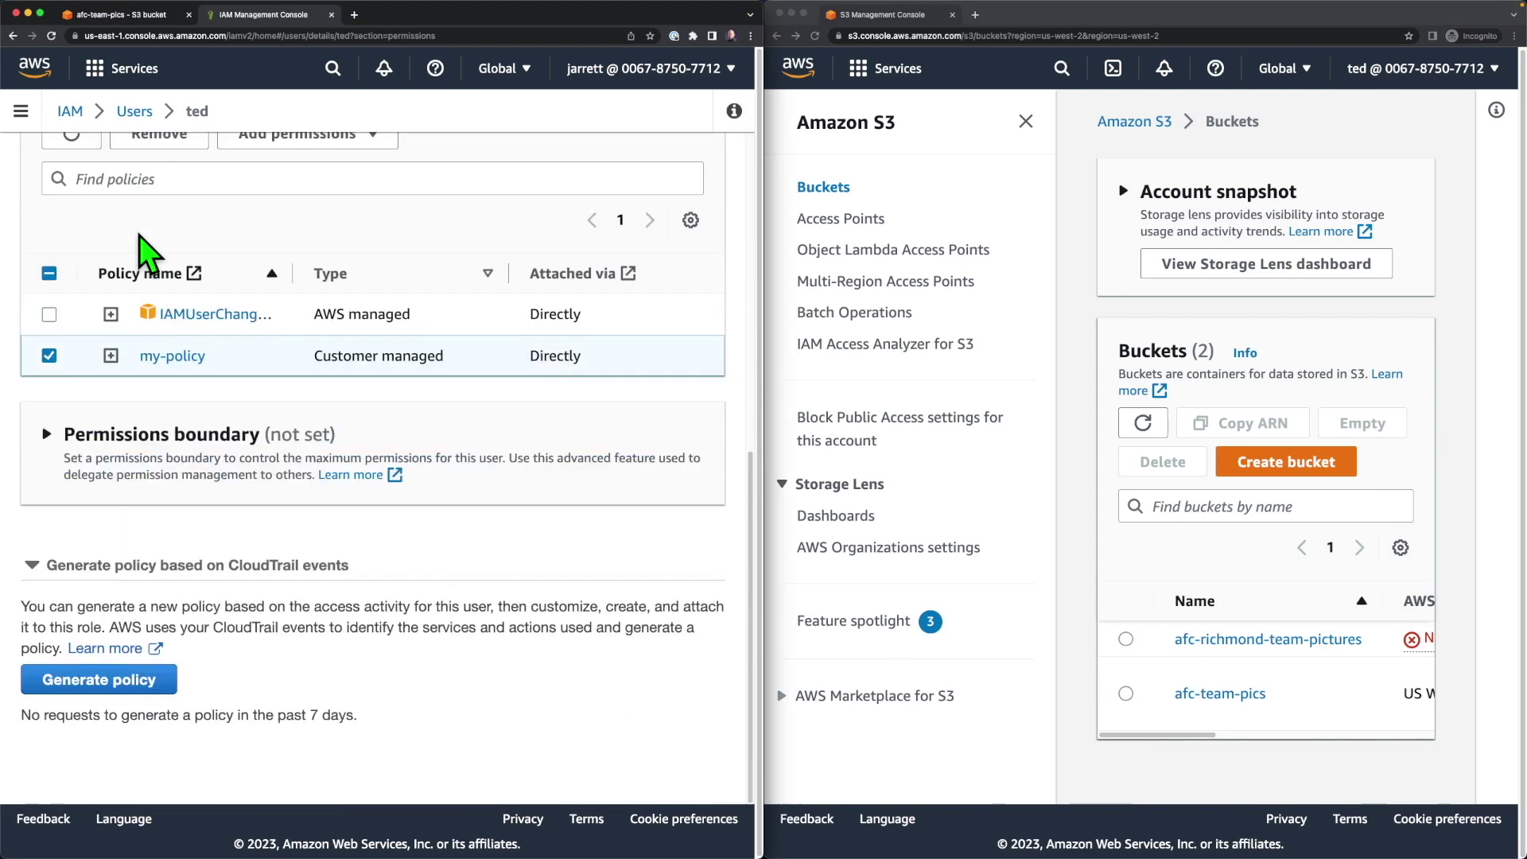
scroll(195, 366, "up", 2)
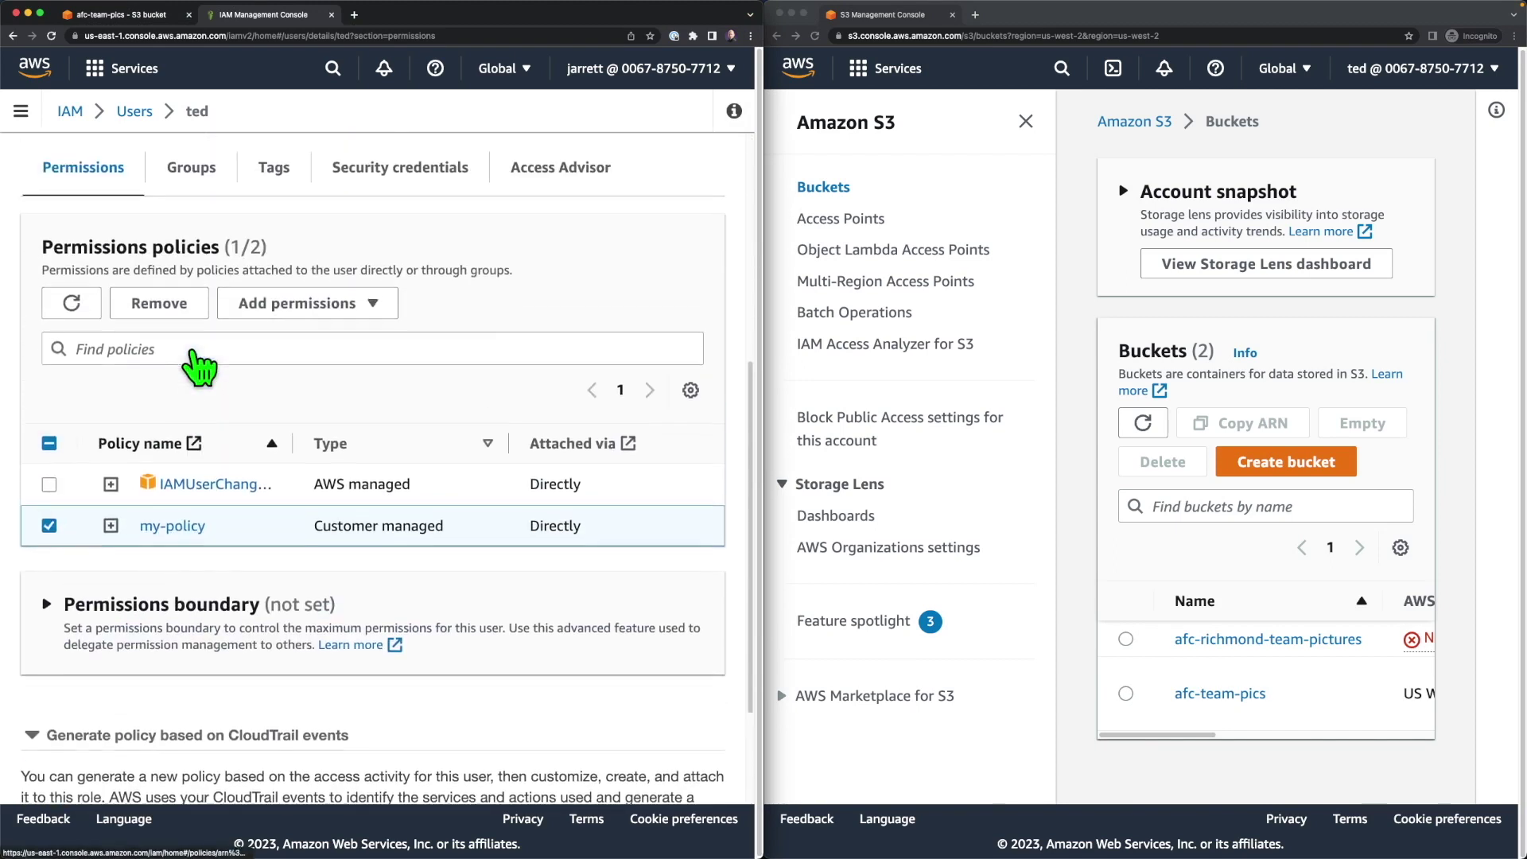
left_click(159, 304)
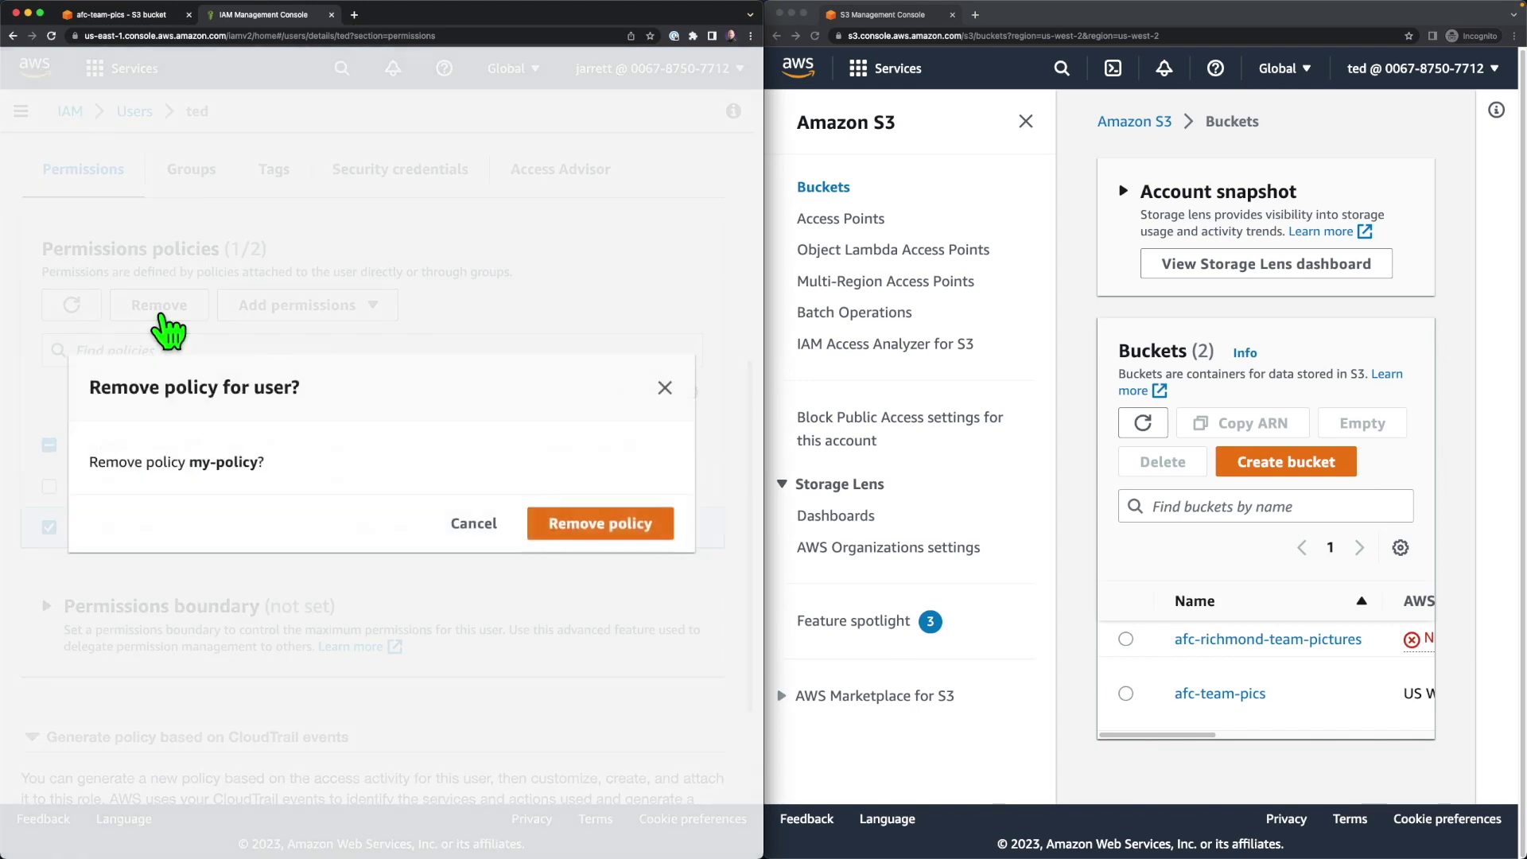
left_click(617, 531)
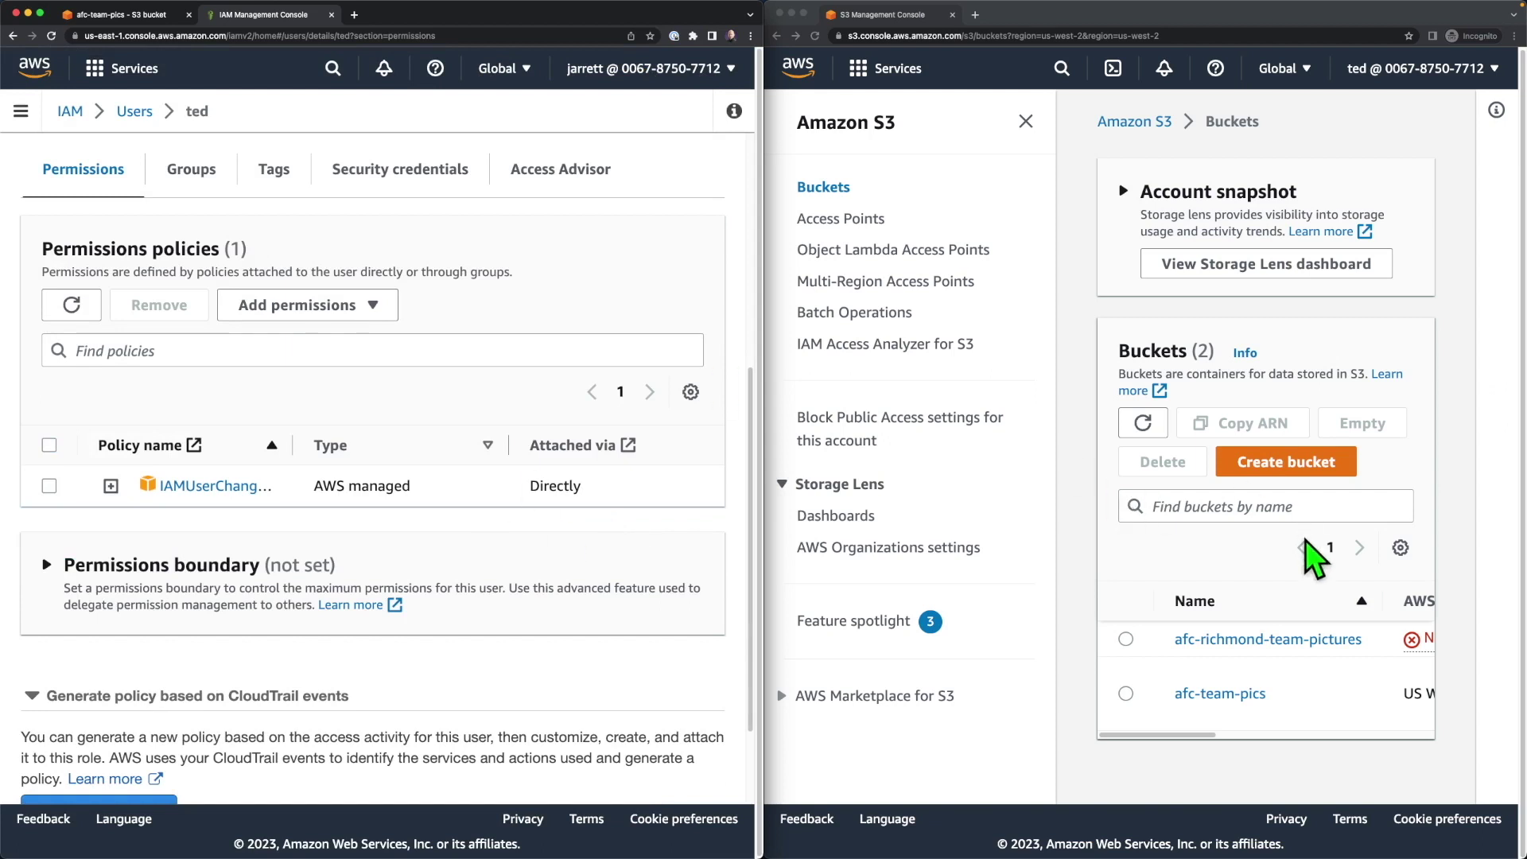
Refresh the restricted user's S3 bucket list repeatedly and reload its page to test access without my-policy.
left_click(1295, 565)
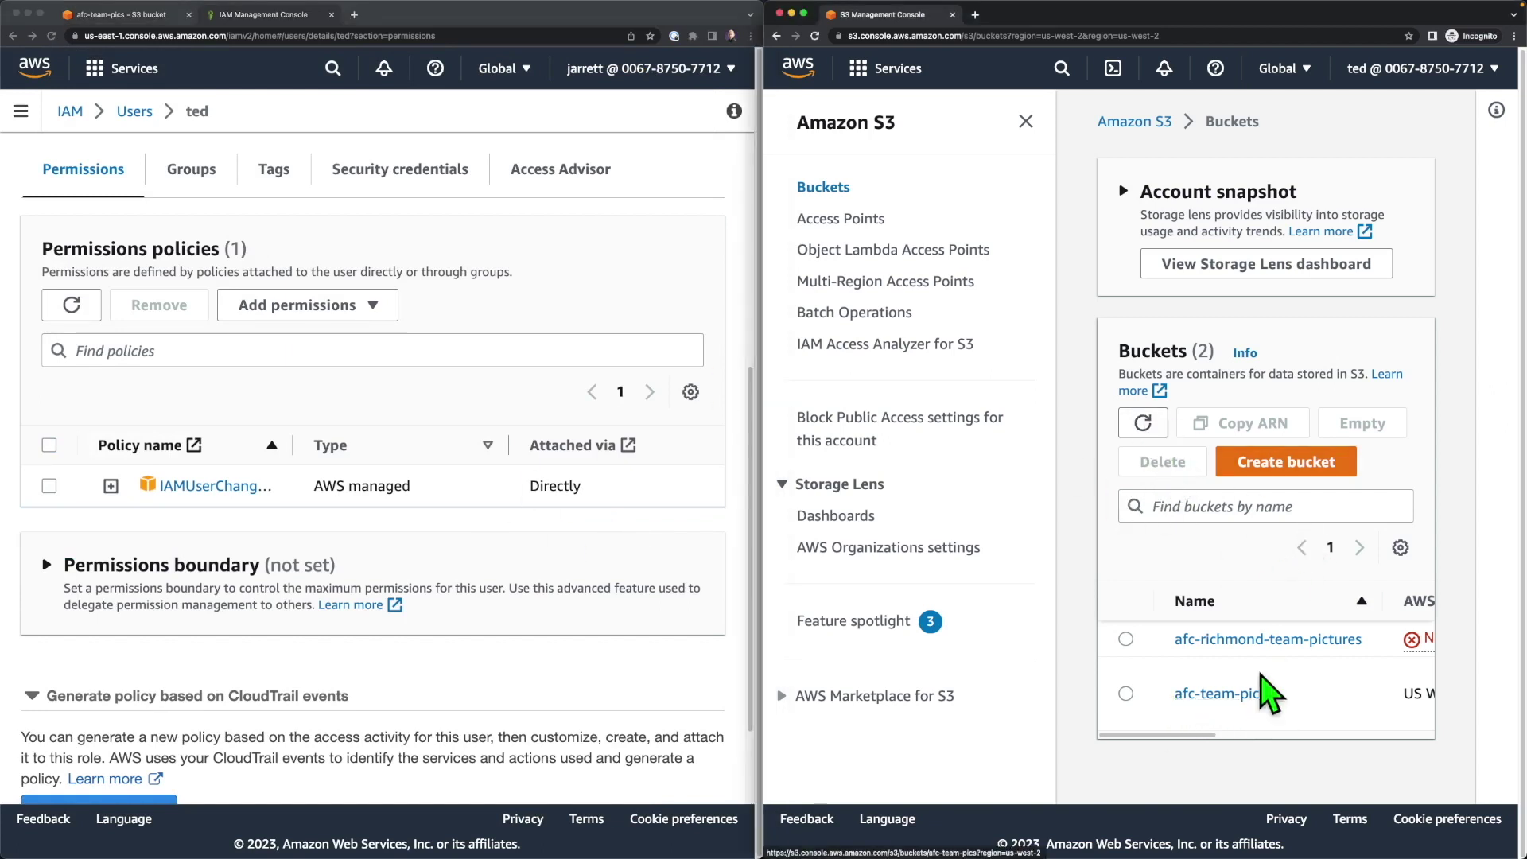
left_click(1145, 424)
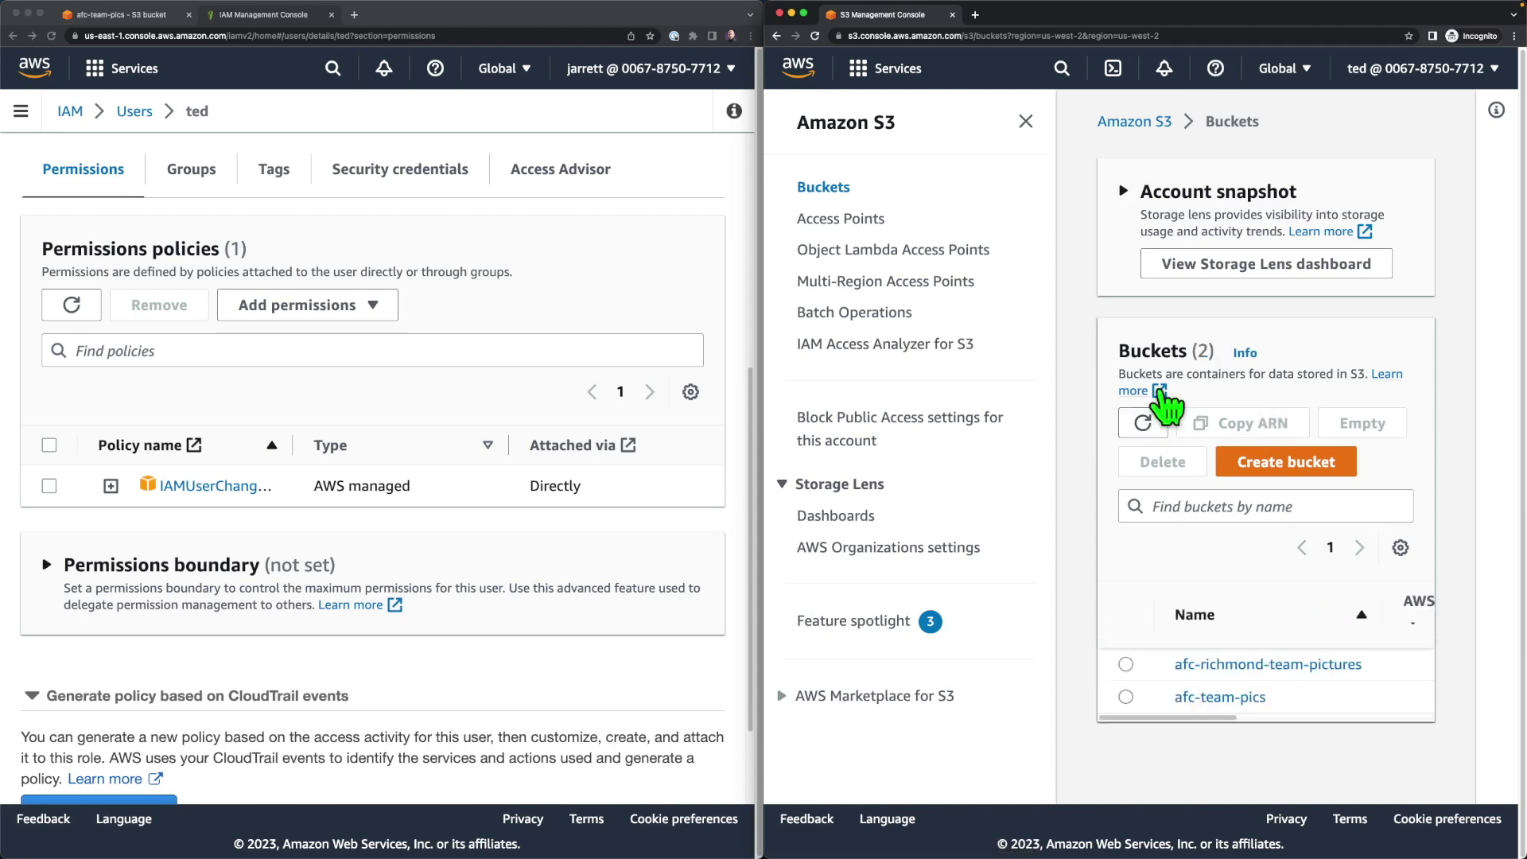
left_click(1146, 429)
left_click(1145, 429)
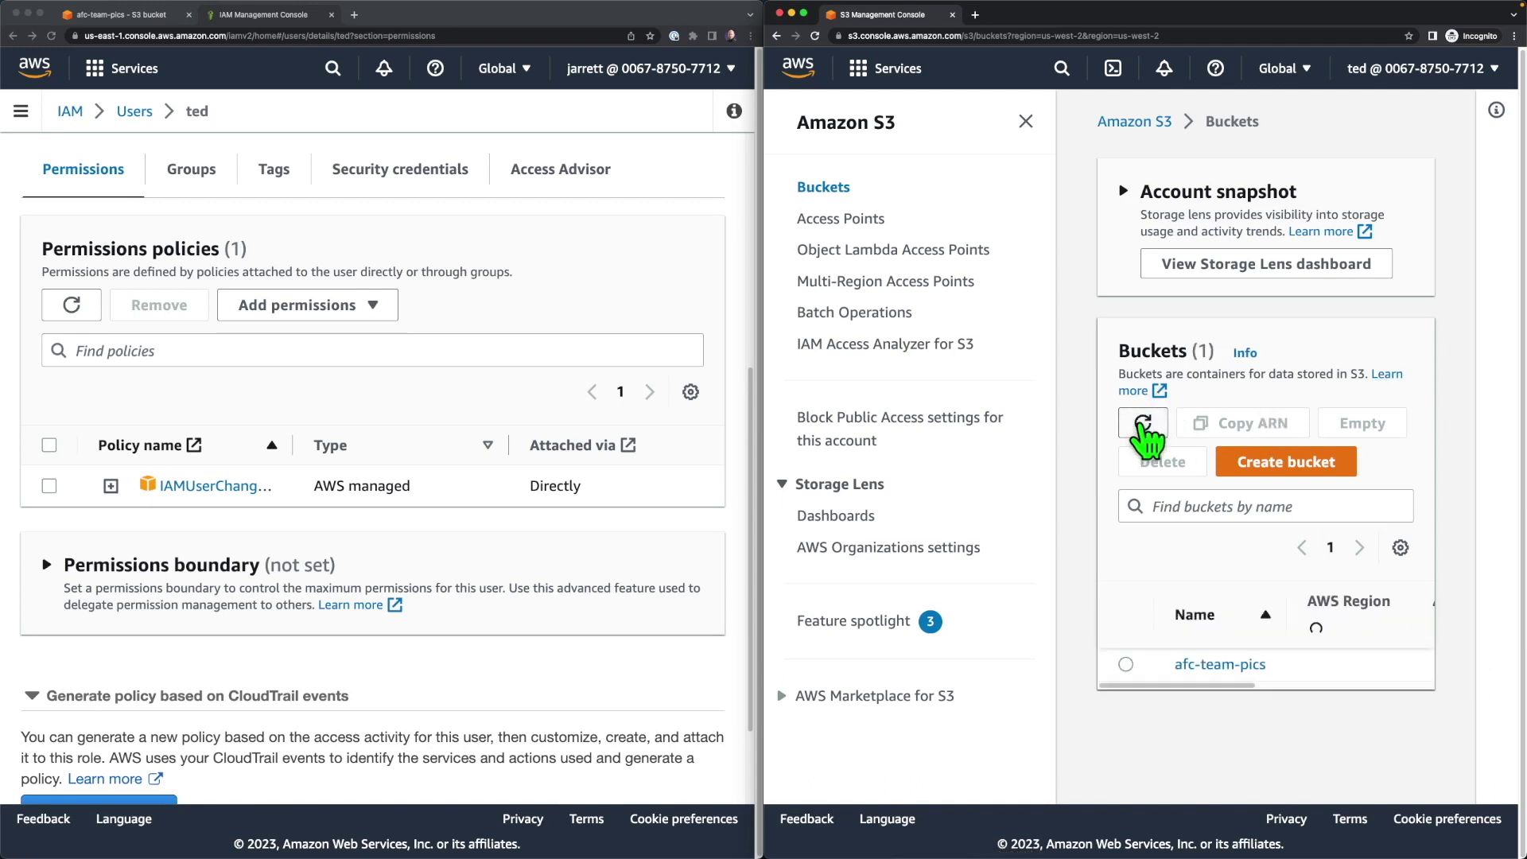
left_click(1251, 257)
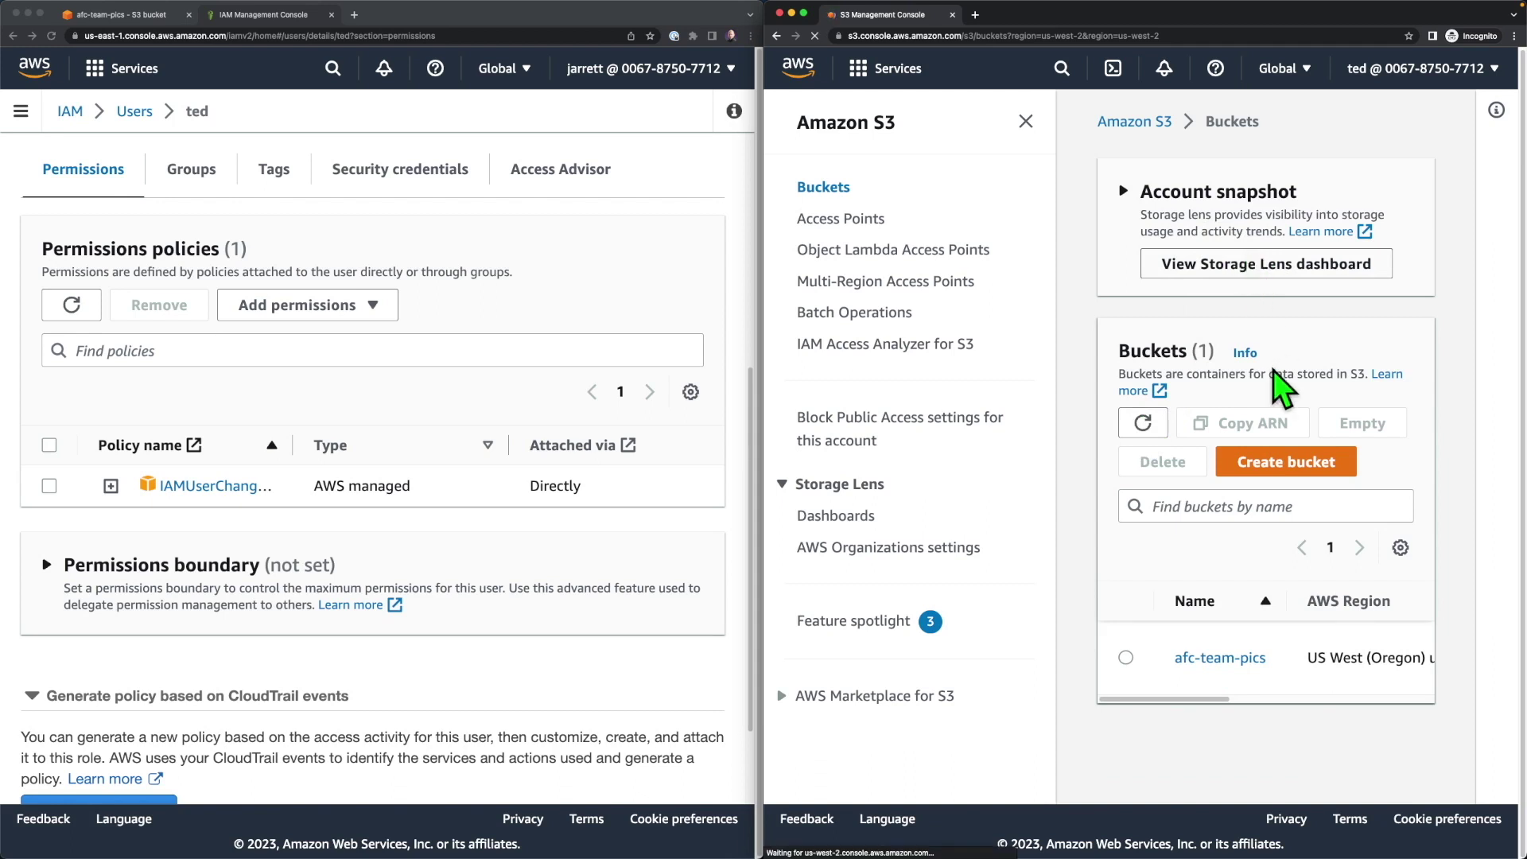
left_click(1026, 124)
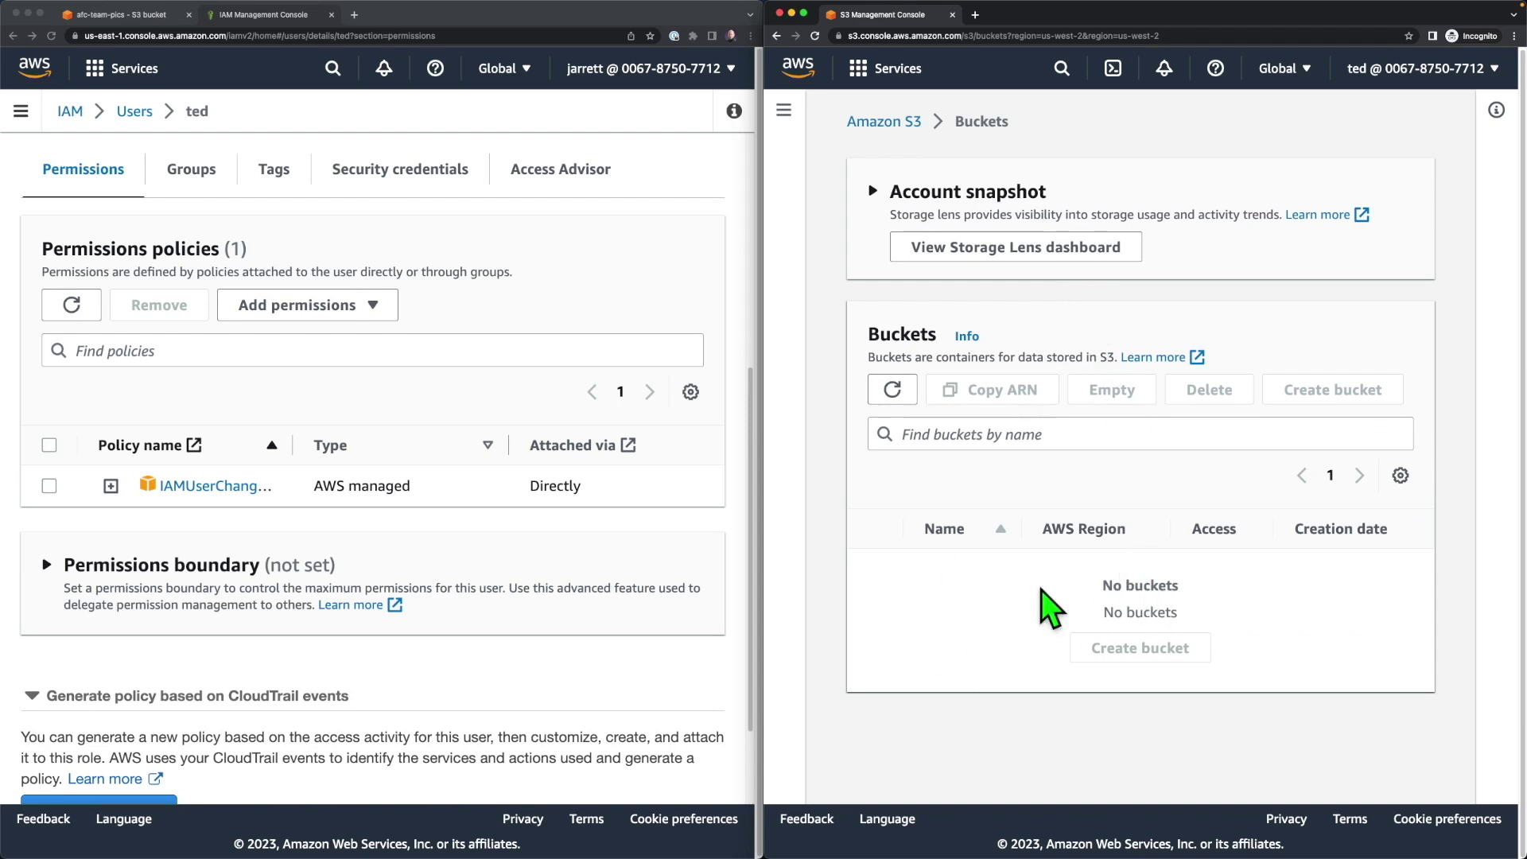
left_click(893, 390)
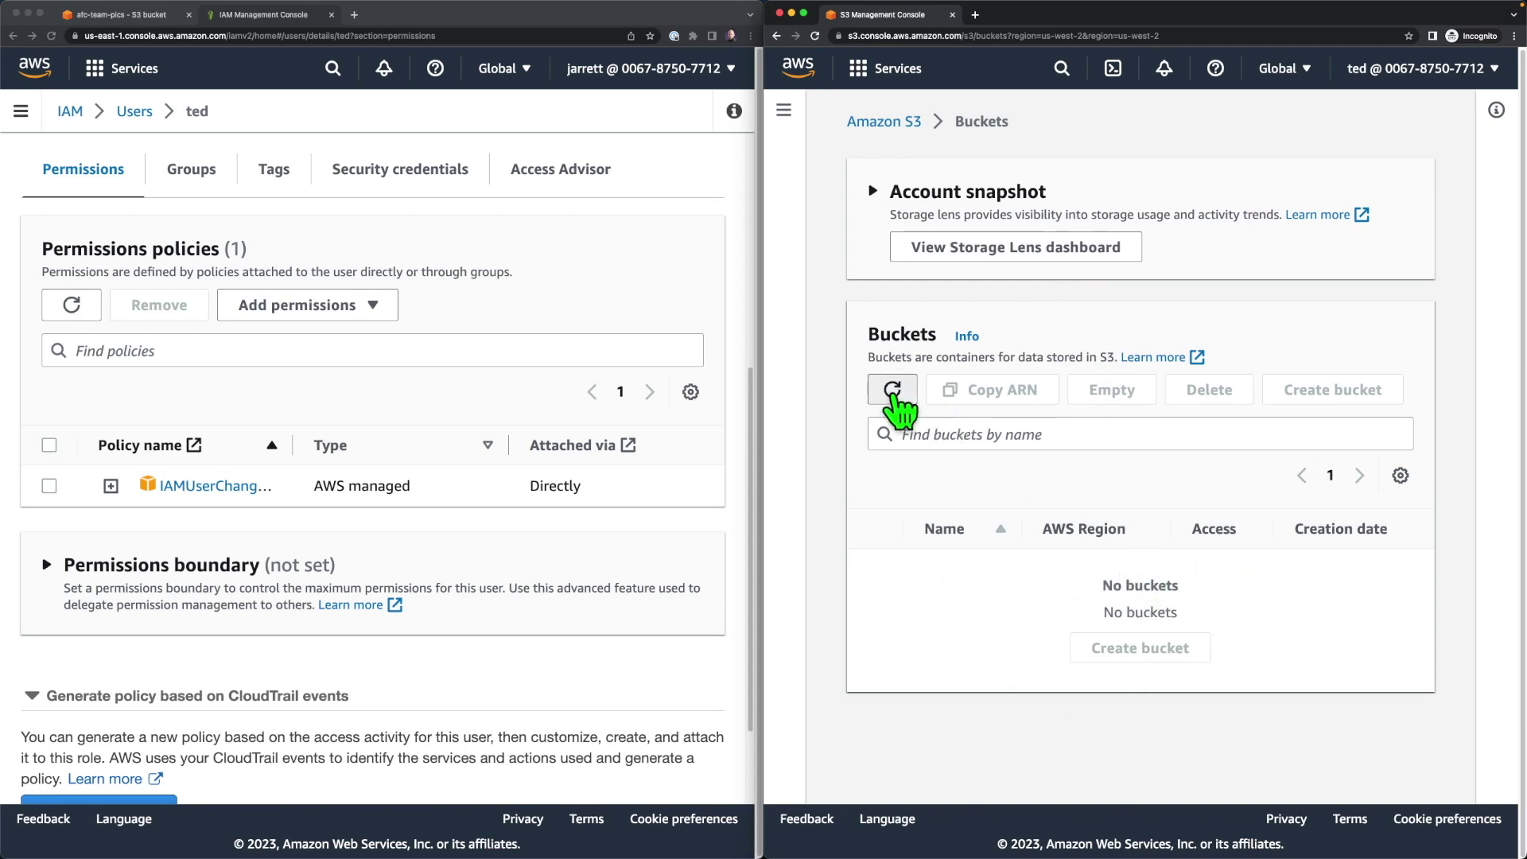
Check the IAM user's remaining attached policies, and retest the restricted user's bucket access with another page reload.
left_click(636, 228)
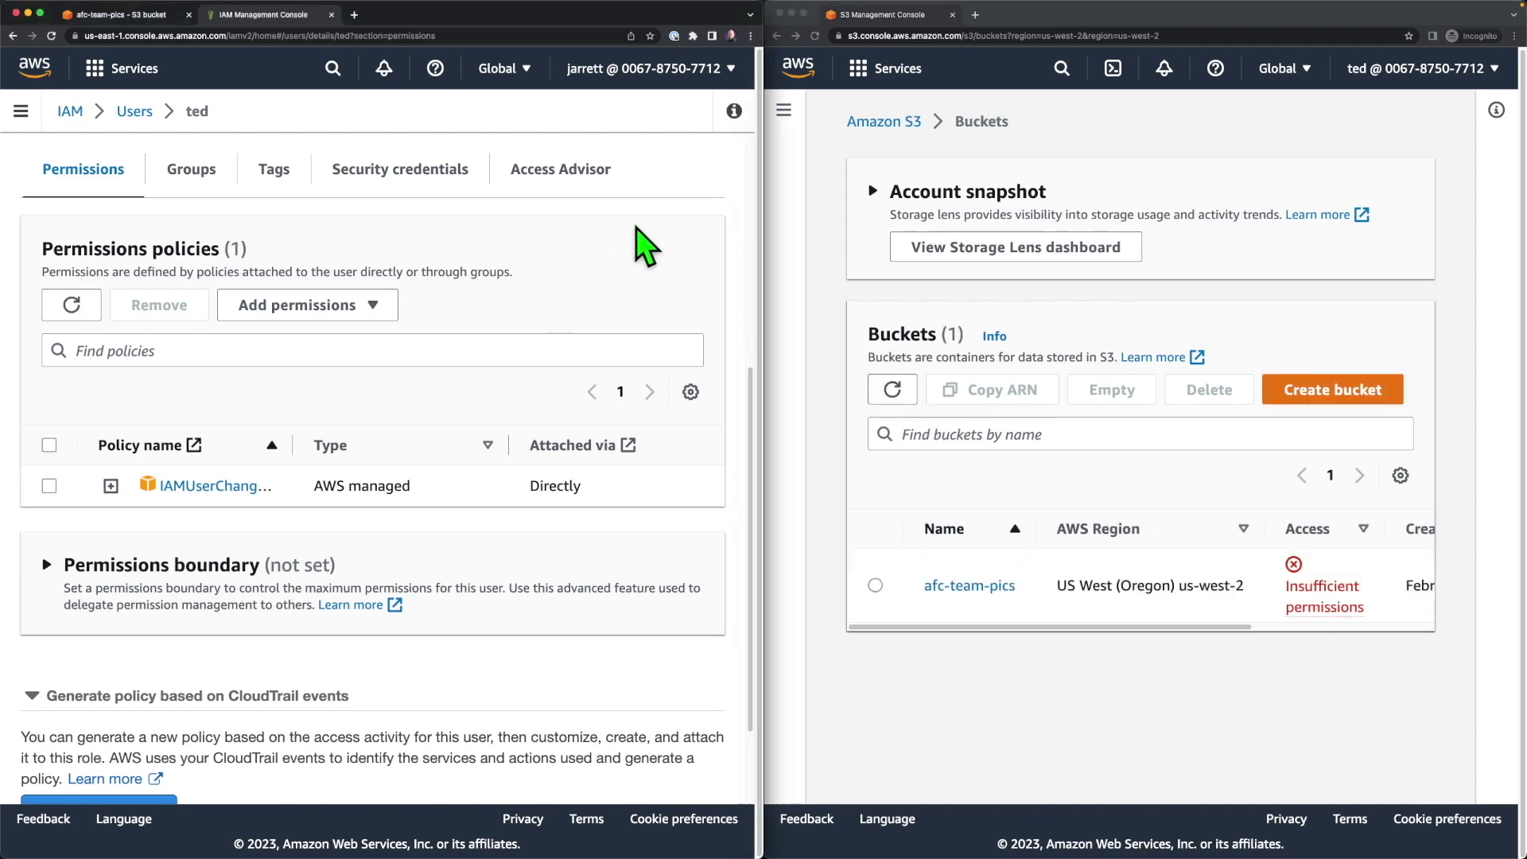
scroll(636, 227, "up", 2)
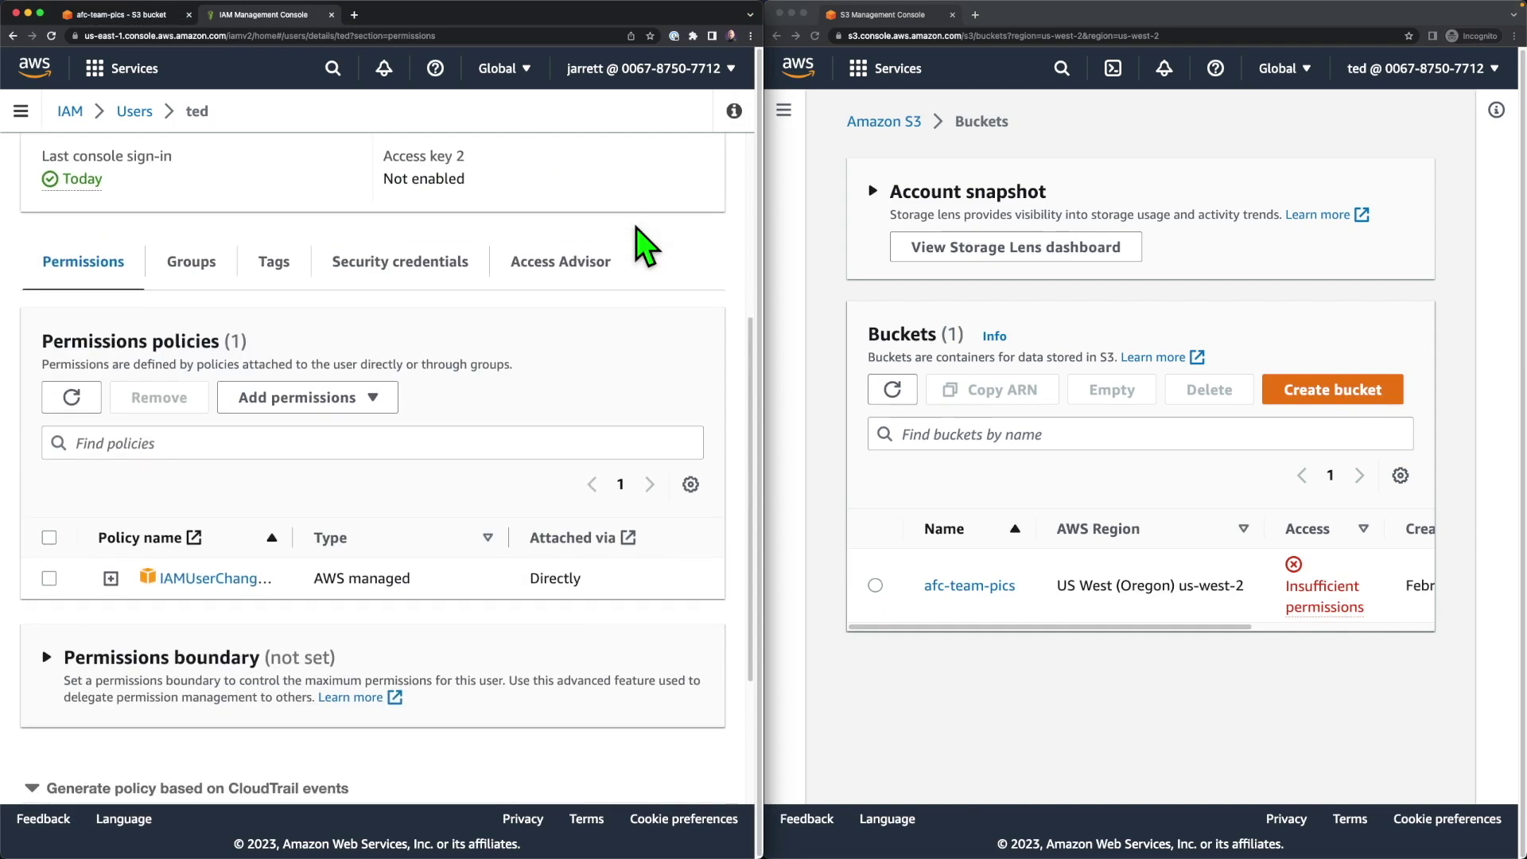
left_click(894, 389)
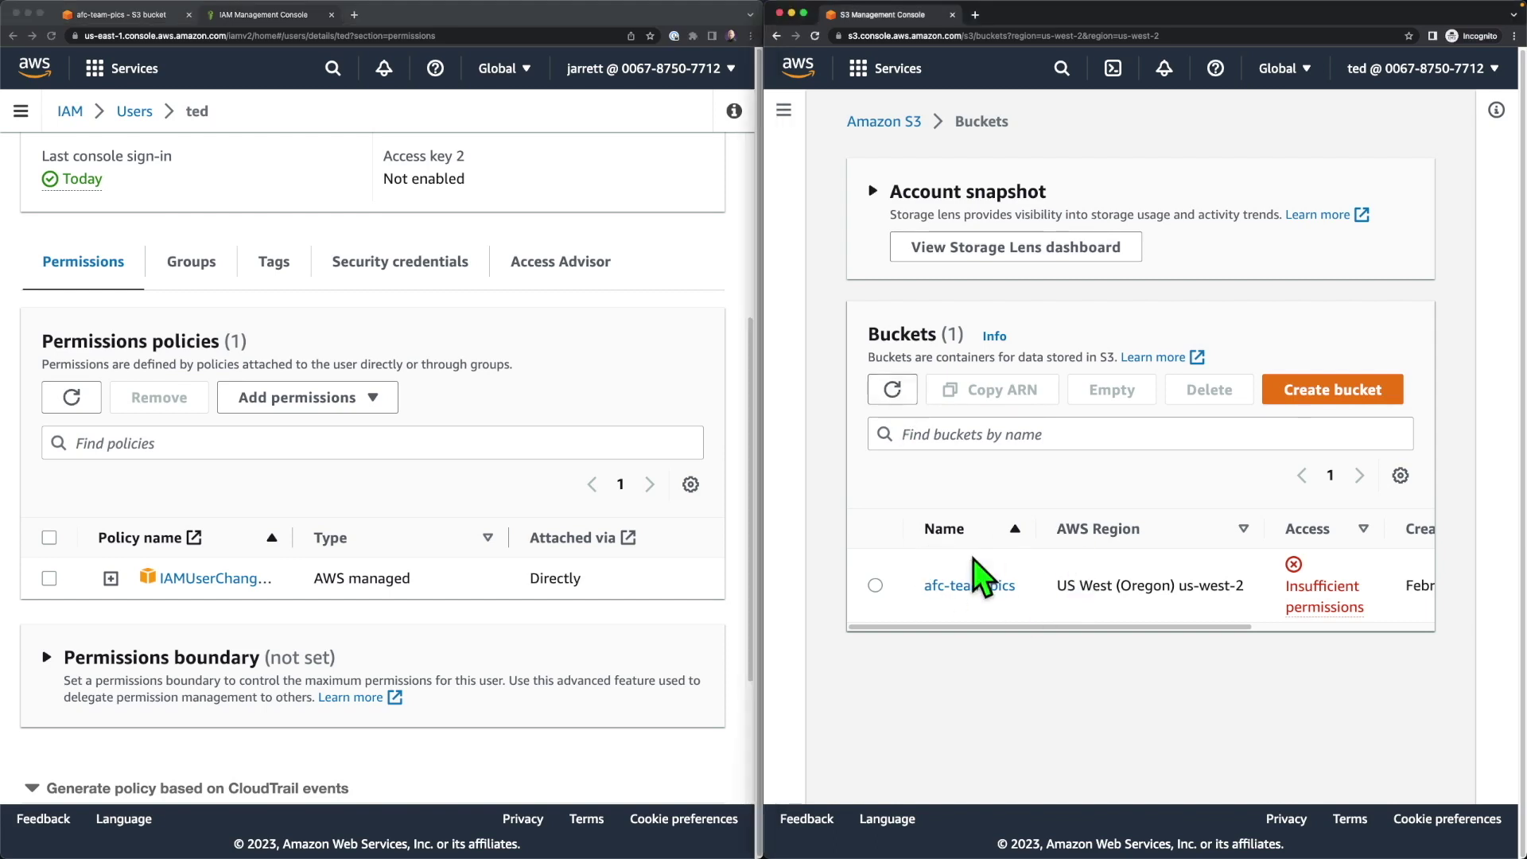
left_click(894, 392)
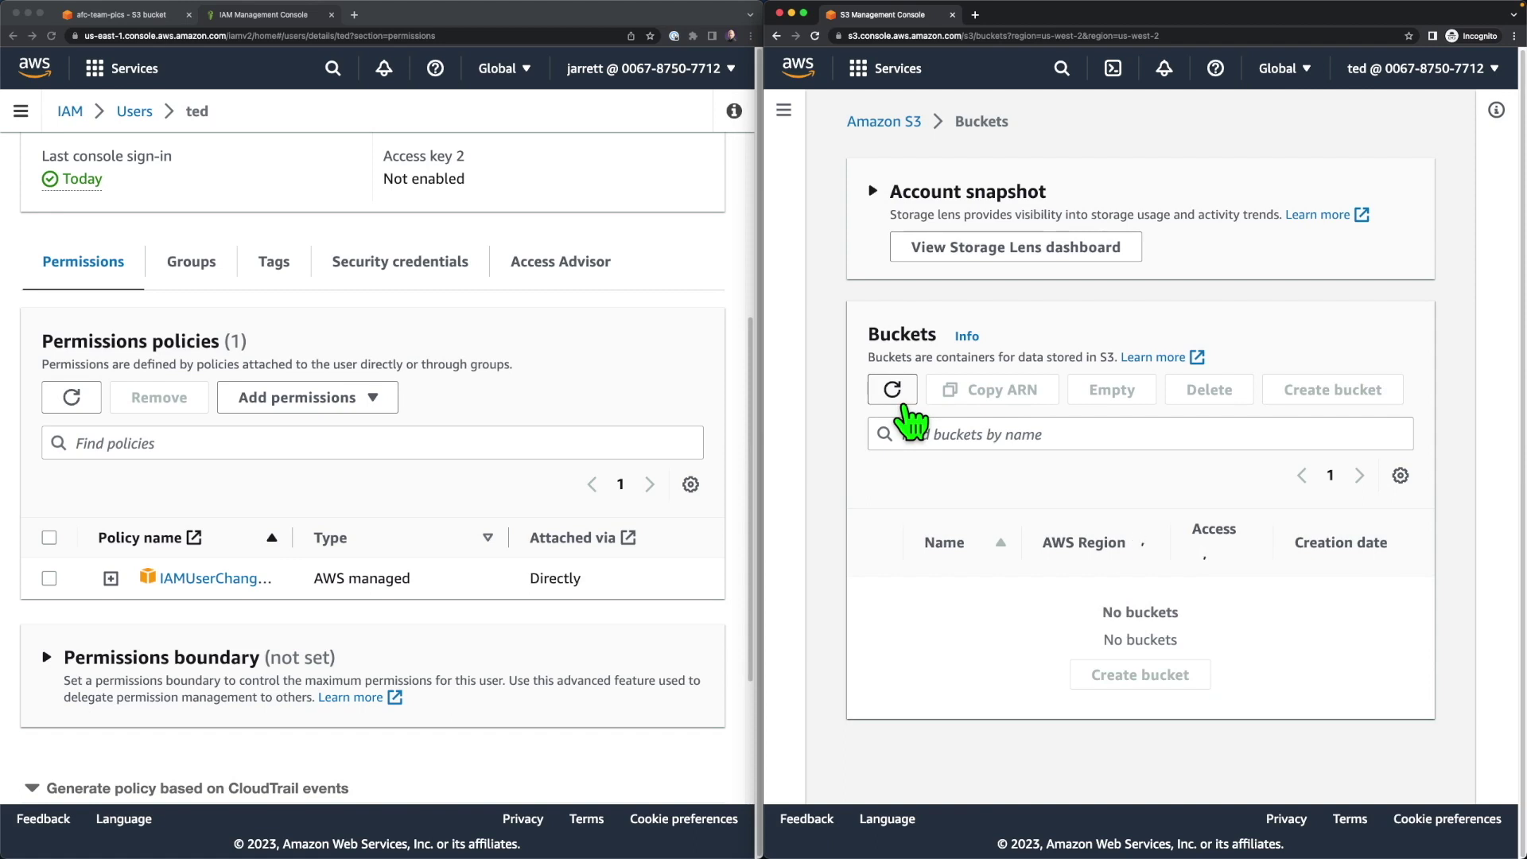
key("super+r")
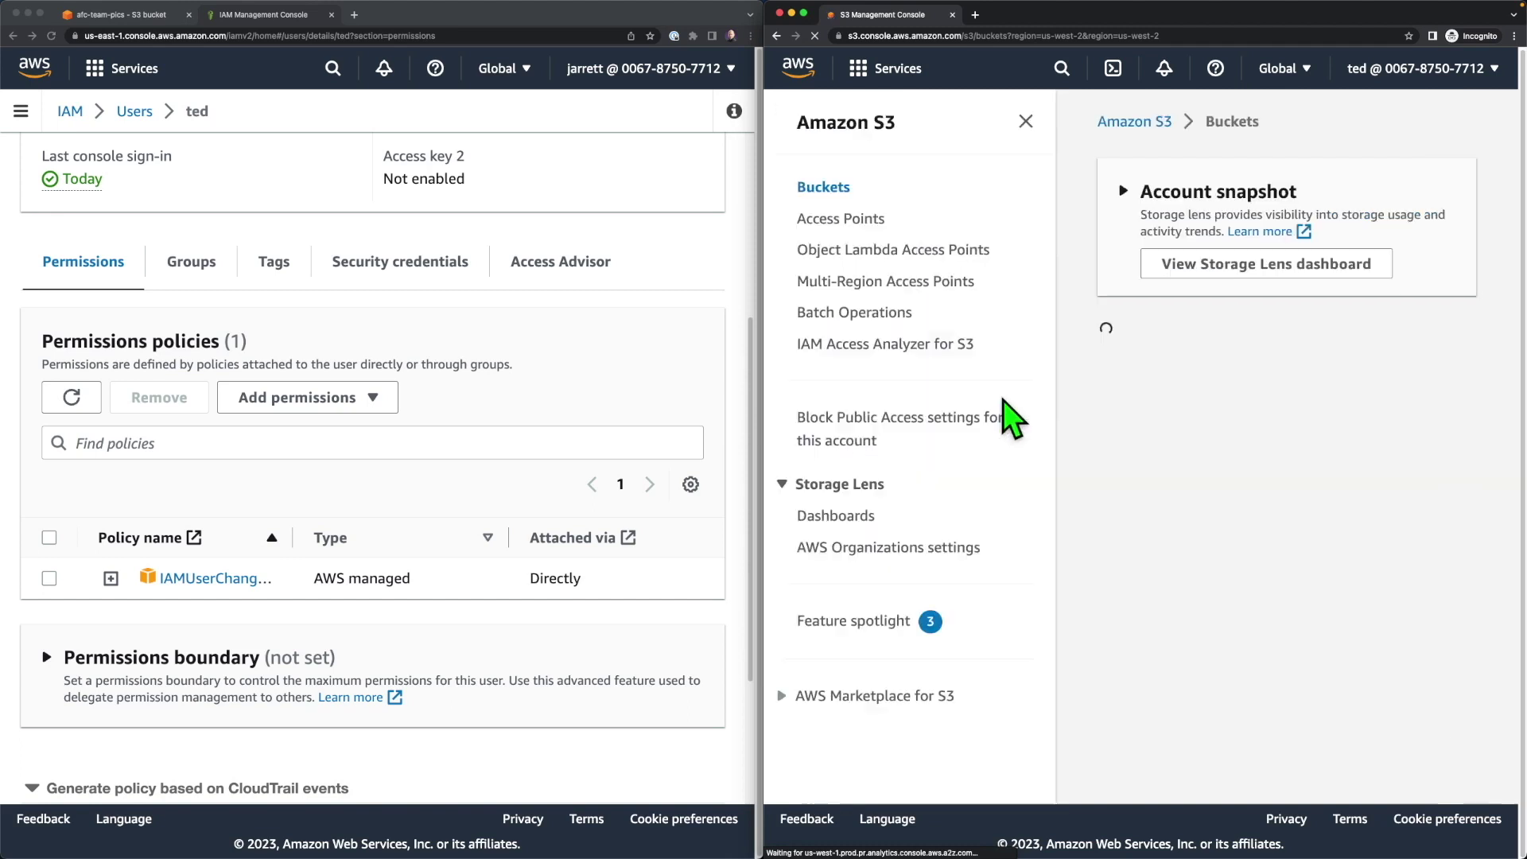
left_click(1026, 121)
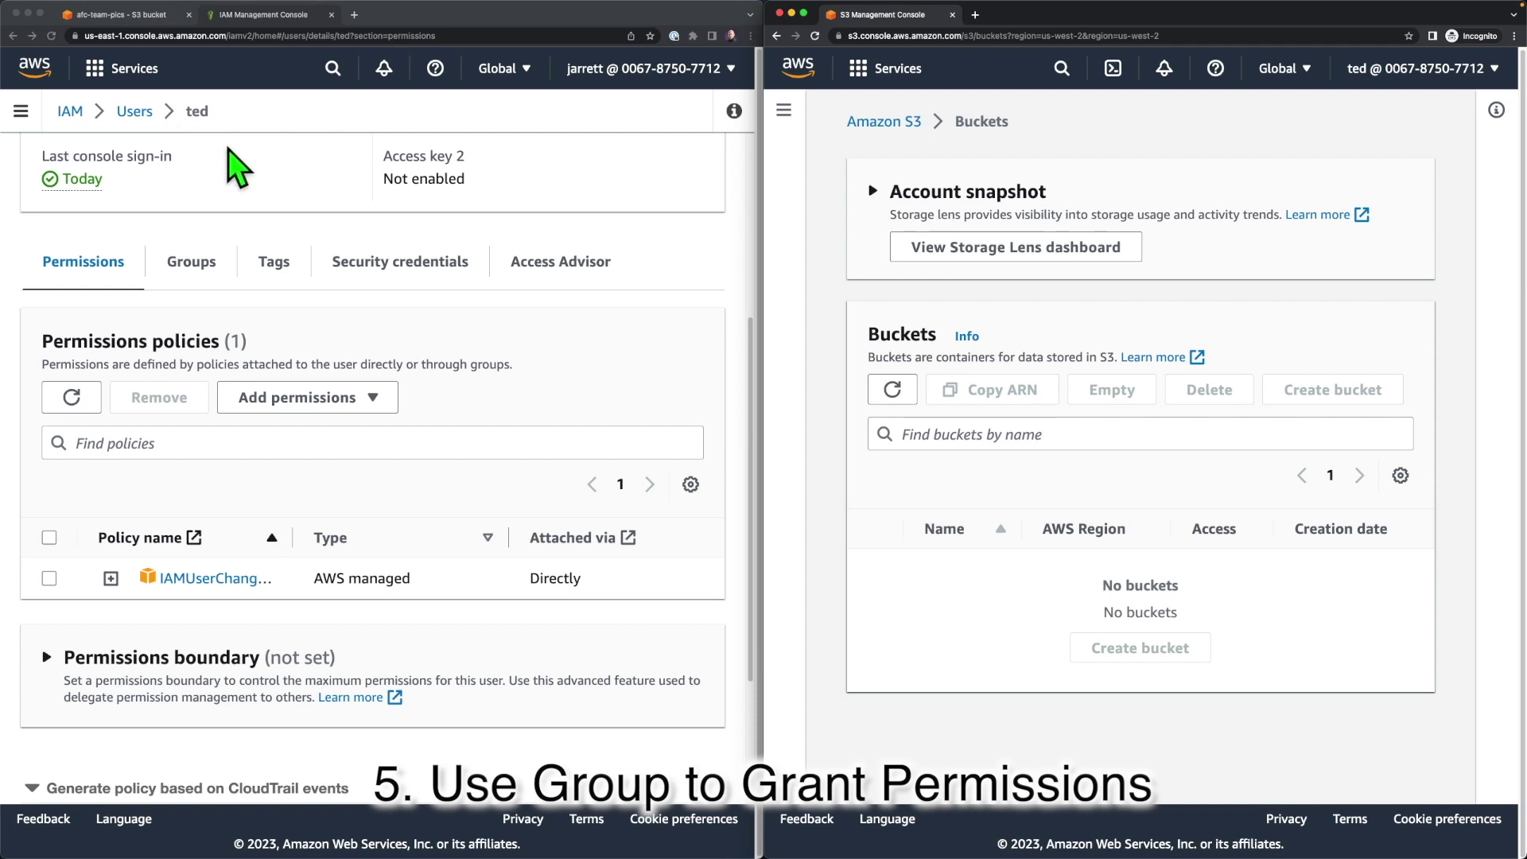
Start a new IAM user group and name it afc-richmond-coaches.
left_click(70, 111)
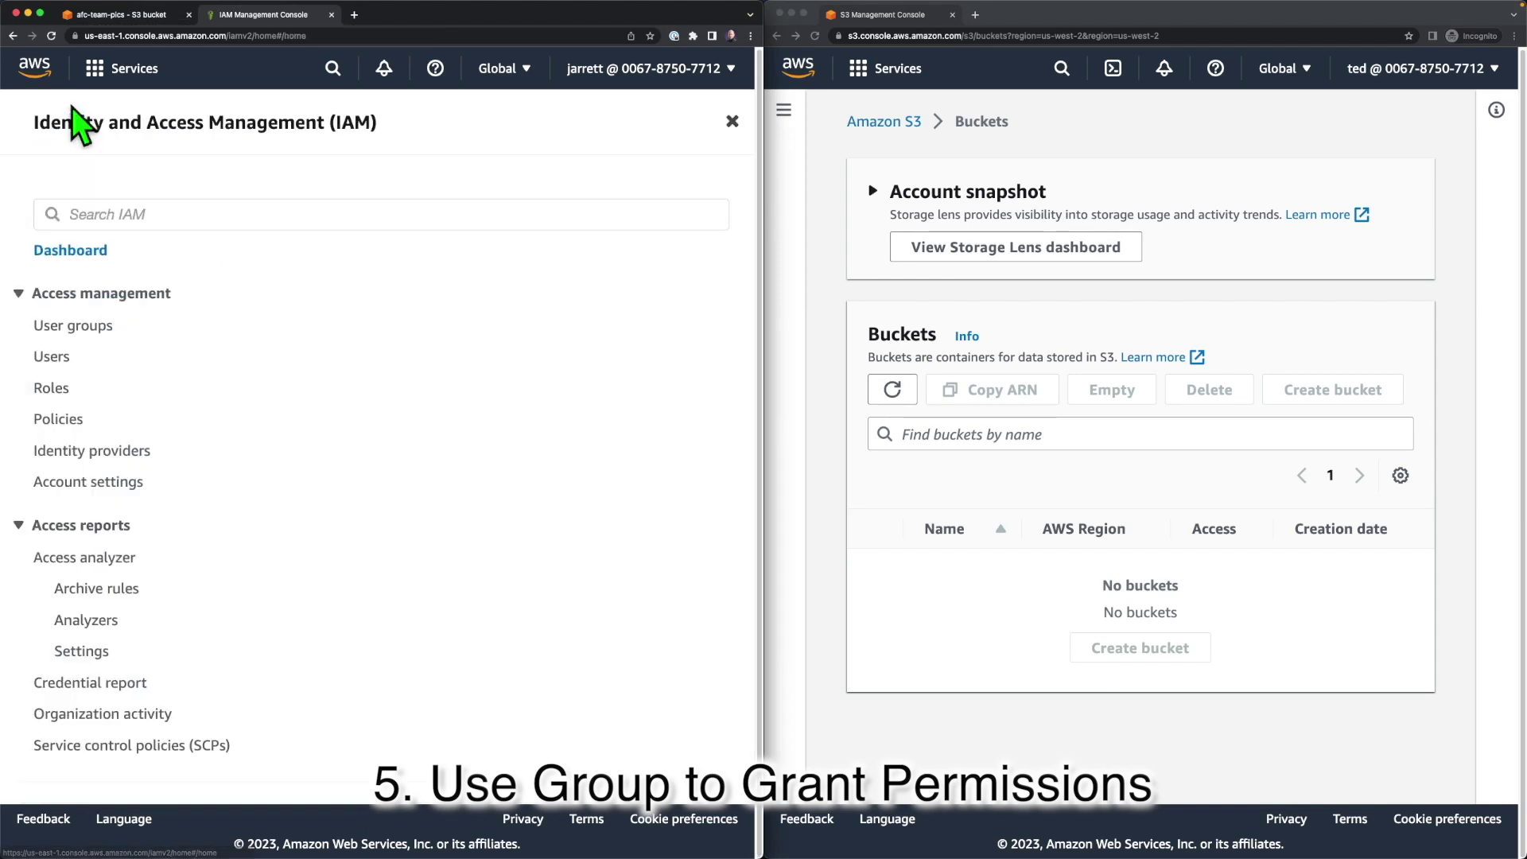
left_click(86, 325)
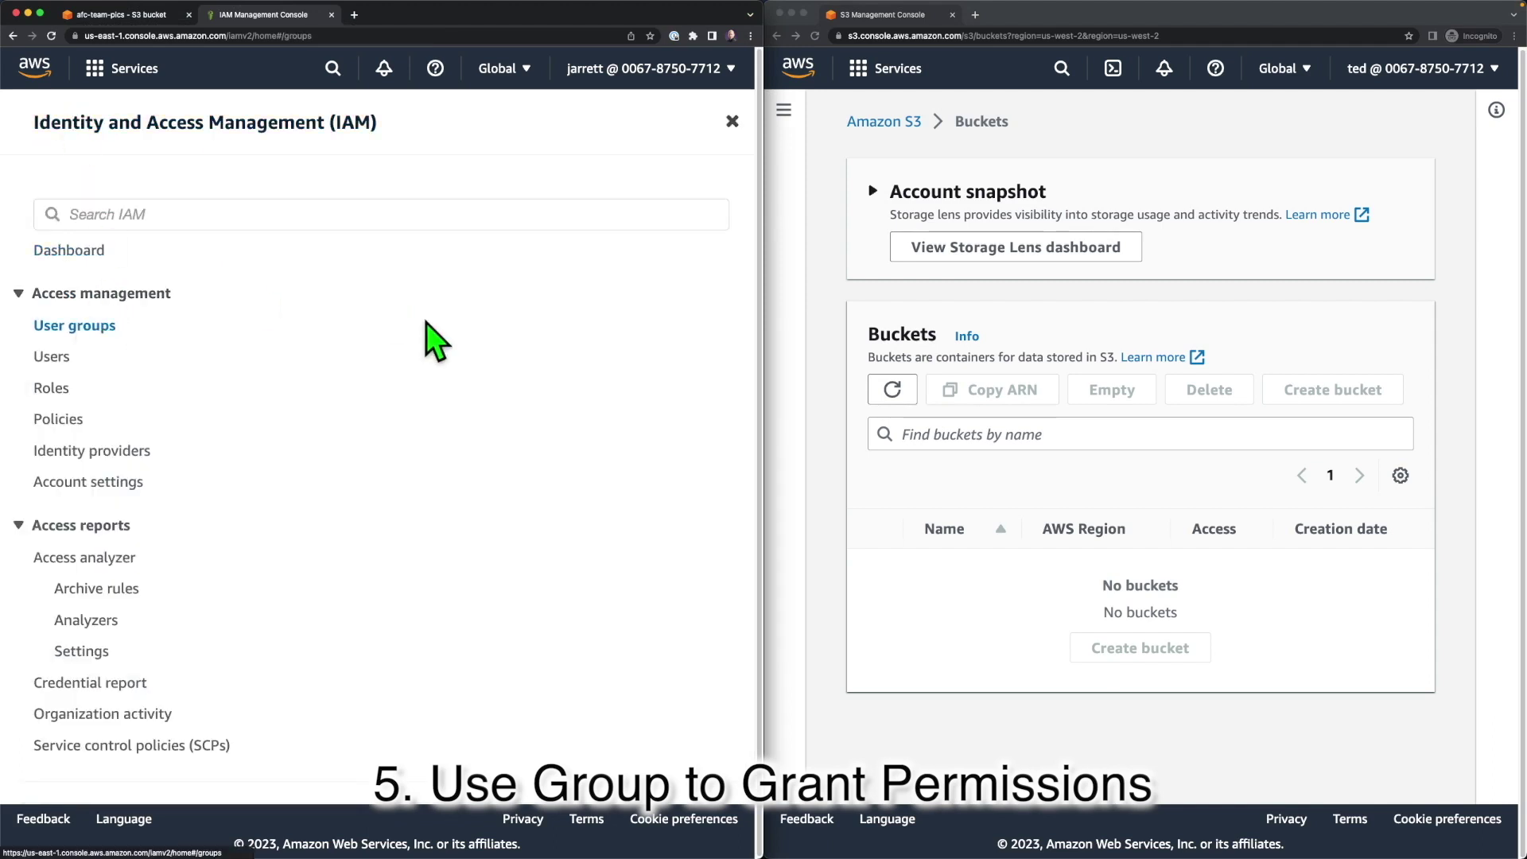
left_click(731, 121)
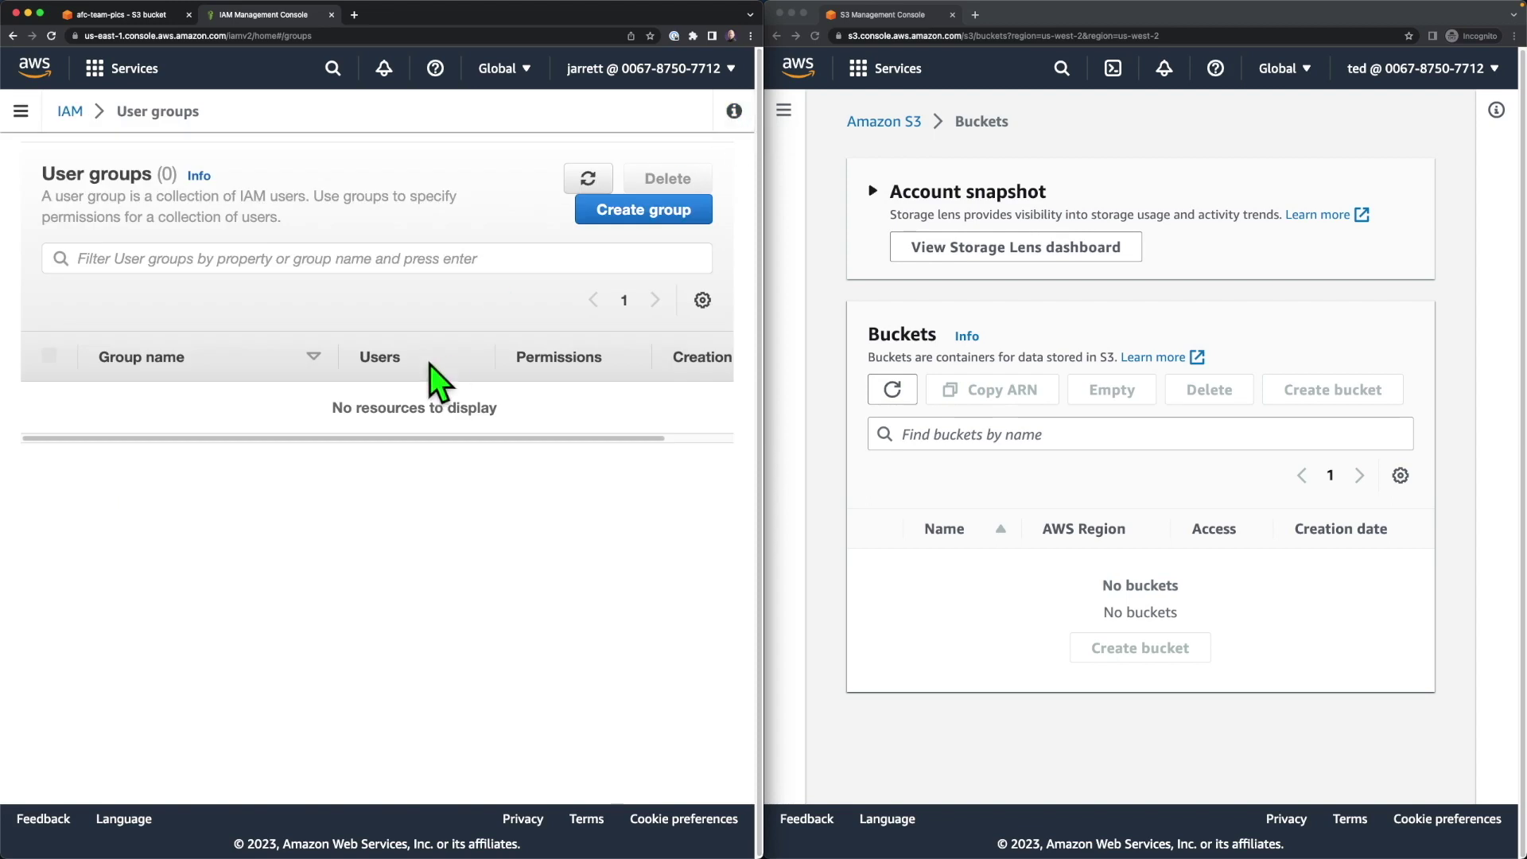
left_click(659, 213)
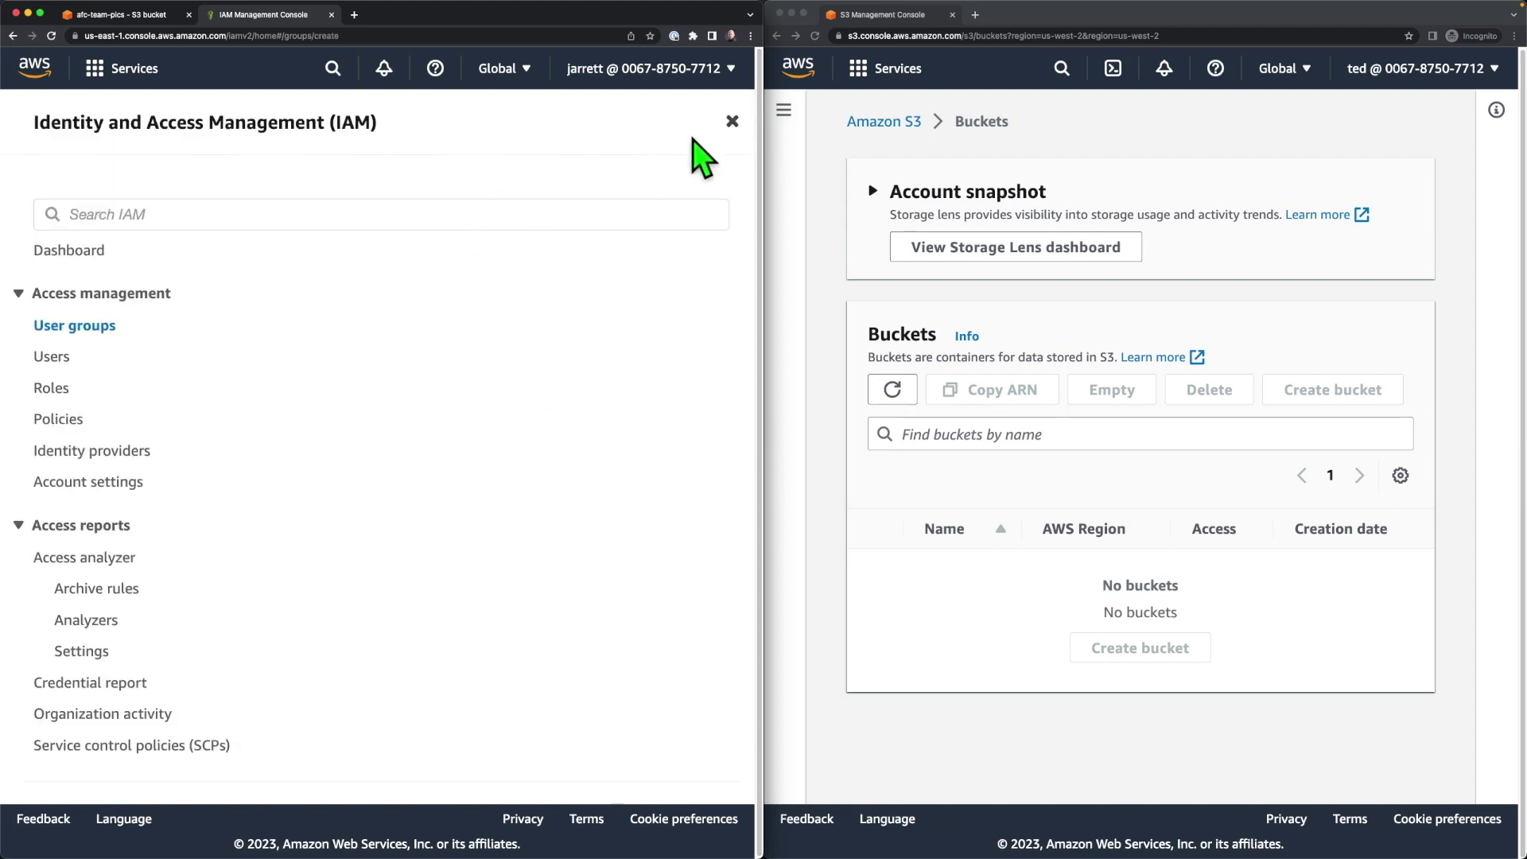
left_click(732, 121)
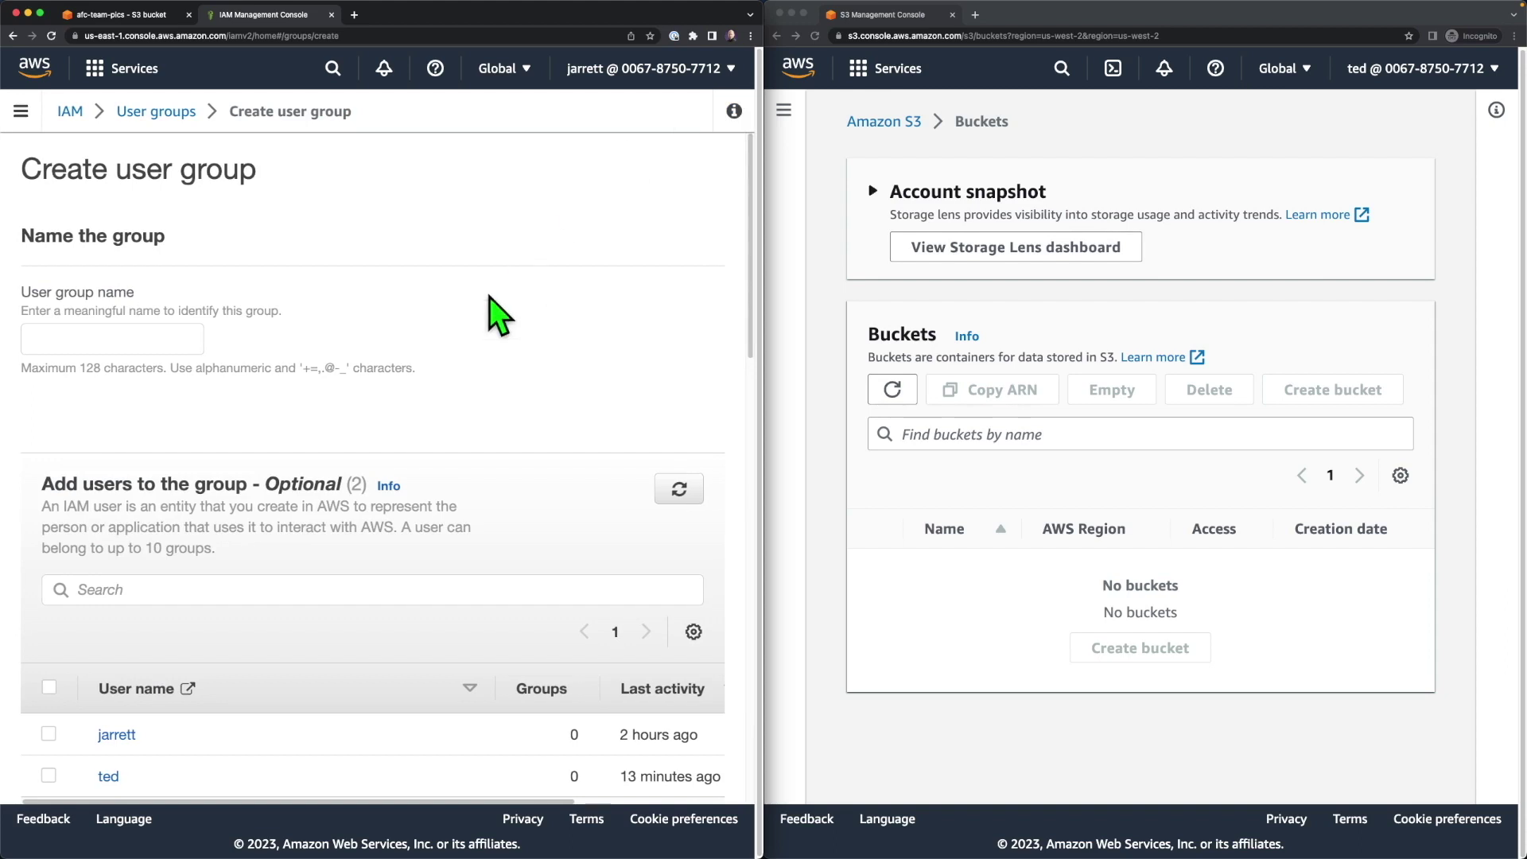
left_click(155, 338)
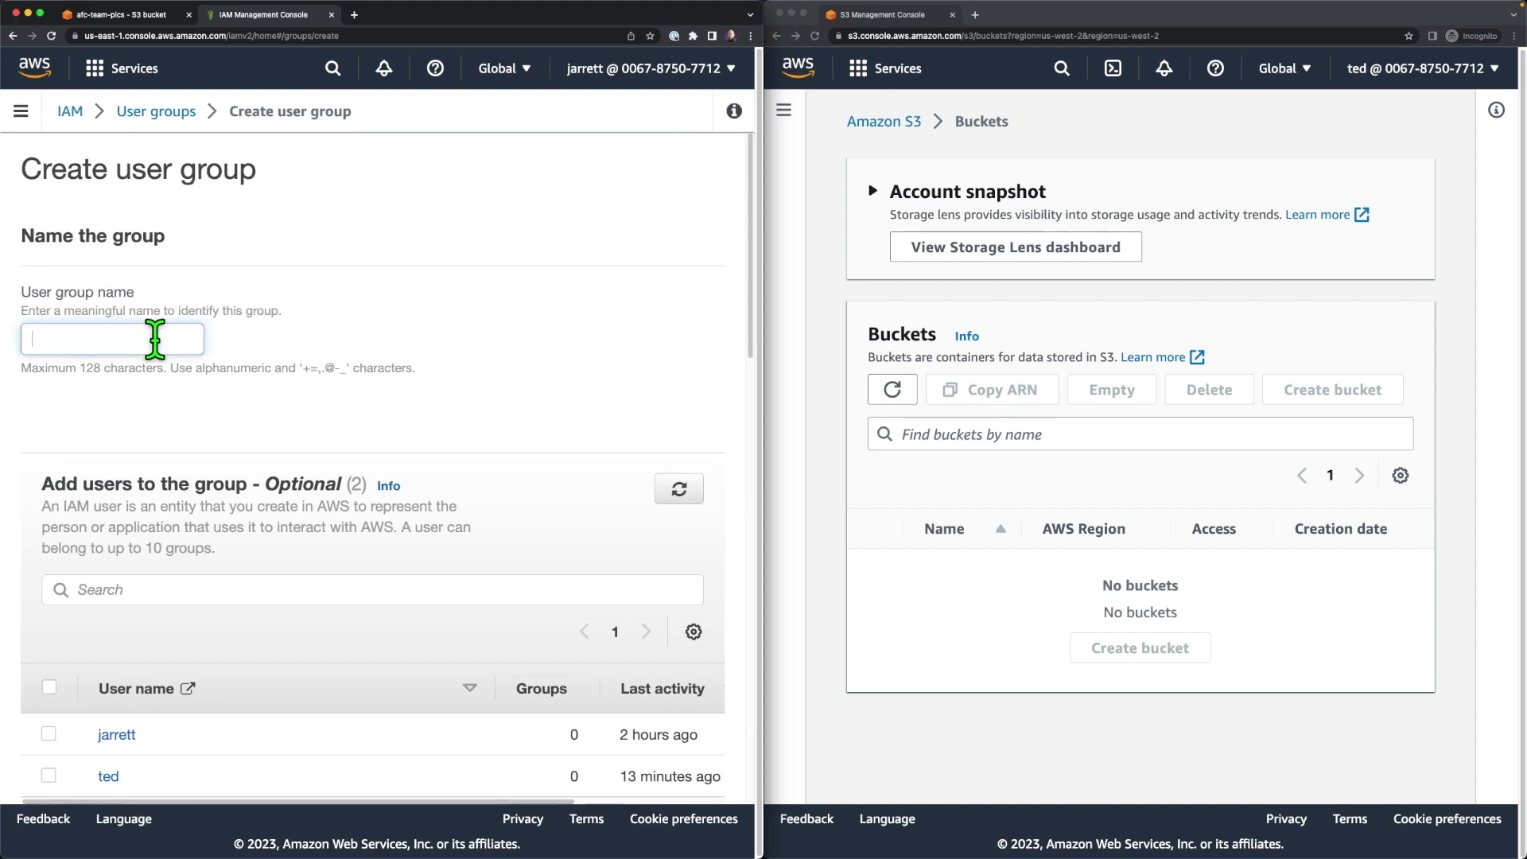
type("afc-richmond-coaches")
scroll(293, 411, "down", 4)
scroll(300, 341, "up", 3)
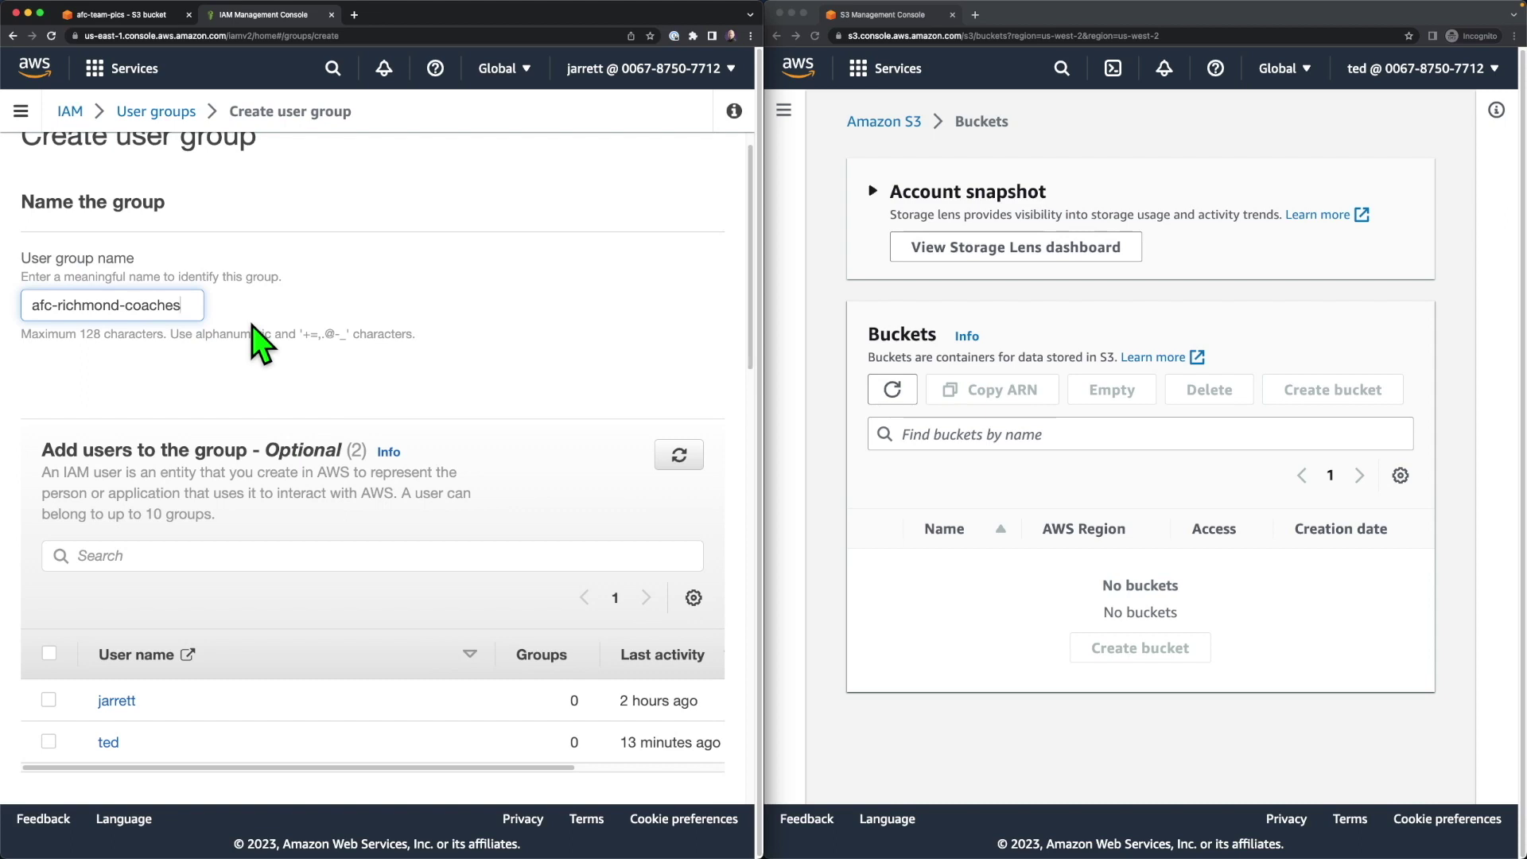
Select the restricted user as a member and my-policy as the permissions policy of the new user group.
scroll(326, 323, "down", 3)
scroll(335, 323, "down", 6)
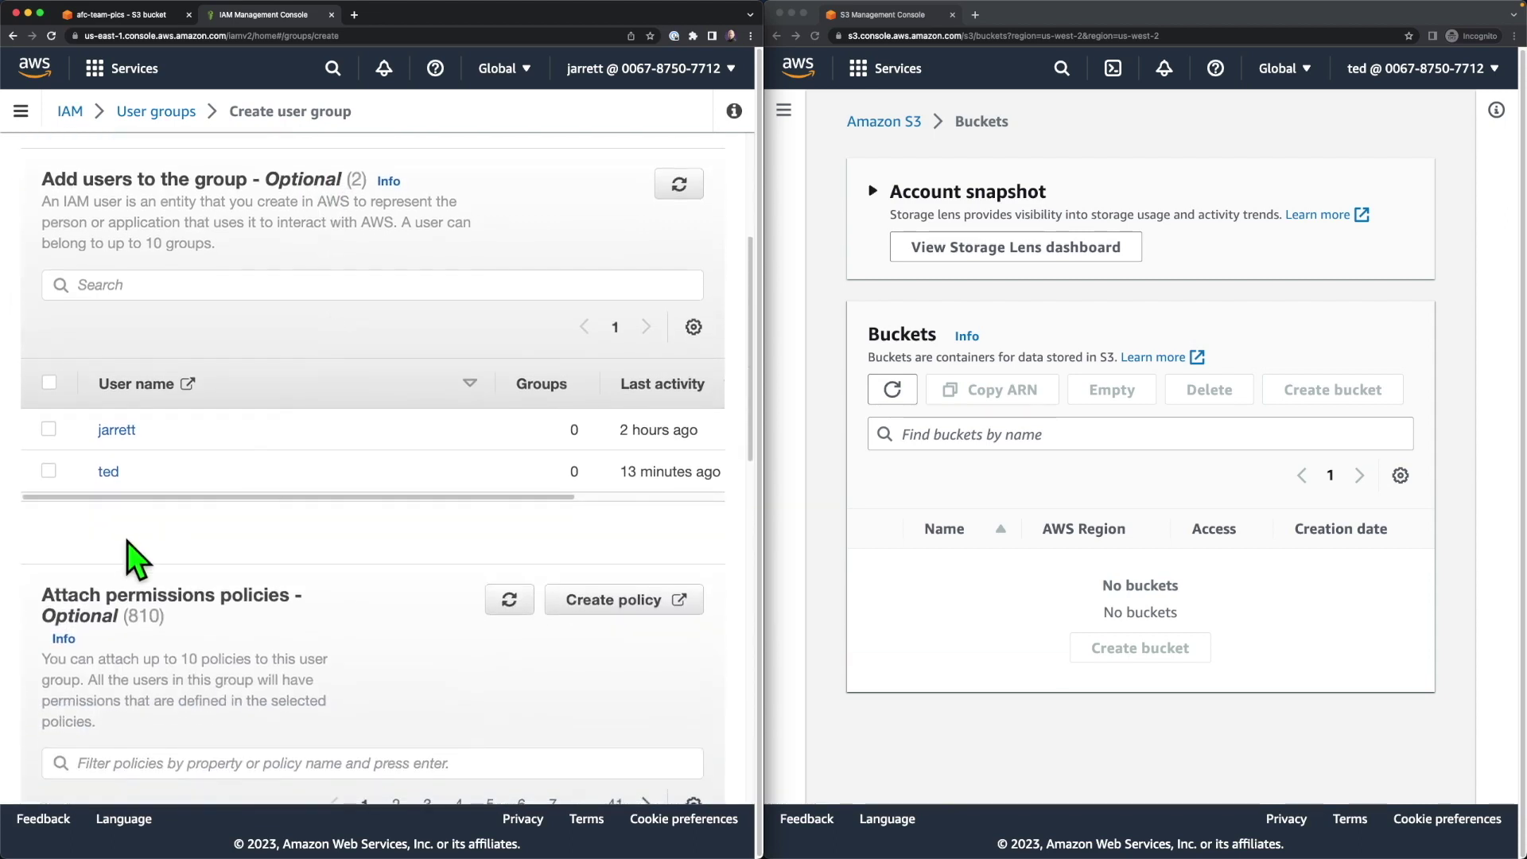
left_click(50, 476)
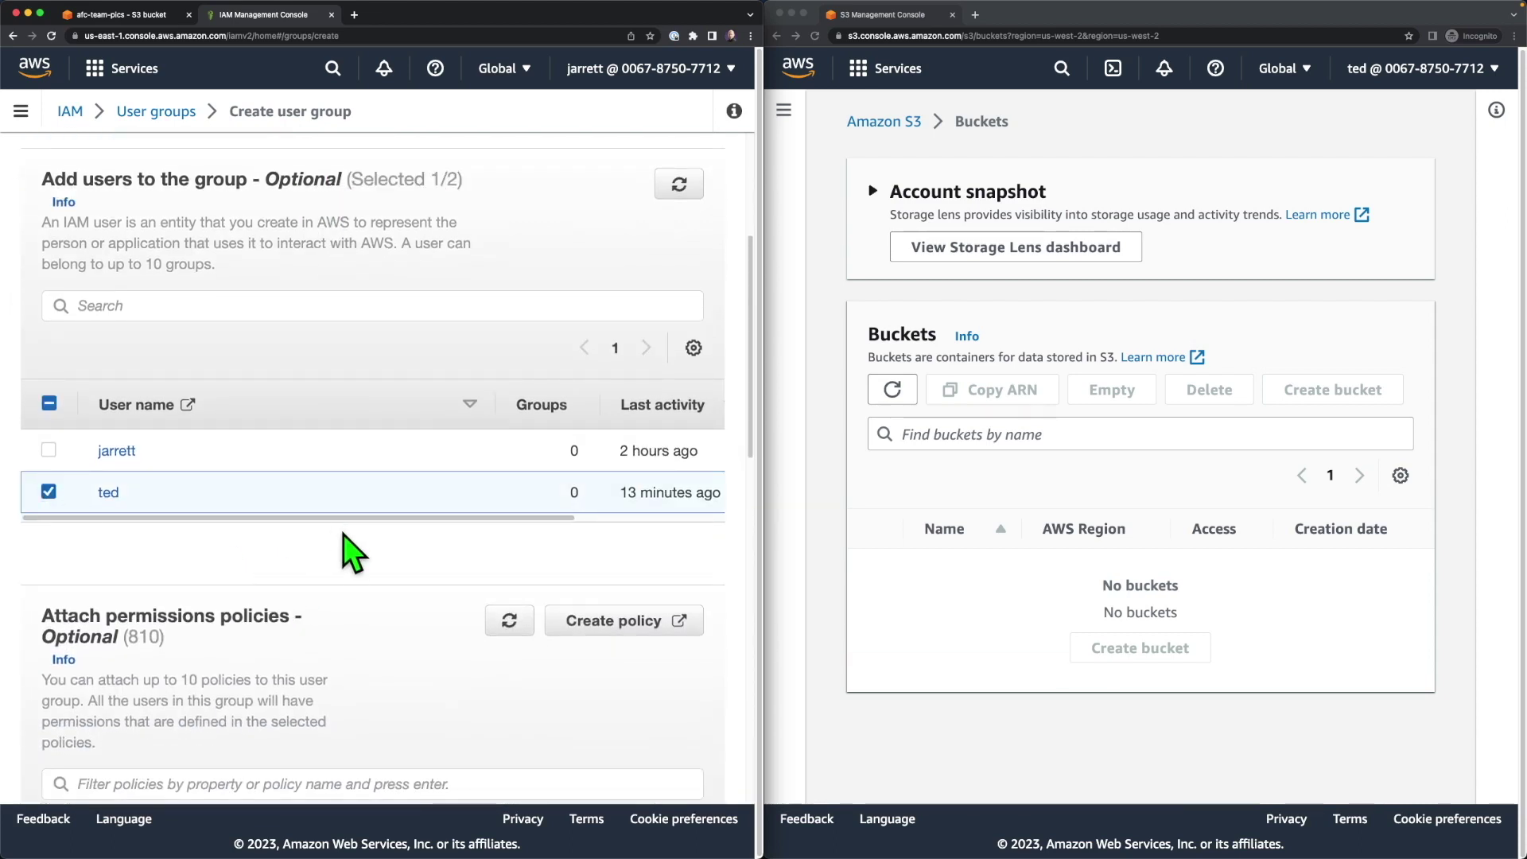
scroll(342, 534, "down", 15)
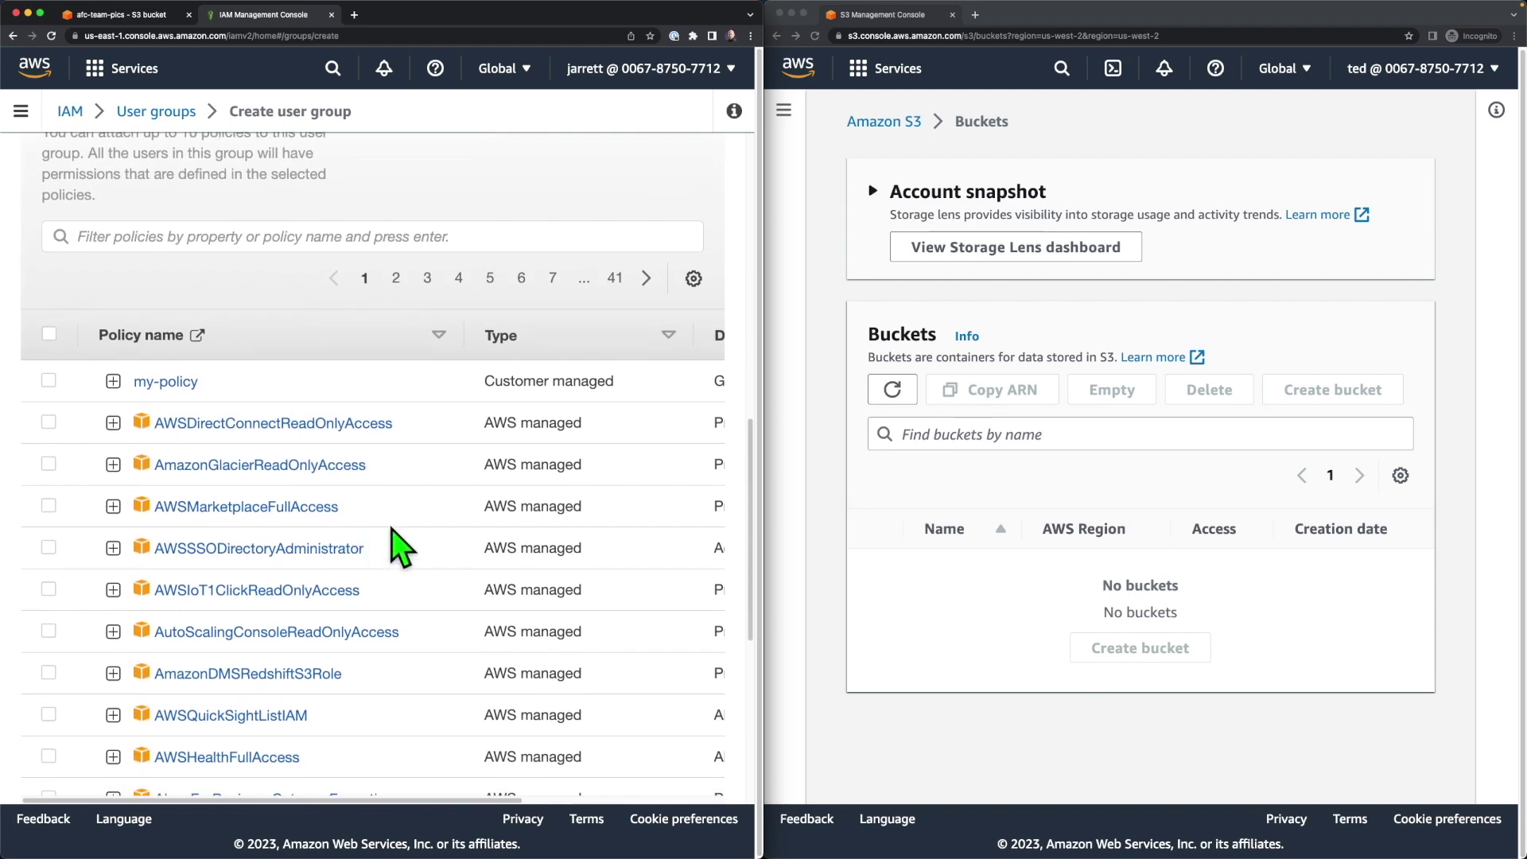
left_click(48, 380)
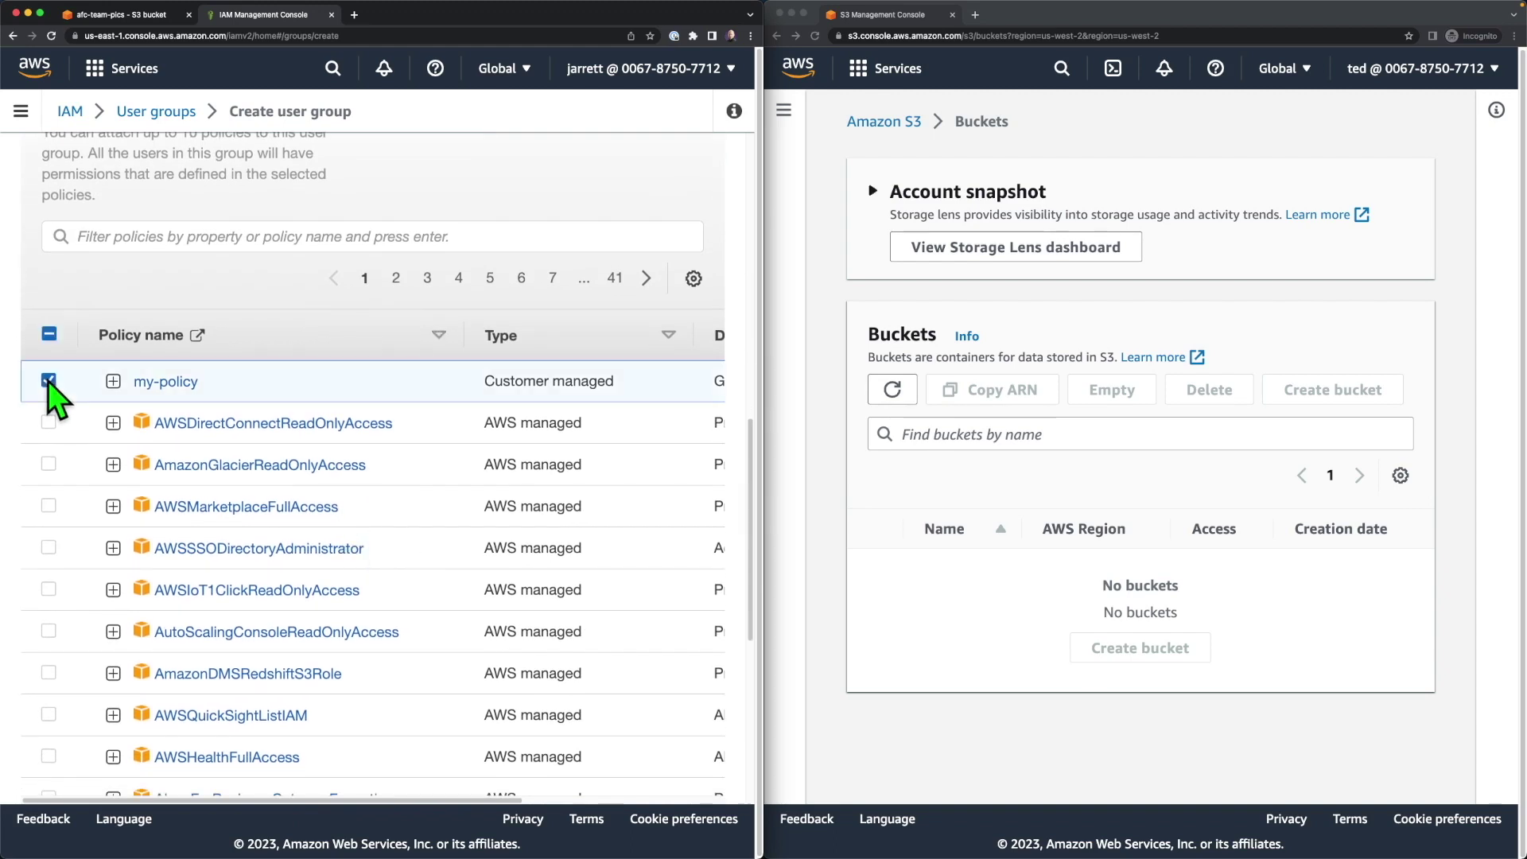
Recheck the new group's user and policy selections, and create the afc-richmond-coaches user group.
scroll(218, 384, "up", 9)
left_click(48, 259)
scroll(303, 447, "down", 10)
scroll(307, 457, "down", 10)
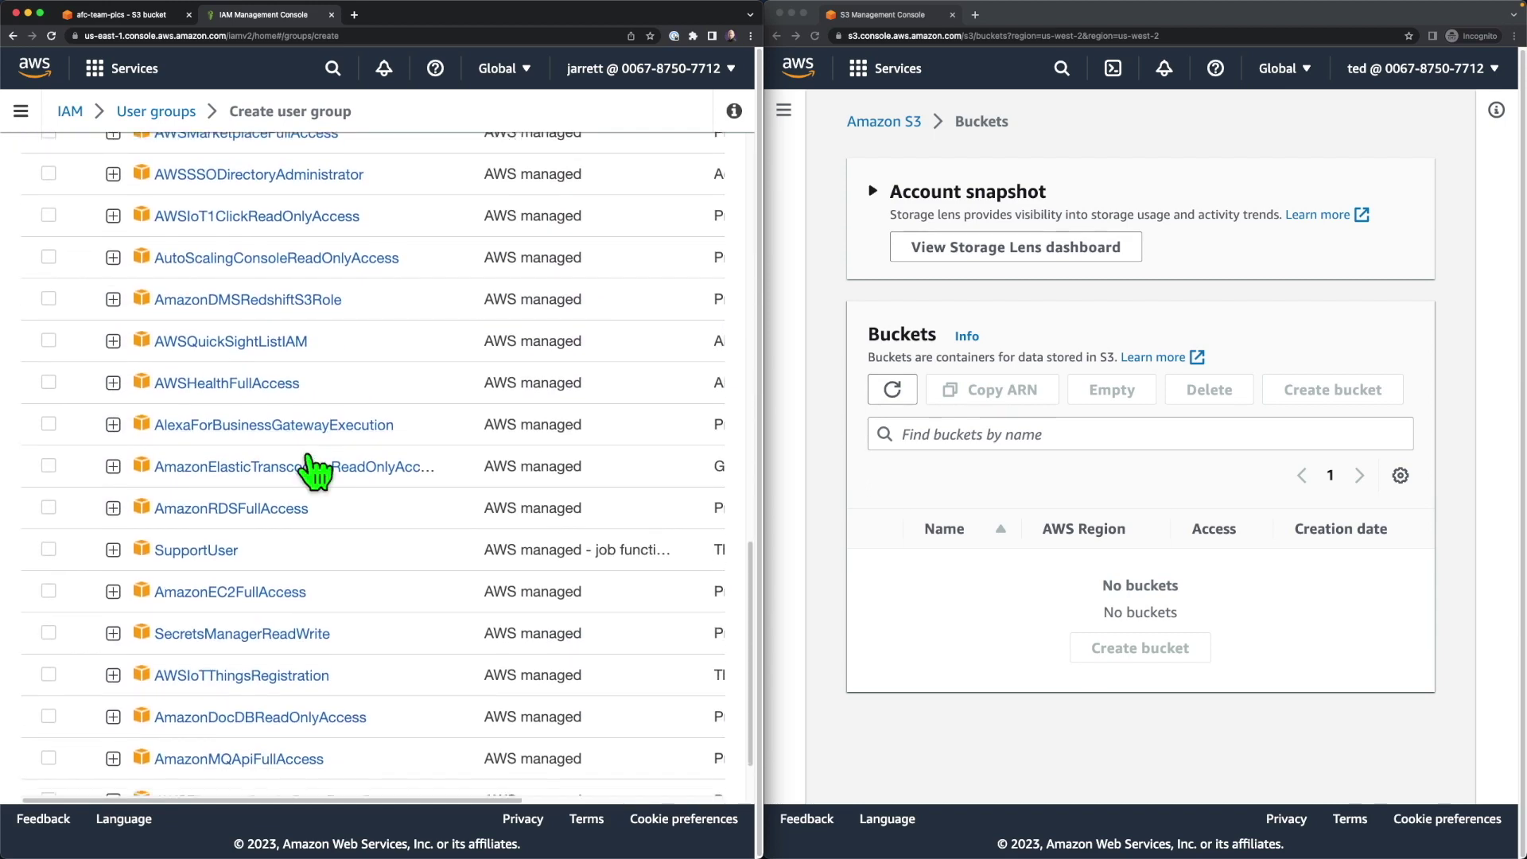
scroll(563, 613, "up", 15)
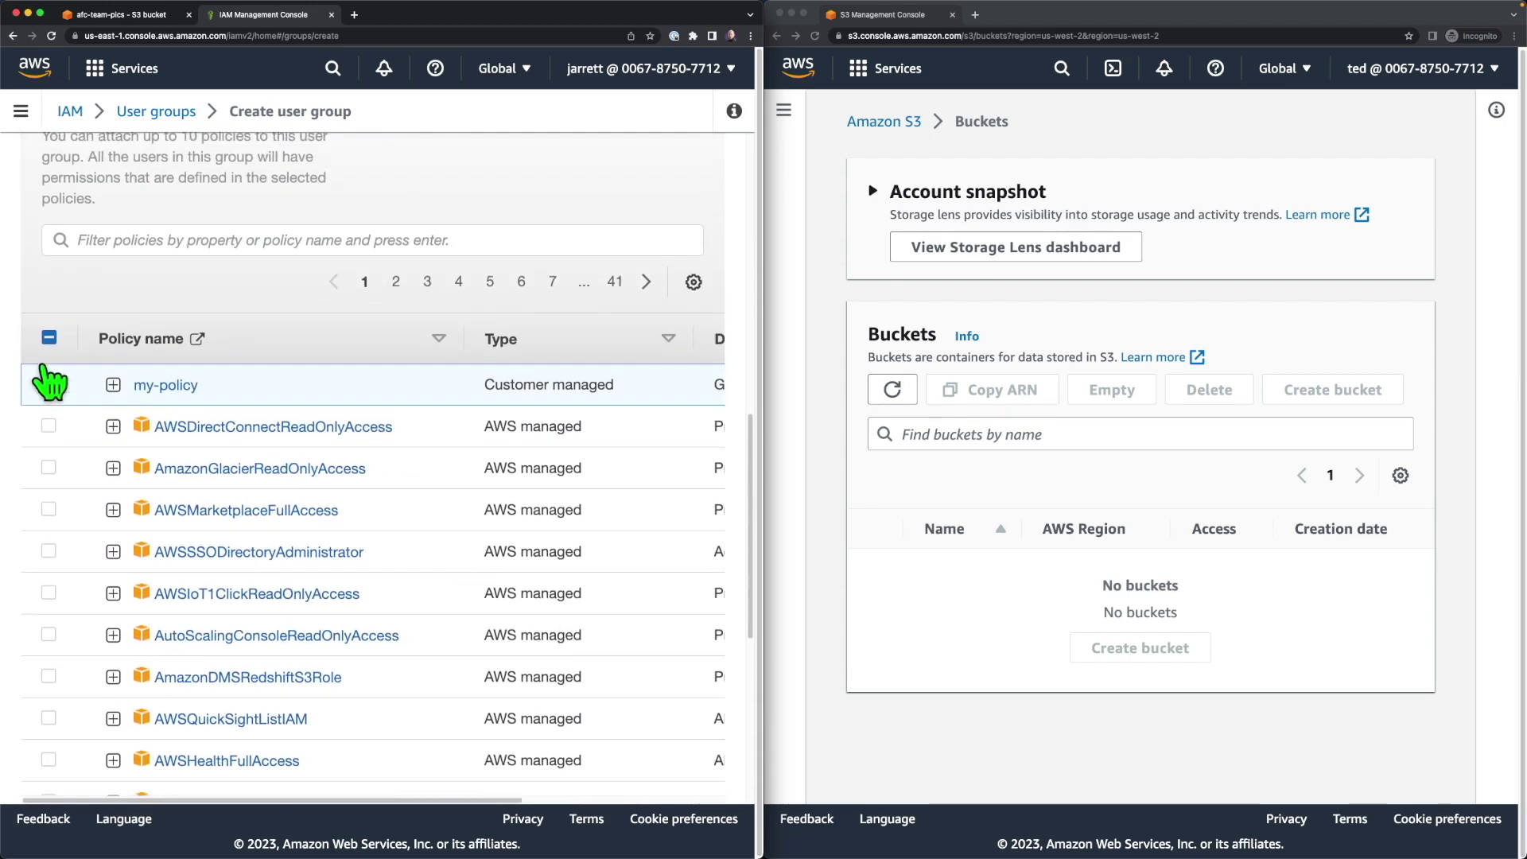
scroll(232, 402, "down", 15)
left_click(654, 783)
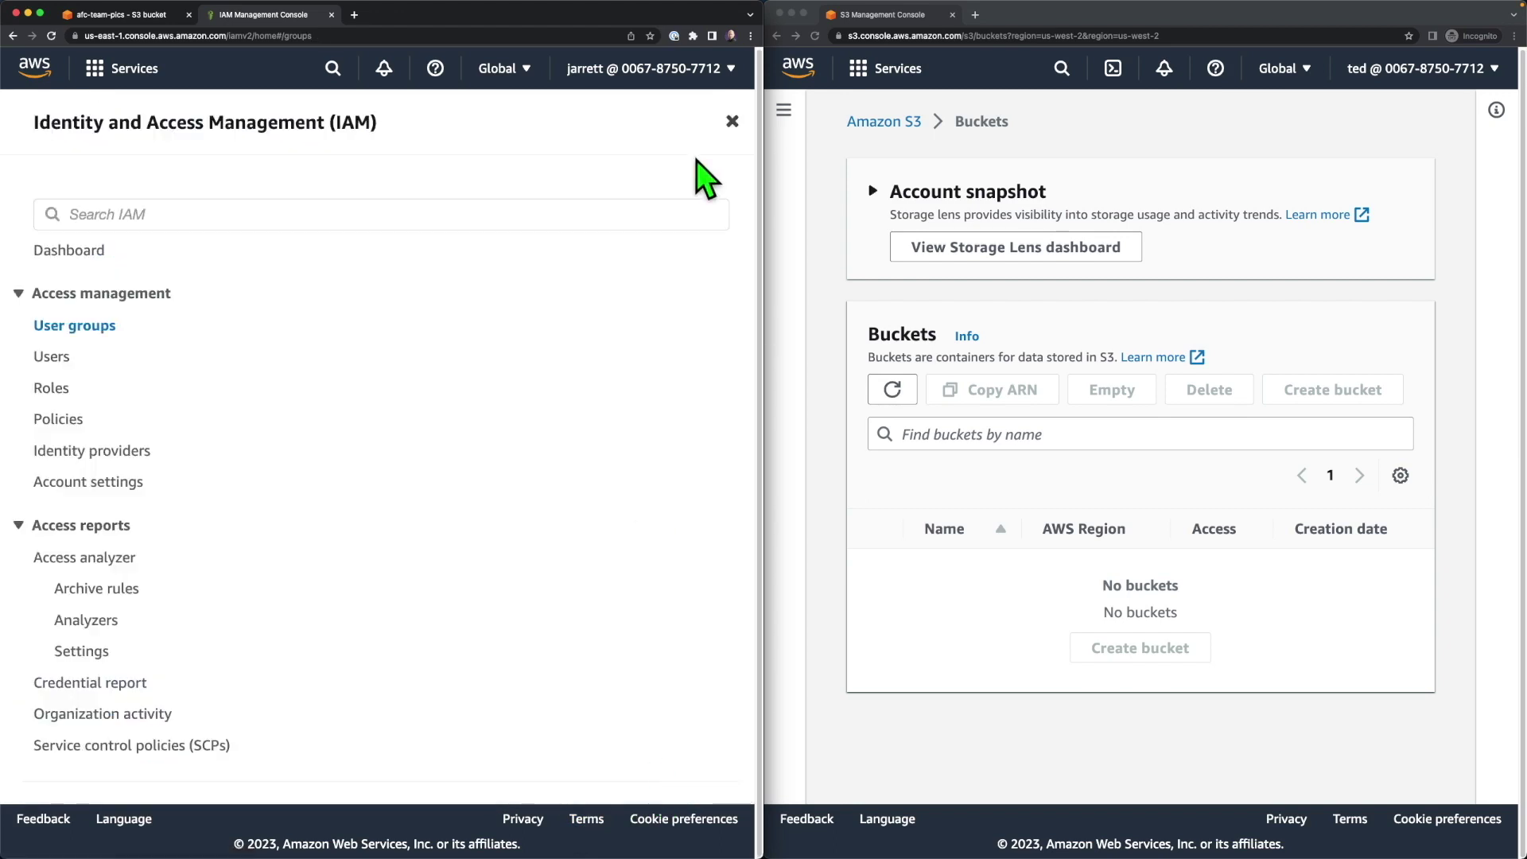
left_click(726, 118)
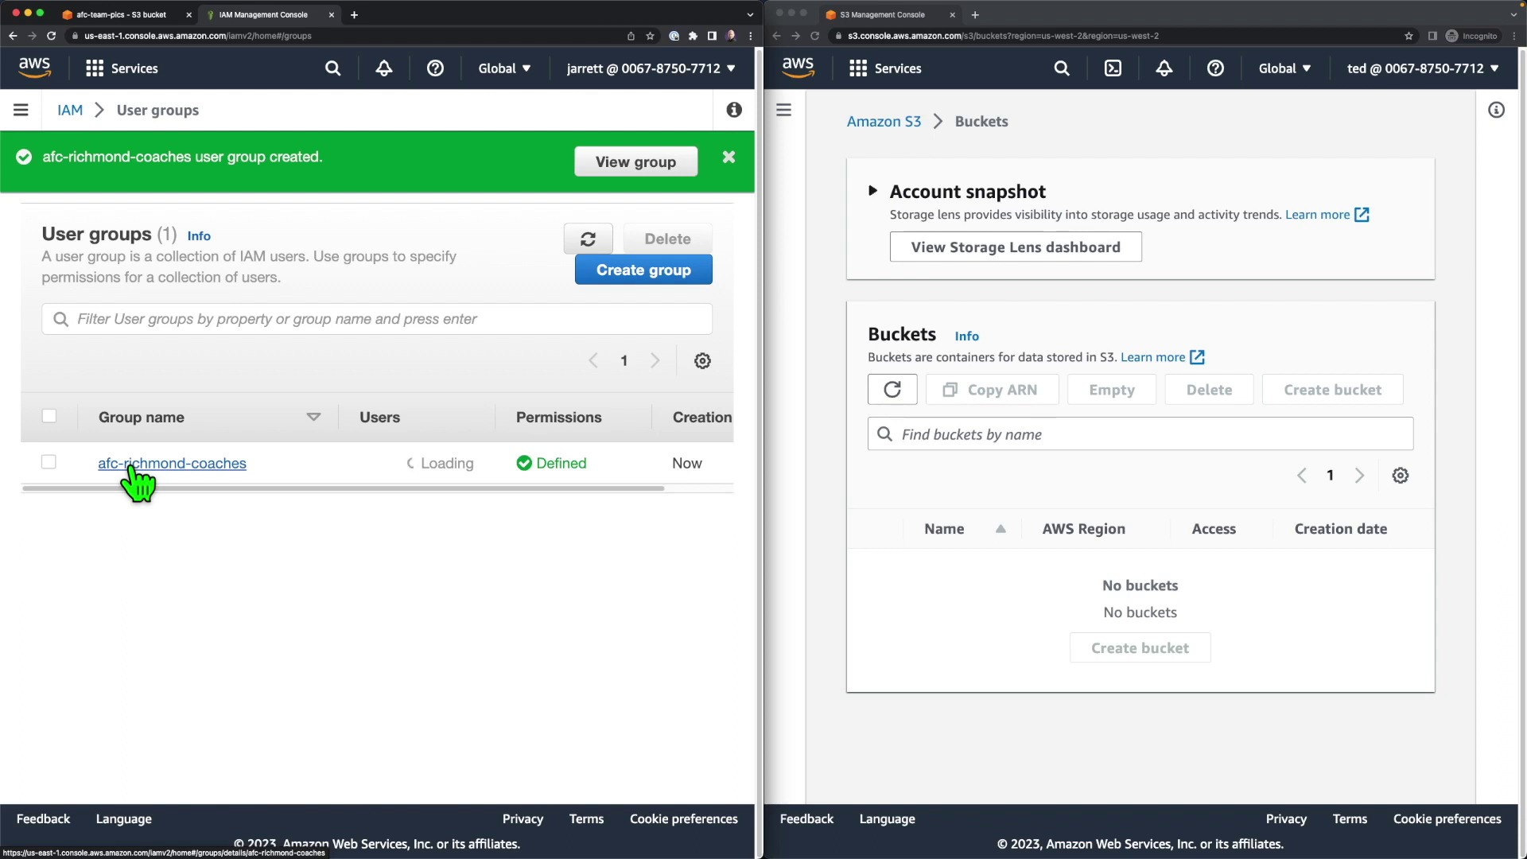
Open the afc-richmond-coaches group and check which users belong to it.
left_click(998, 532)
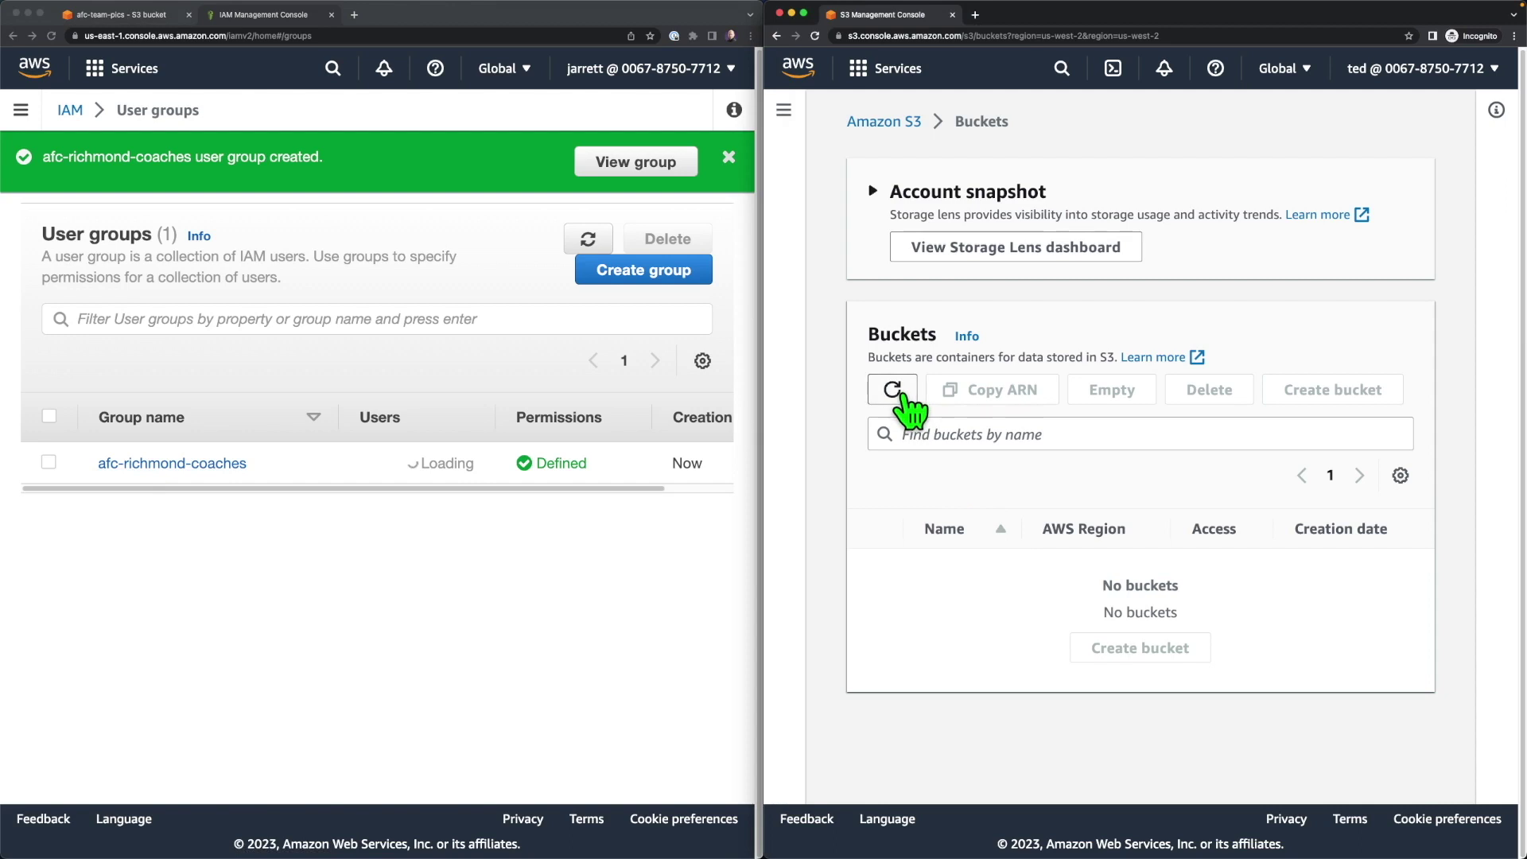
left_click(432, 536)
left_click(191, 463)
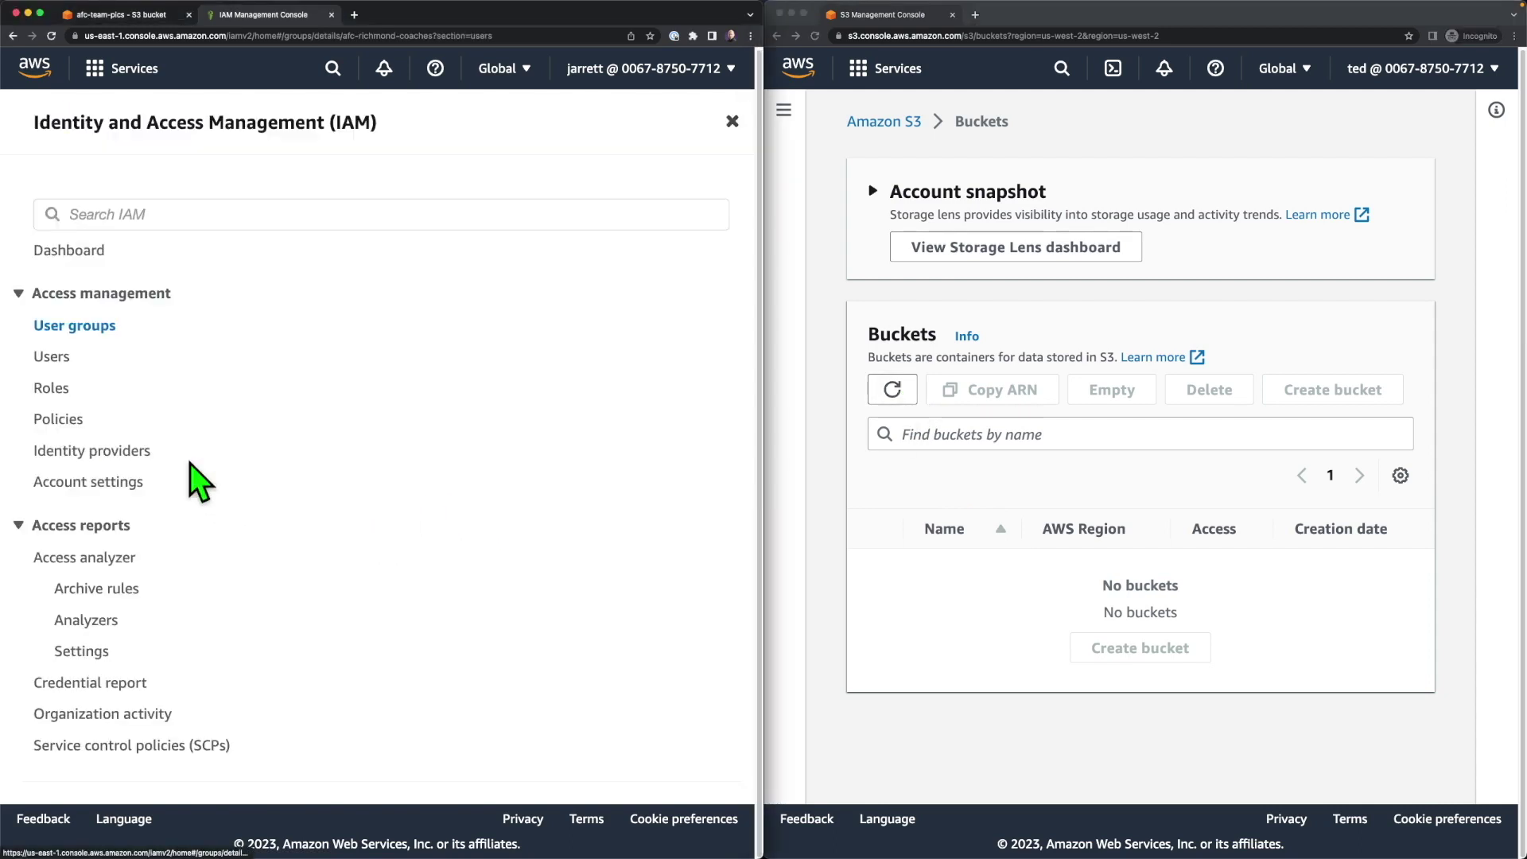
left_click(732, 122)
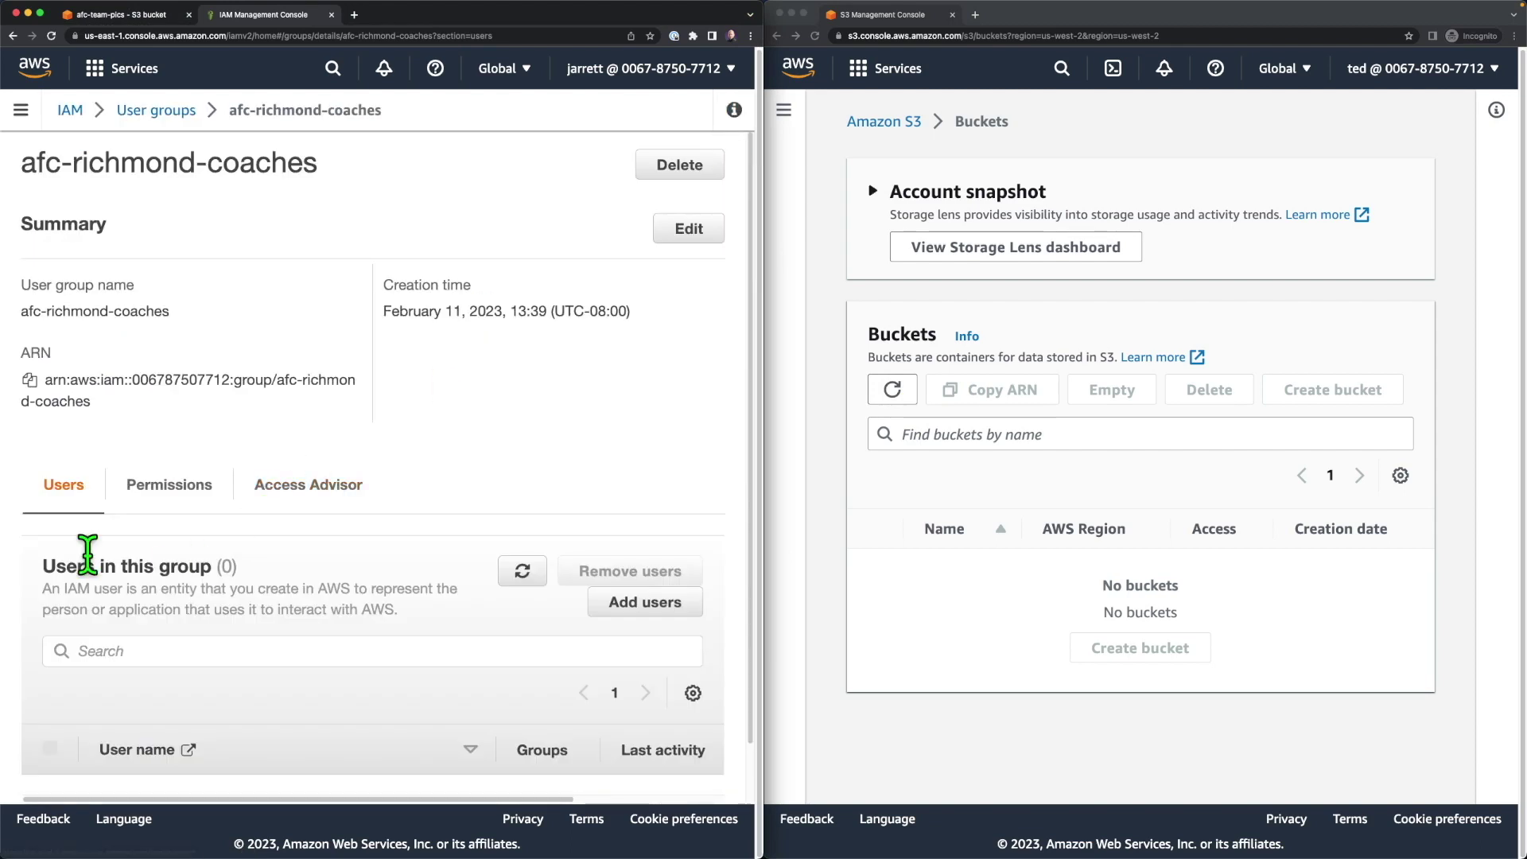
scroll(88, 556, "down", 2)
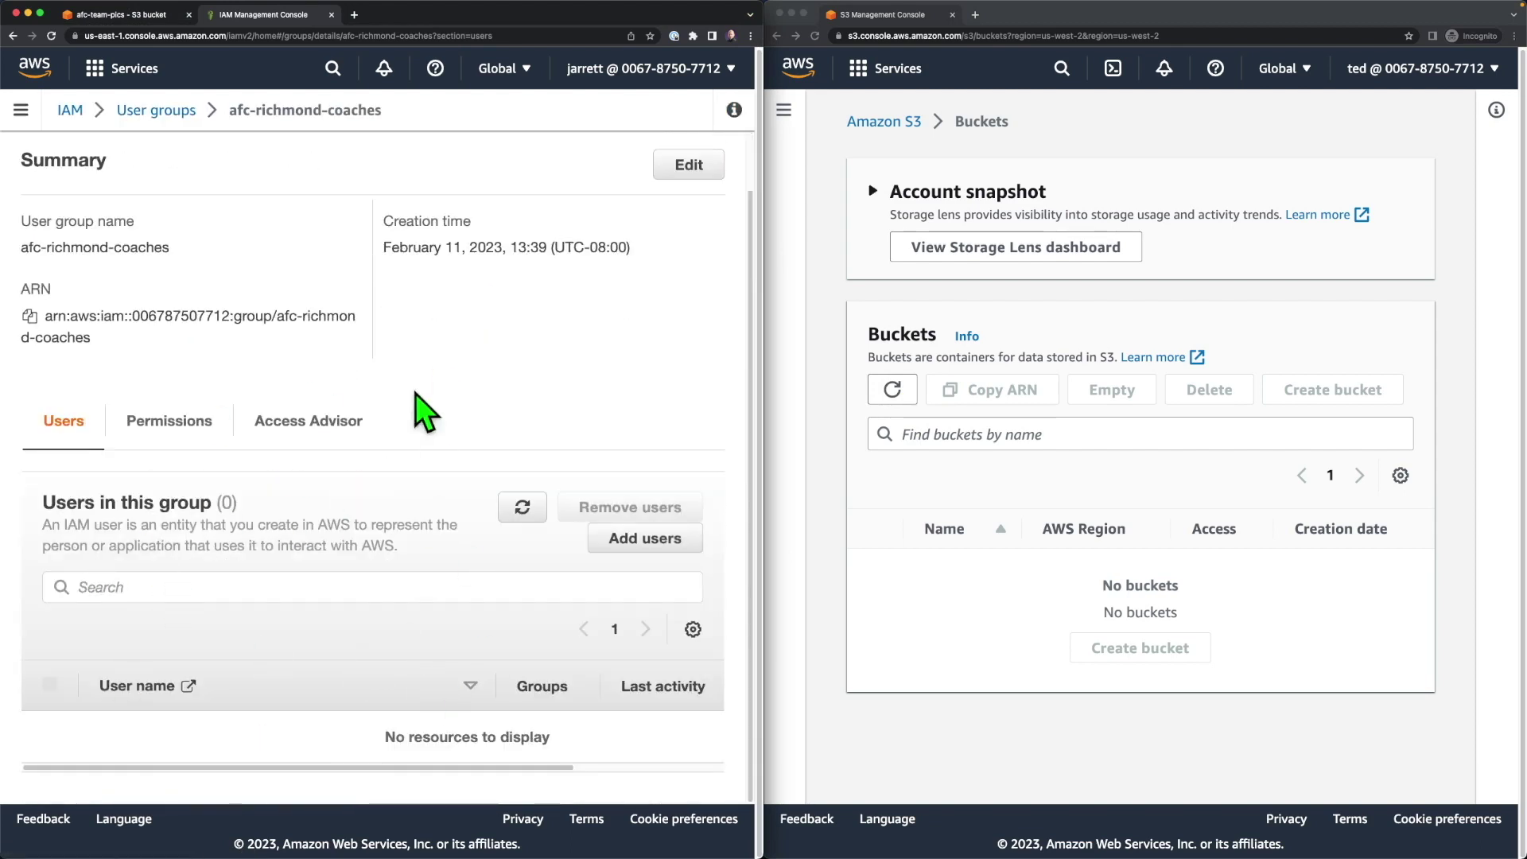
scroll(416, 394, "up", 1)
Add the restricted IAM user to the afc-richmond-coaches group.
left_click(616, 576)
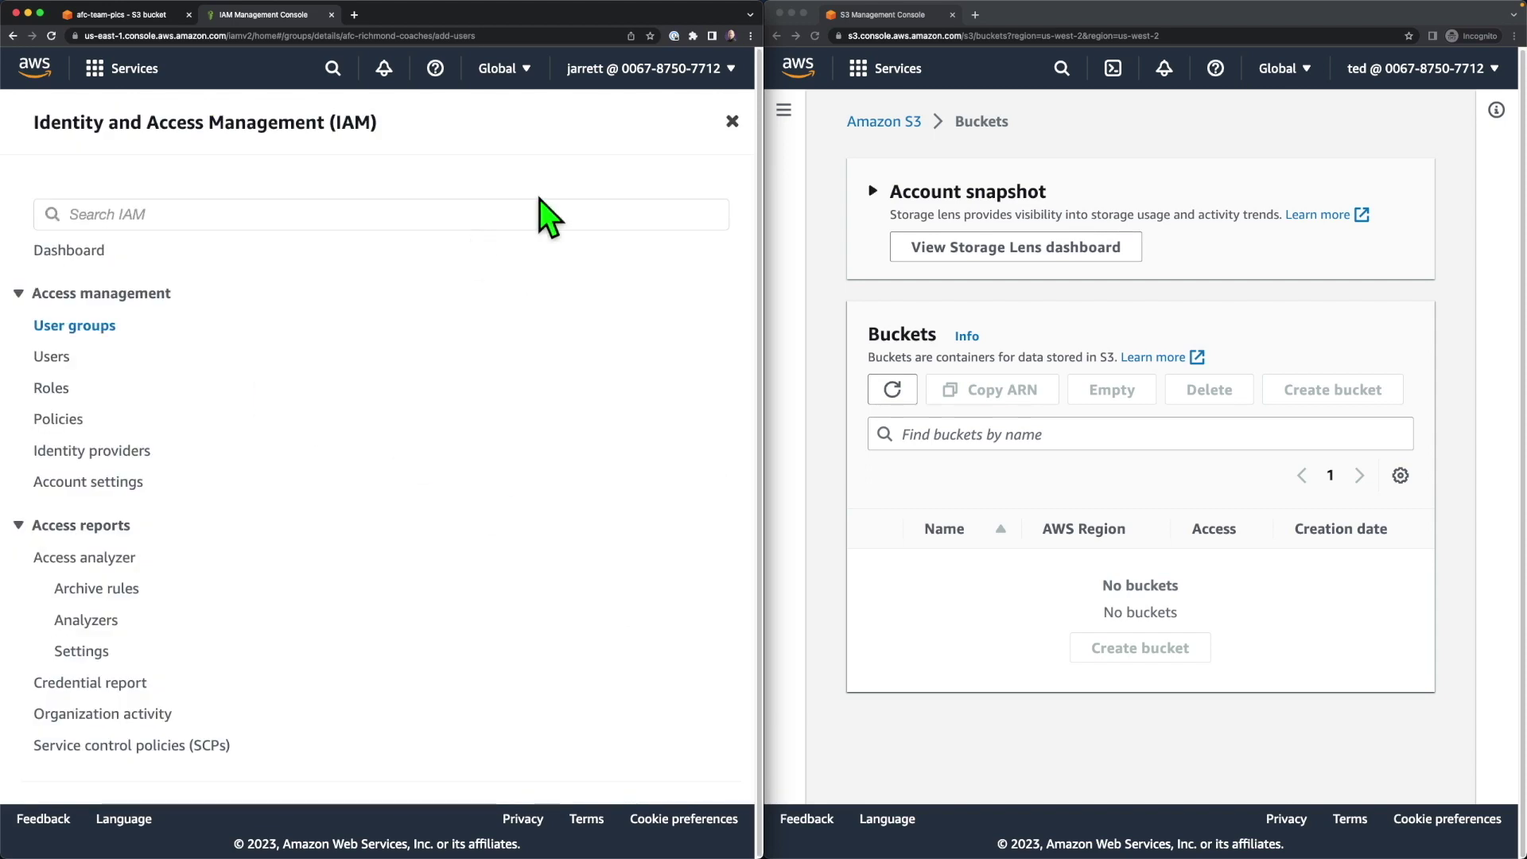
left_click(731, 124)
left_click(50, 458)
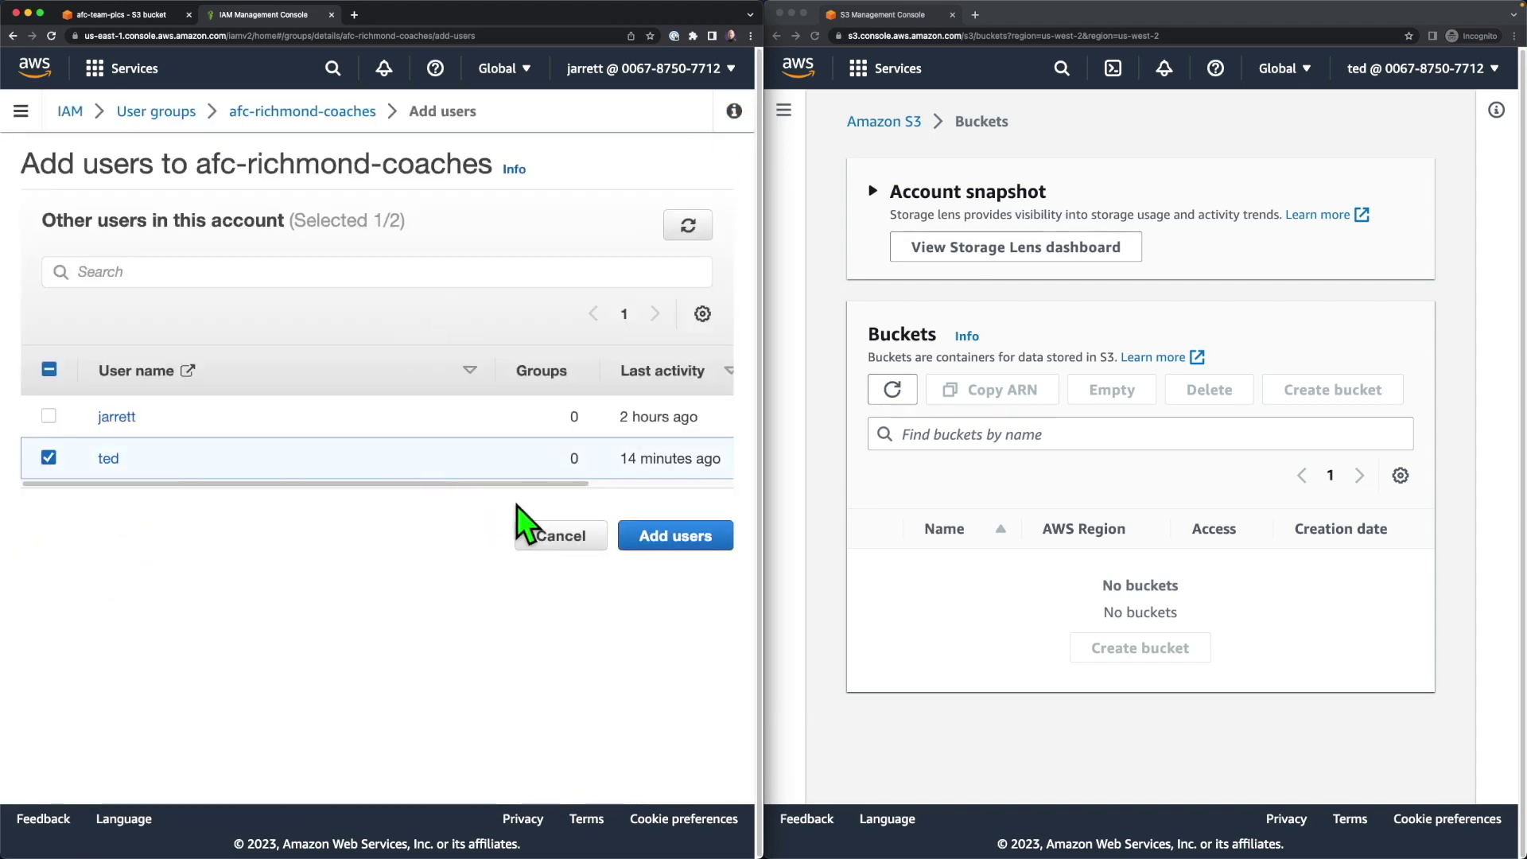
left_click(689, 541)
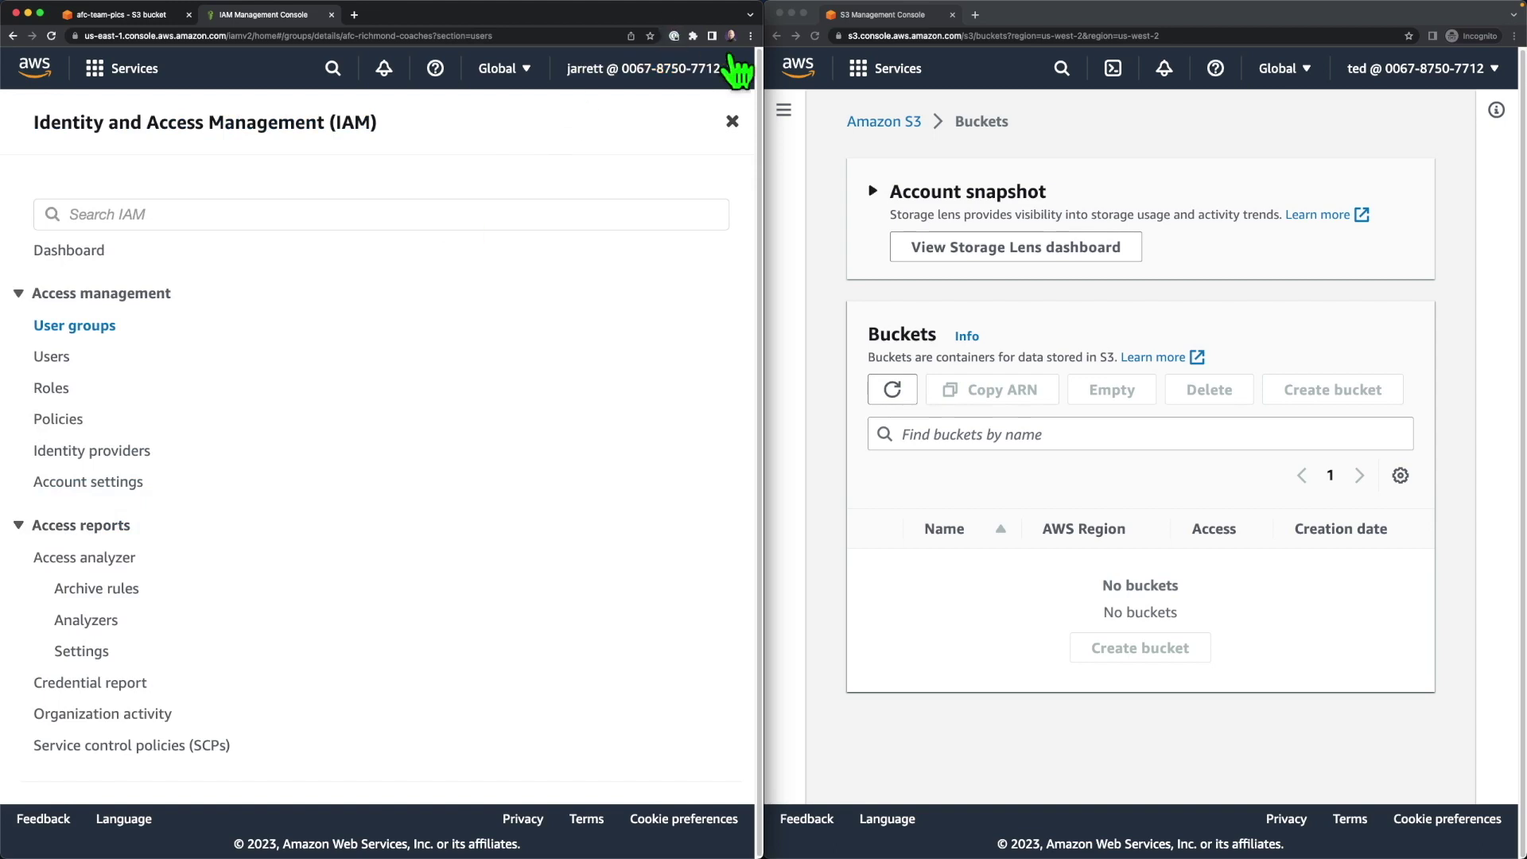
left_click(732, 122)
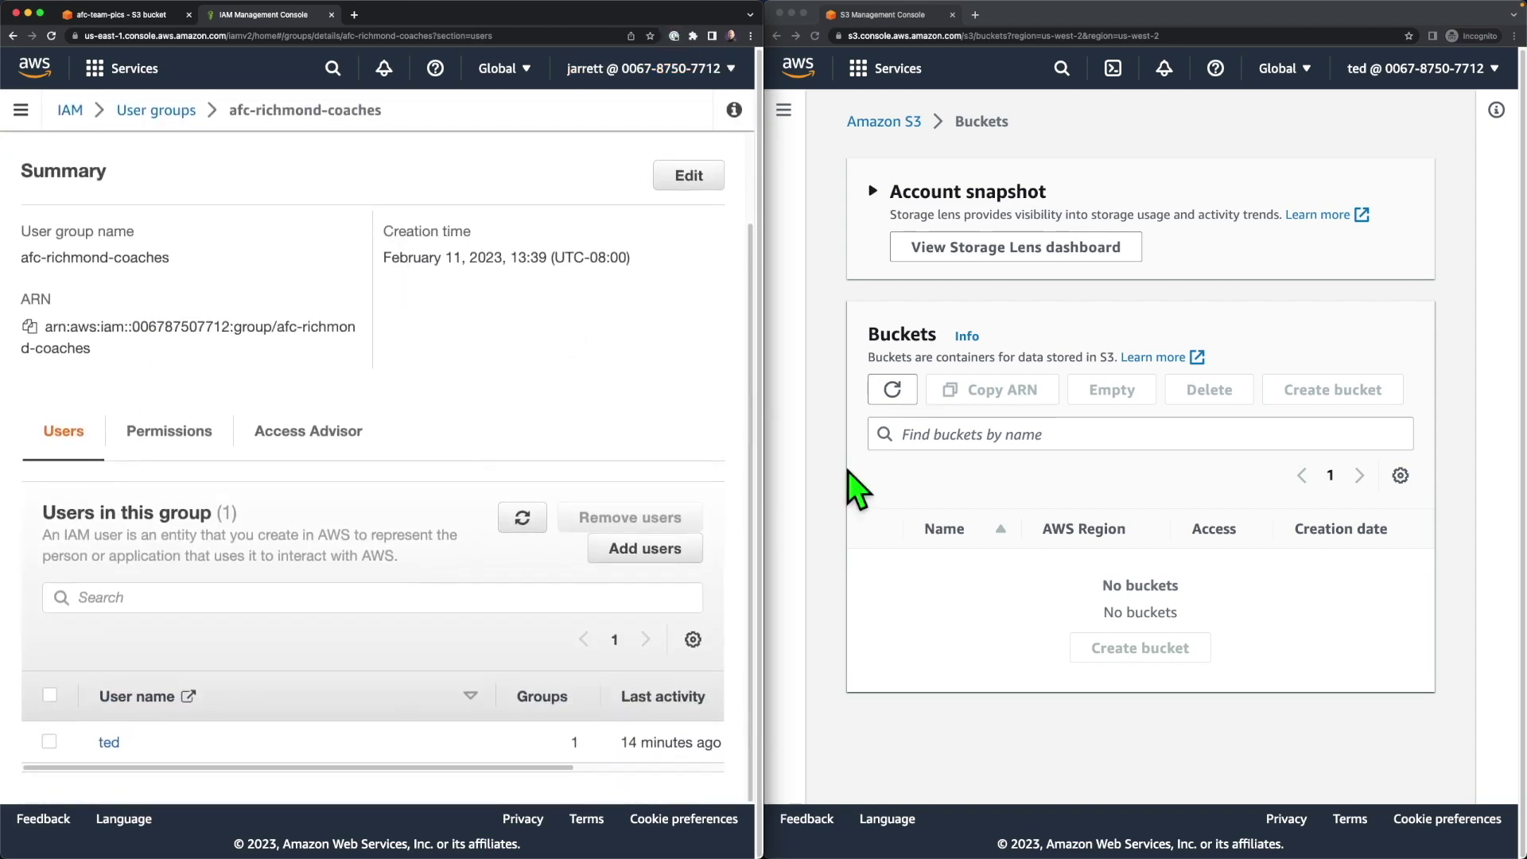
Reload the restricted user's S3 bucket list and open the afc-team-pics bucket to test access through the group.
left_click(947, 601)
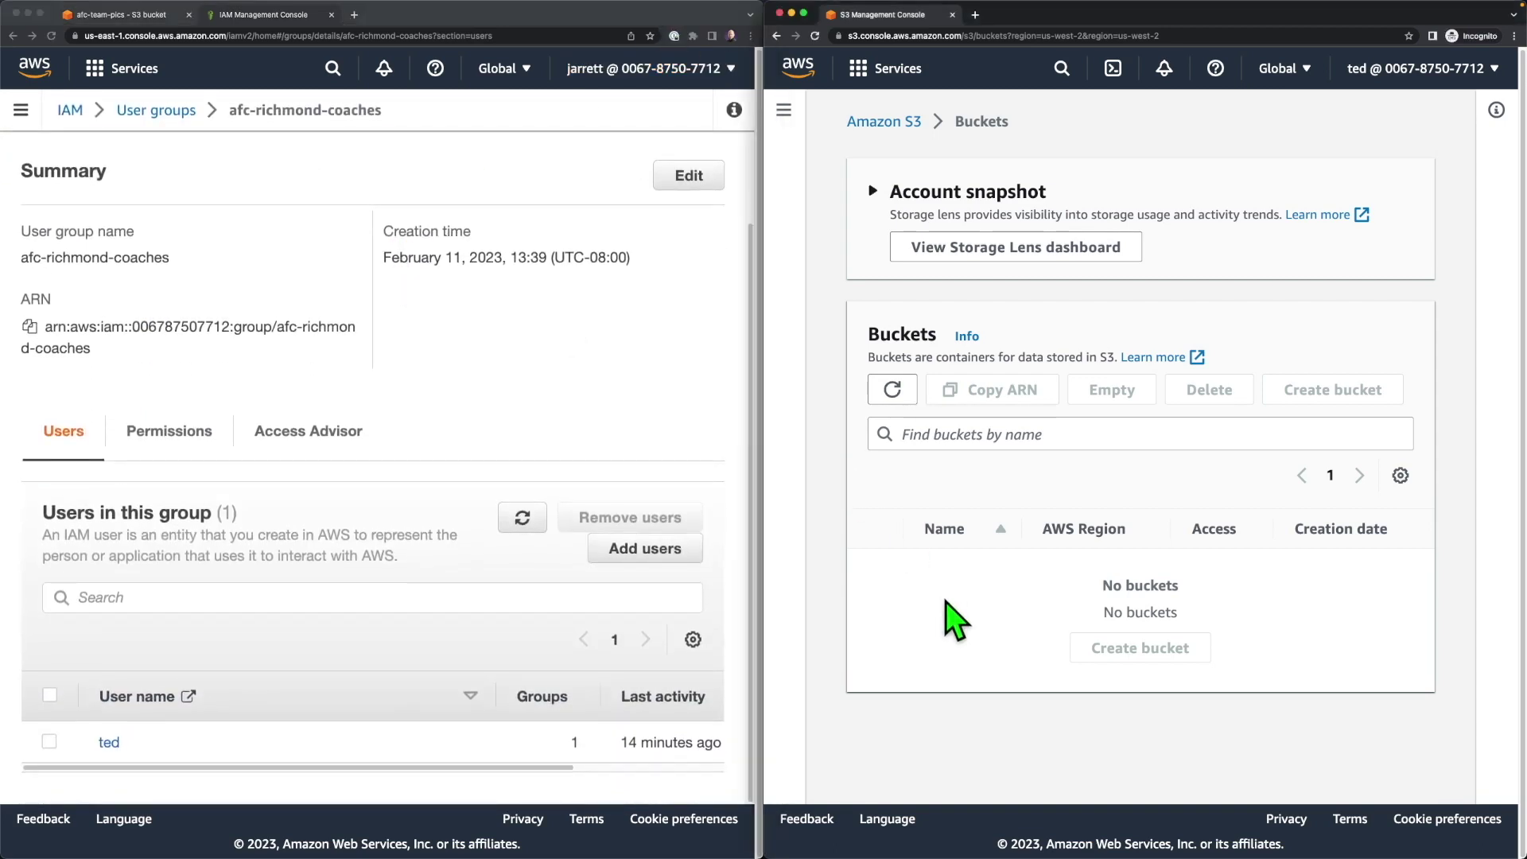
left_click(892, 389)
key("super+r")
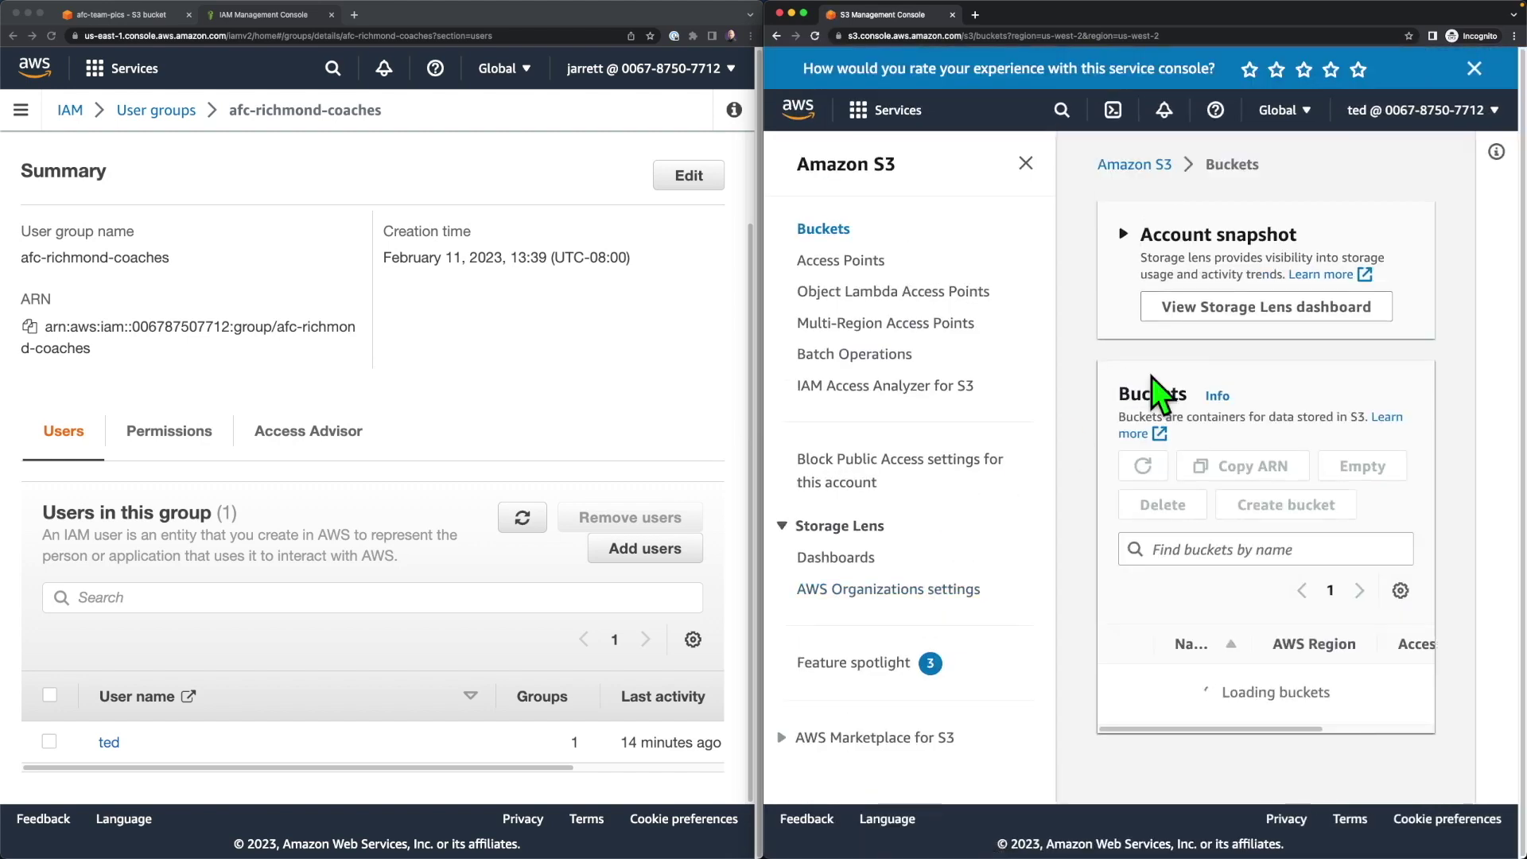
left_click(1027, 163)
left_click(985, 667)
scroll(1152, 415, "down", 3)
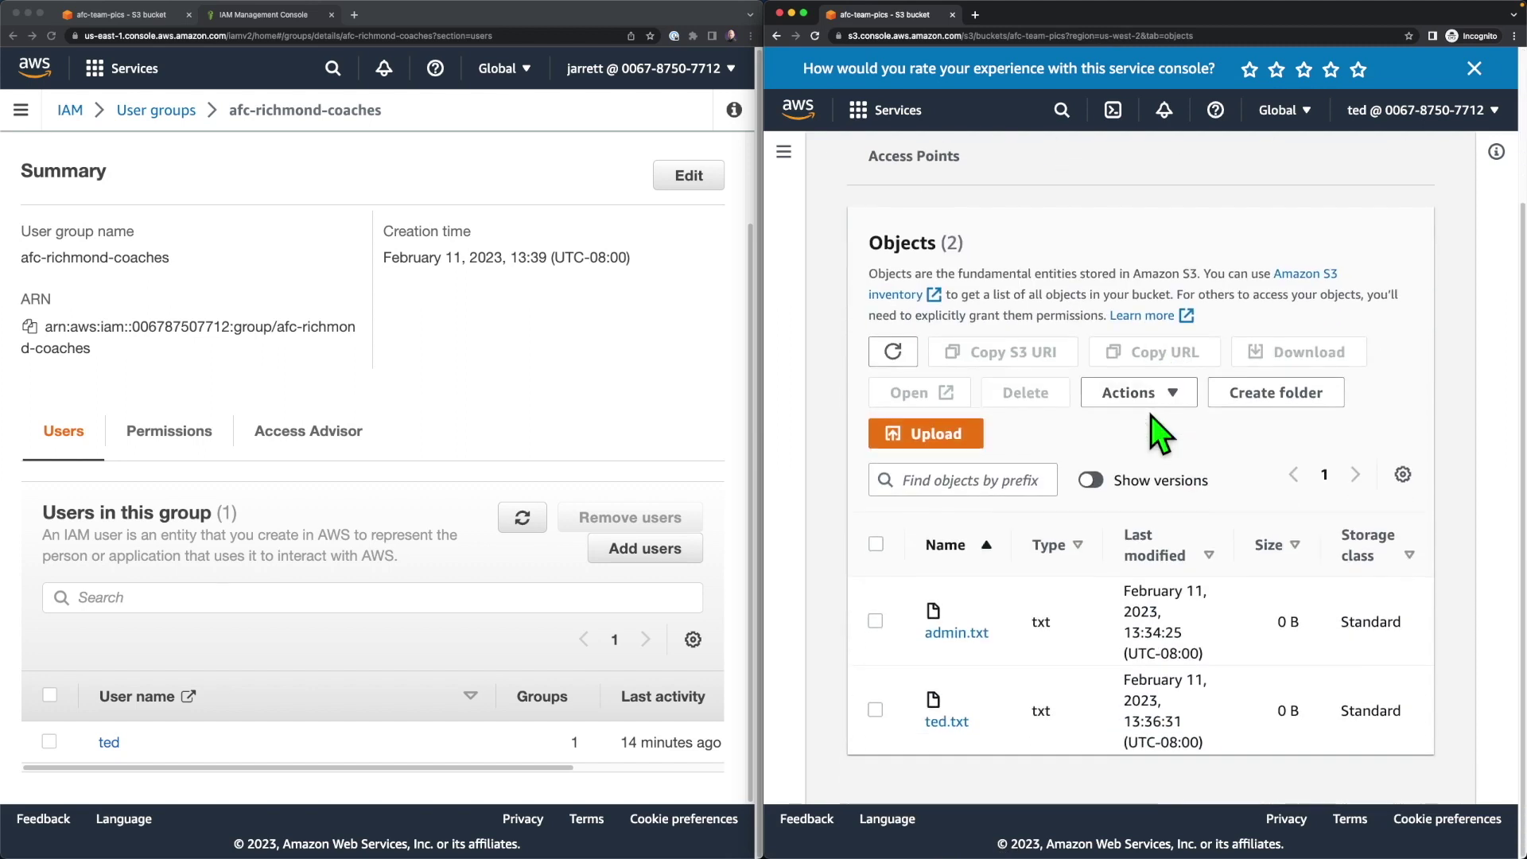
Start a new IAM user named coach-beard with console access enabled and an autogenerated password.
left_click(590, 344)
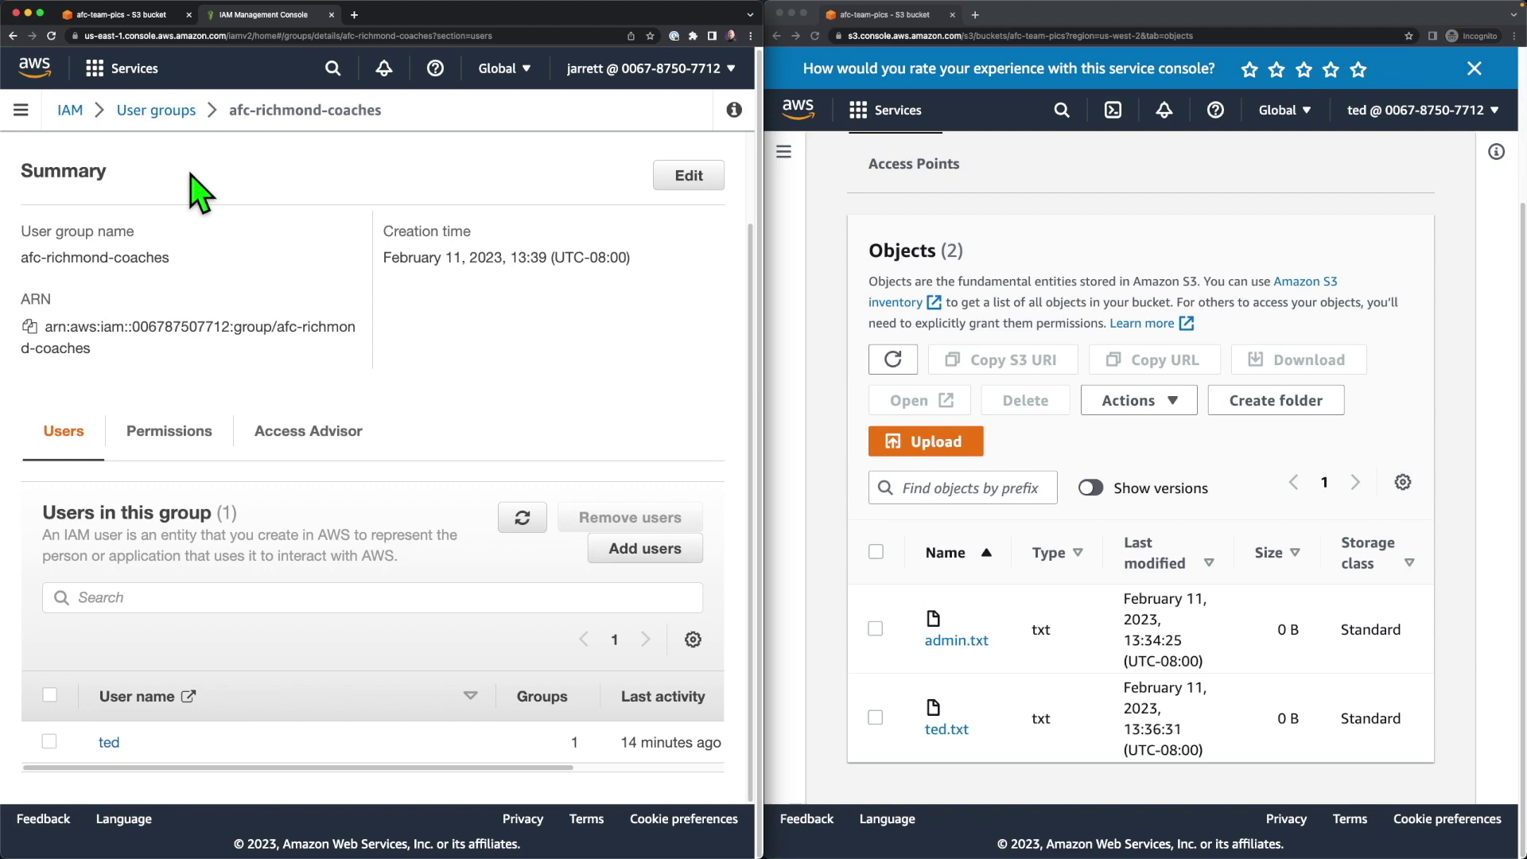
left_click(70, 110)
left_click(52, 356)
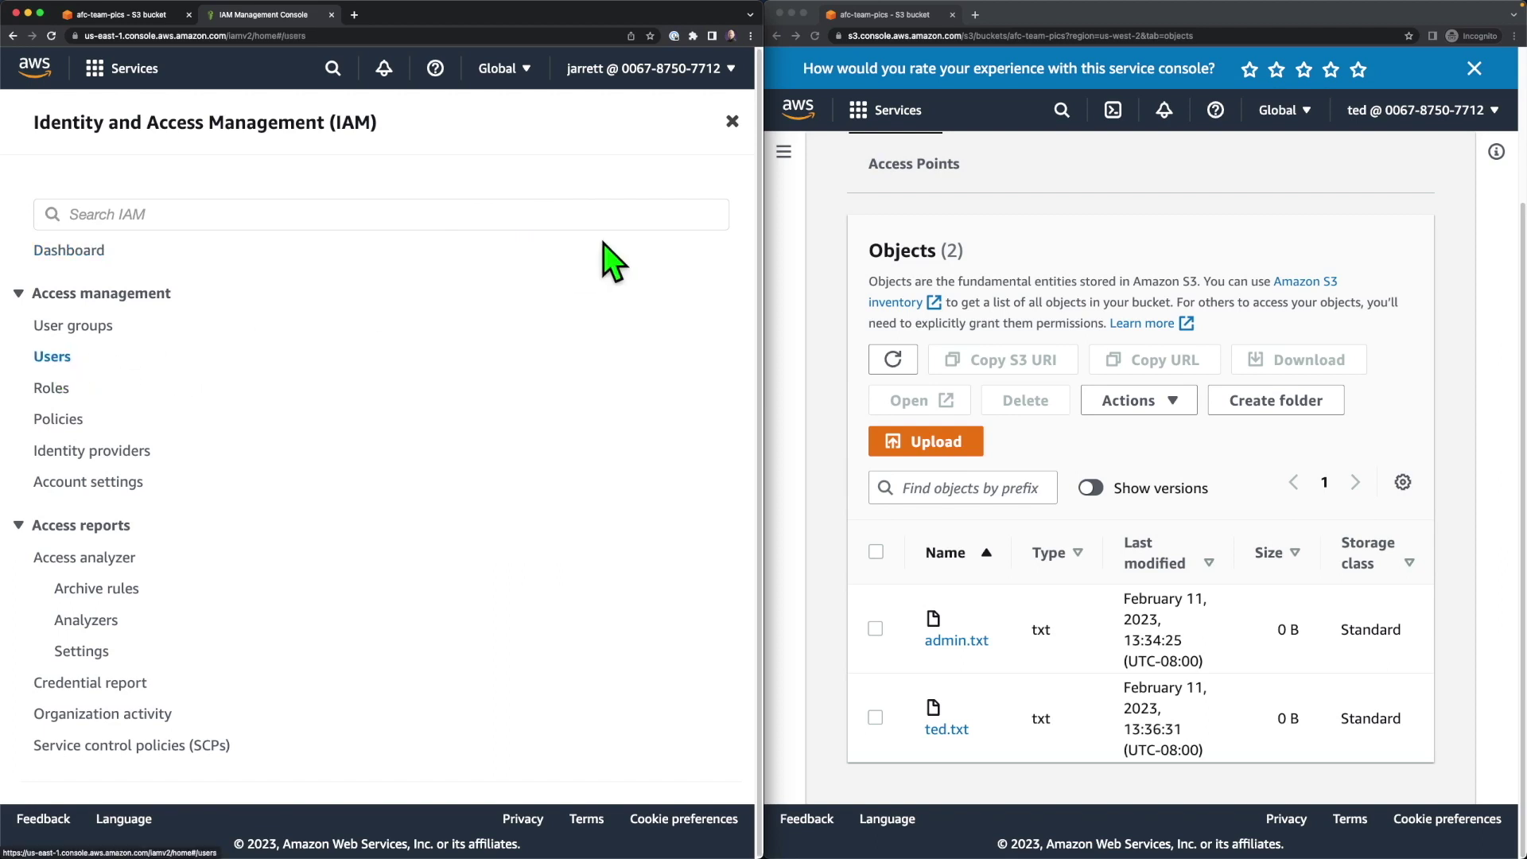
left_click(732, 121)
left_click(652, 210)
left_click(229, 364)
type("coach-beard")
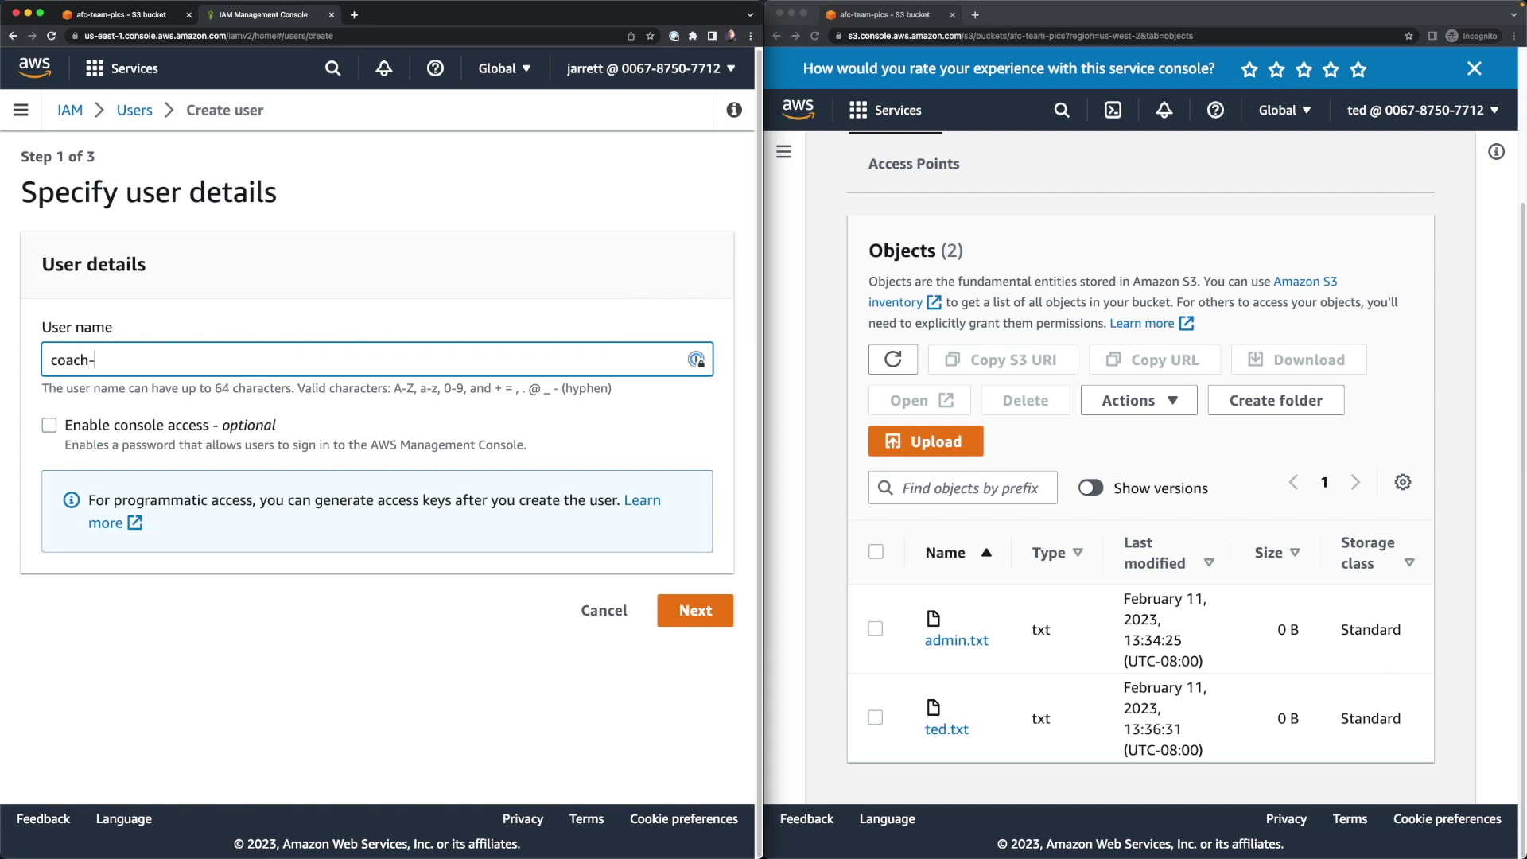
left_click(171, 423)
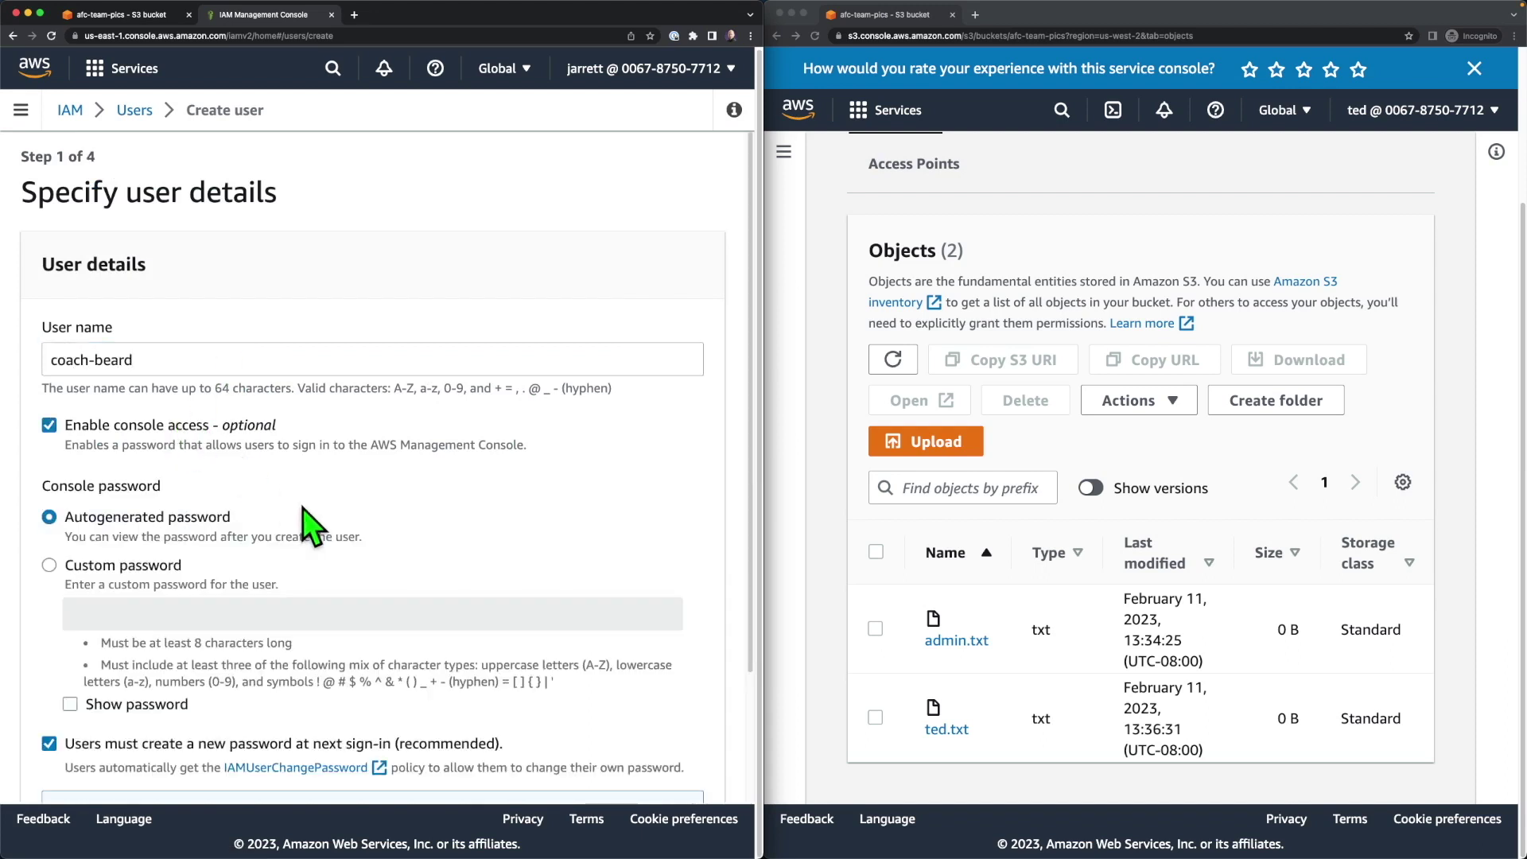
scroll(302, 508, "down", 3)
left_click(656, 764)
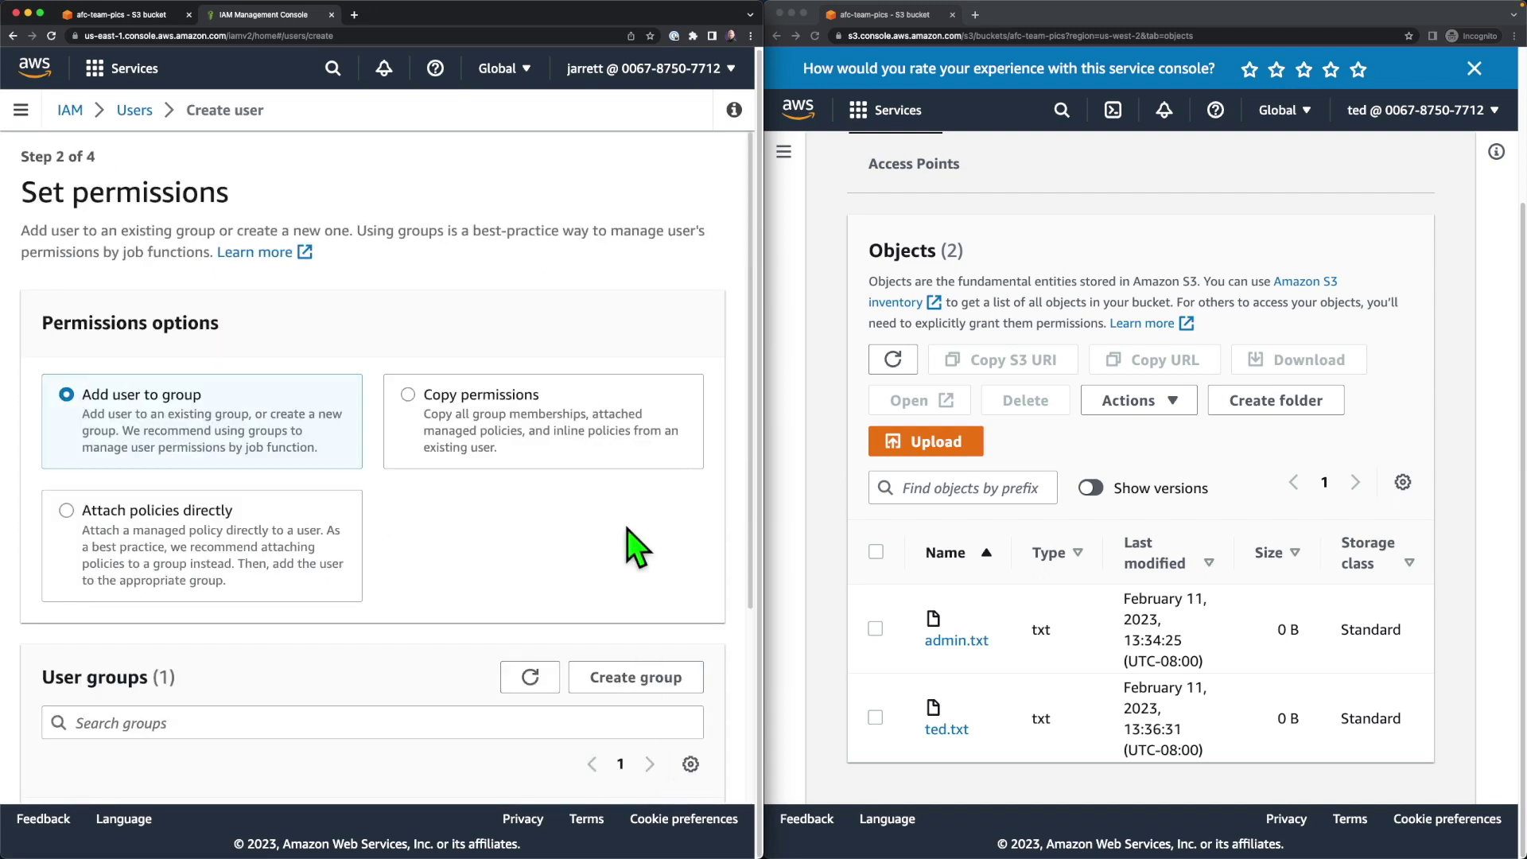
Assign the new user to the afc-richmond-coaches group, widening the group name column, and create the user.
scroll(177, 385, "down", 3)
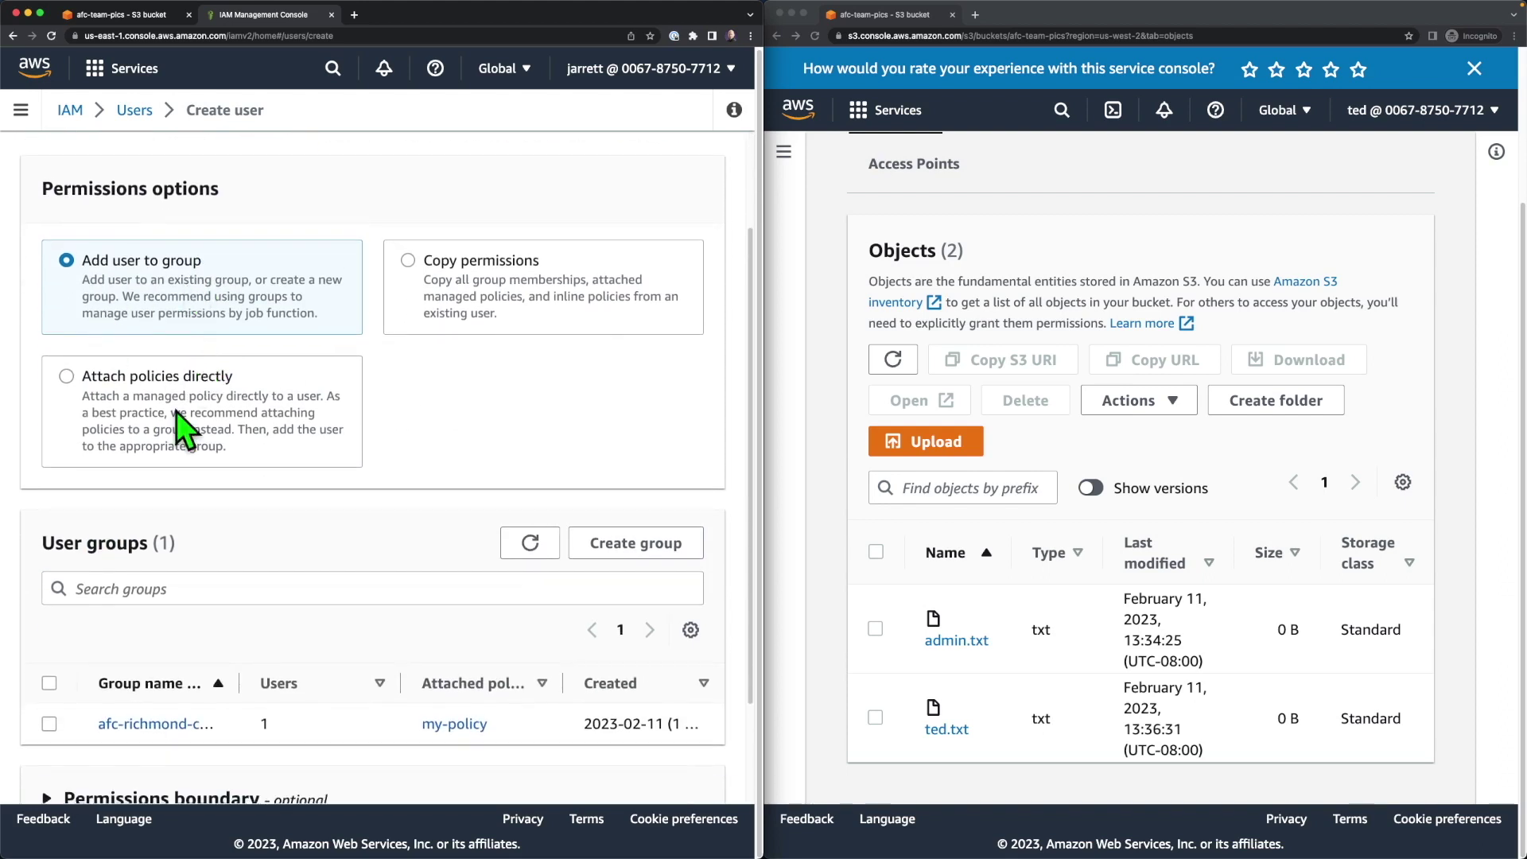
scroll(184, 426, "down", 3)
left_click_drag(231, 546, 291, 546)
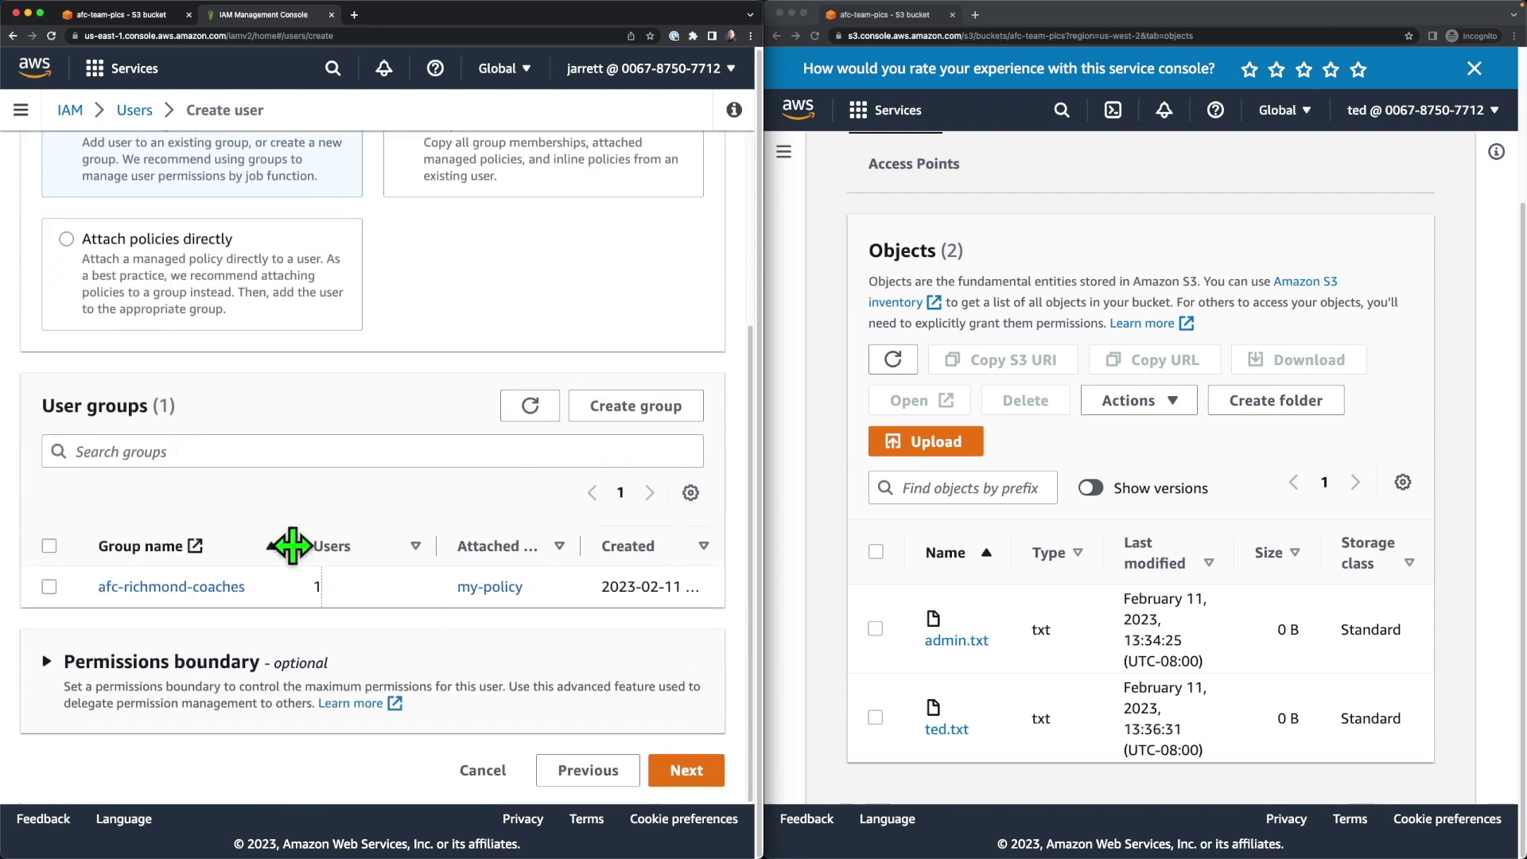
left_click(49, 587)
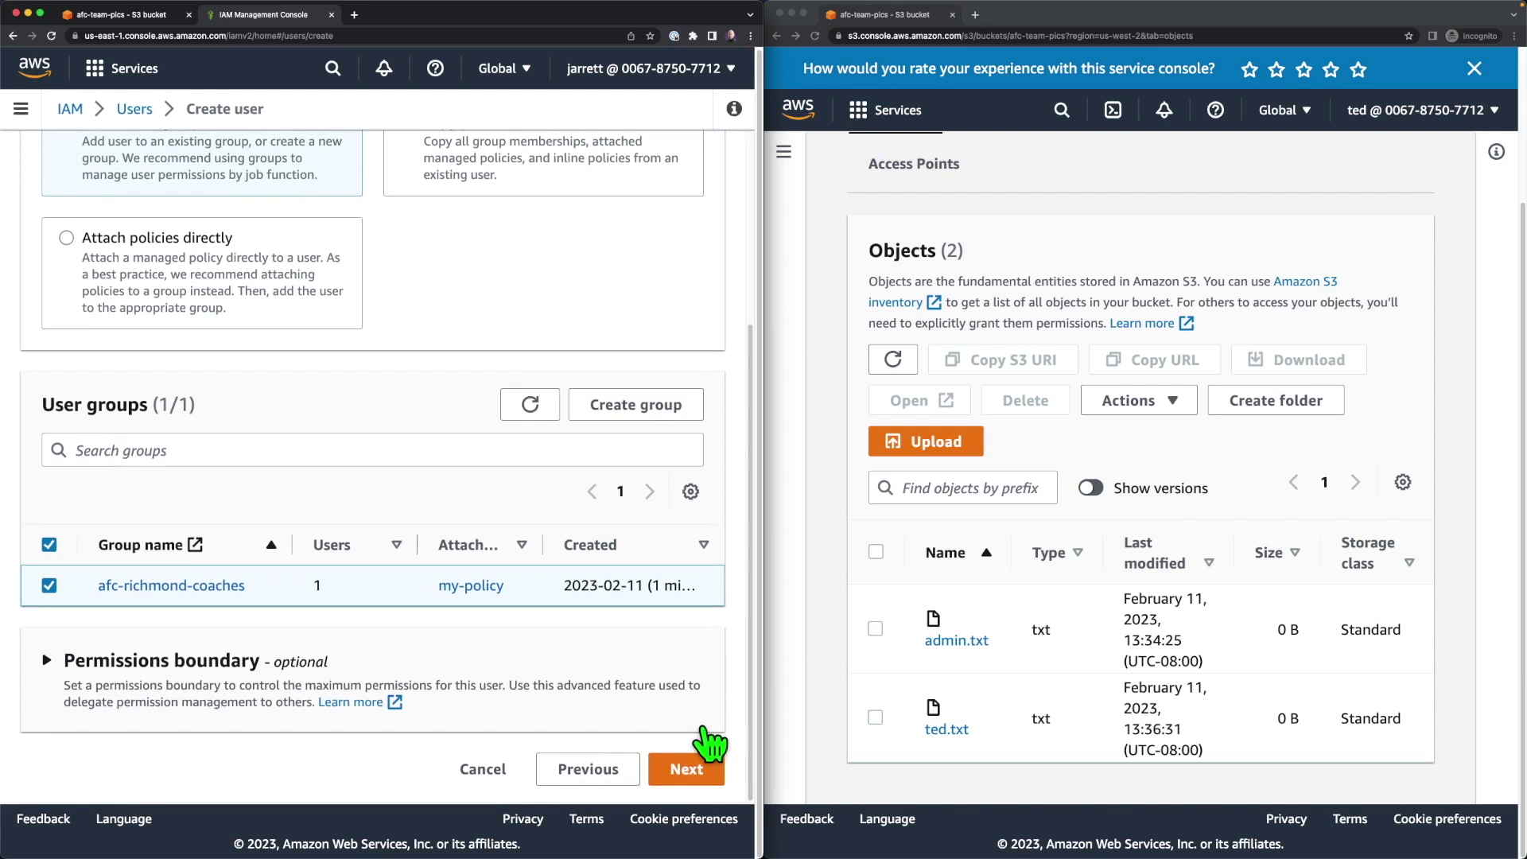
left_click(690, 768)
scroll(581, 499, "down", 4)
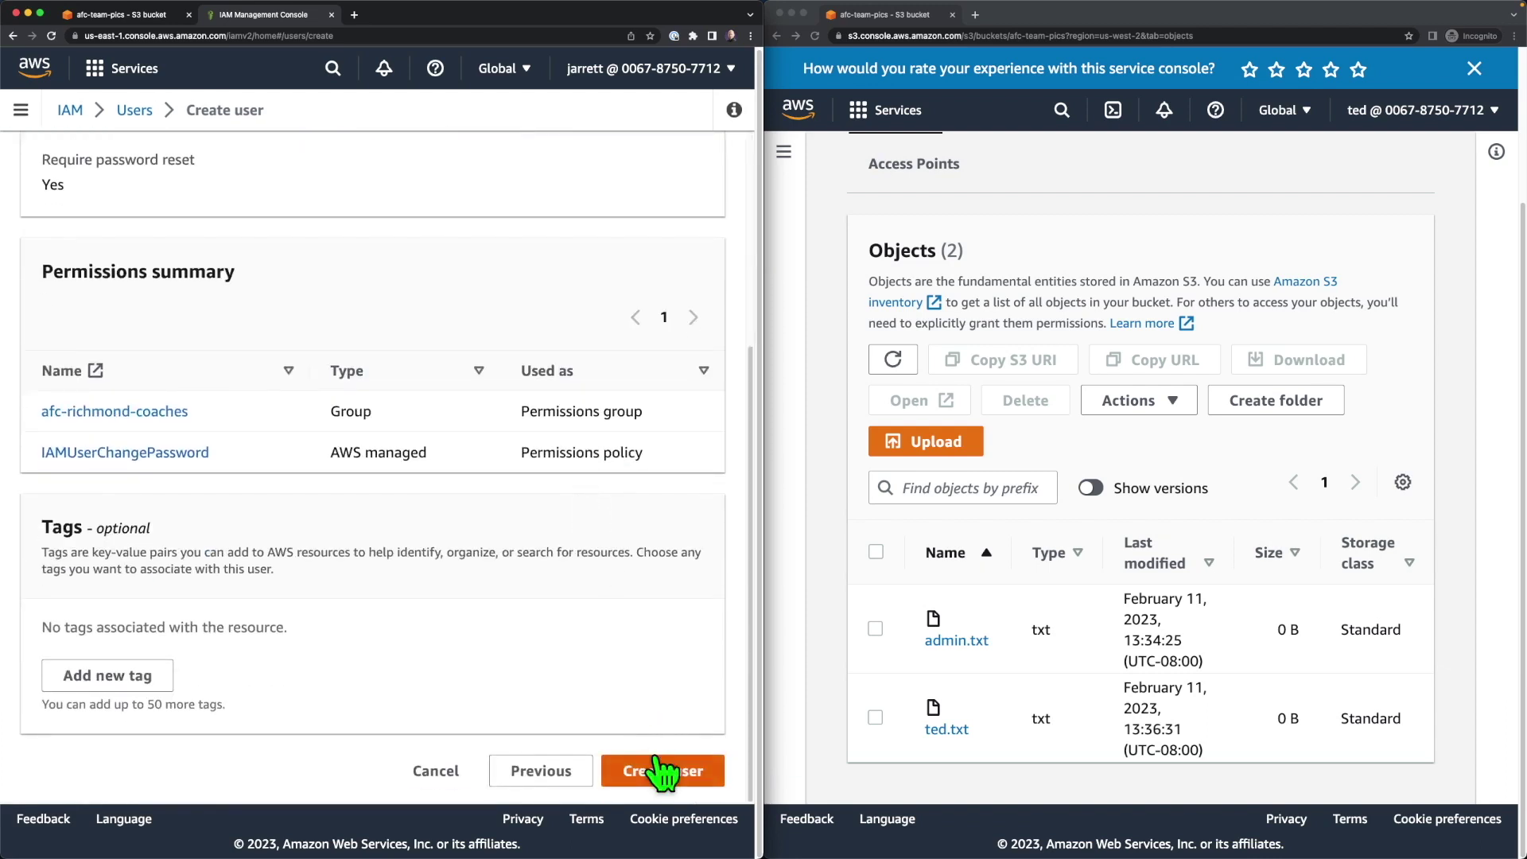
scroll(656, 760, "up", 4)
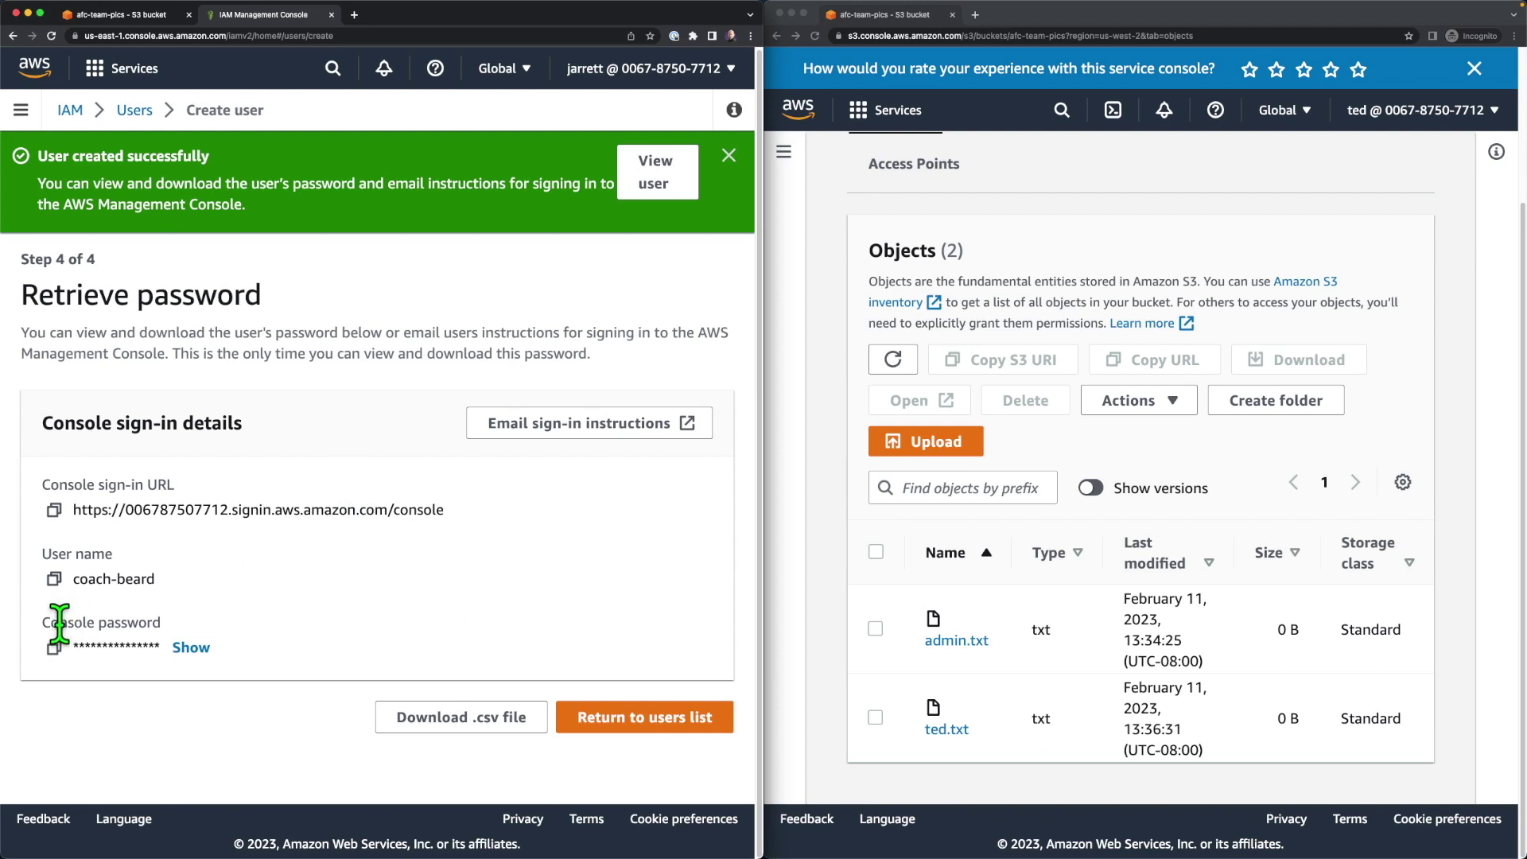
Sign the restricted user out of the AWS console and open the IAM user sign-in page.
left_click(1094, 231)
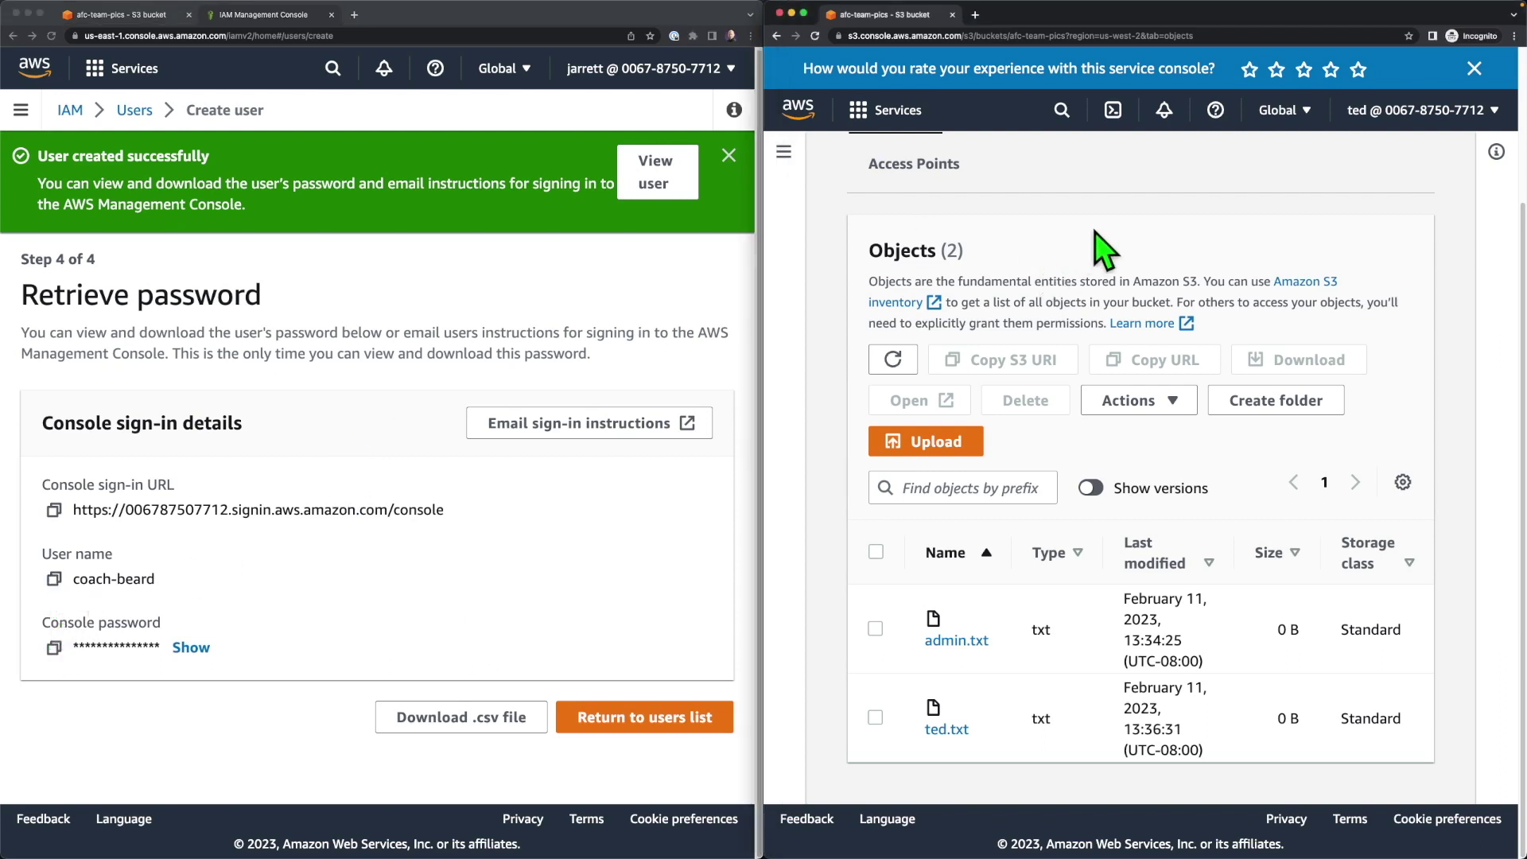
left_click(1449, 111)
left_click(1442, 528)
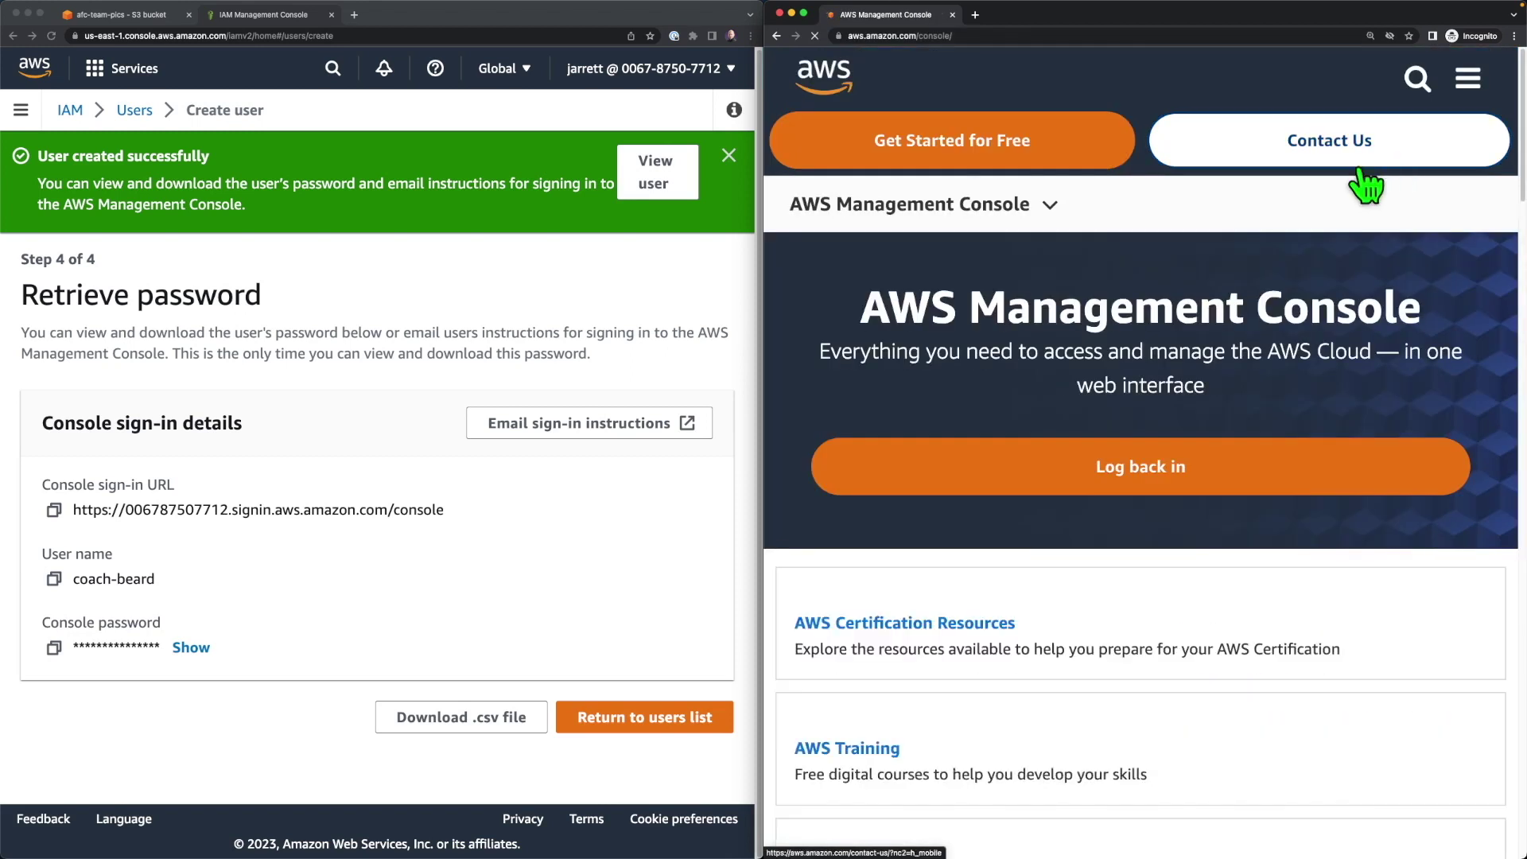
left_click(1189, 486)
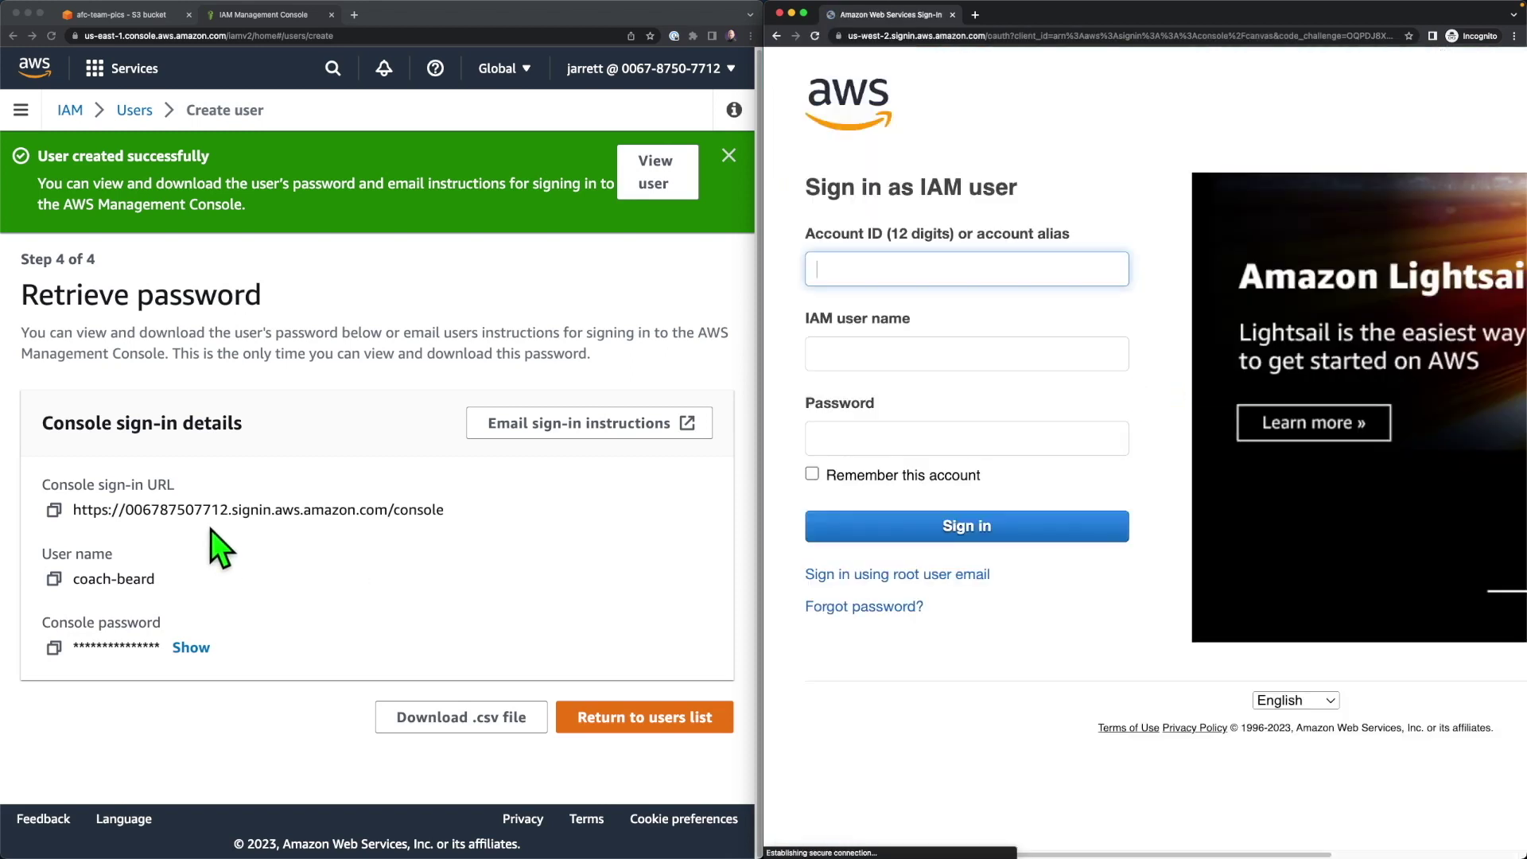
Copy the new user's console sign-in URL and load it in the signed-out browser window.
left_click(54, 510)
left_click(978, 35)
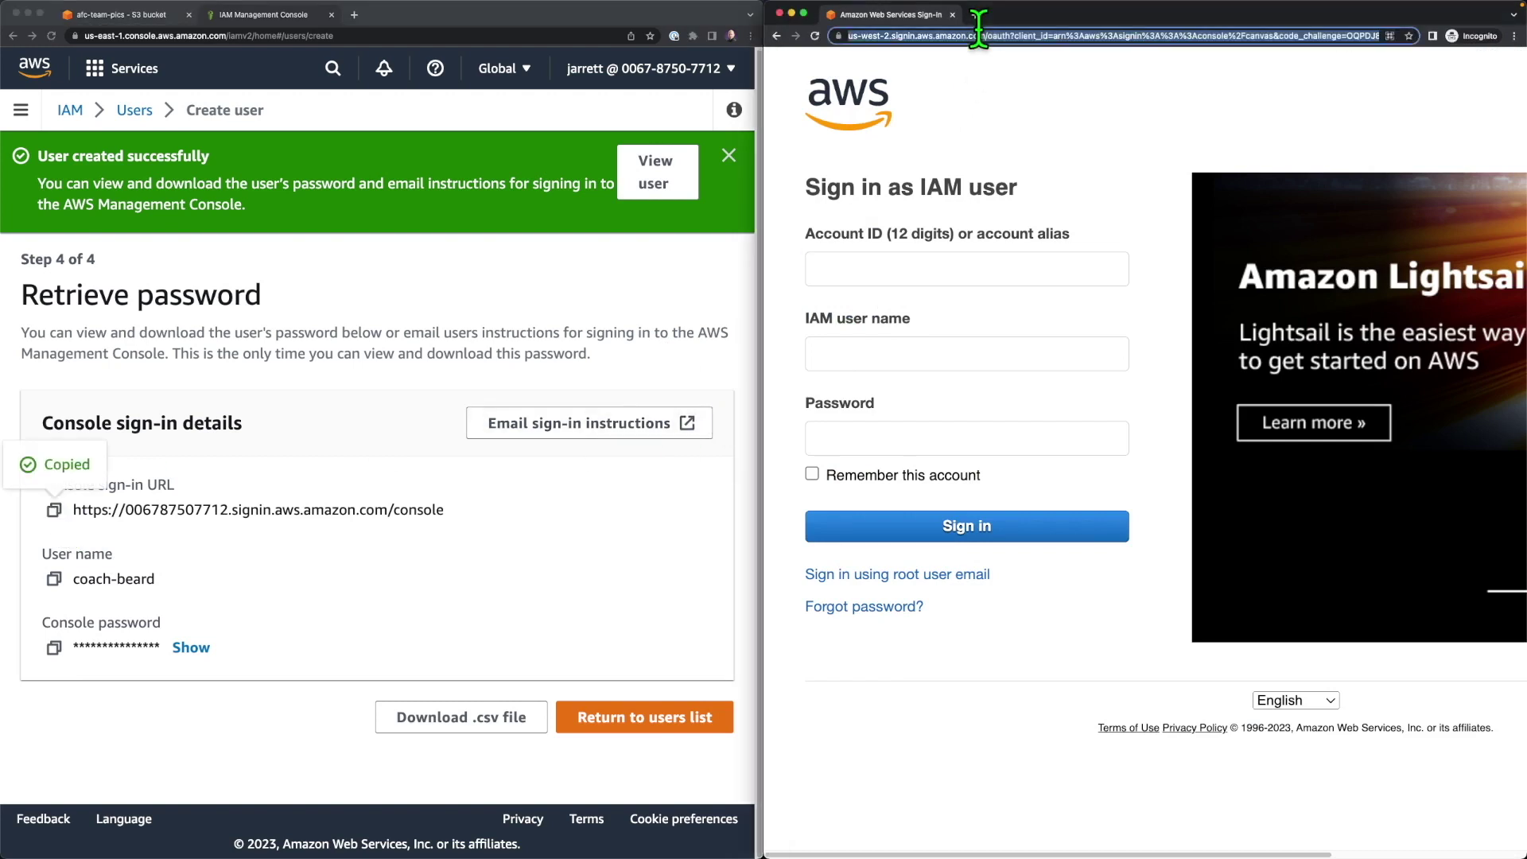
key("super+v")
key("Return")
Sign in to the AWS console as IAM user coach-beard with the autogenerated console password copied from the user creation page.
left_click(911, 351)
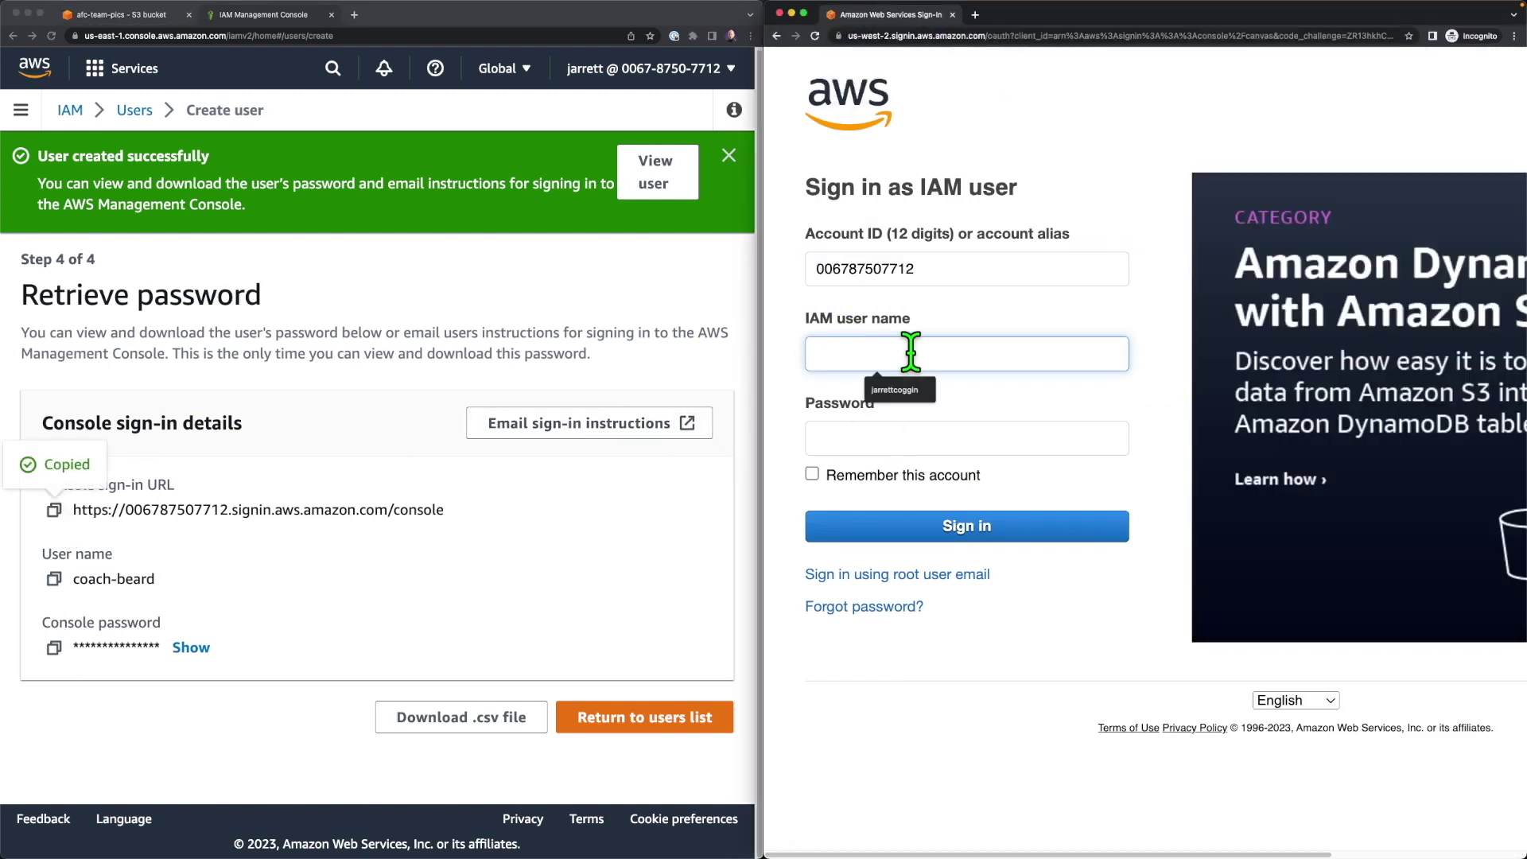
type("coach-beard")
key("Tab")
left_click(53, 647)
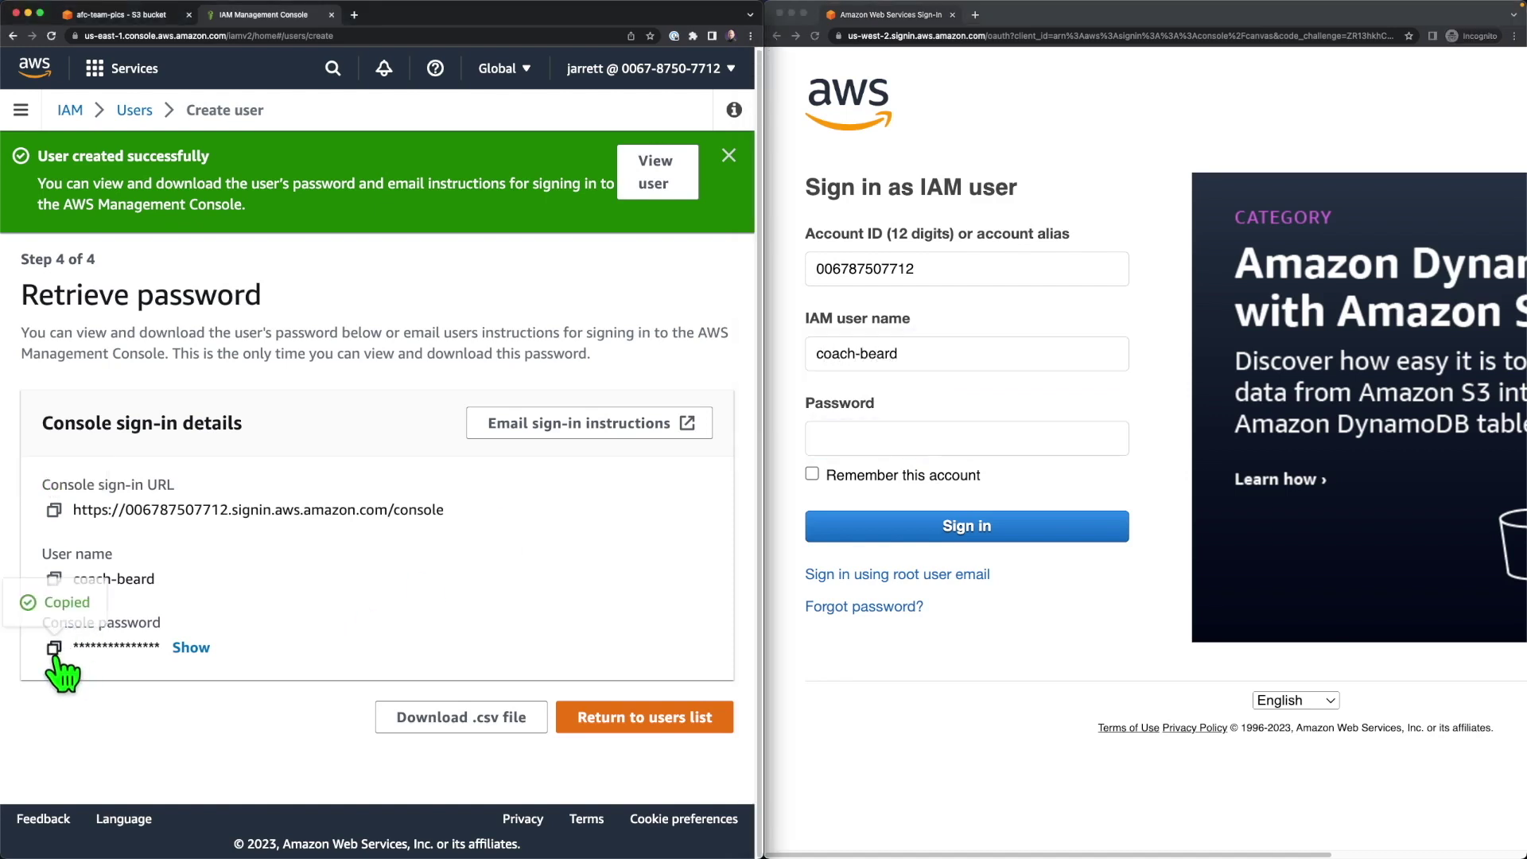
left_click(848, 437)
key("super+v")
left_click(922, 529)
Replace the autogenerated password by entering the old password and a new password twice, and confirm the password change.
left_click(1067, 259)
key("super+v")
key("Tab")
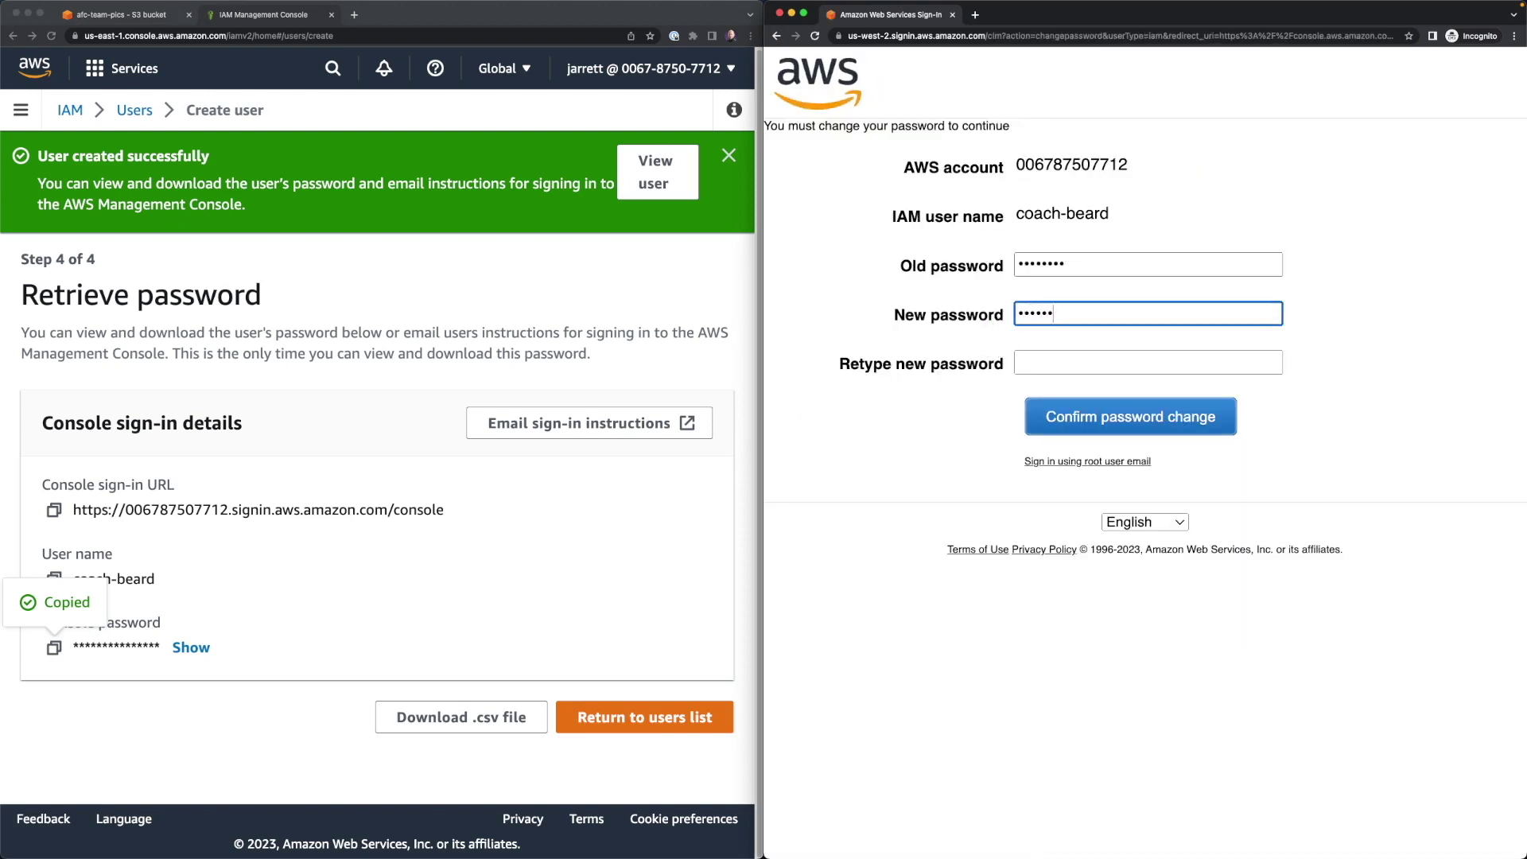
key("super+a")
type("•••••••••••••")
key("Tab")
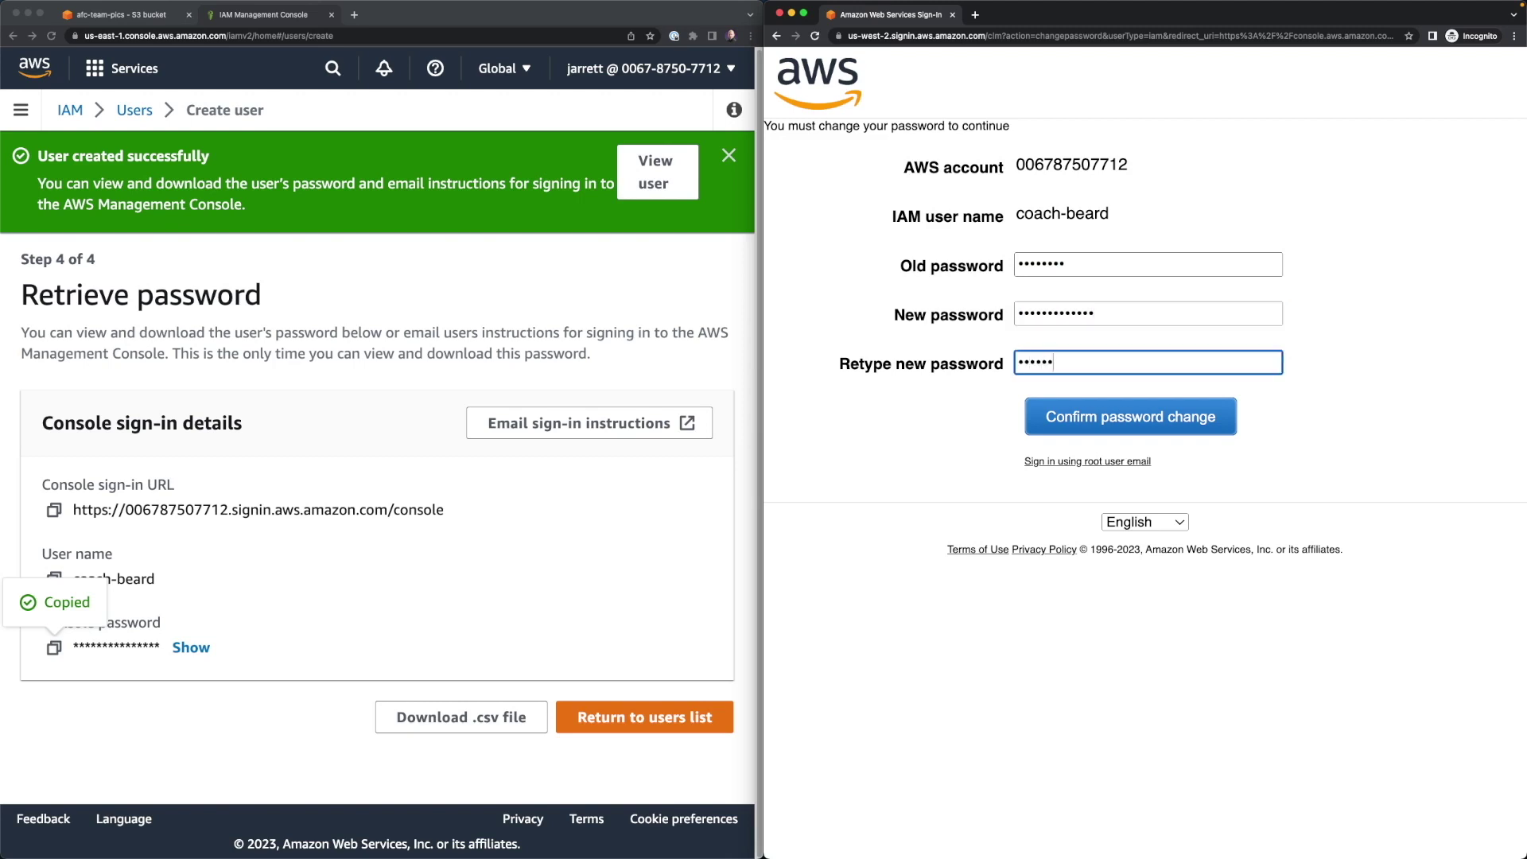
type("•••••••••••••")
left_click(1130, 417)
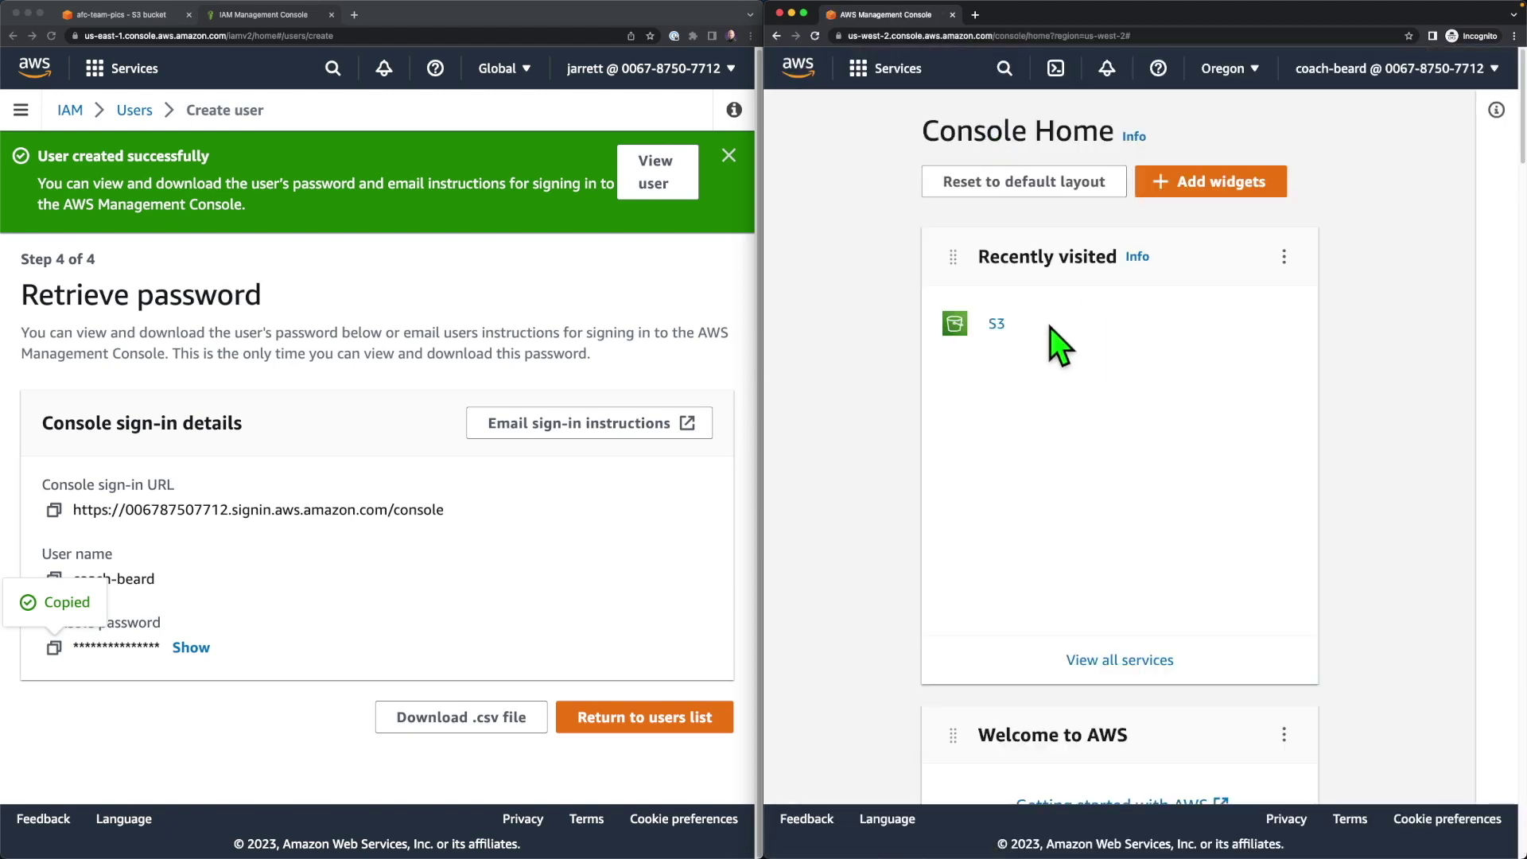
Open the afc-team-pics bucket in S3 as coach-beard and view its objects.
left_click(997, 325)
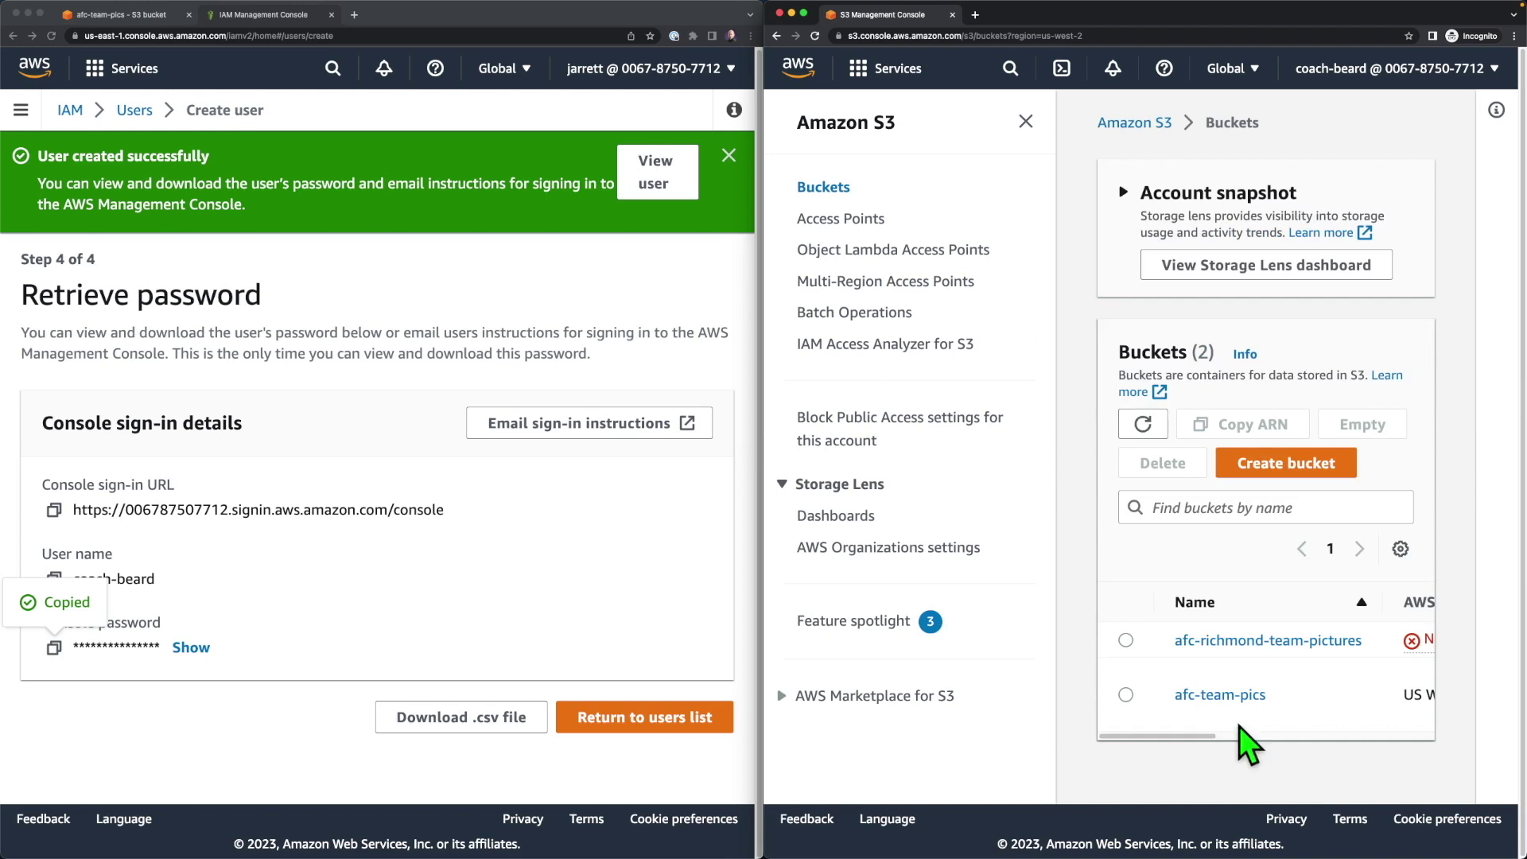
left_click(1213, 698)
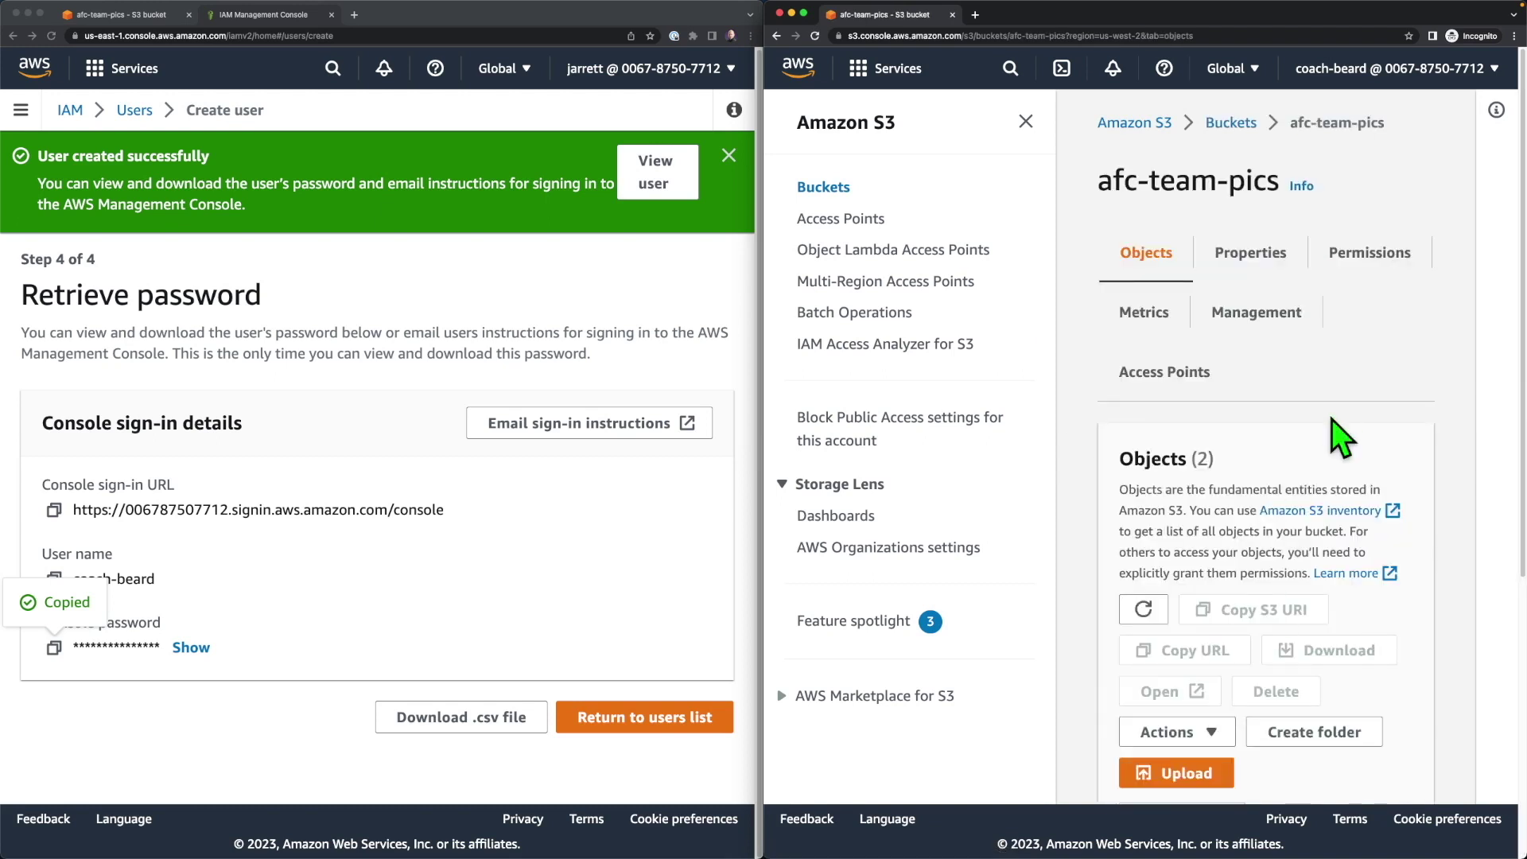
scroll(1239, 429, "down", 5)
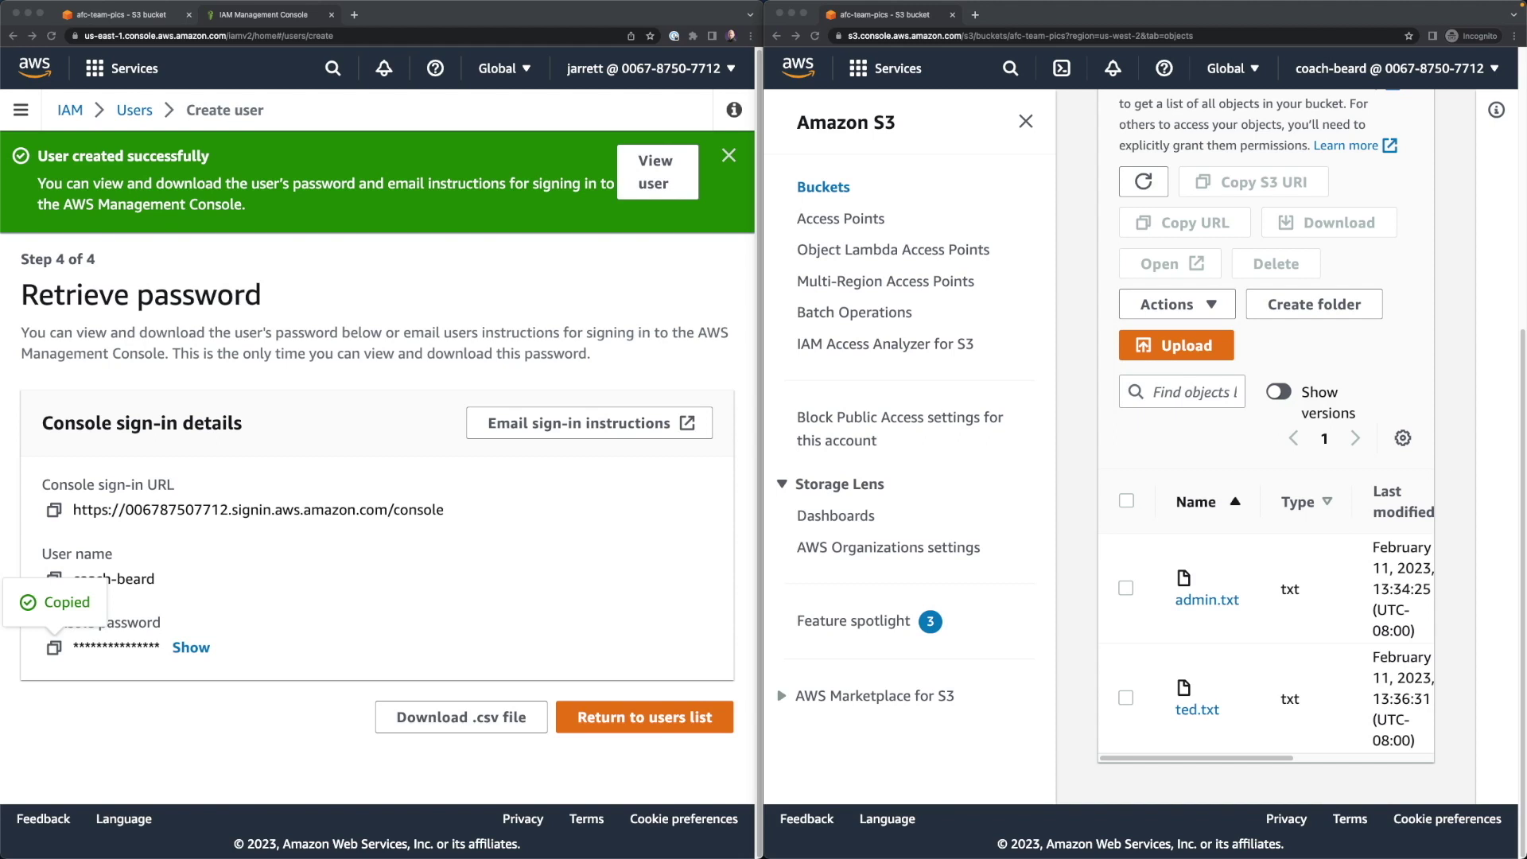
Upload coach-beard.txt to the afc-team-pics bucket, close the upload status, and check the bucket's object list.
left_click(1190, 347)
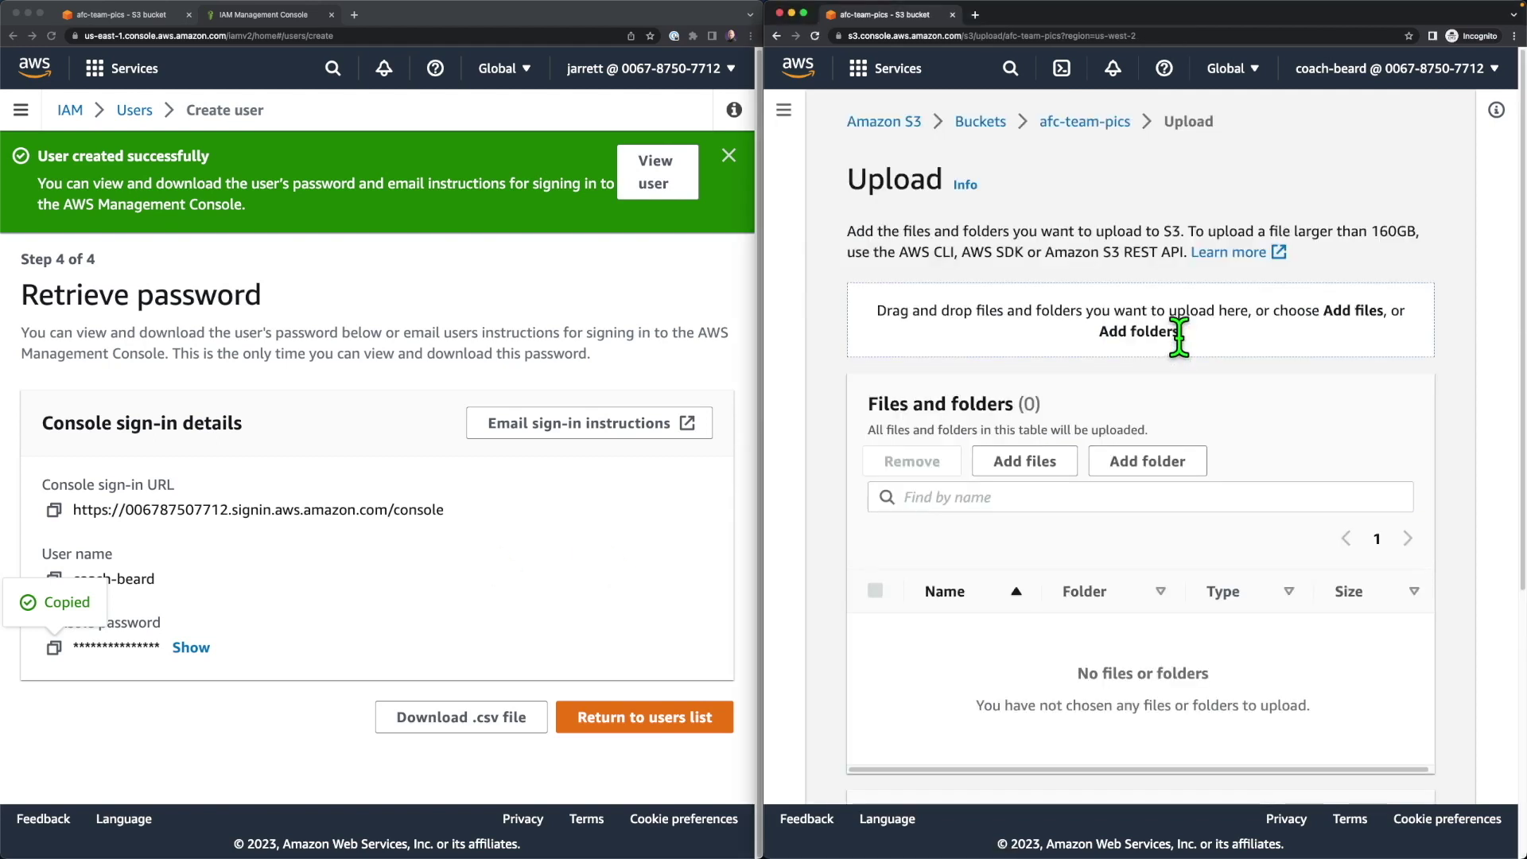
left_click_drag(757, 647, 1141, 670)
scroll(1384, 607, "down", 5)
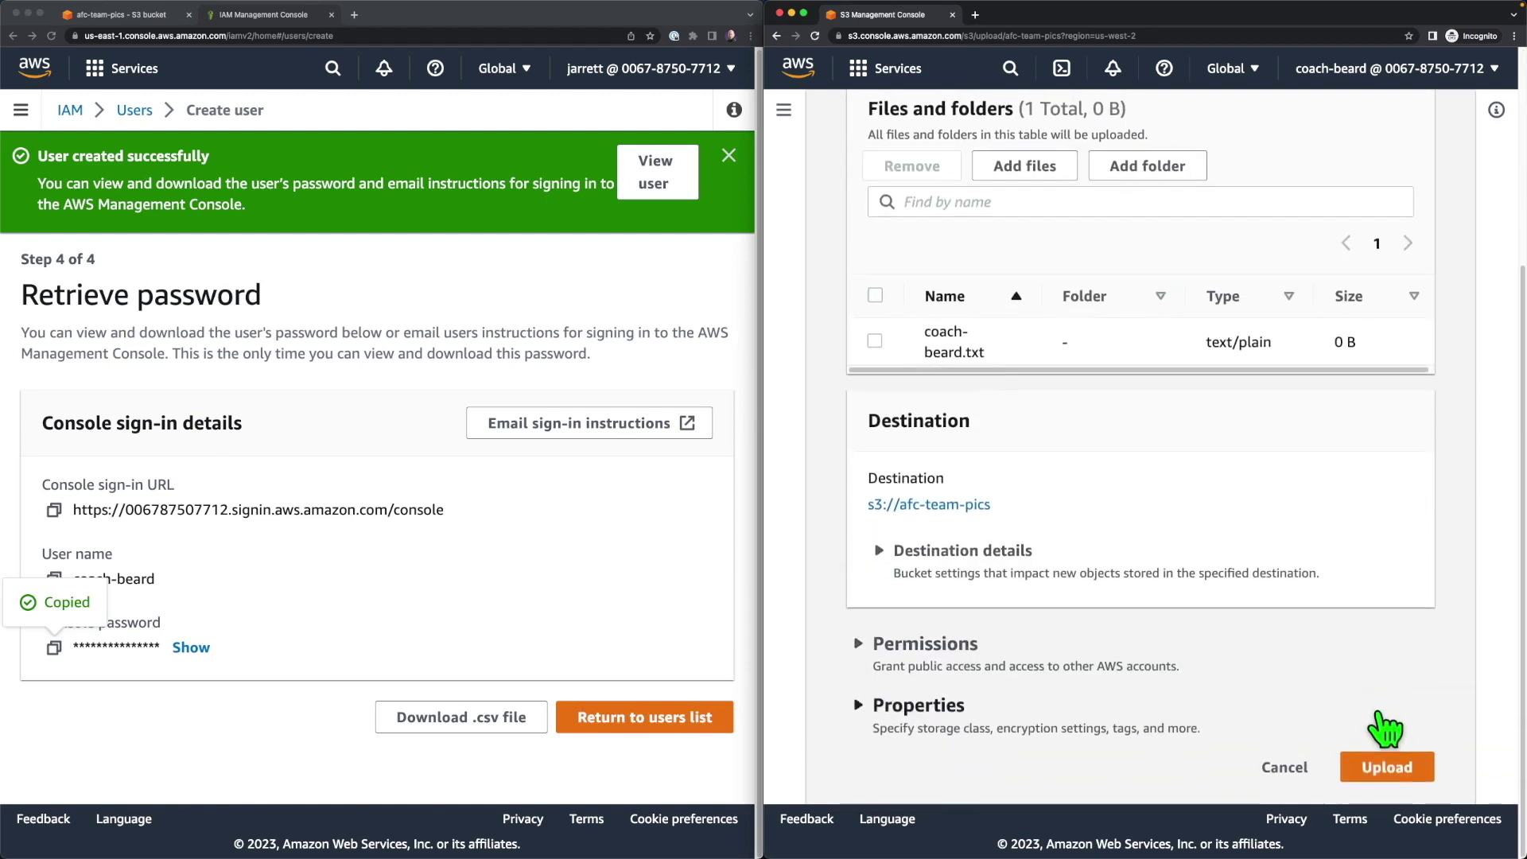
left_click(1400, 772)
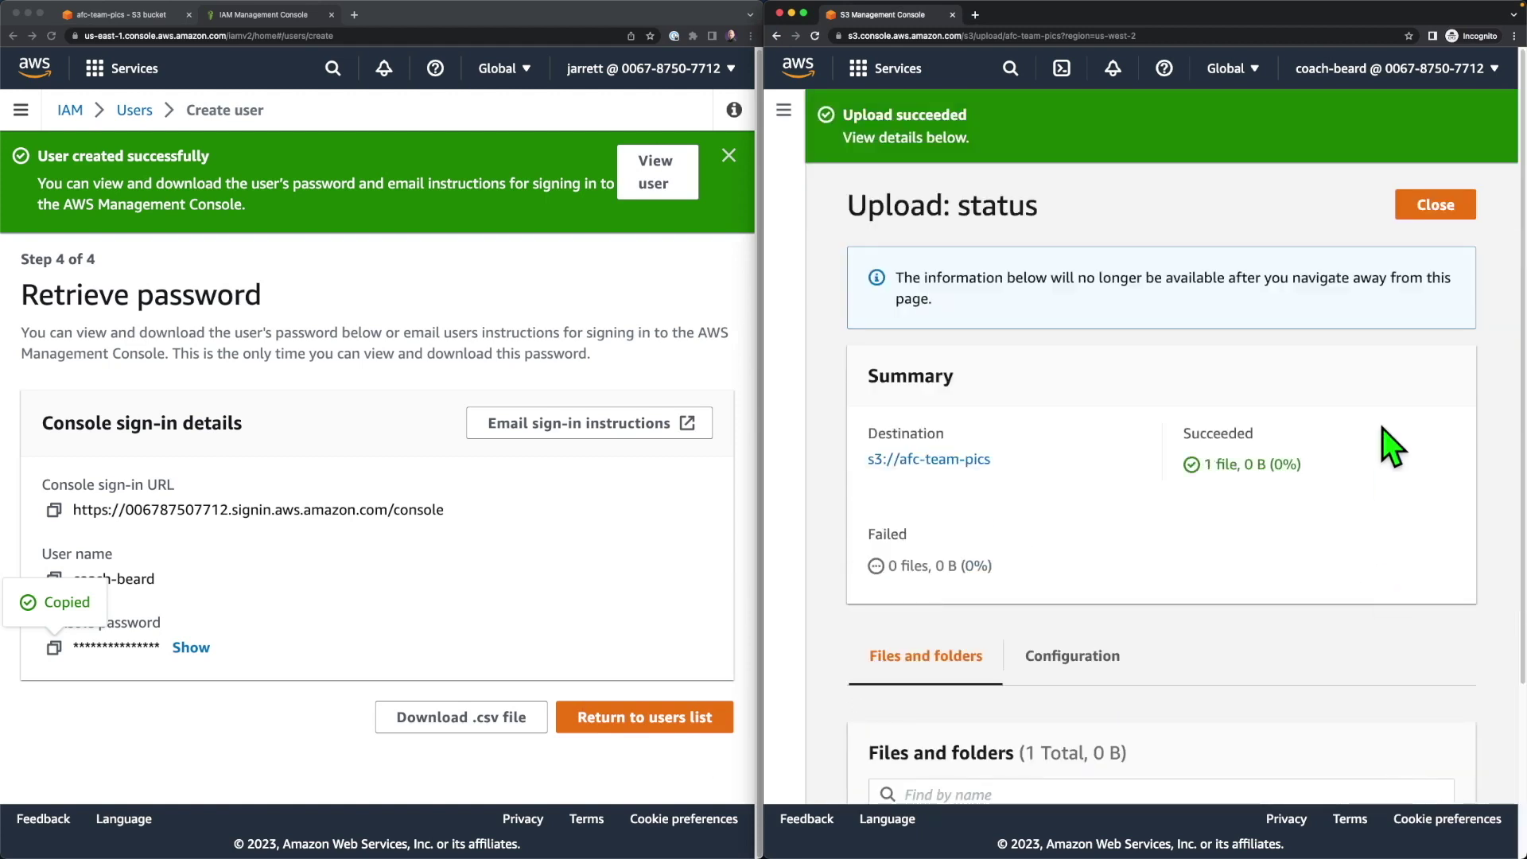
left_click(1430, 208)
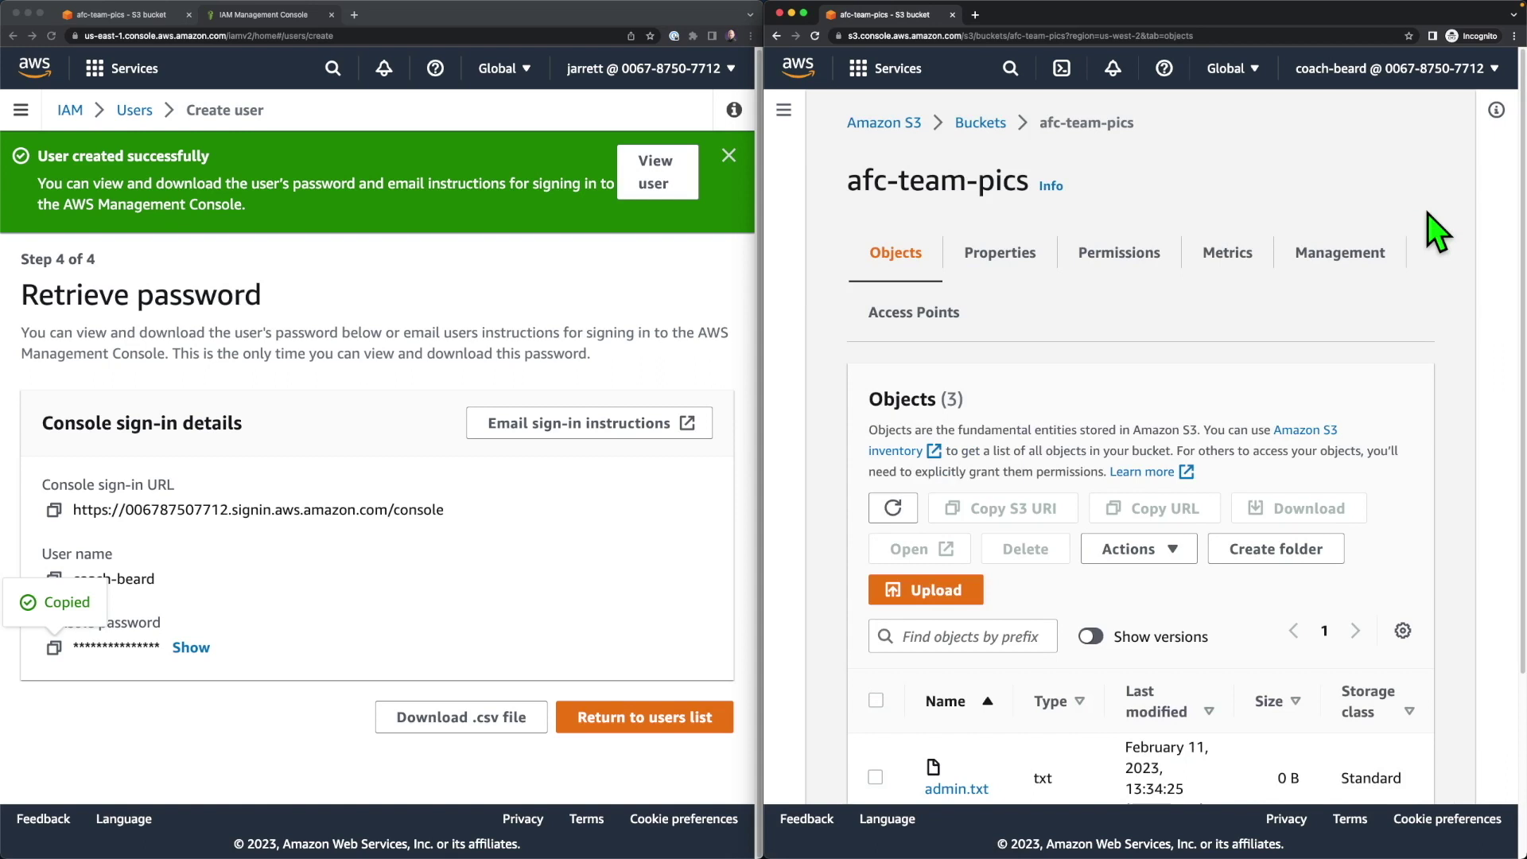
scroll(1353, 279, "down", 3)
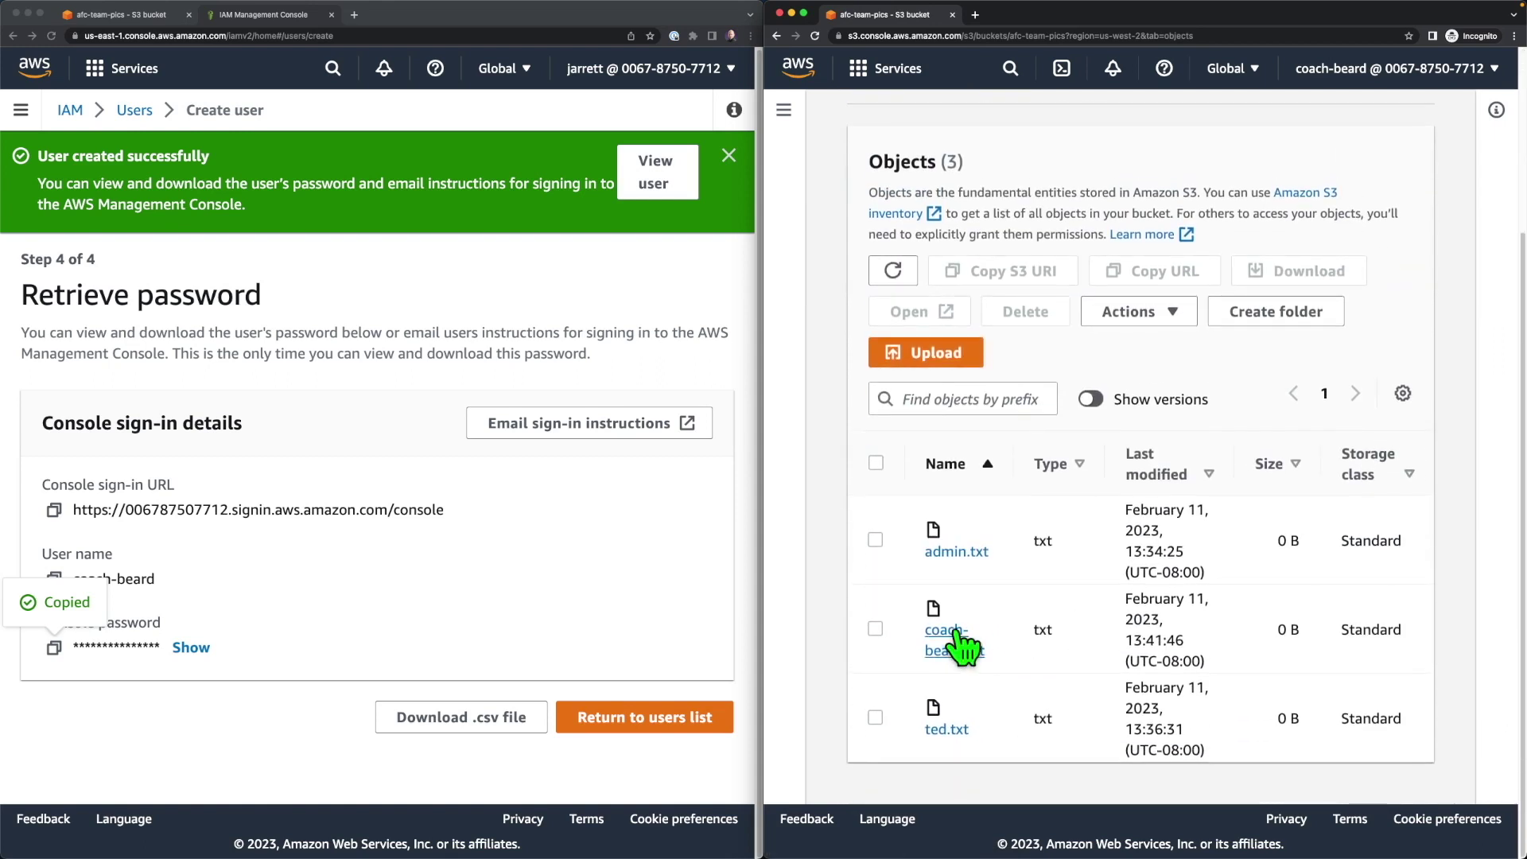